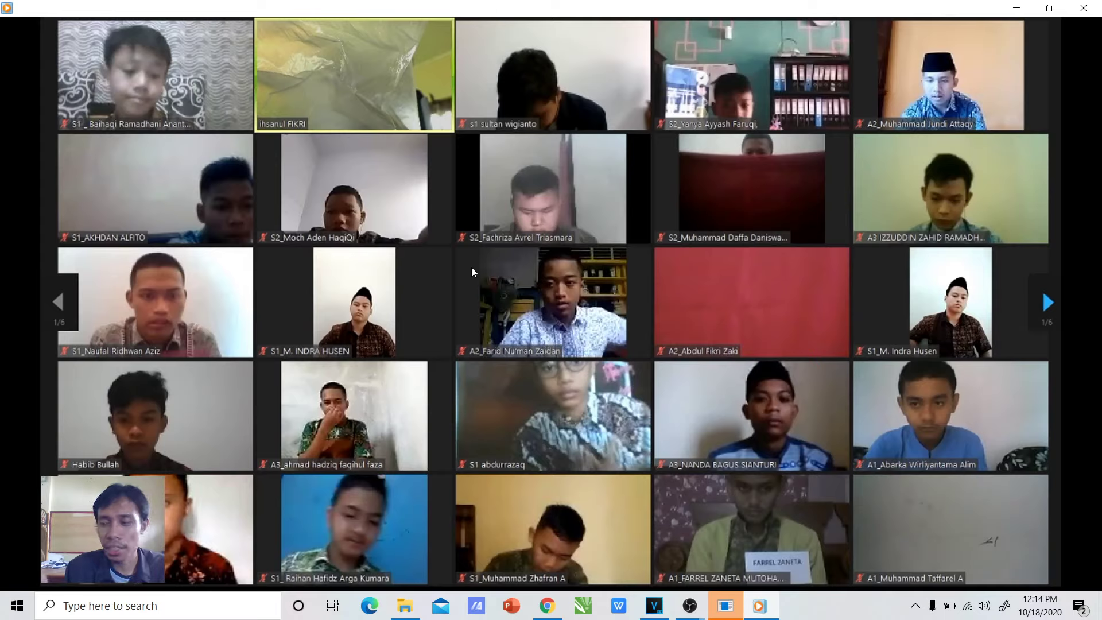
mouse_move(287, 416)
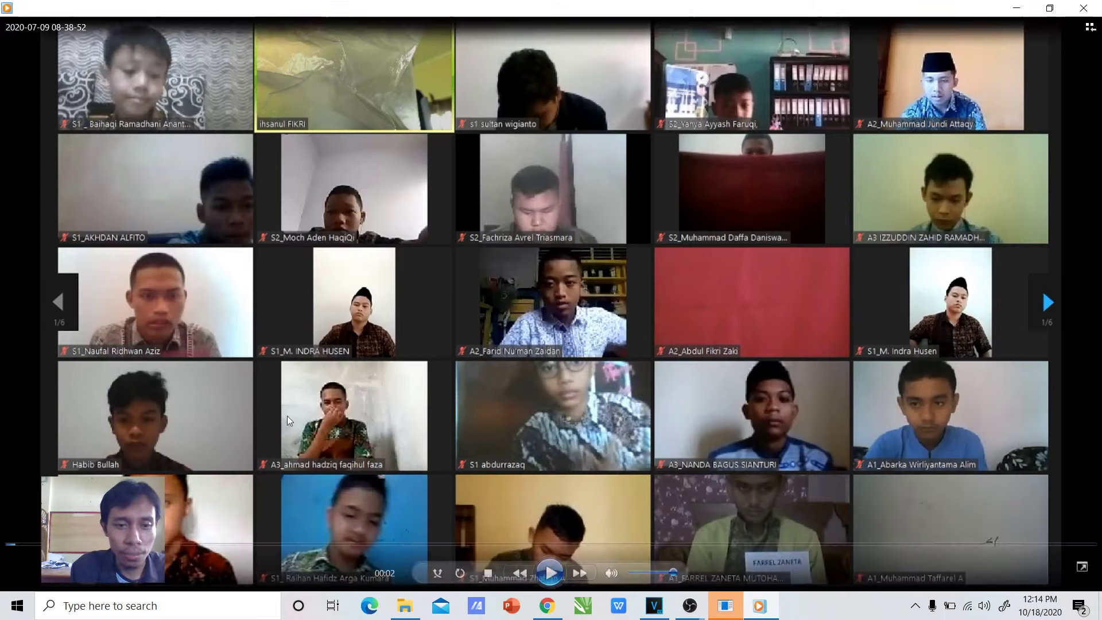
left_click(549, 579)
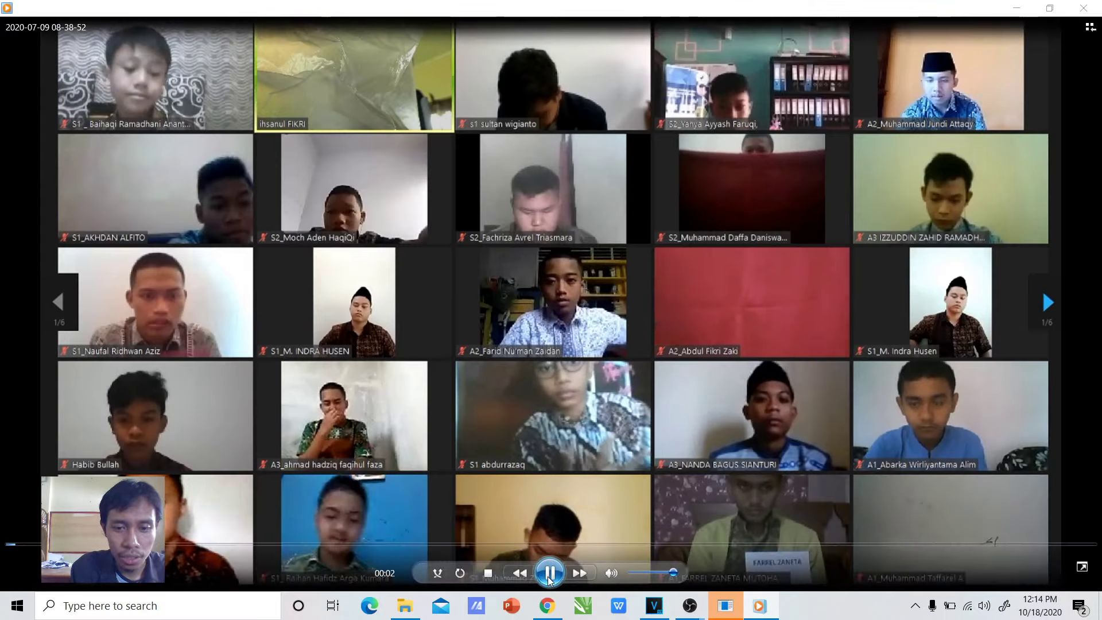
left_click_drag(673, 573, 631, 573)
left_click(549, 572)
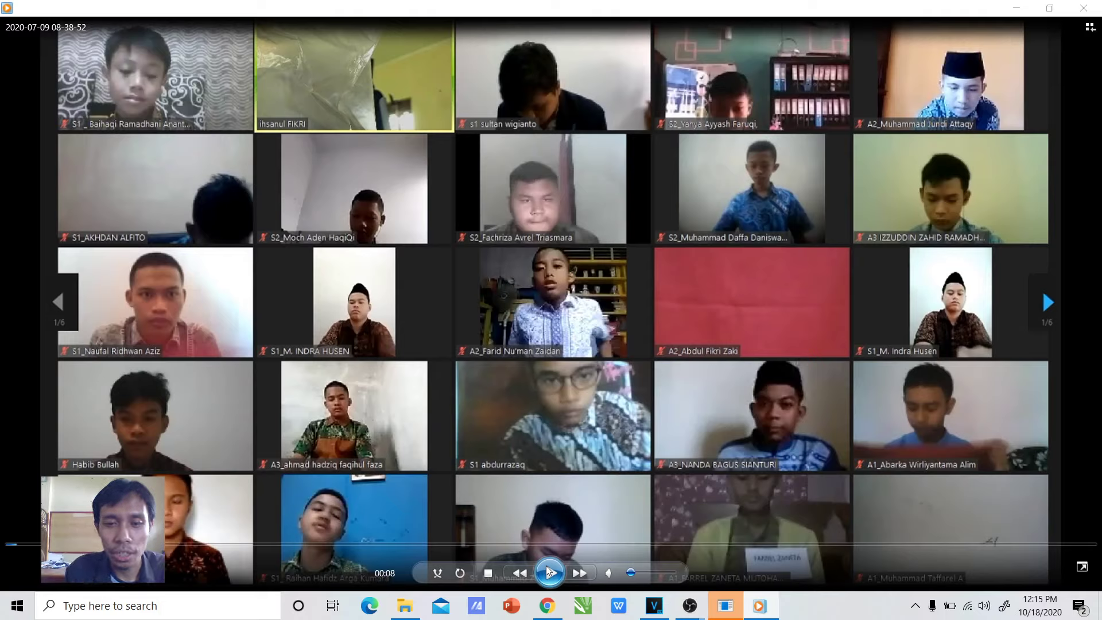
Step: Resume the recording, skip ahead to about 02:10, adjust the volume, and pause at 02:19 to examine the participants' red sheets
left_click(548, 570)
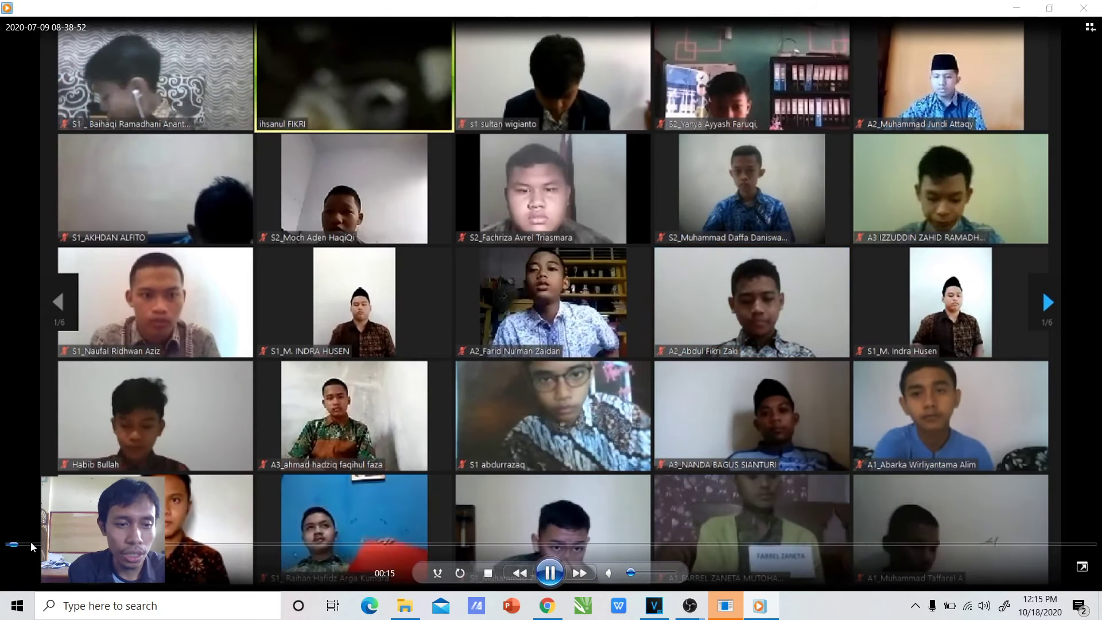
left_click(31, 544)
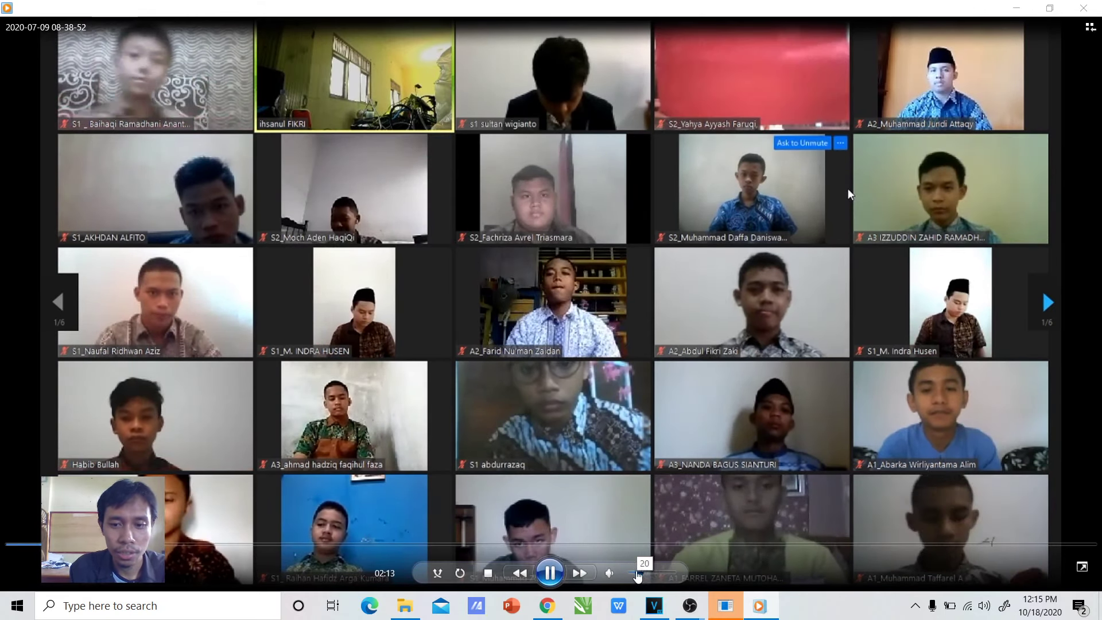
scroll(639, 576, "up", 2)
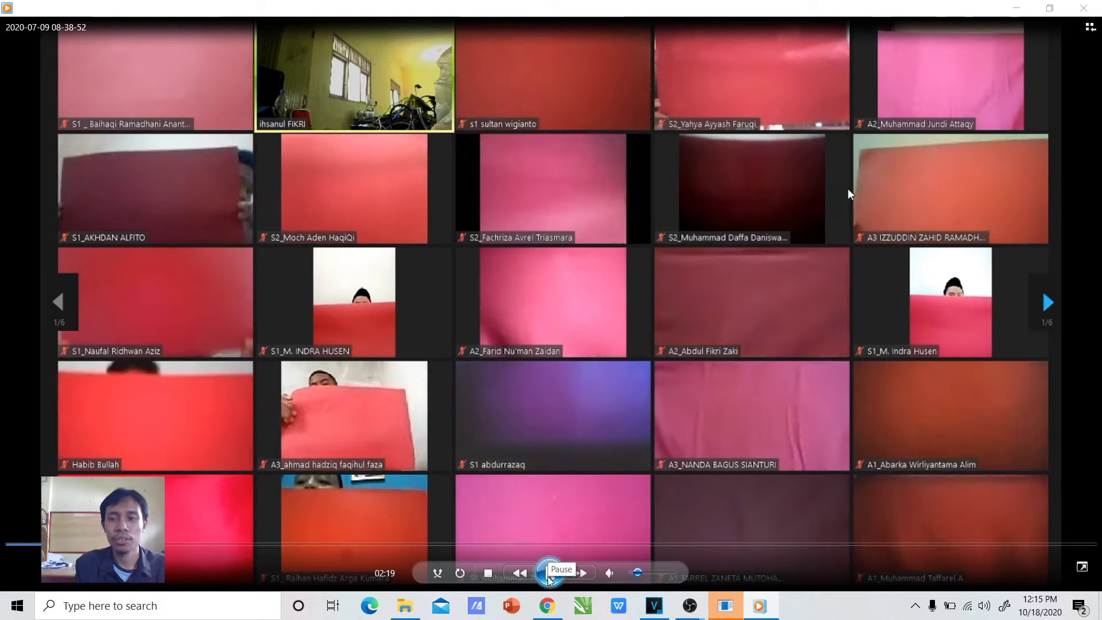
left_click(550, 576)
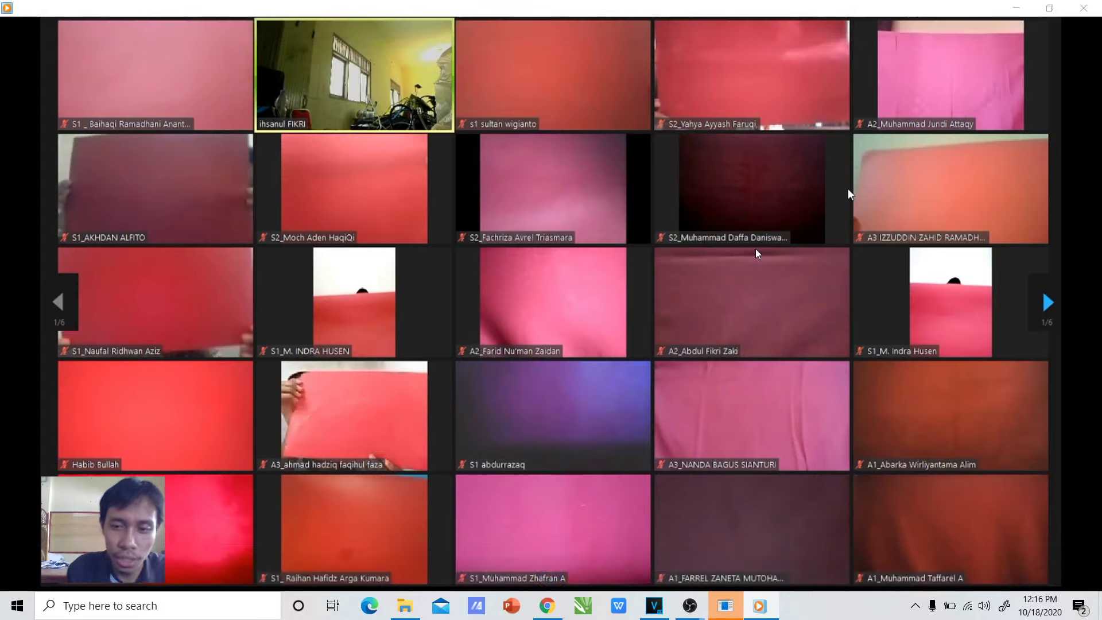
mouse_move(914, 191)
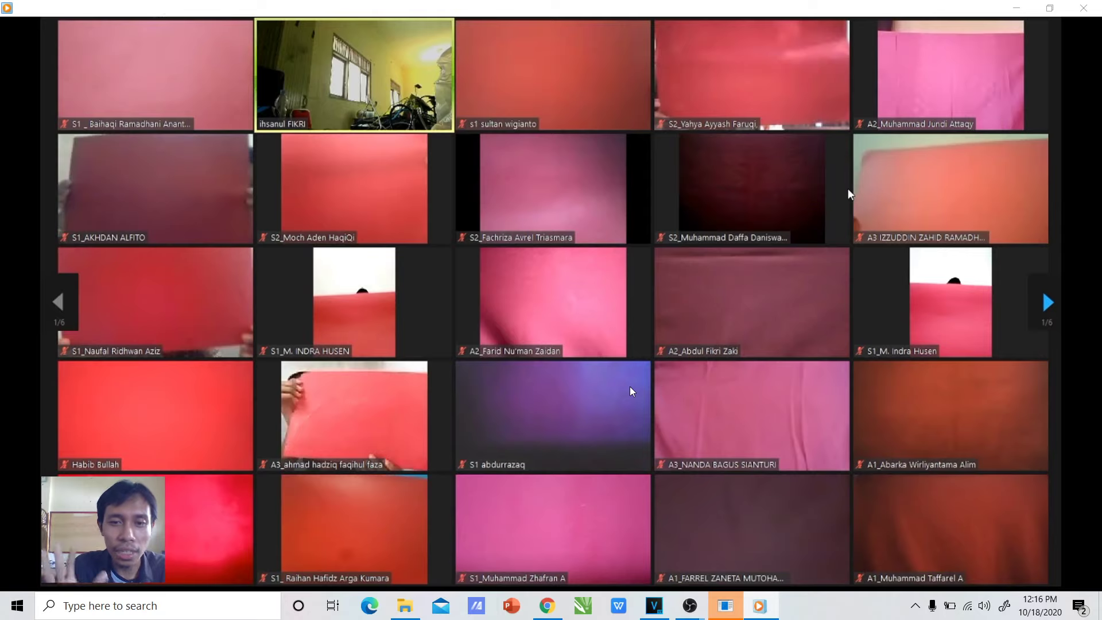
mouse_move(595, 411)
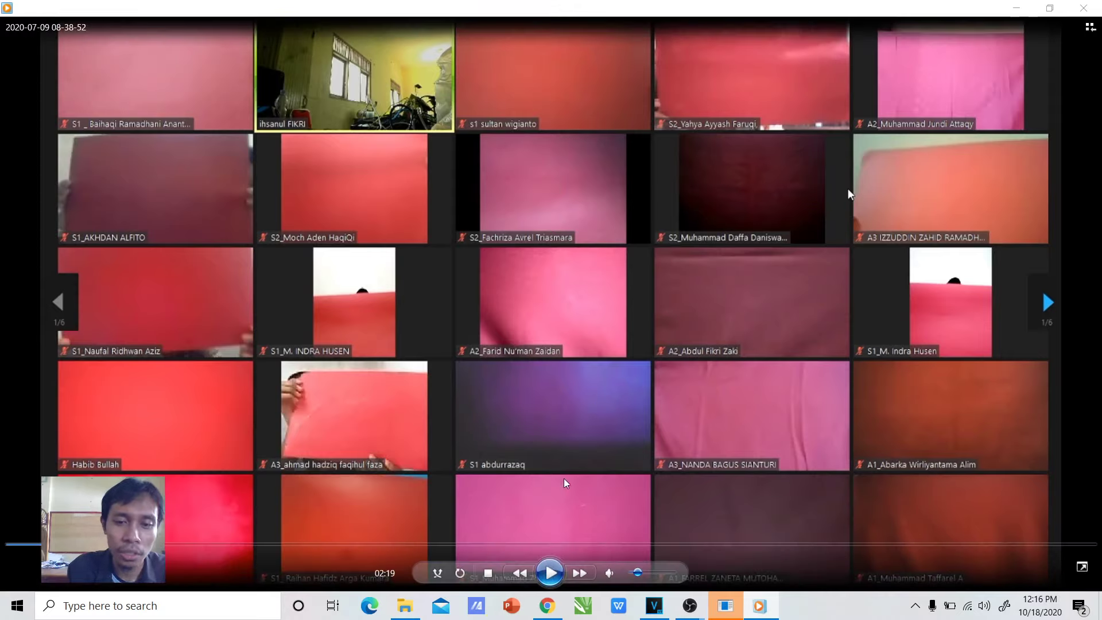
Step: Resume playback to watch the second gallery page of participants at a lower volume, and pause at about 02:50
left_click(549, 575)
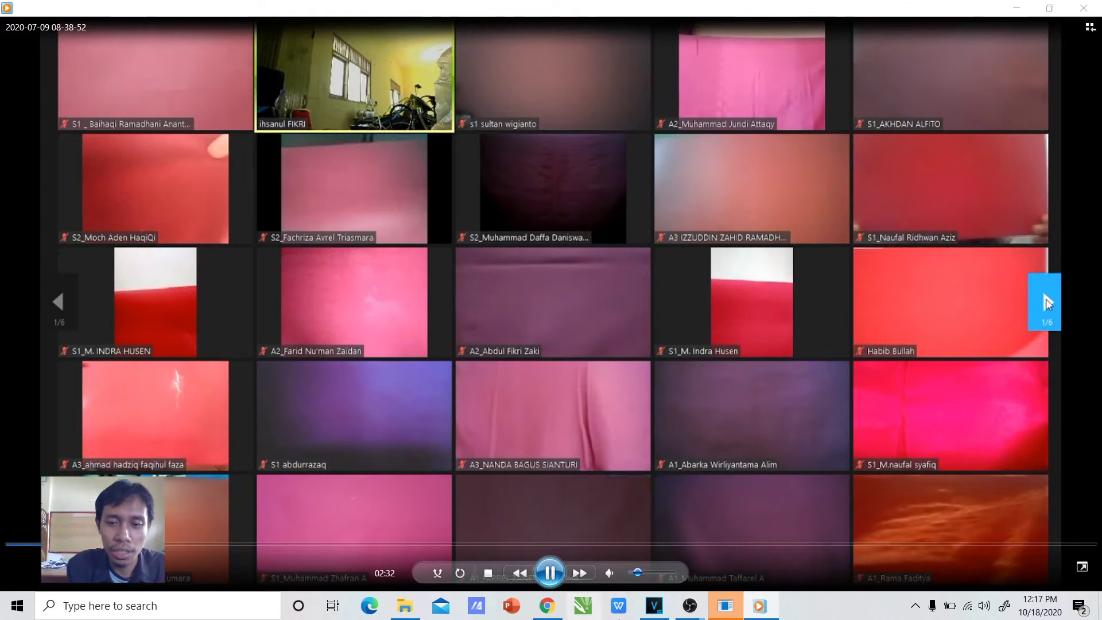
mouse_move(637, 575)
scroll(637, 576, "down", 5)
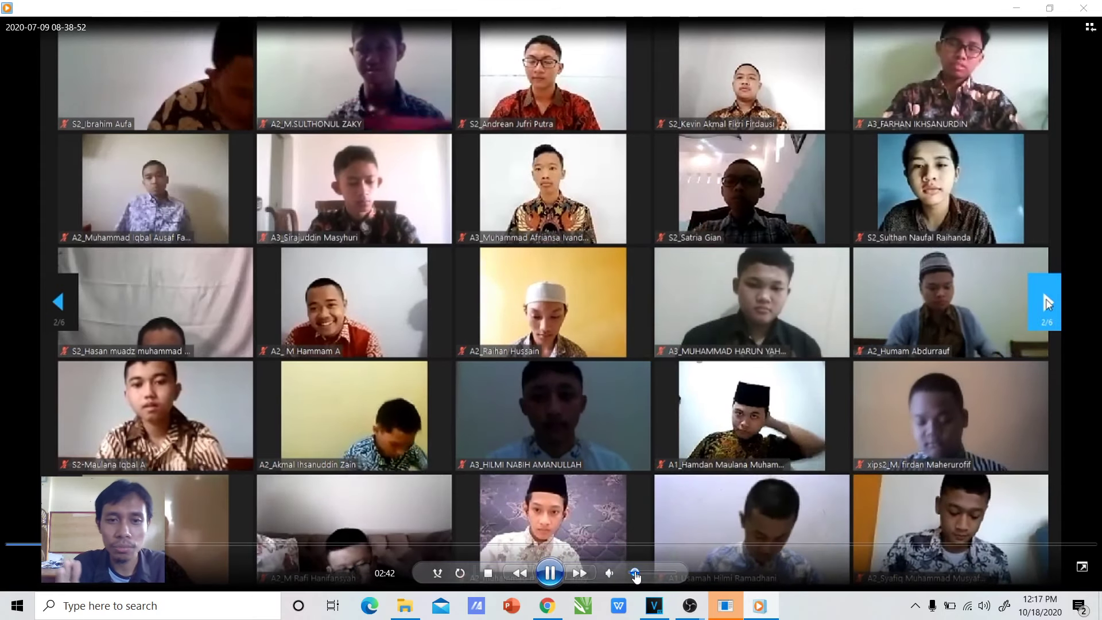
left_click(555, 572)
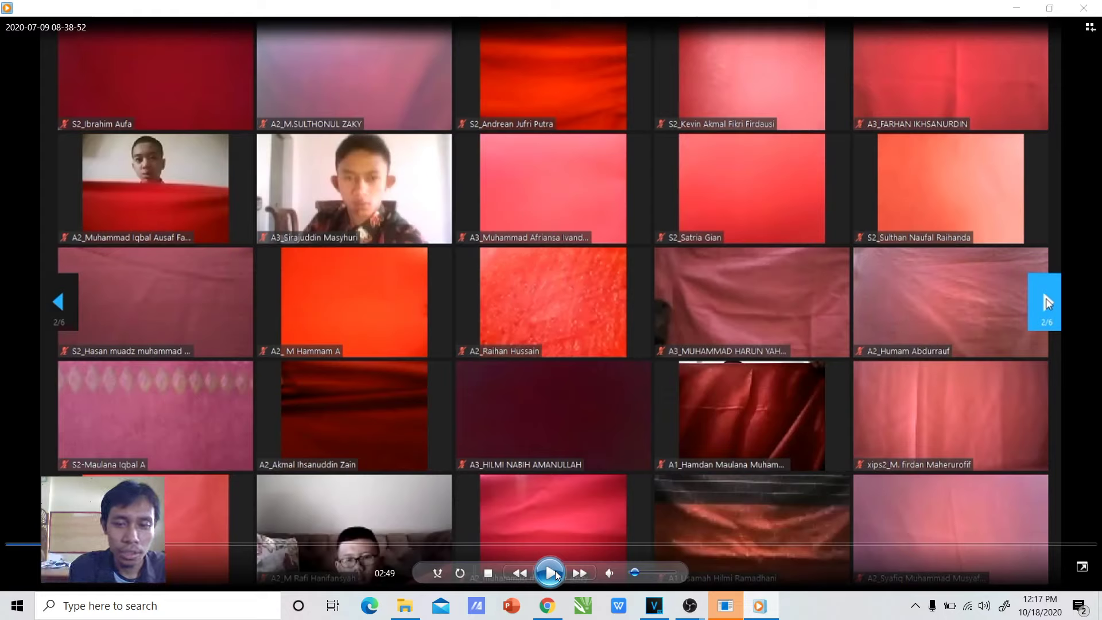
left_click(555, 572)
key("space")
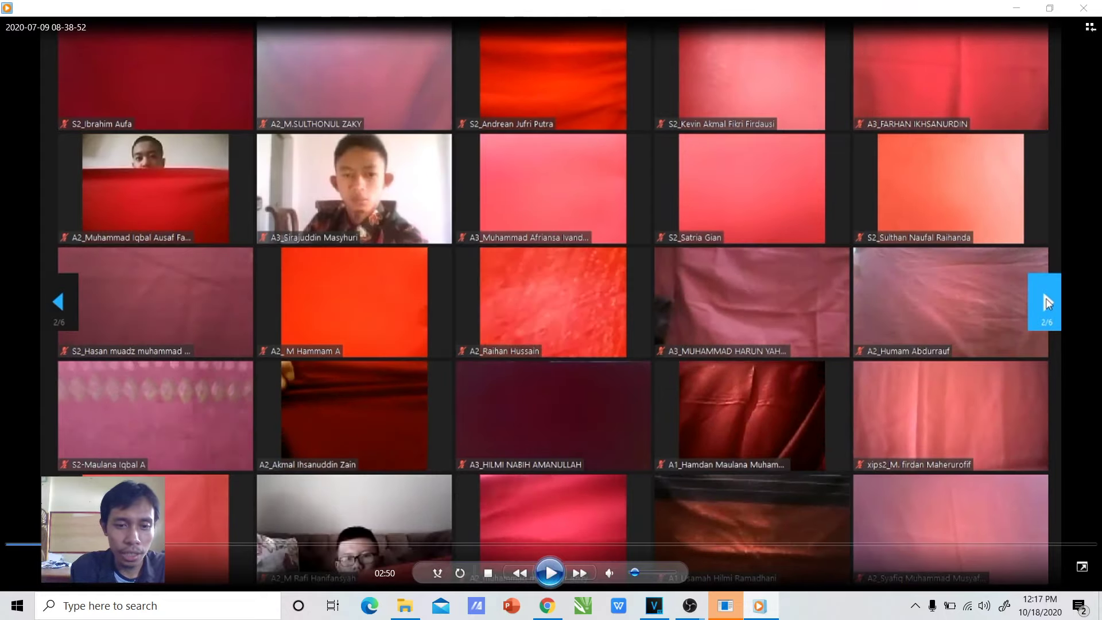
Step: Review the recording from about 03:15 and again from about 10:13, pausing at 03:20 and 10:15
left_click(38, 544)
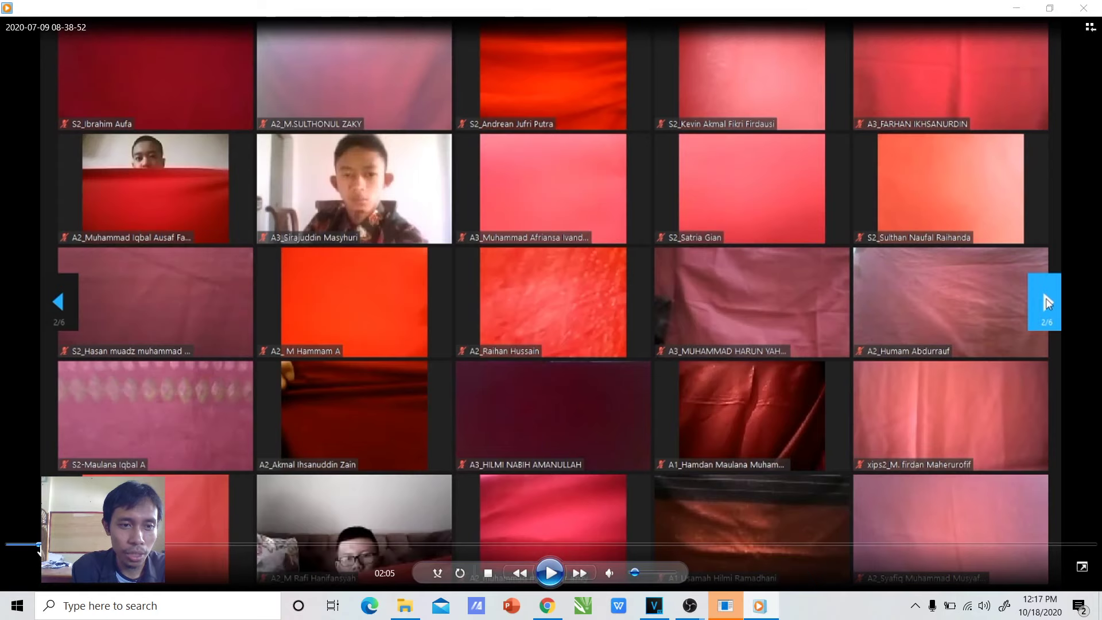
left_click(550, 573)
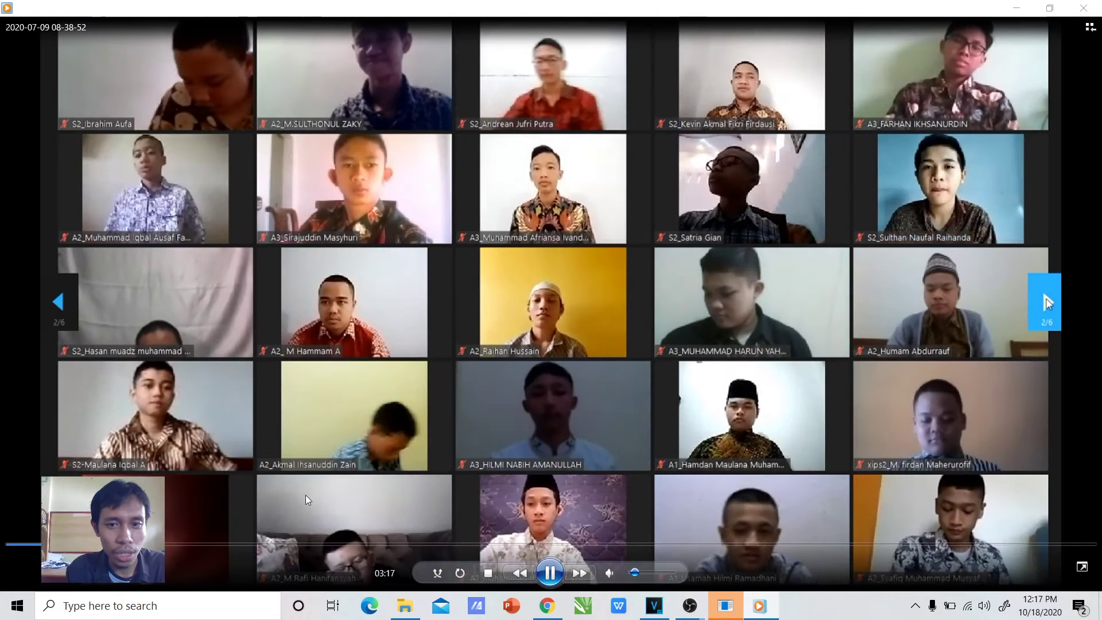
left_click(552, 573)
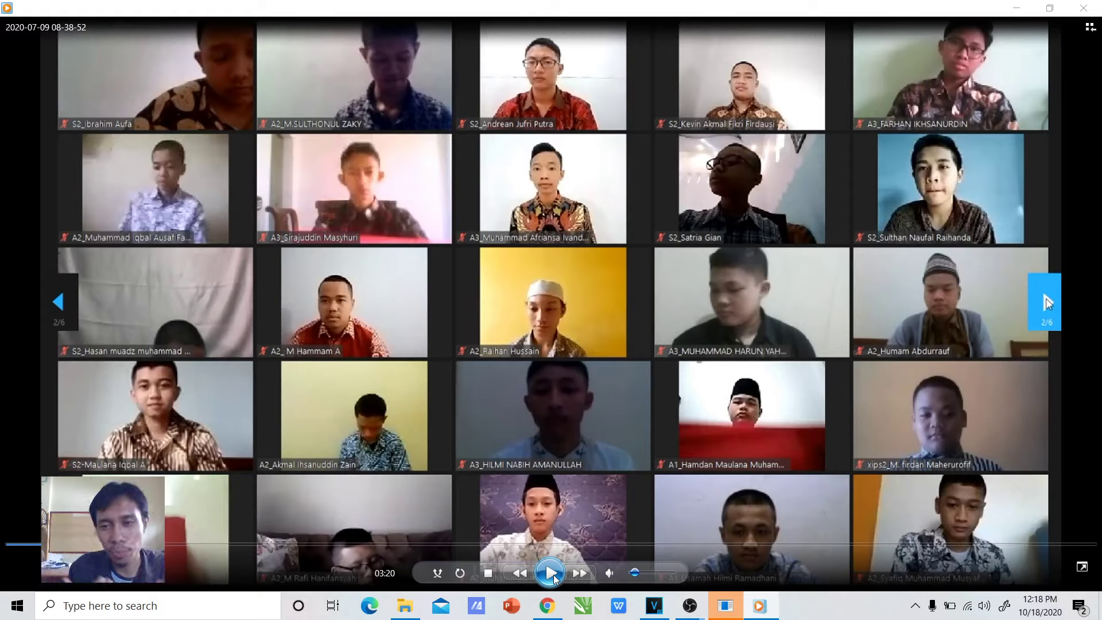
left_click(551, 573)
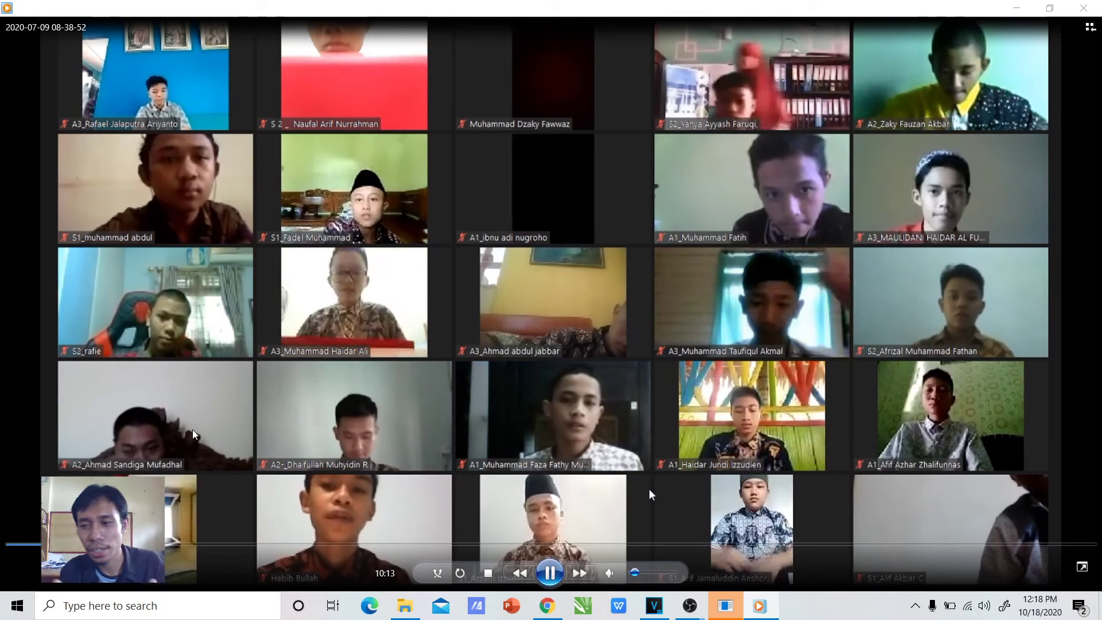
left_click(547, 574)
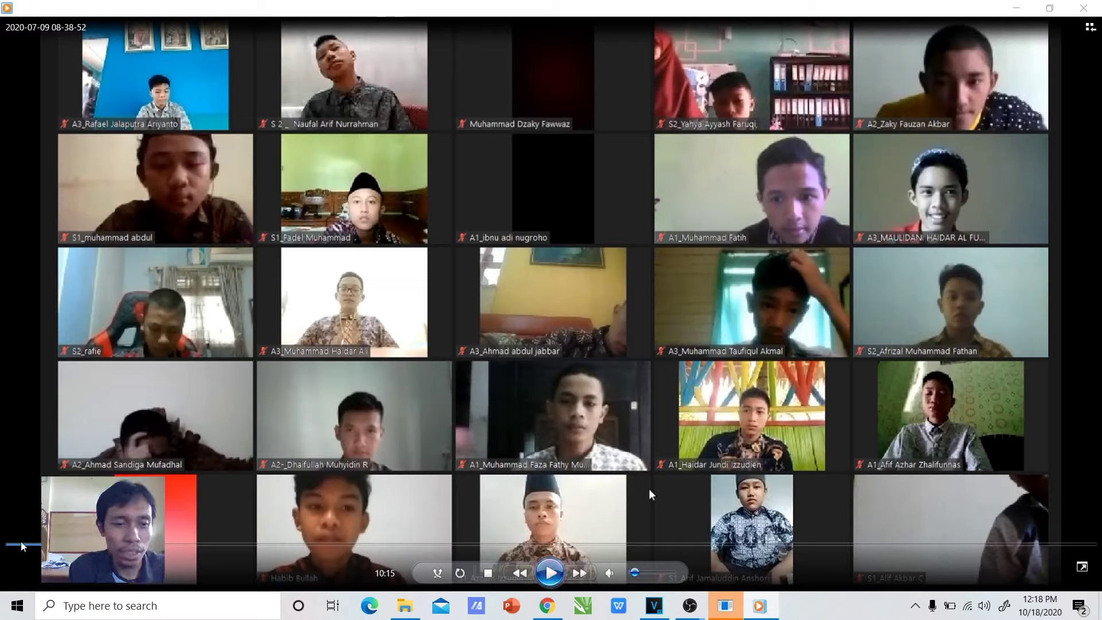
Step: Skim the recording from near its start through about 20:22, 23:31 and 18:09, and close the player
left_click(550, 573)
left_click(551, 573)
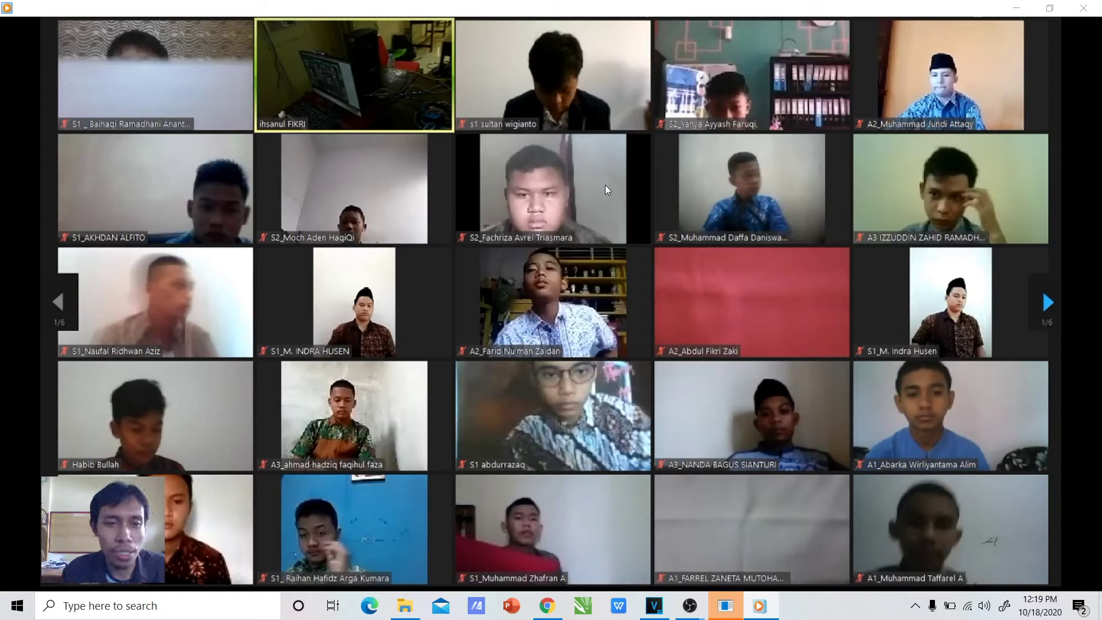
mouse_move(463, 426)
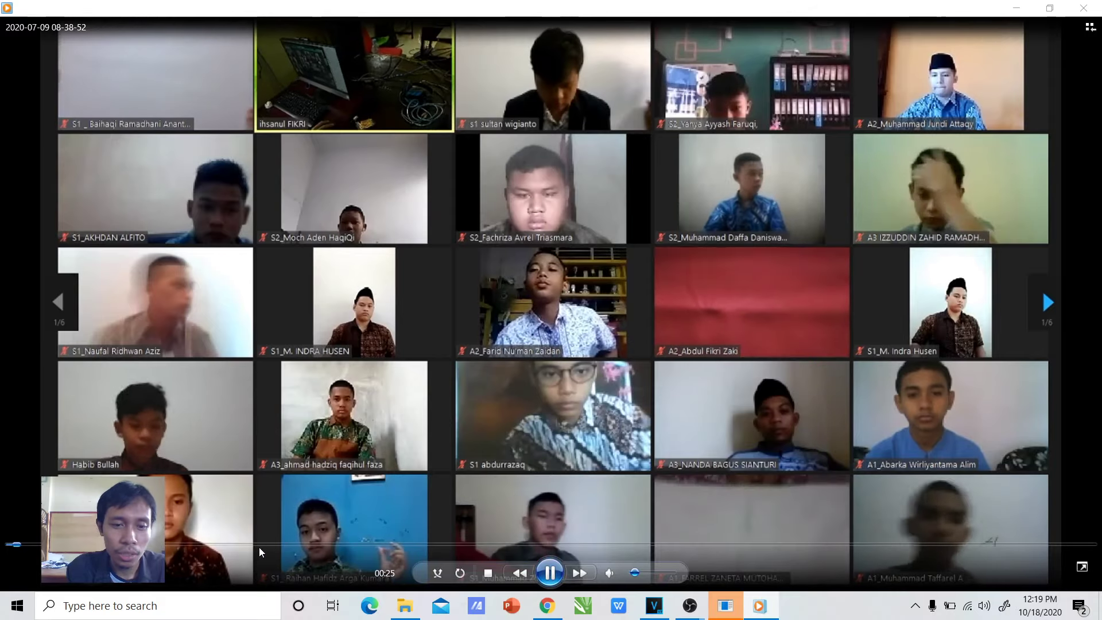
left_click(307, 544)
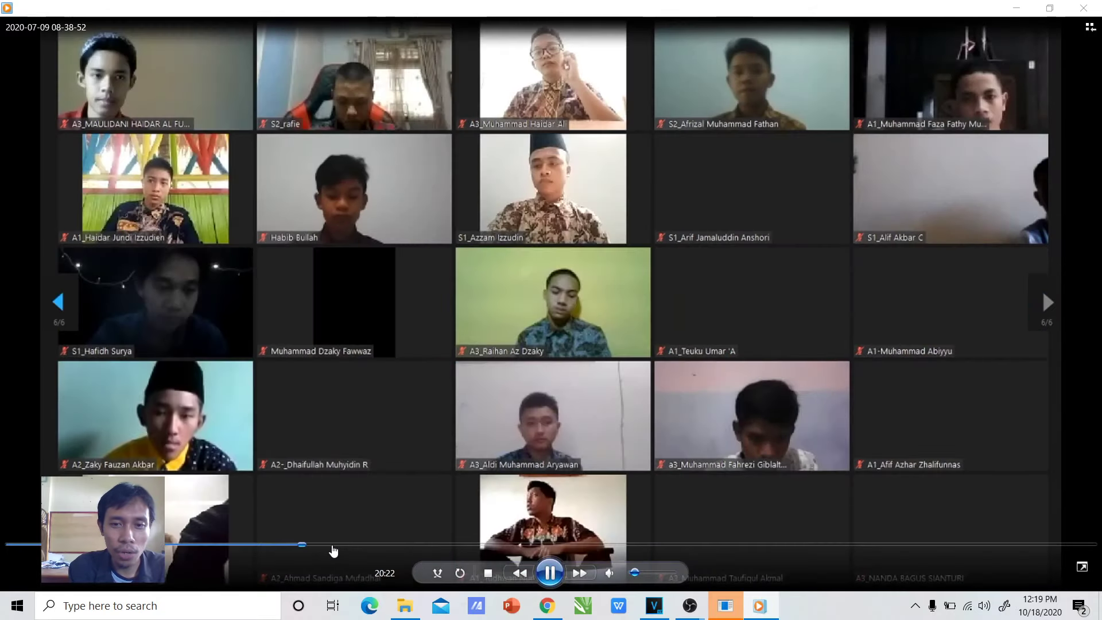
left_click(337, 544)
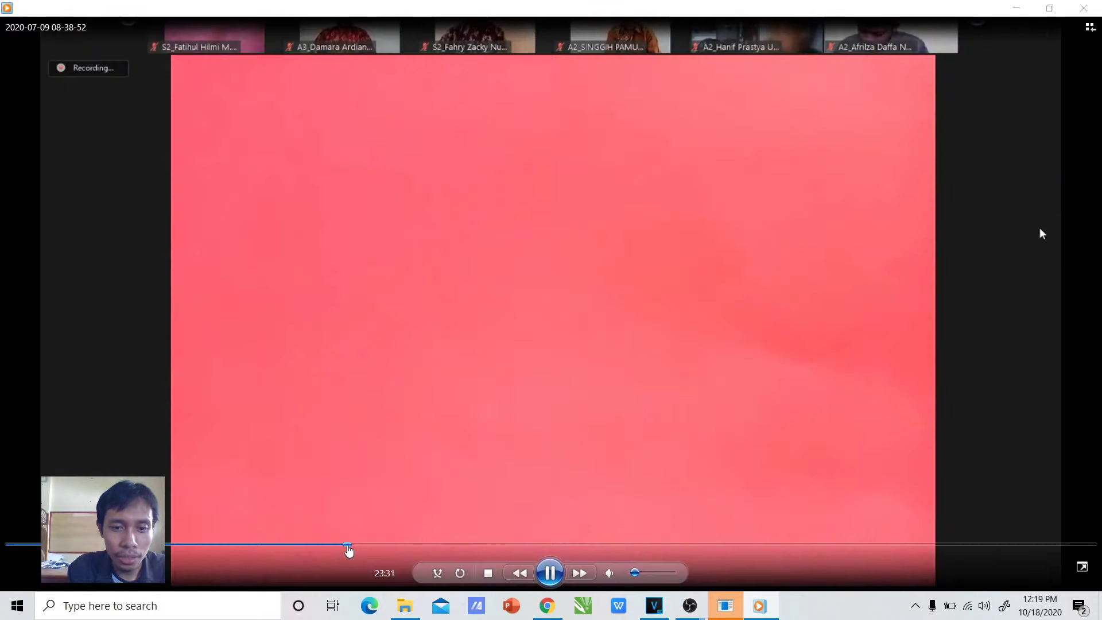
left_click(367, 544)
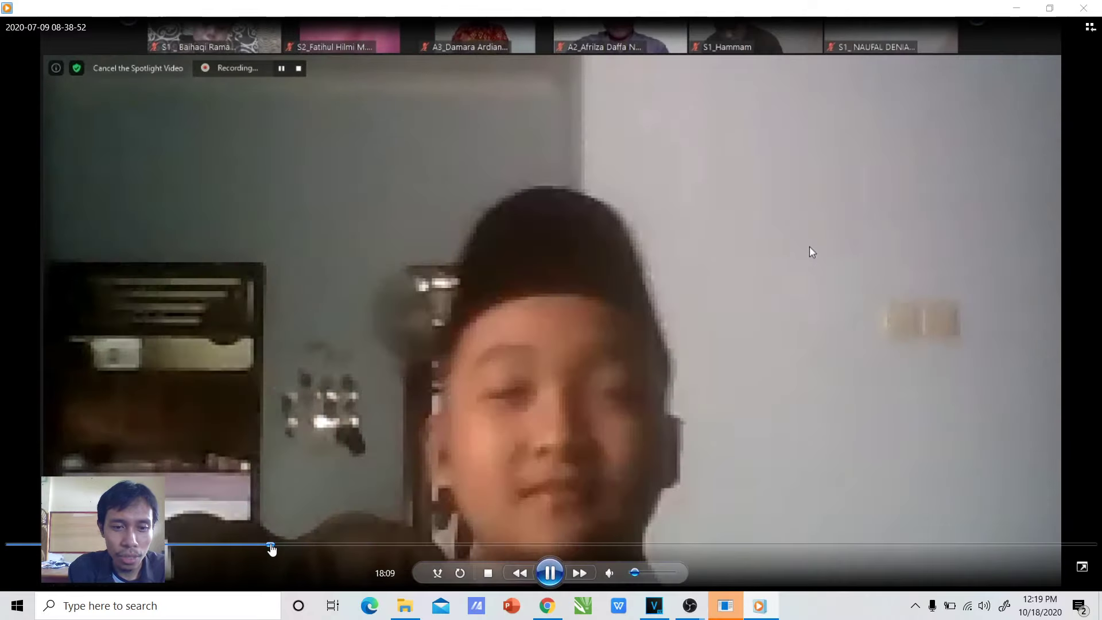
left_click(271, 544)
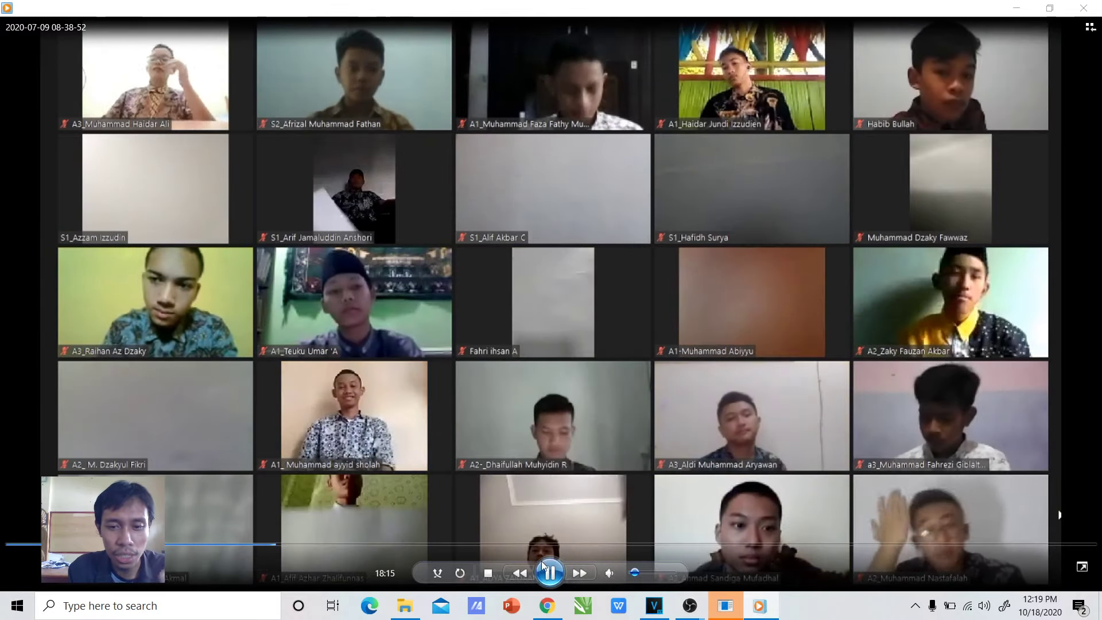
left_click(489, 573)
left_click(1083, 8)
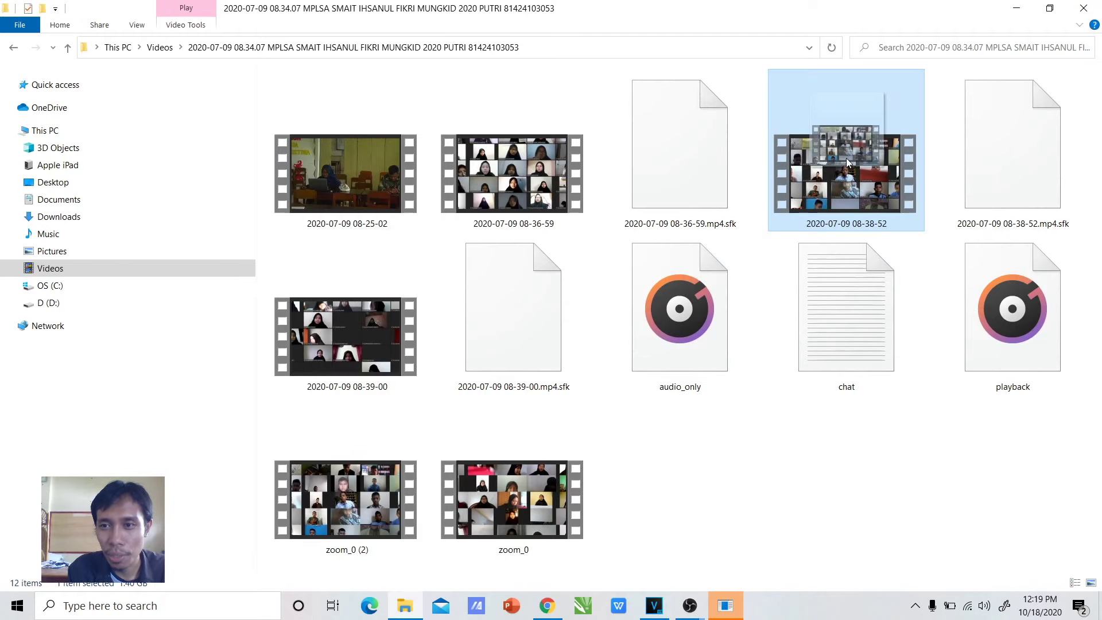
mouse_move(835, 179)
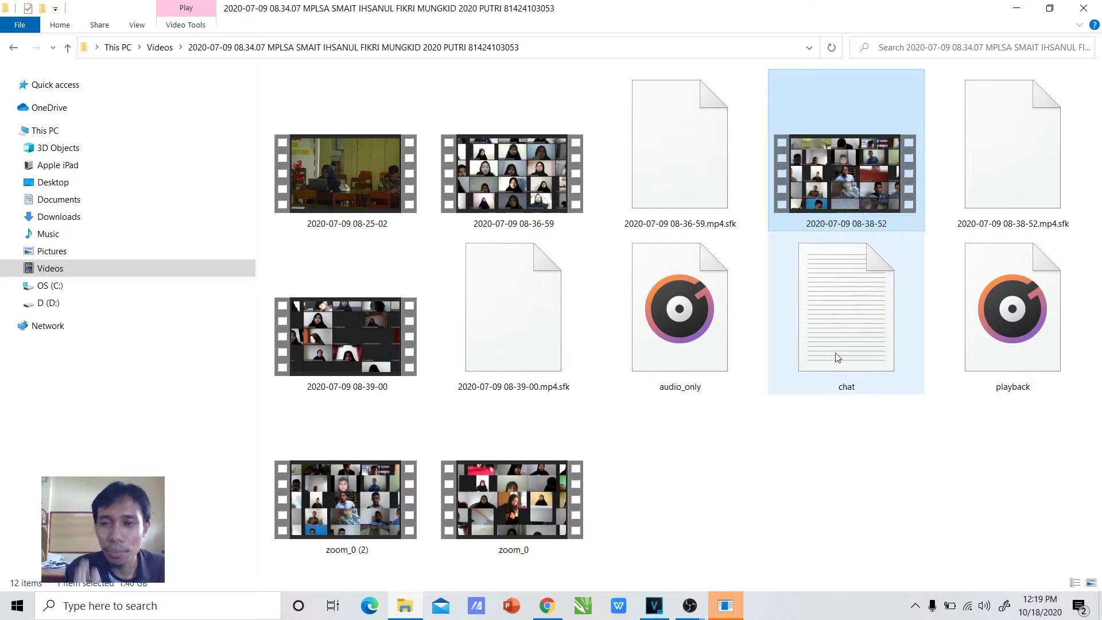
mouse_move(838, 355)
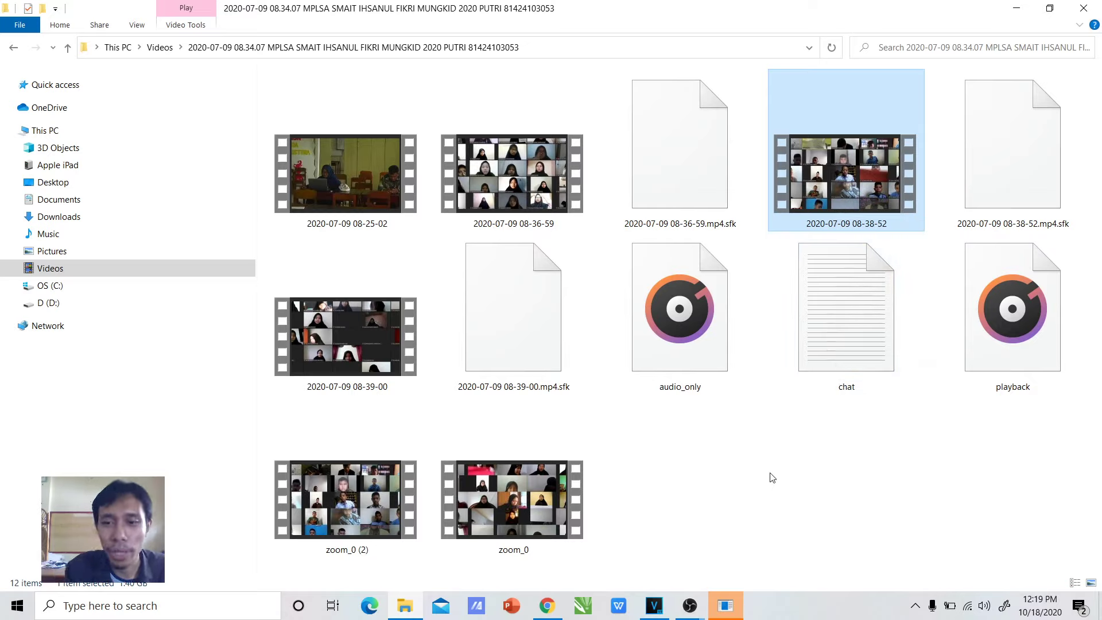
mouse_move(653, 608)
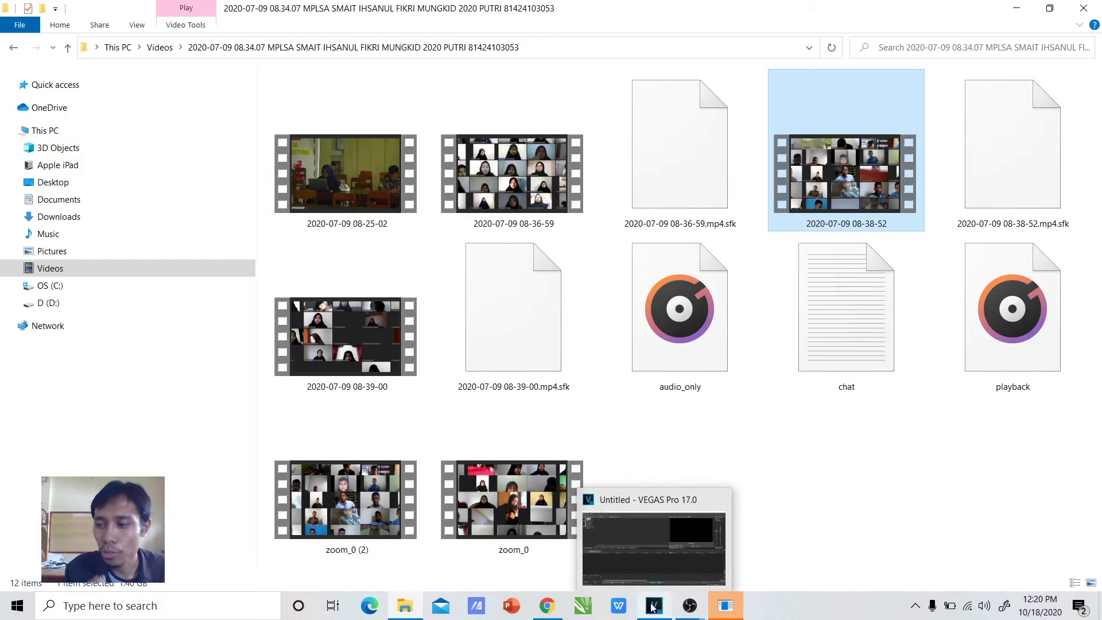
left_click(654, 607)
left_click(653, 607)
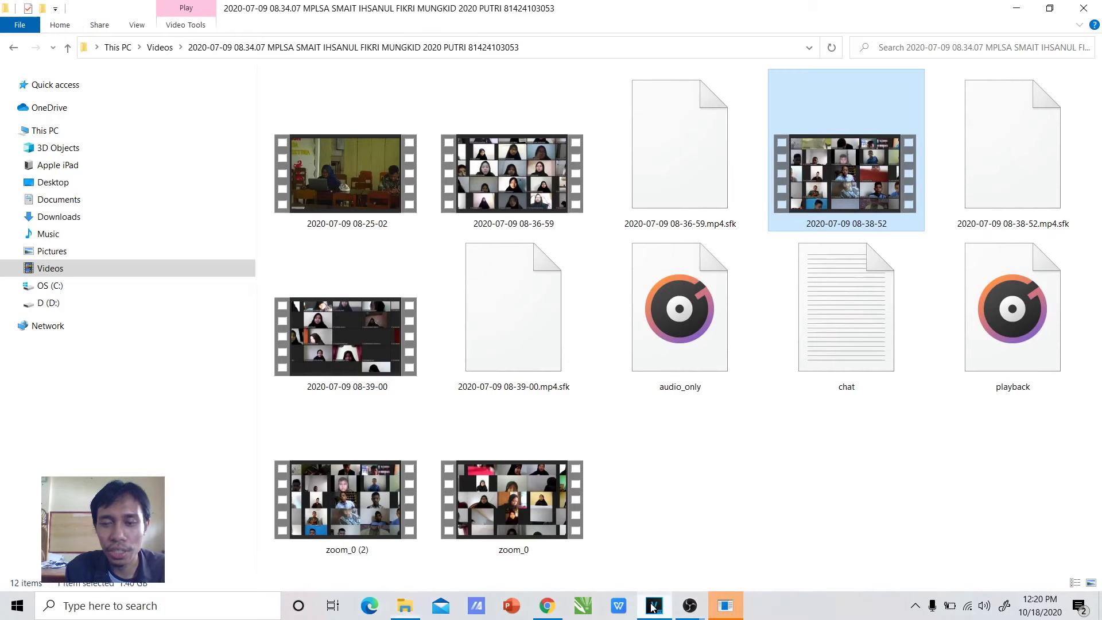
left_click_drag(864, 155, 113, 371)
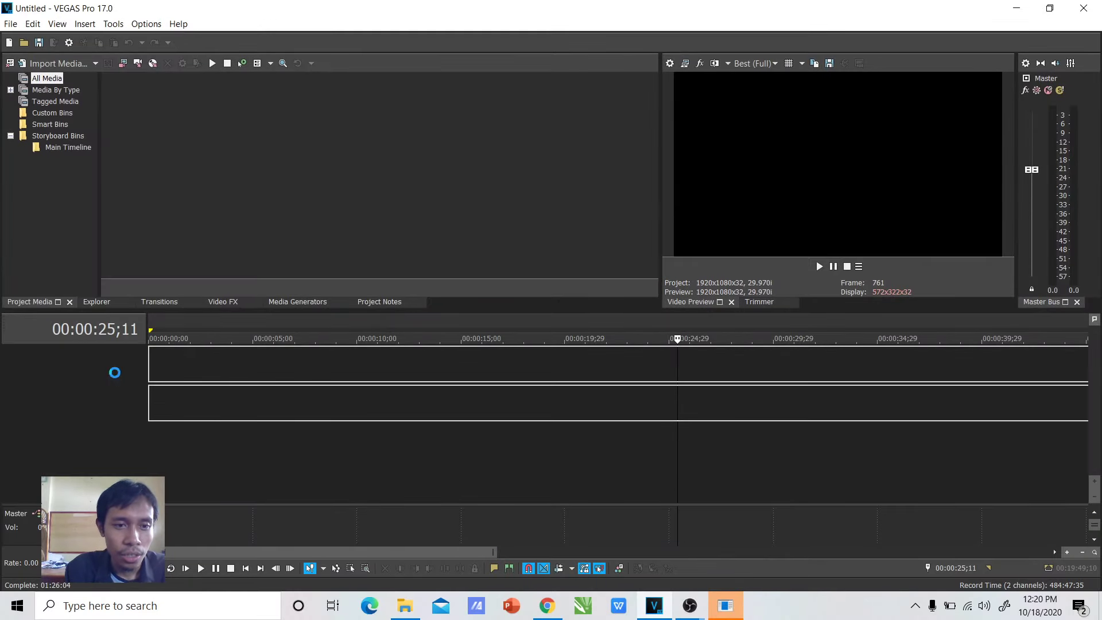
left_click(622, 246)
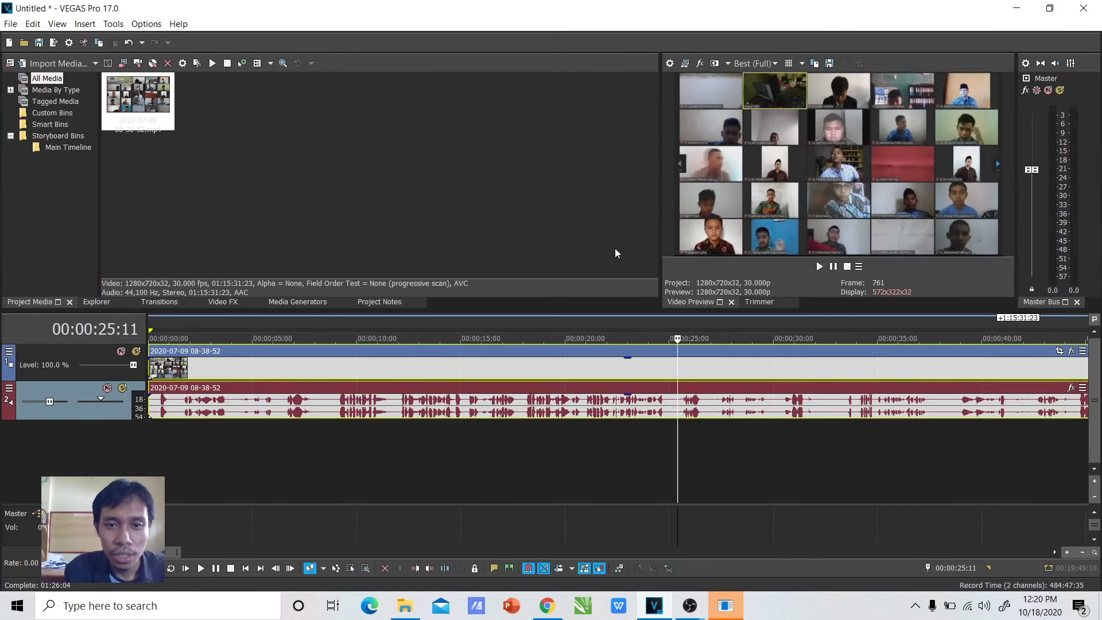
Step: Show the whole clip on the timeline and scrub from its opening to about 00:10:09 to preview the frames
left_click(296, 451)
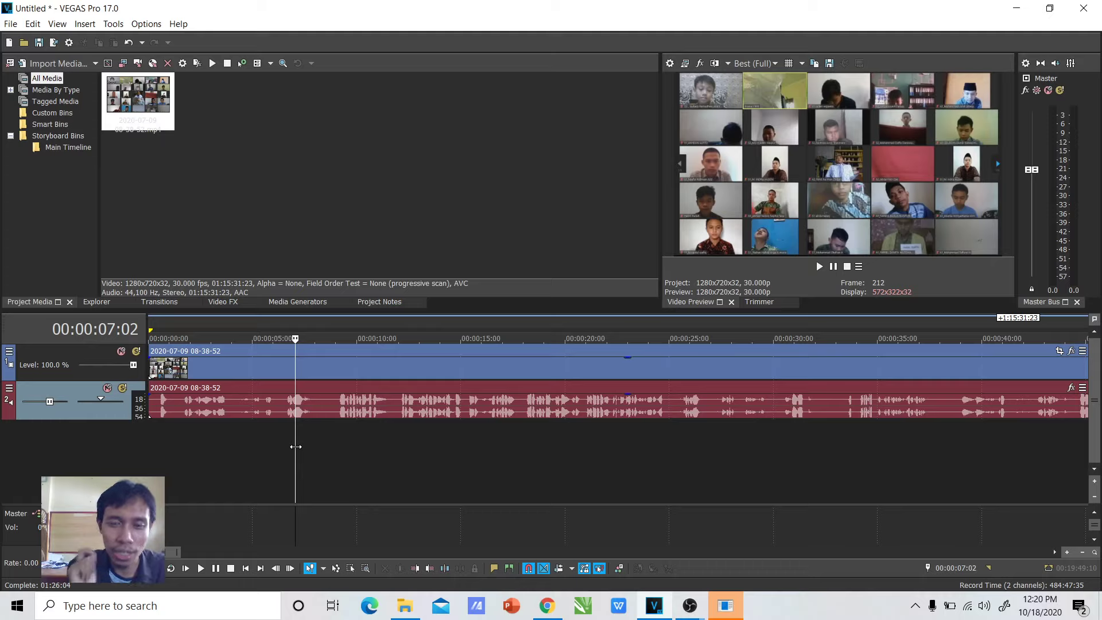
left_click(195, 453)
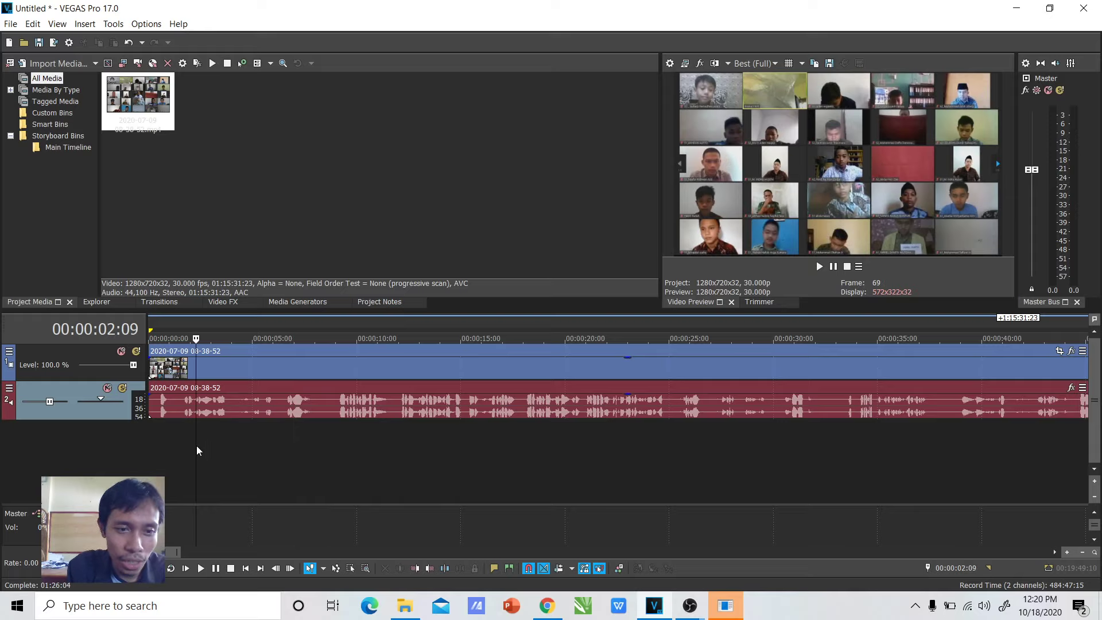
left_click_drag(180, 552, 1049, 568)
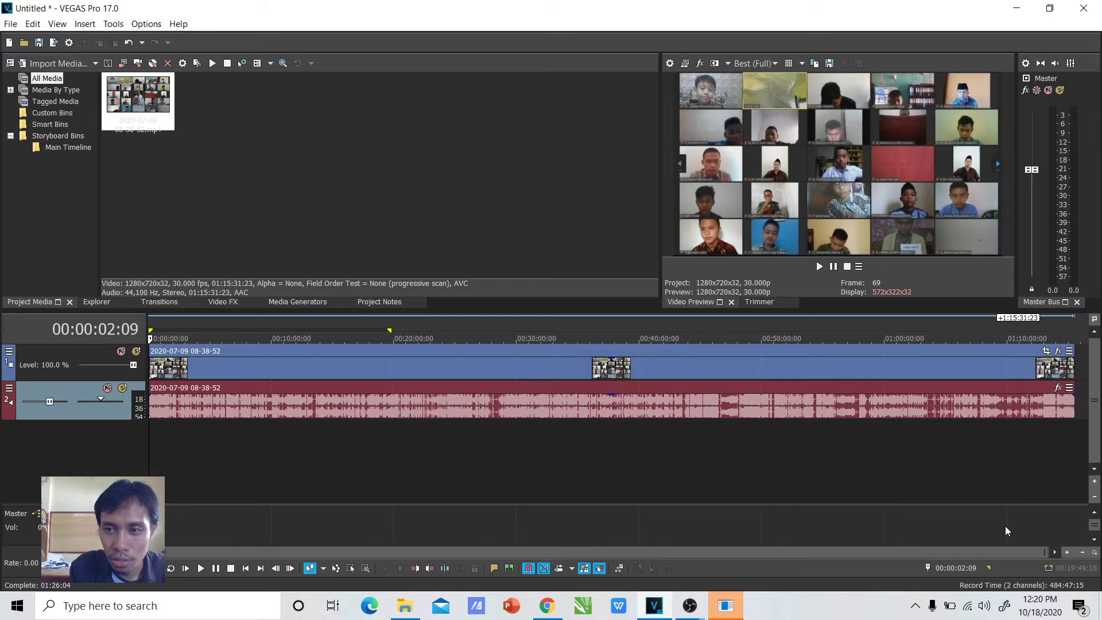
left_click(285, 472)
left_click(177, 443)
left_click_drag(177, 442, 273, 439)
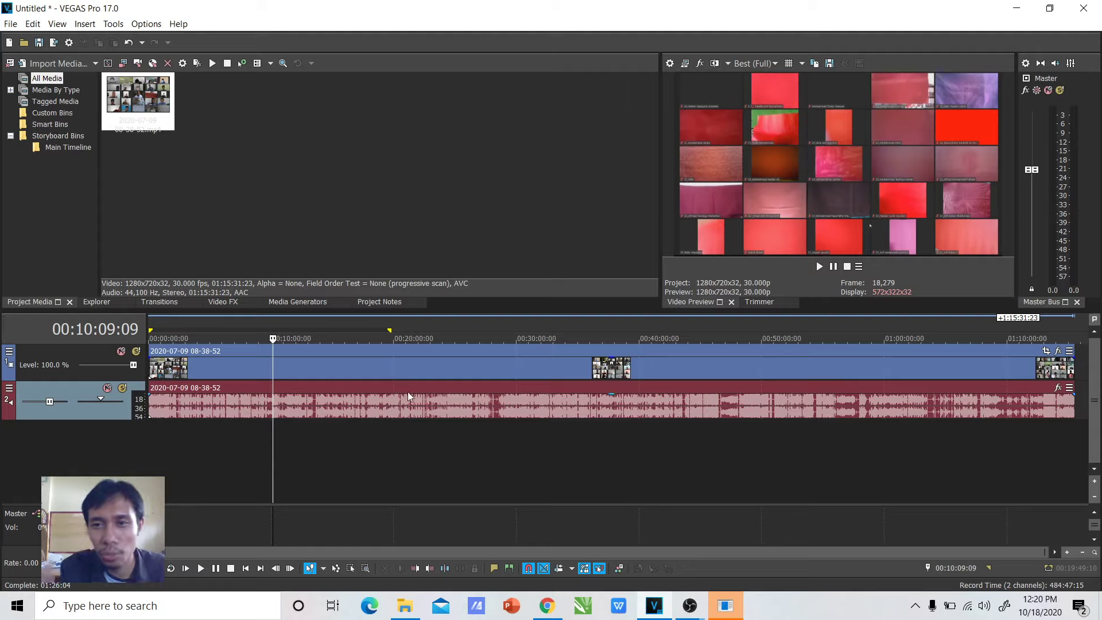
Step: Scrub the recording to about 00:13:20, 00:09:41 and 00:07:01 to preview how the gallery changes
left_click_drag(278, 453, 313, 461)
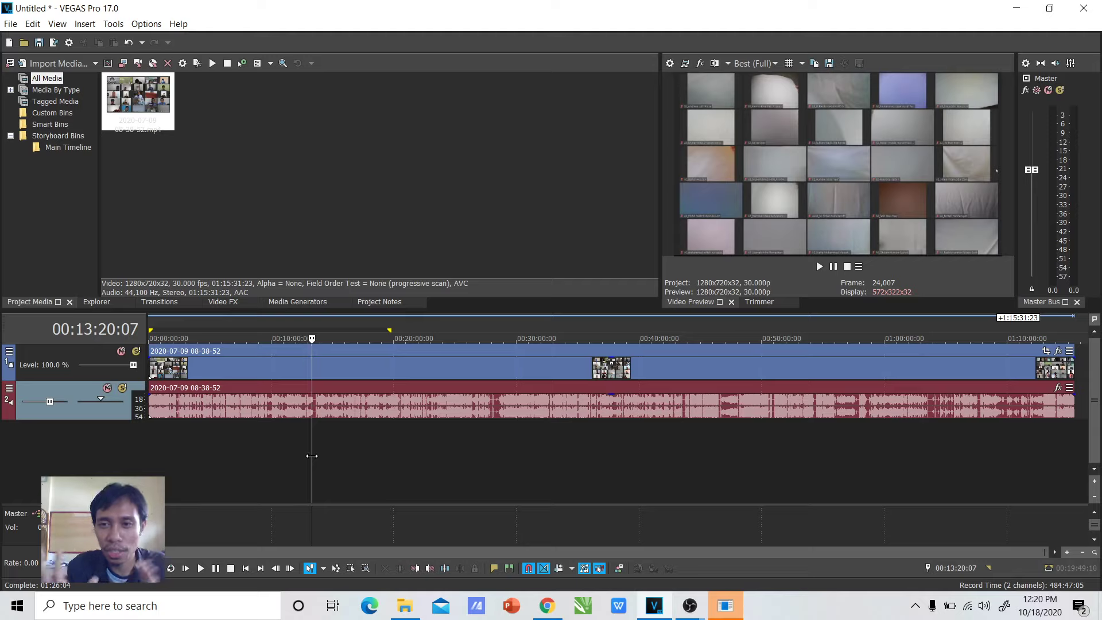
left_click_drag(312, 456, 268, 457)
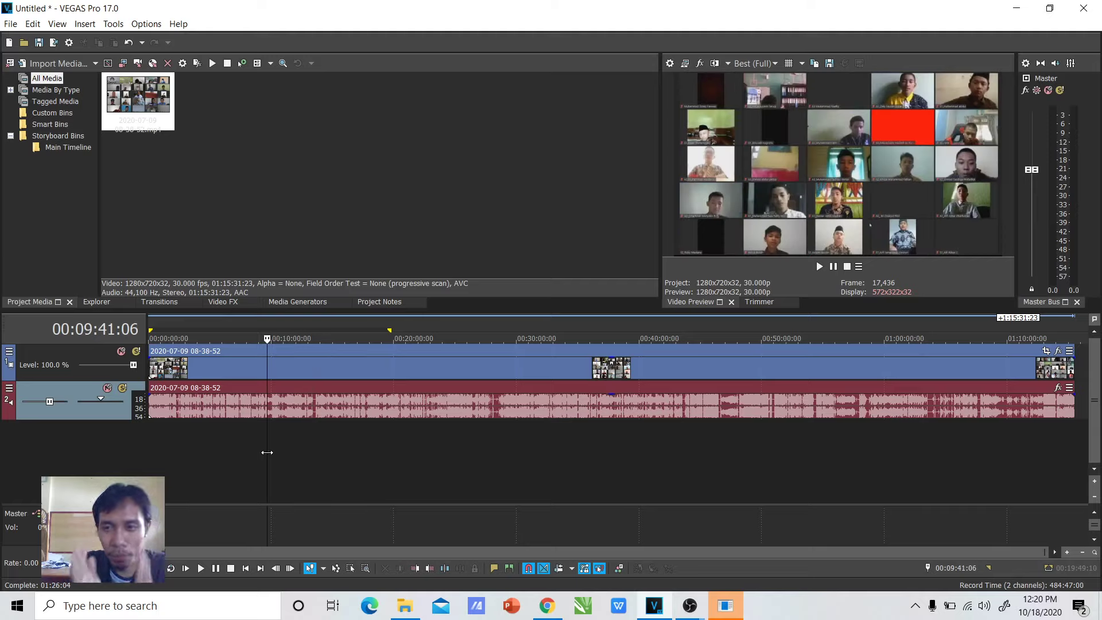
left_click_drag(267, 453, 236, 458)
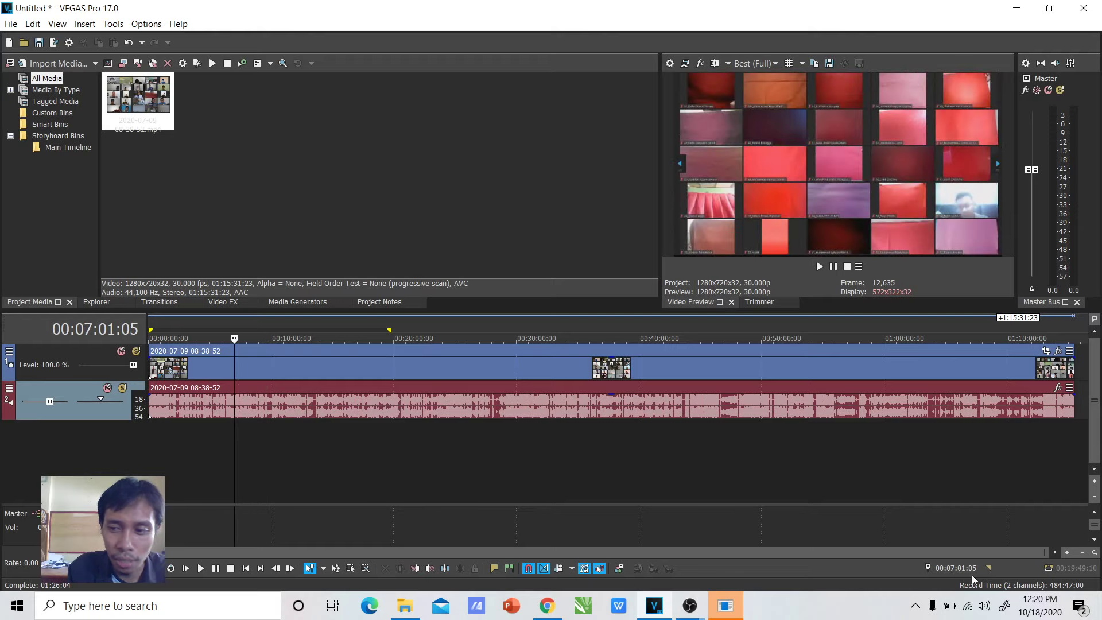
Step: Zoom the timeline into roughly the first seven minutes, scrub to about 00:03:56 and play a short passage
left_click_drag(1046, 551, 250, 540)
left_click(178, 452)
left_click_drag(178, 448, 667, 458)
key("space")
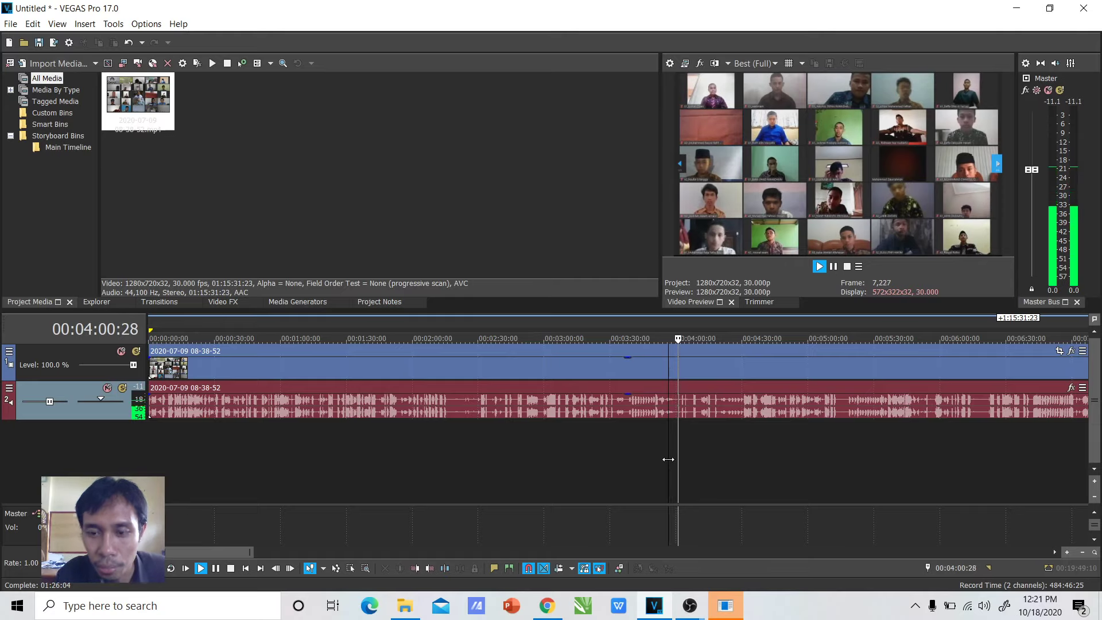
left_click(833, 266)
Step: Locate the moment just before the participants raise their red sheets and split the recording at 00:02:13:21
left_click(473, 447)
left_click(484, 425)
left_click(479, 428)
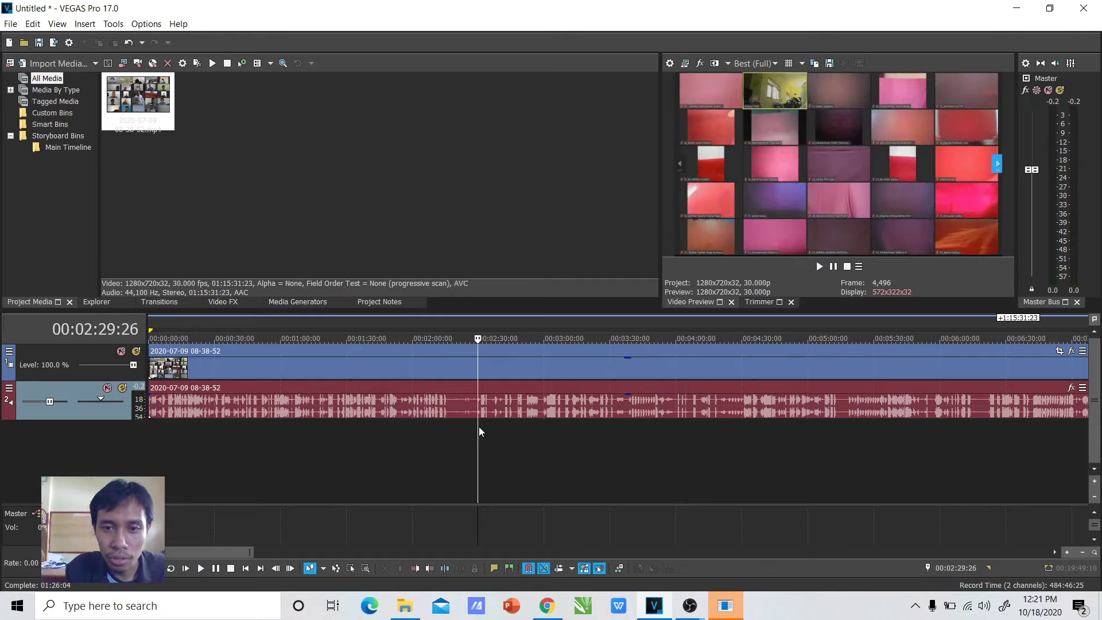
left_click(473, 432)
key("space")
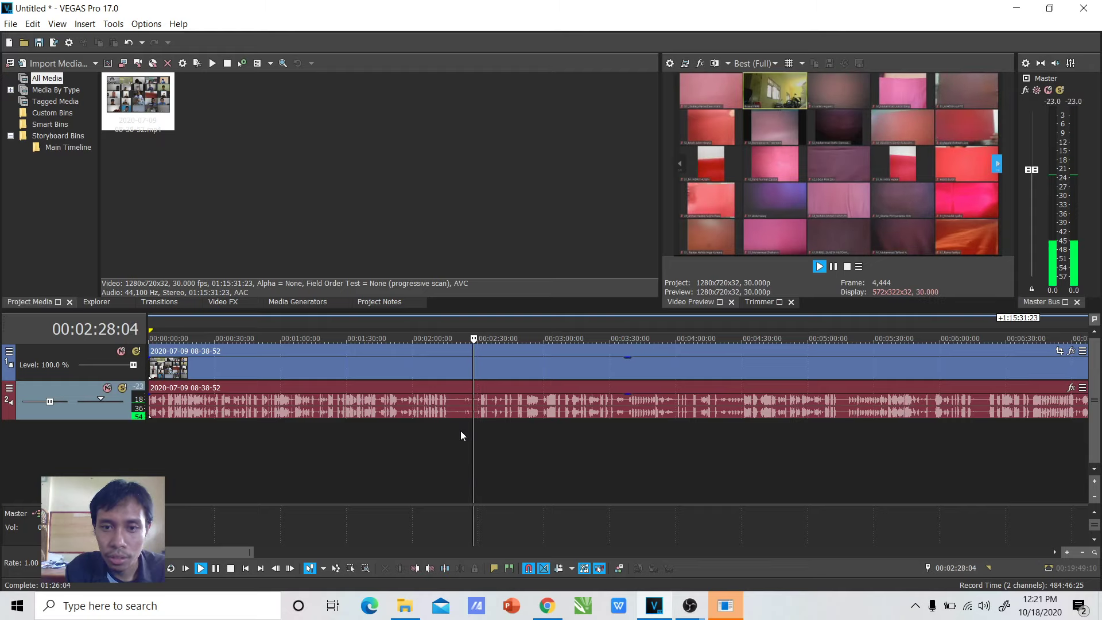
left_click(461, 435)
left_click(426, 433)
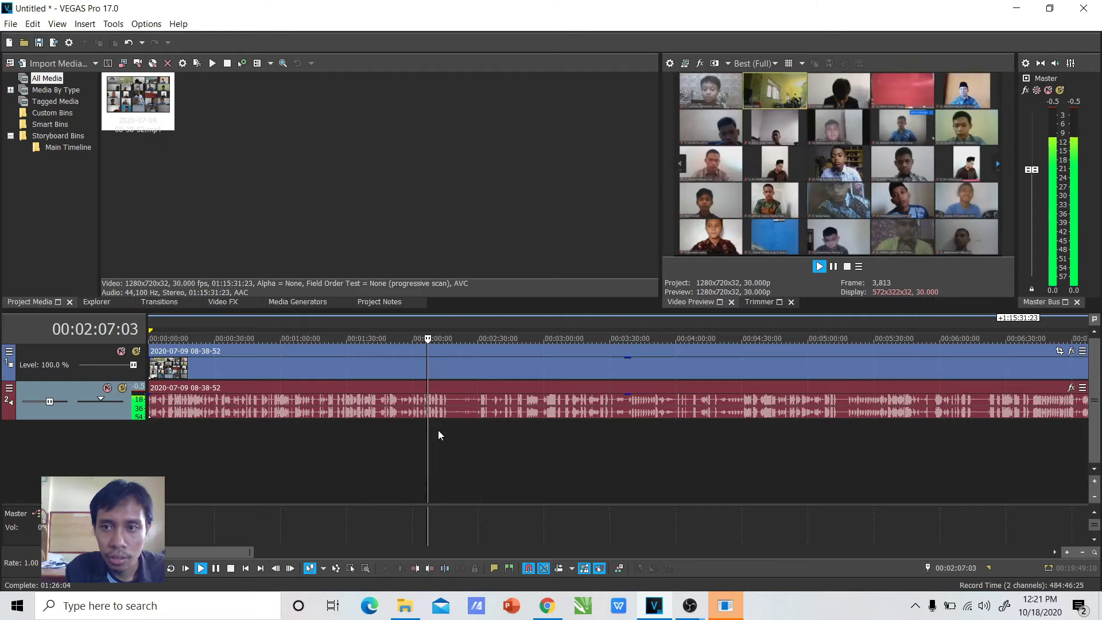
left_click(439, 429)
left_click(442, 431)
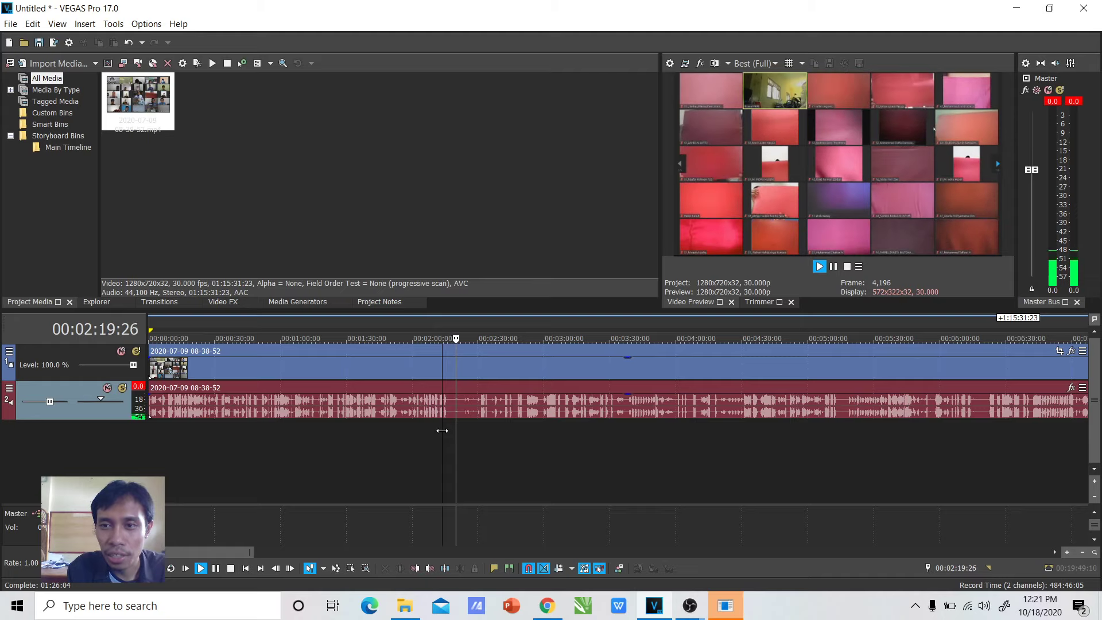
key("space")
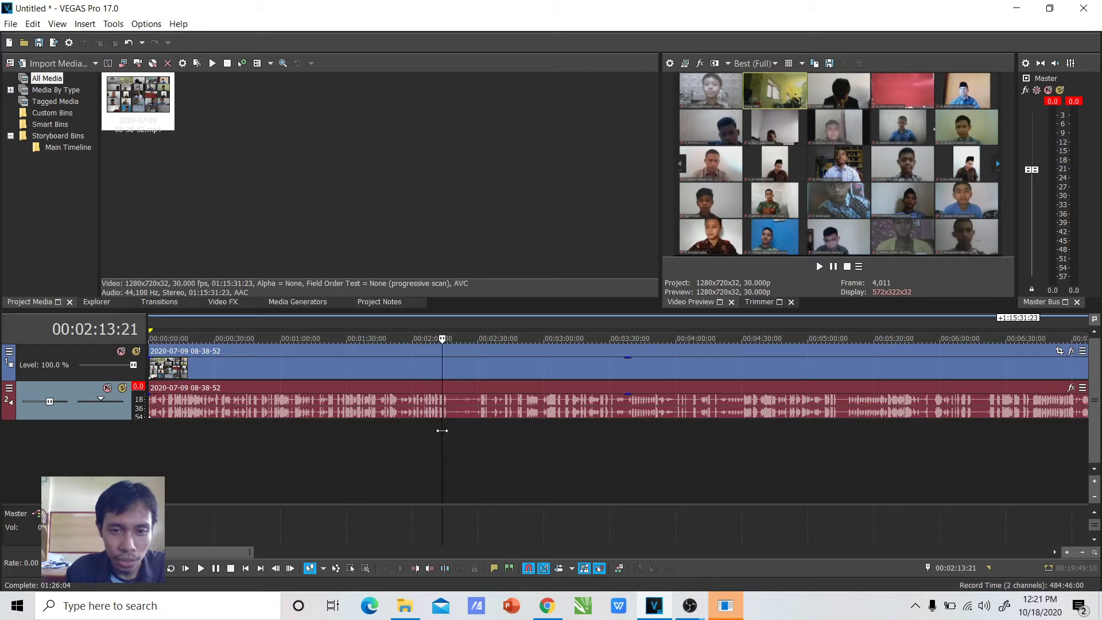
key("s")
Step: Find where the red sheets are lowered again and split the recording at 00:02:36:19
left_click(449, 434)
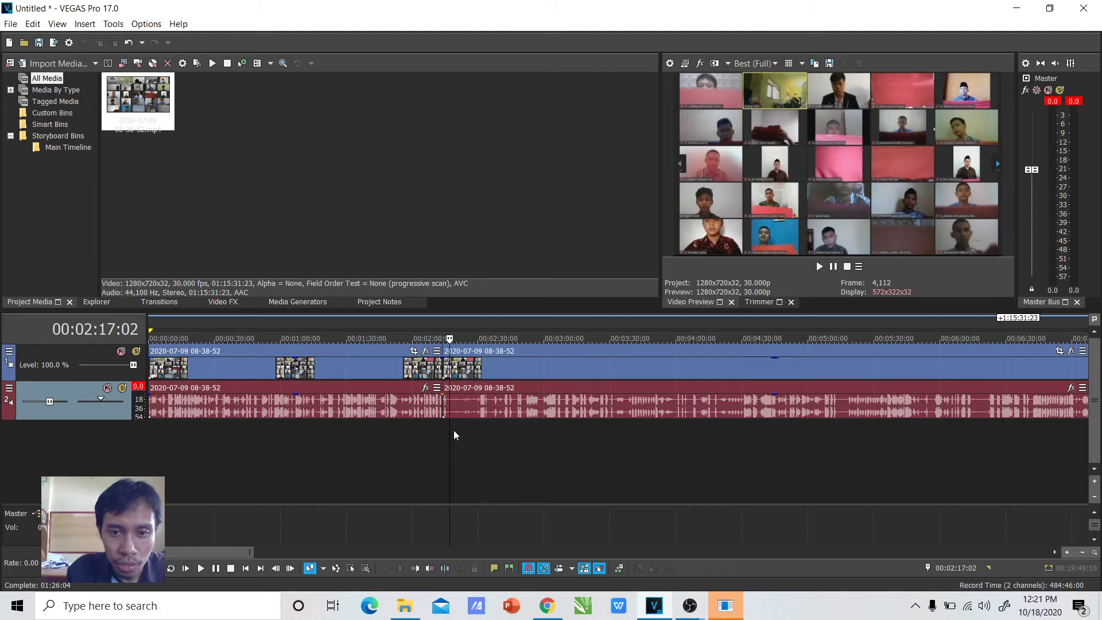
left_click(460, 430)
mouse_move(481, 430)
left_mouse_down()
mouse_move(503, 430)
mouse_move(486, 434)
left_mouse_up()
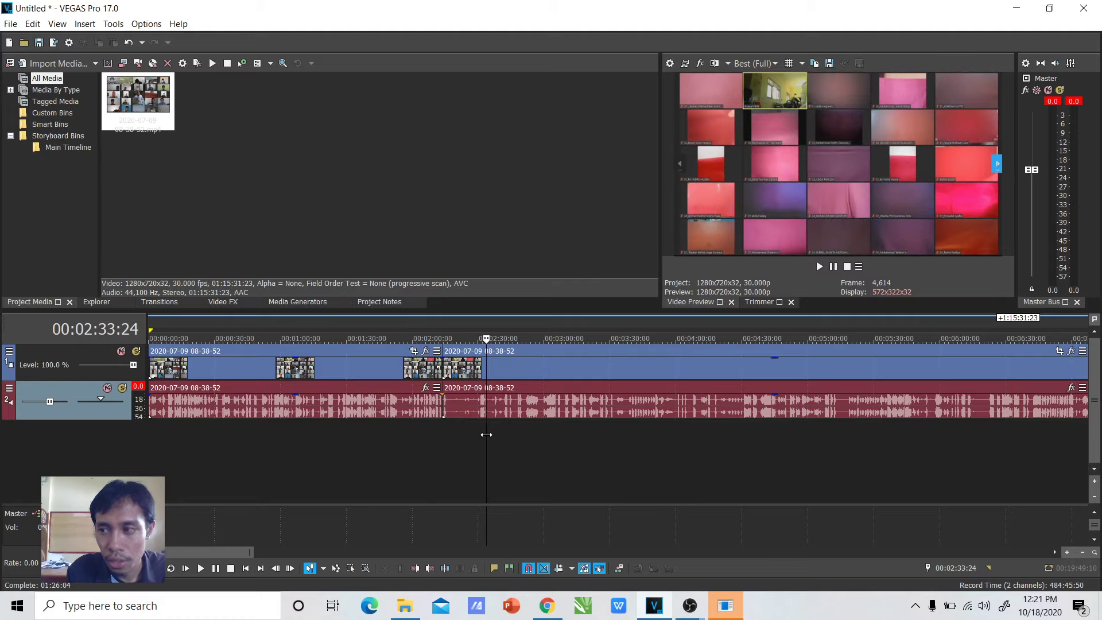
key("space")
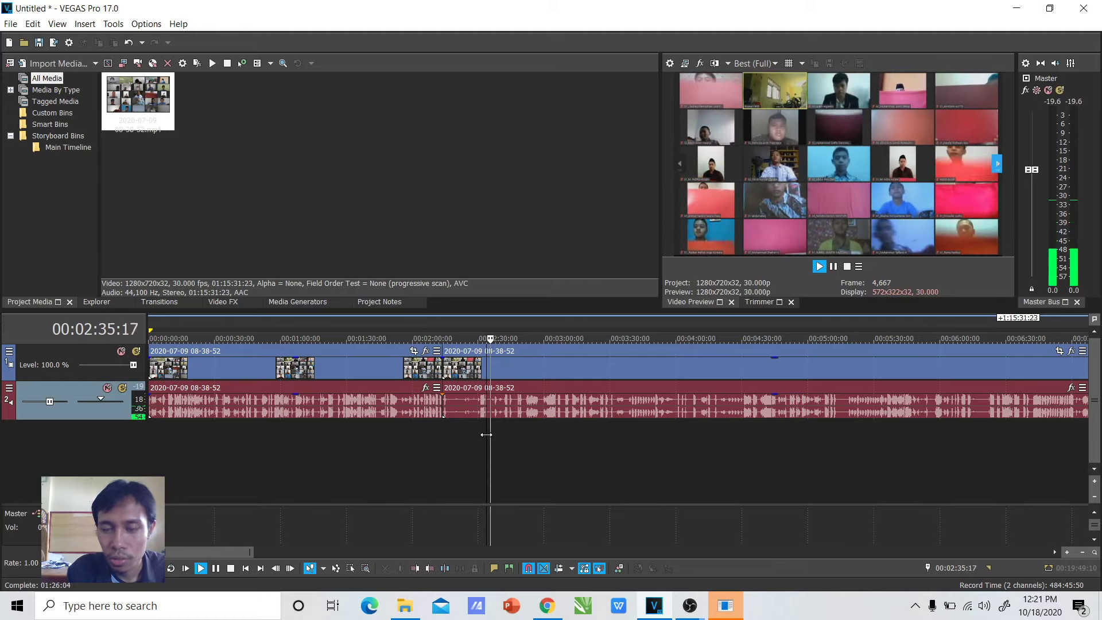
key("space")
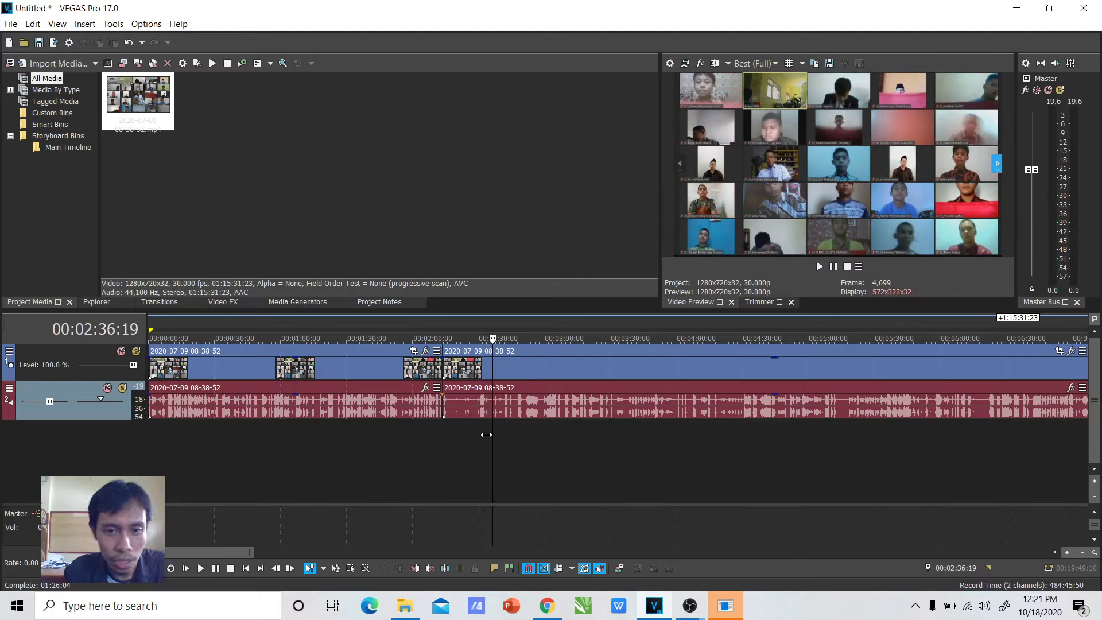
key("s")
left_click(466, 441)
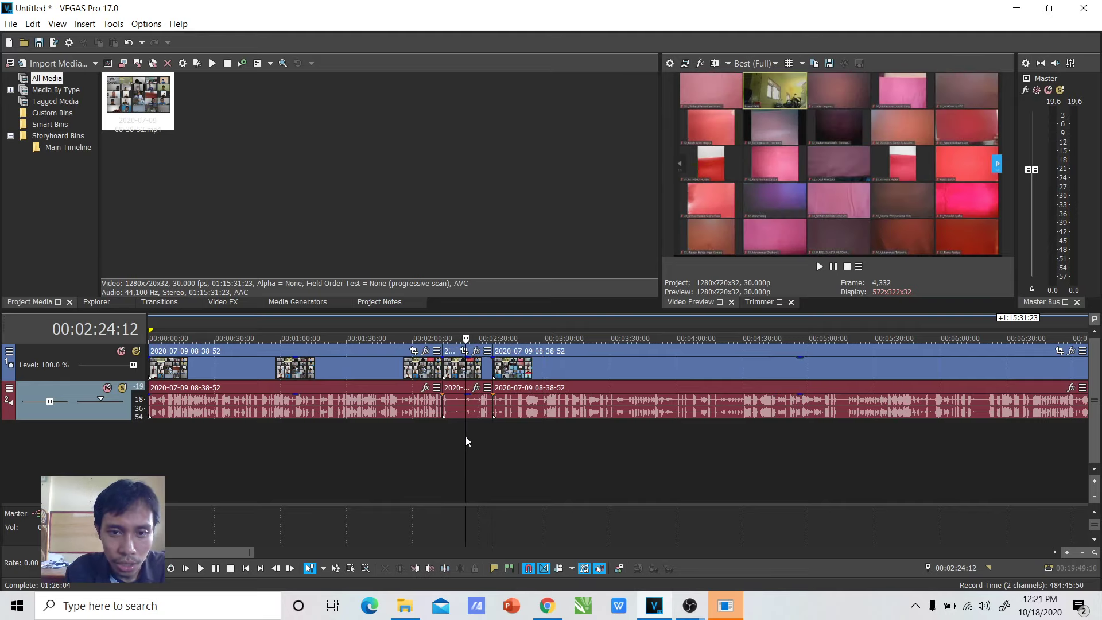
left_click(474, 350)
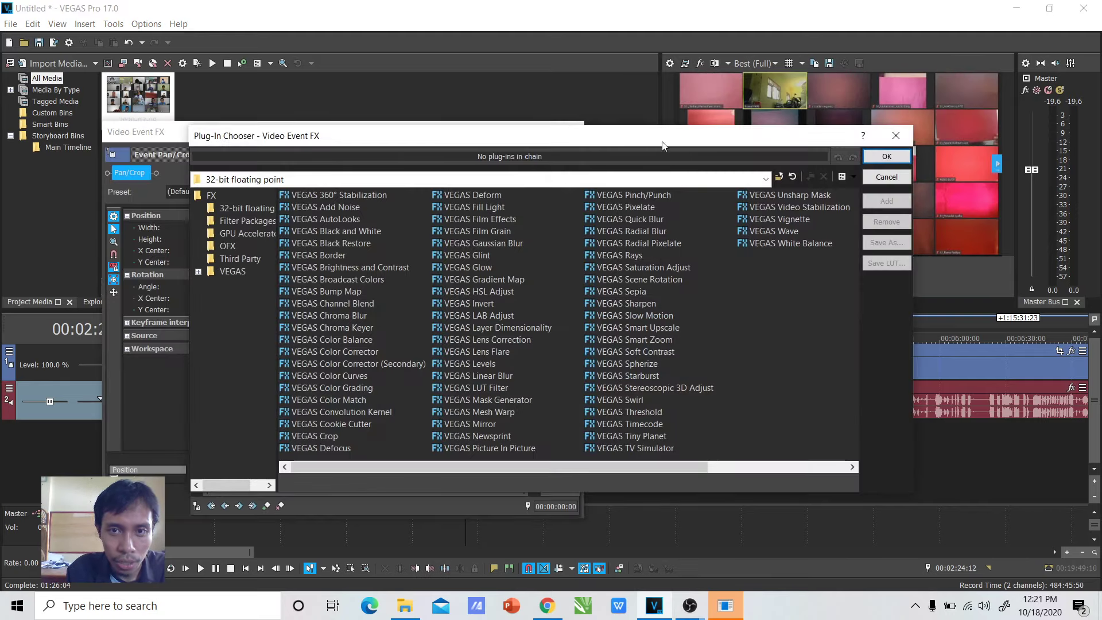
left_click(895, 139)
left_click(576, 134)
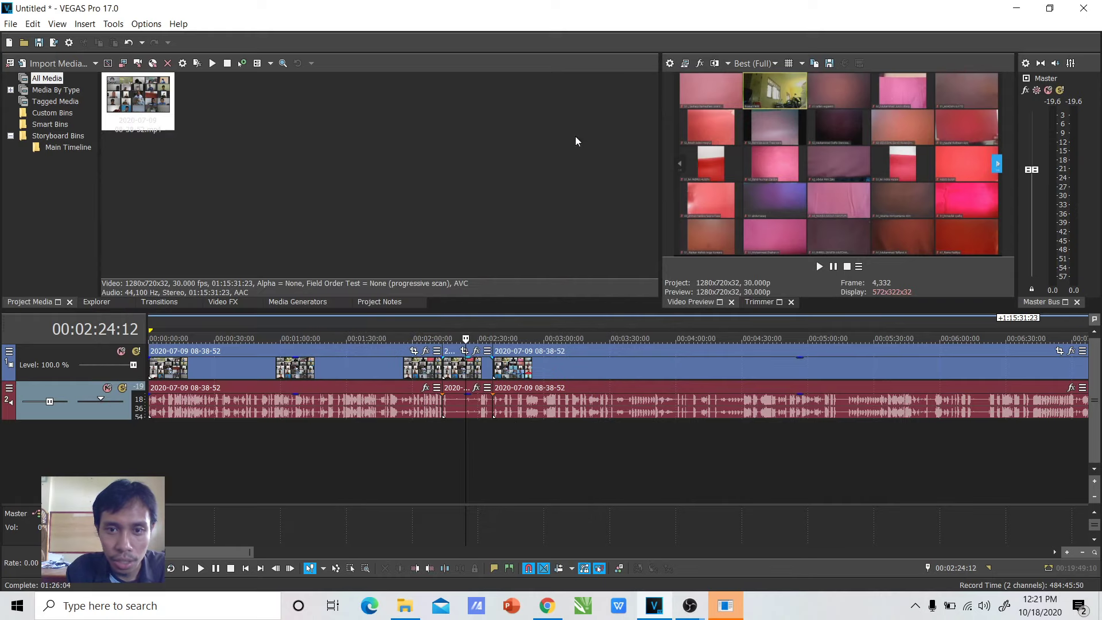
Step: Set the loop region to the short clip between the two splits, from 00:02:13:21 to 00:02:36:19
double_click(473, 448)
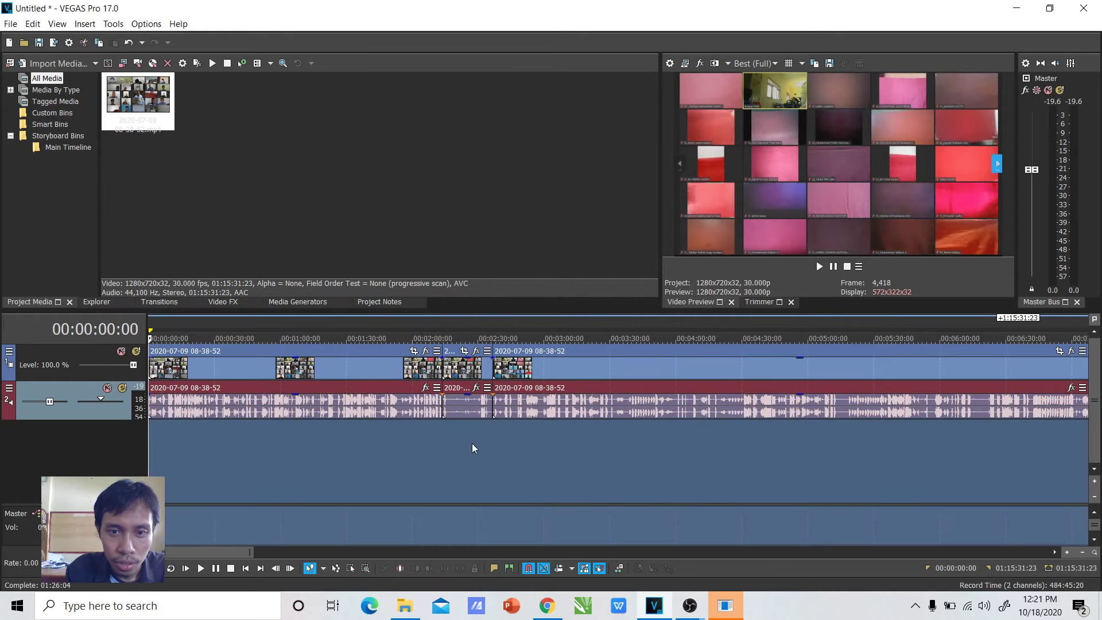
double_click(452, 356)
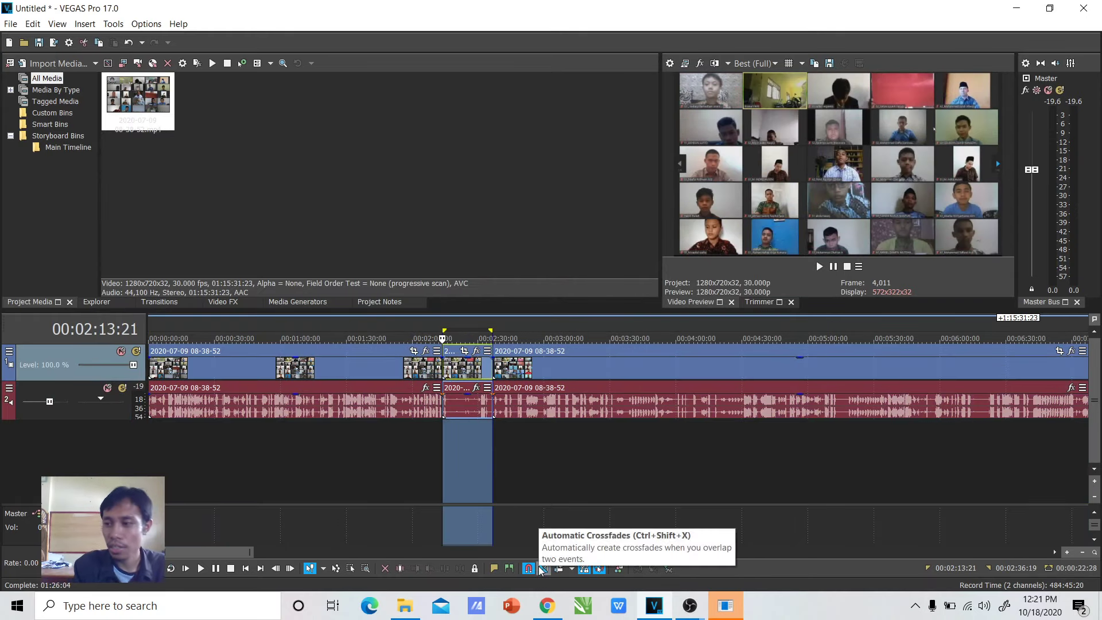
left_click(542, 569)
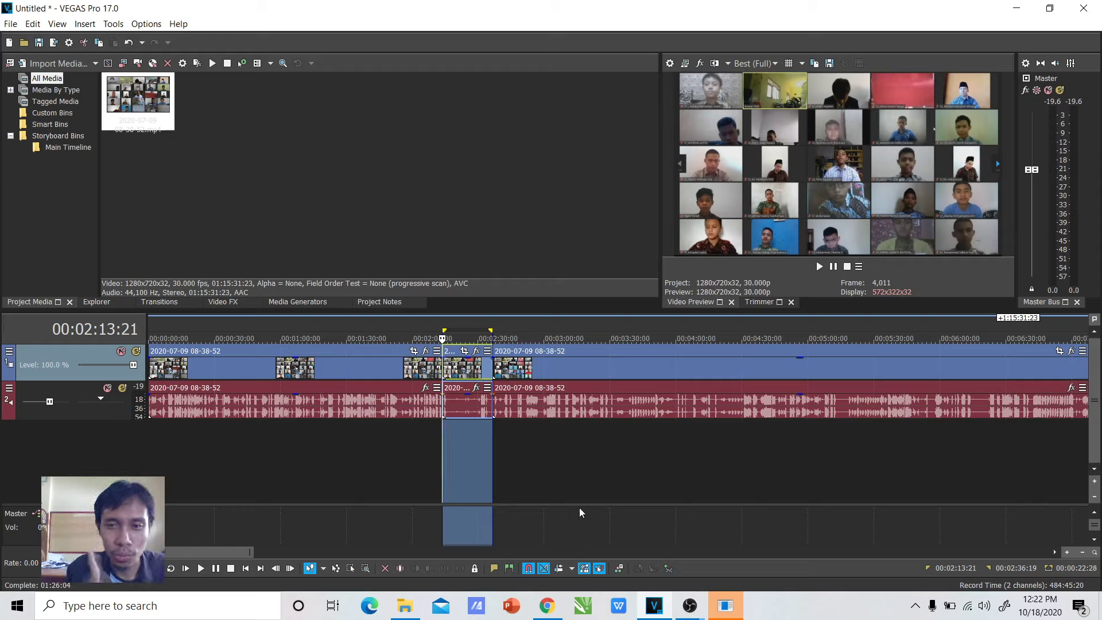
Step: Preview the next gallery page's red-sheet section by scrubbing through about 00:02:43, 00:03:21 and 00:02:53
left_click(532, 444)
left_click(508, 449)
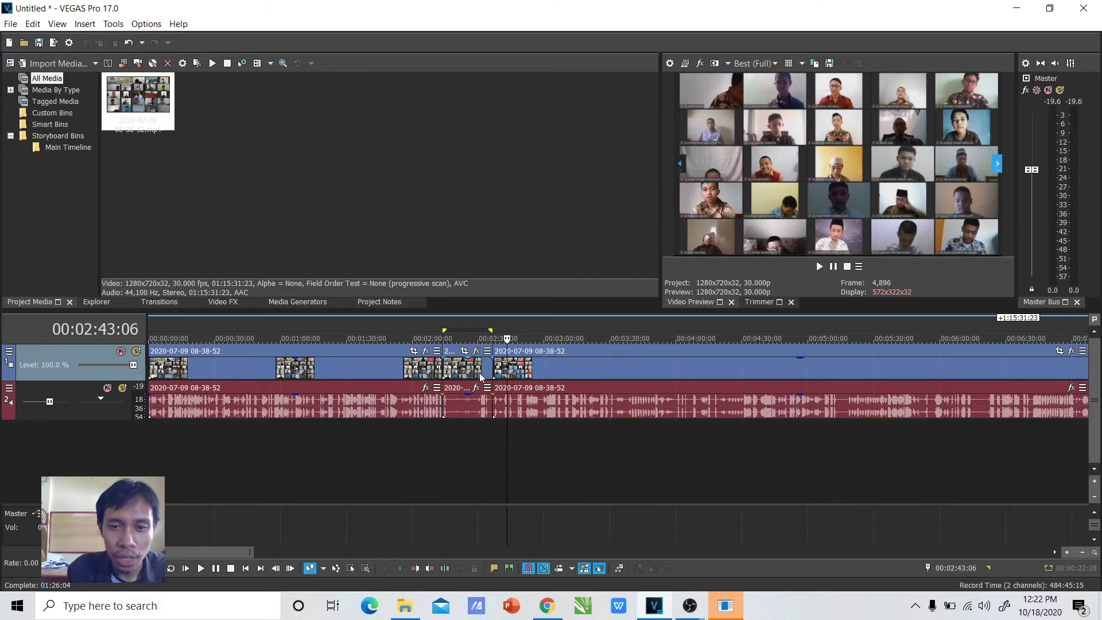
left_click_drag(517, 458, 590, 451)
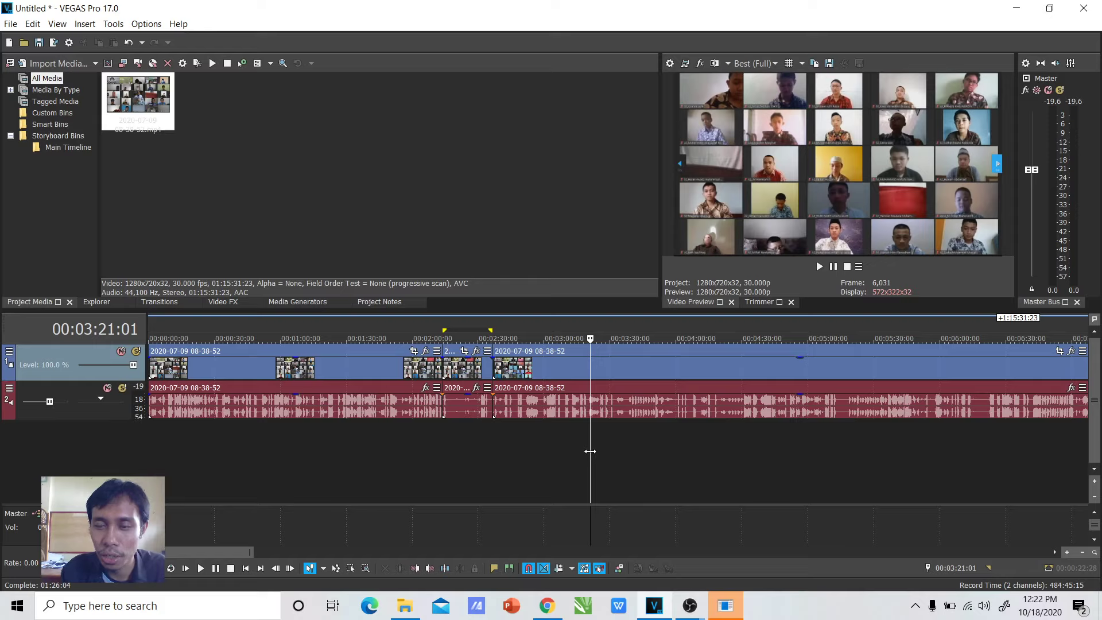
left_click(530, 448)
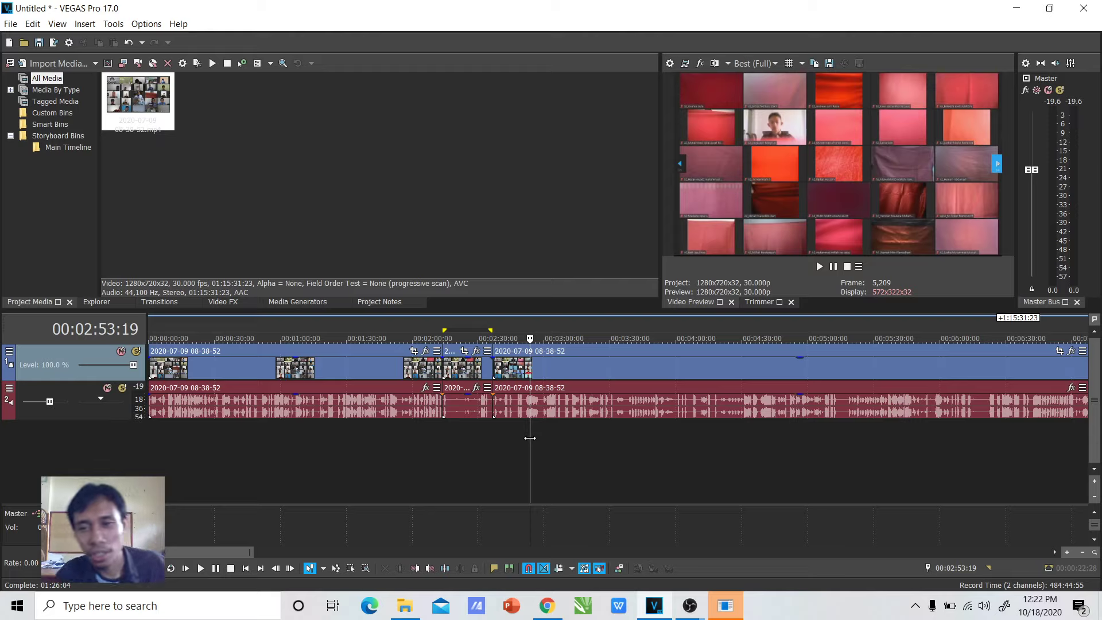
left_click(478, 439)
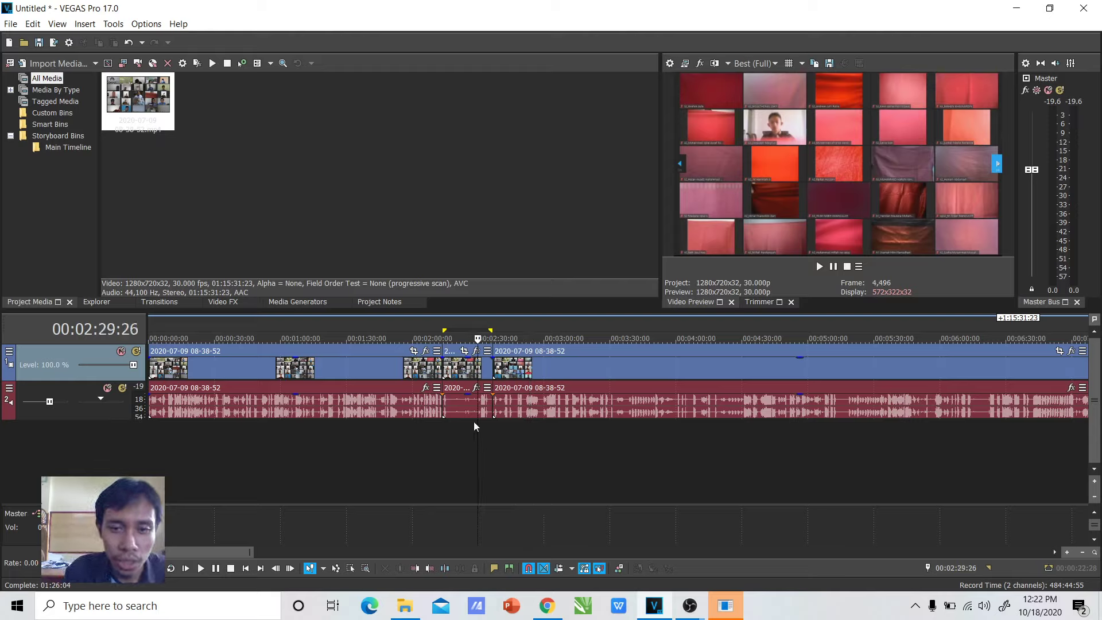
Step: Select the short clip starting at 00:02:13:21 again and mark its full length as the loop region
left_click(467, 375)
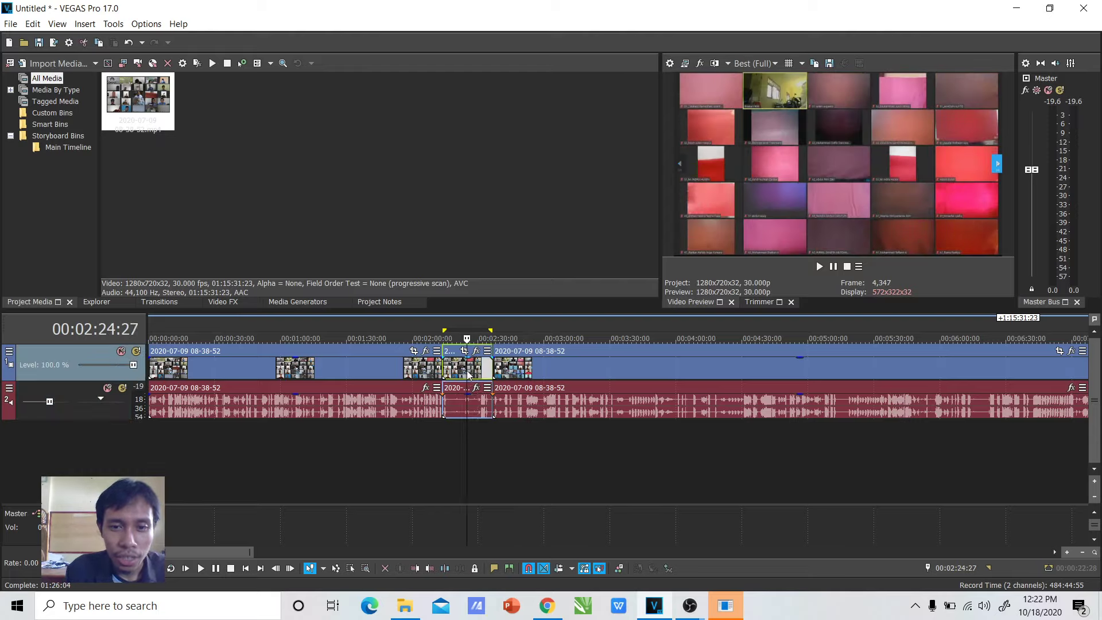
left_click(480, 460)
double_click(454, 355)
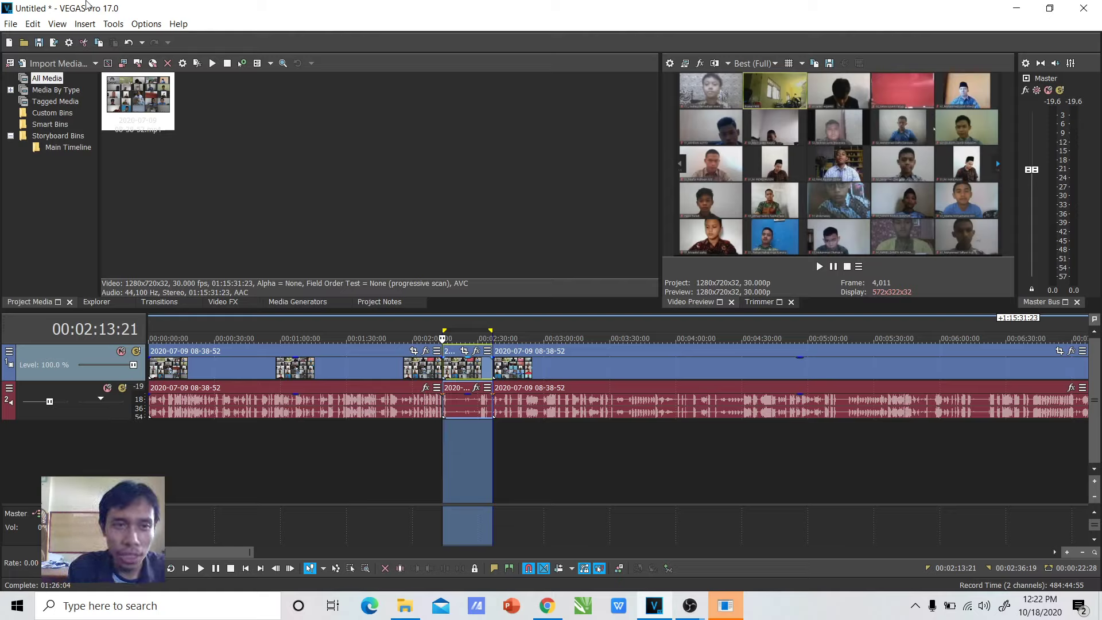
Step: Set up a Sony AVC/MVC render of the loop region only with the Internet 1920x1080-30p template, and cancel it
left_click(10, 23)
left_click(46, 121)
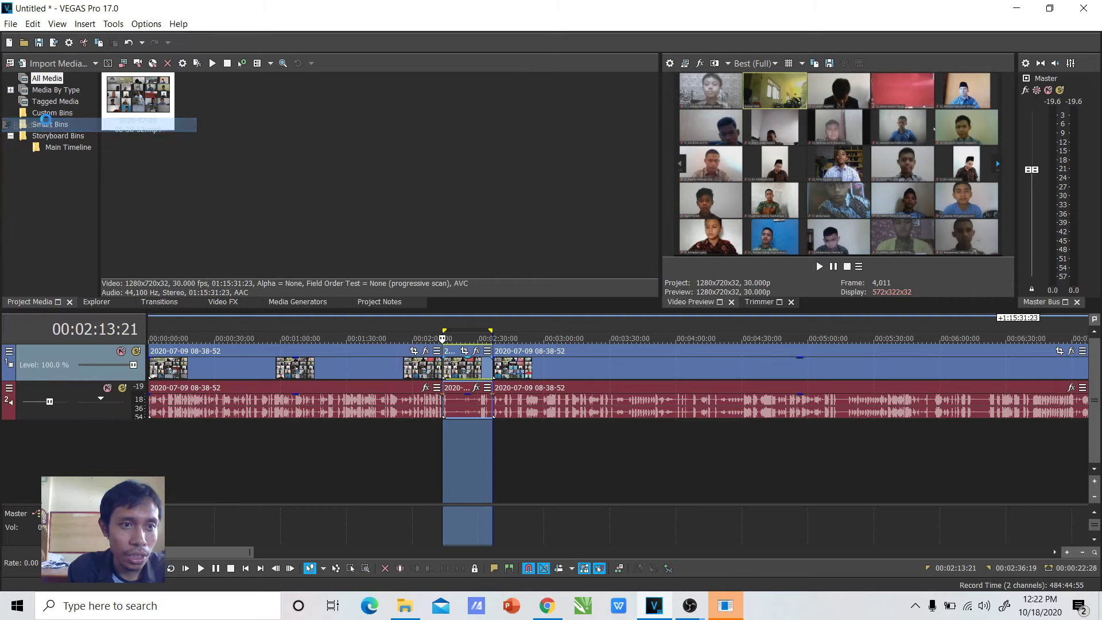
left_click(335, 389)
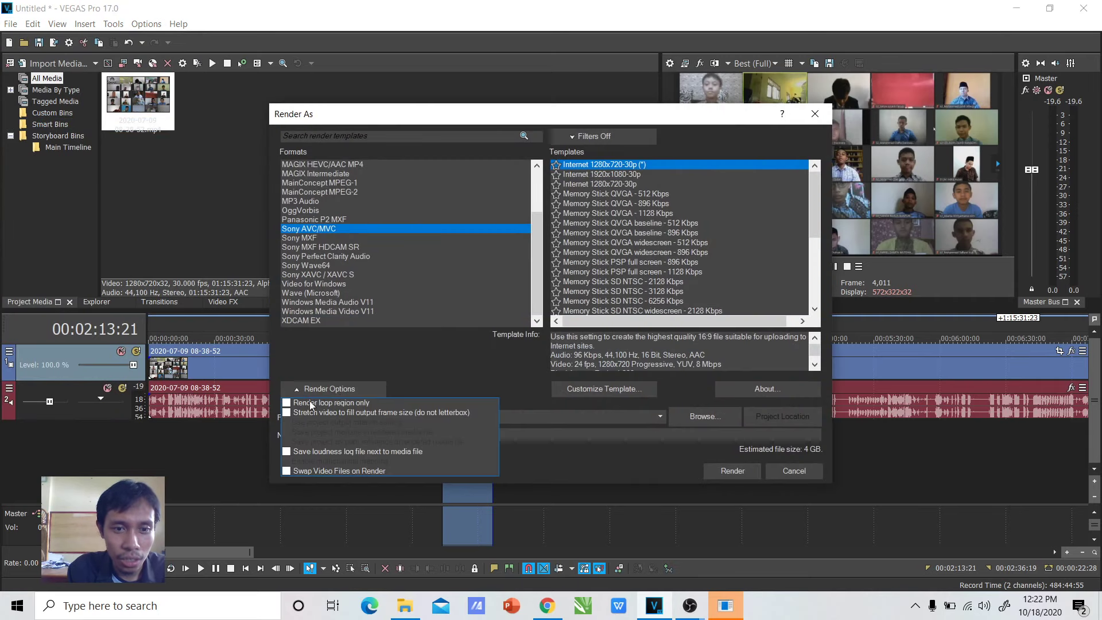
left_click(306, 403)
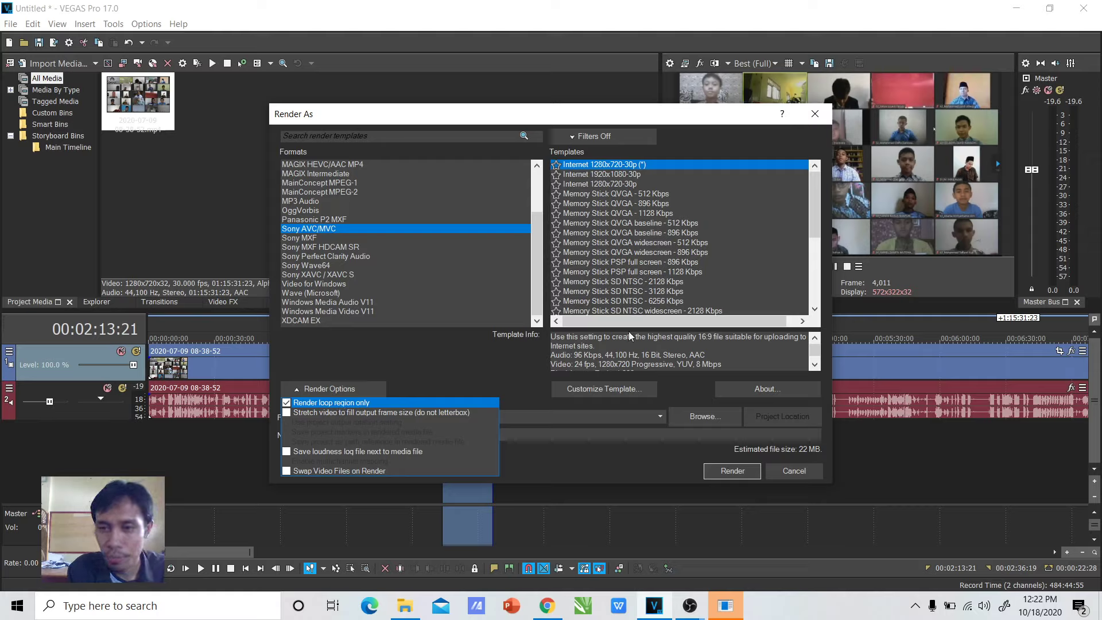
left_click(626, 173)
left_click(625, 173)
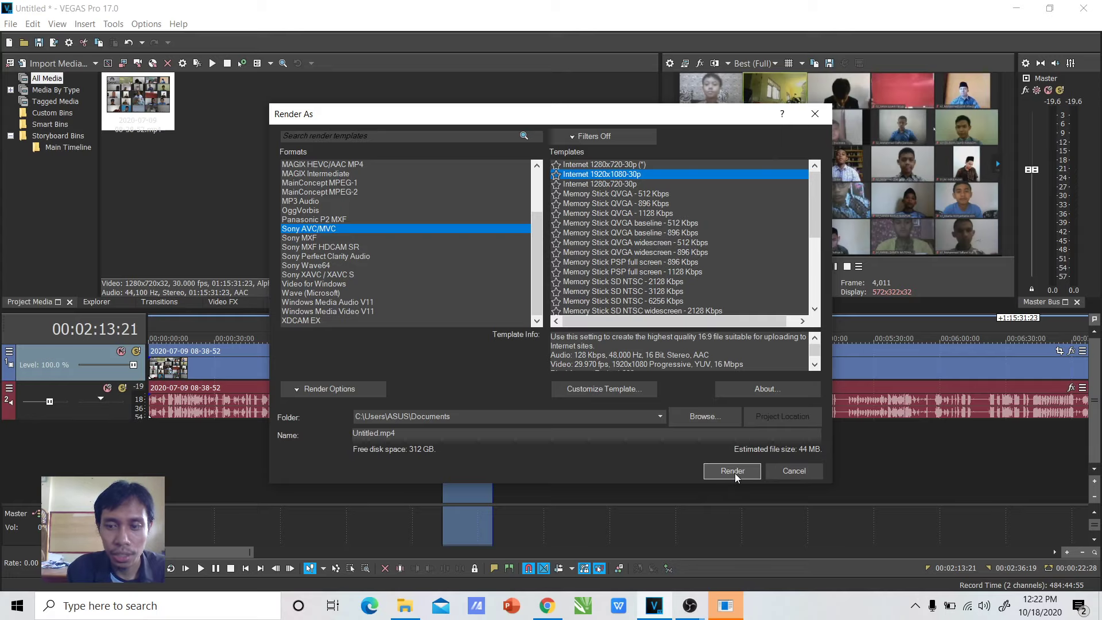
left_click(784, 469)
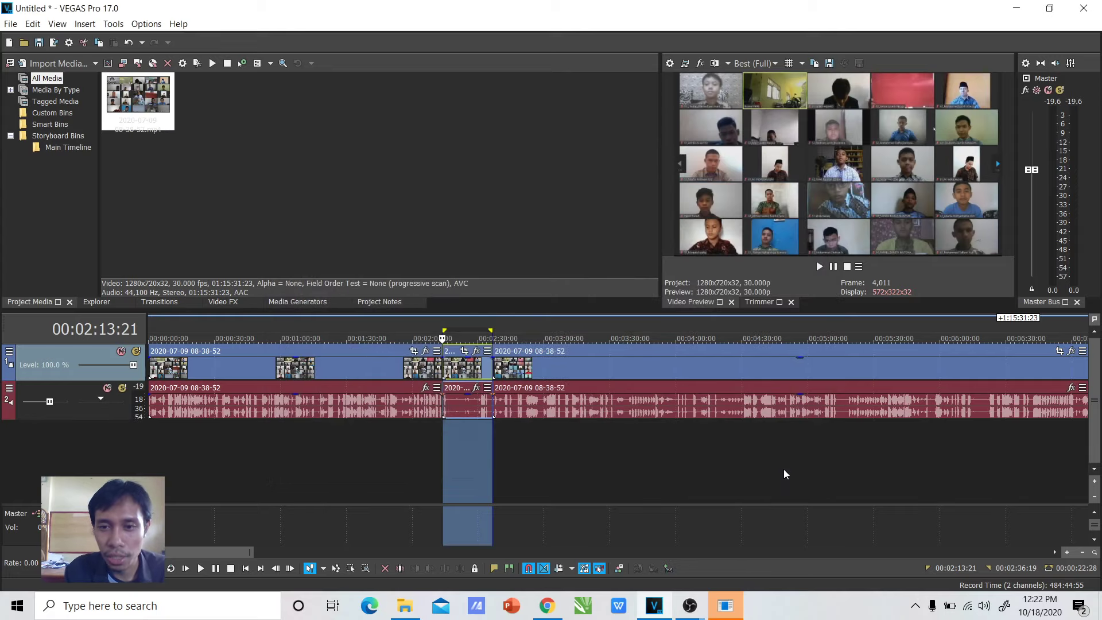
Step: Split the remaining recording at 00:02:46:18 and 00:03:17:20 to isolate the second gallery page's red-sheet section
left_click(531, 480)
left_click_drag(532, 450, 493, 448)
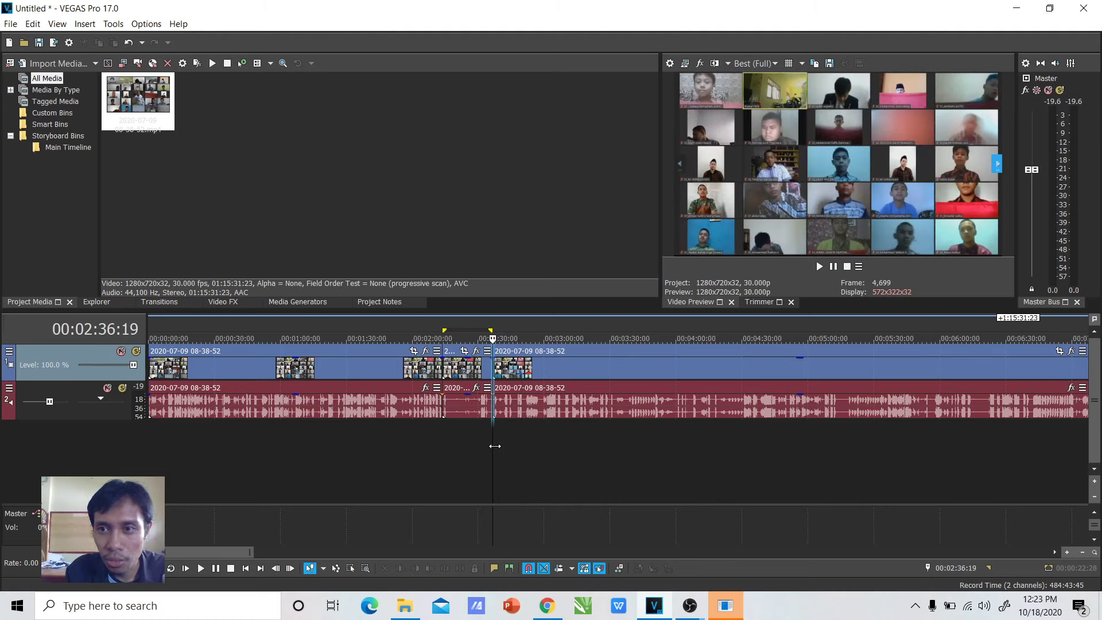
left_click_drag(494, 446, 500, 445)
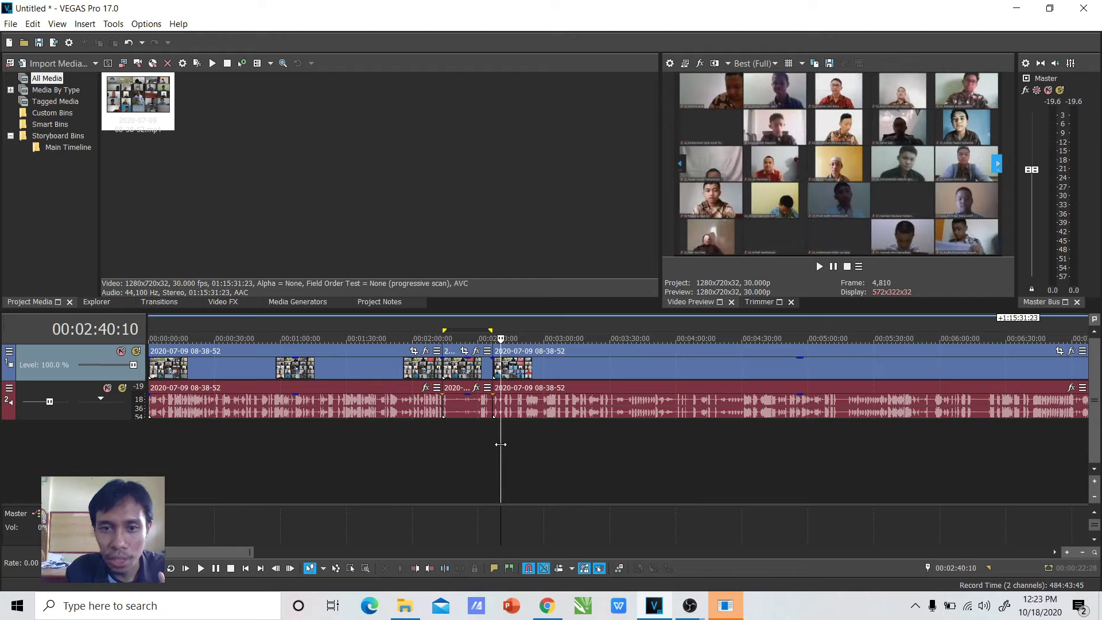
left_click_drag(501, 445, 583, 437)
key("s")
key("s")
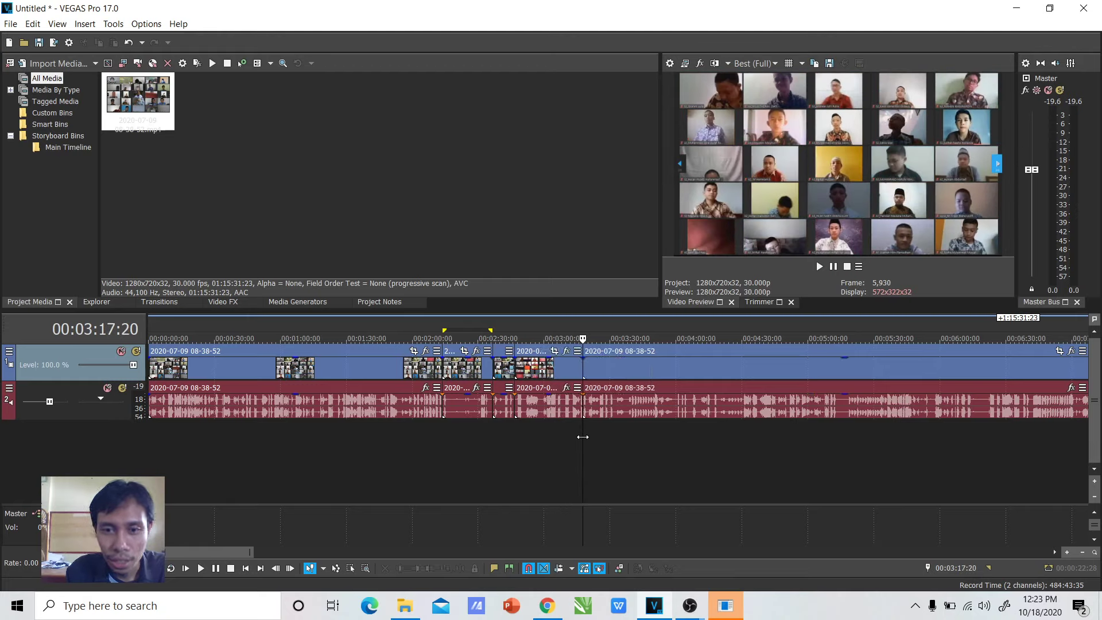
Step: Mark the second page's clip starting at 00:02:46:18 as the loop region, open the render settings for it, and cancel them
double_click(536, 351)
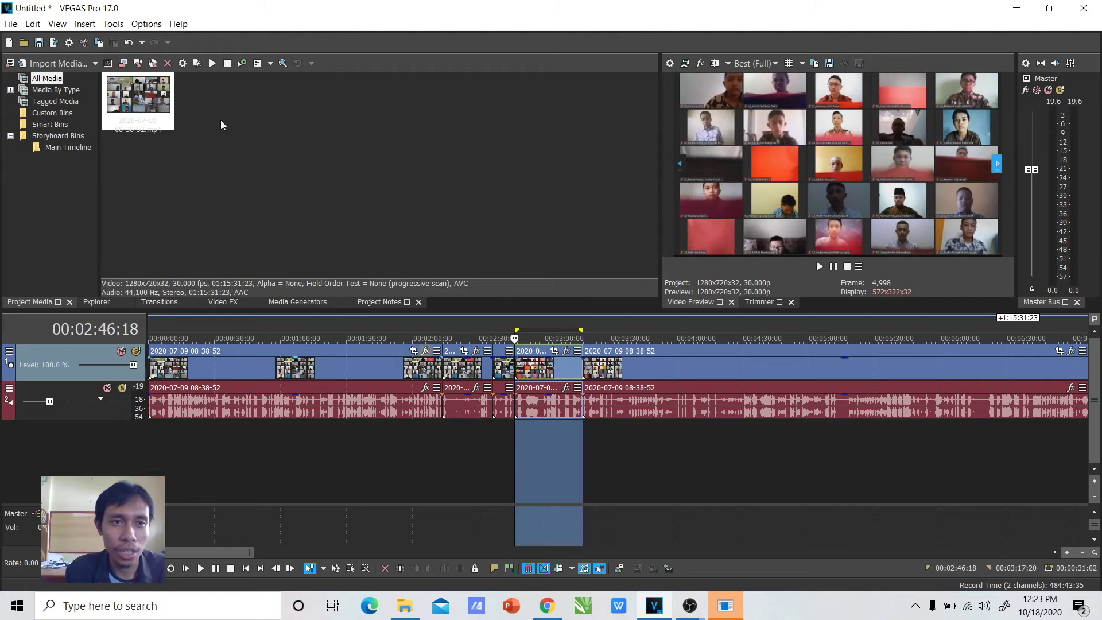
left_click(11, 24)
left_click(33, 126)
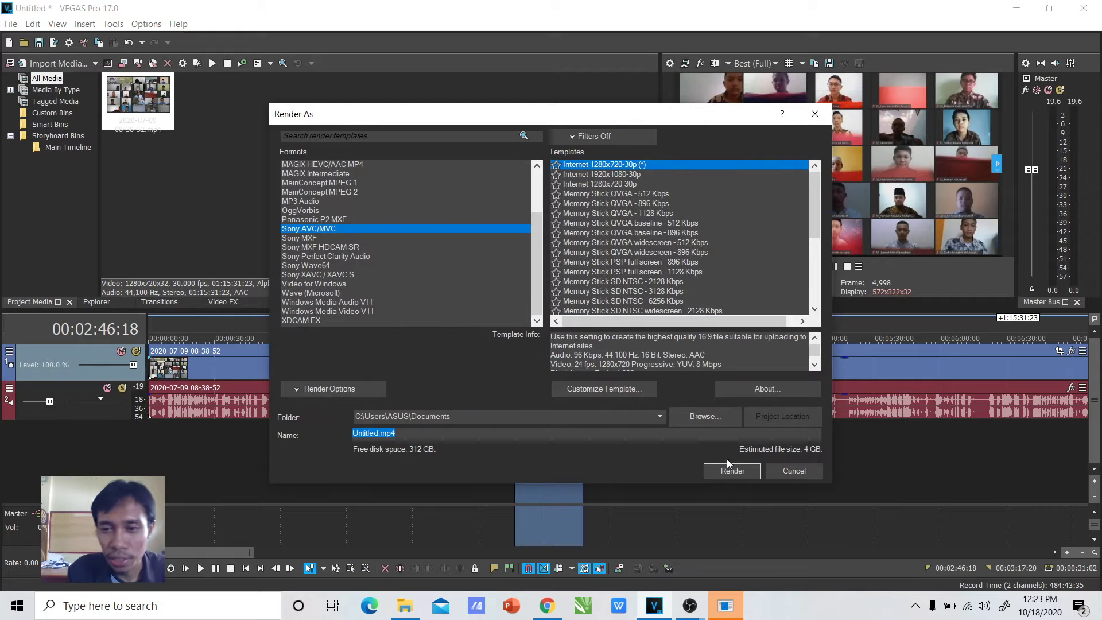
left_click(797, 470)
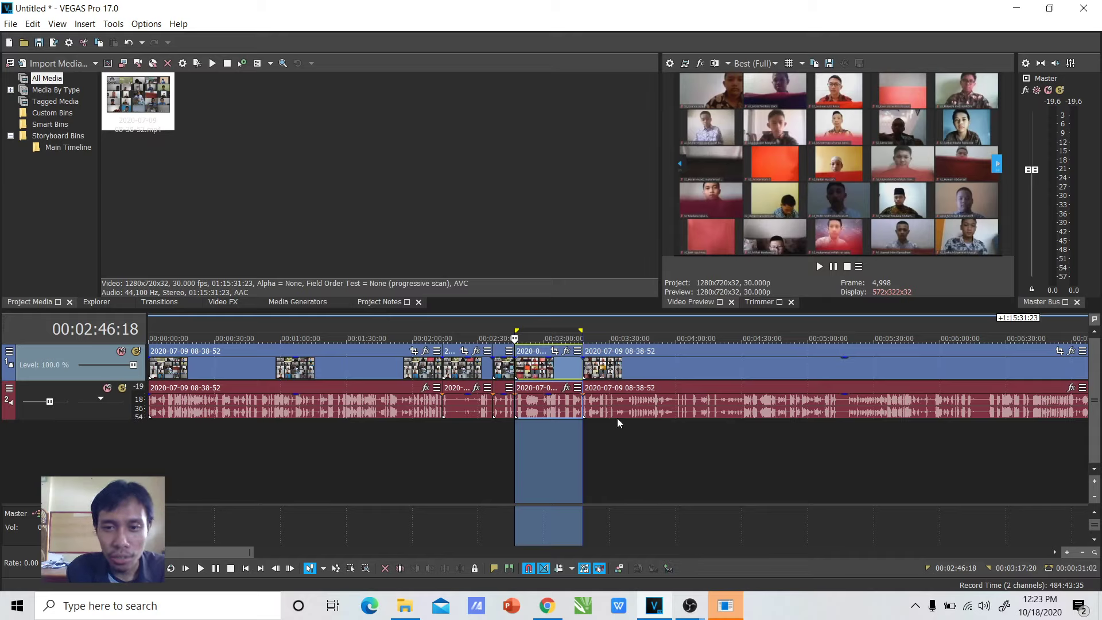
Step: Scrub through the remaining recording to about 00:06:41, 00:10:32 and 00:17:09 to find another gallery section
left_click_drag(618, 418, 1030, 436)
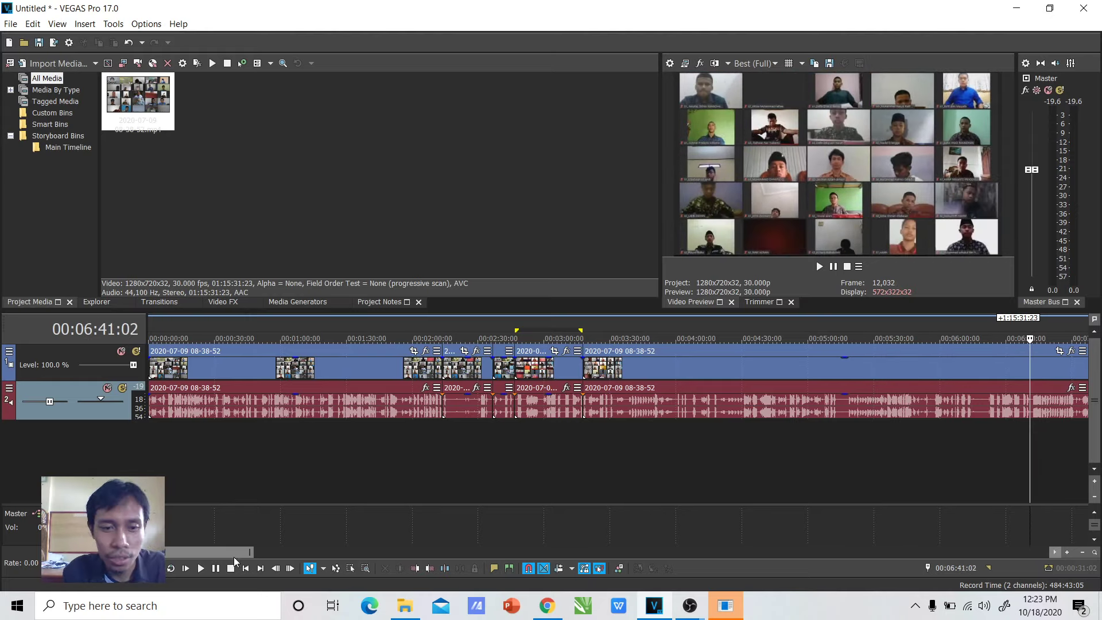
left_click_drag(233, 552, 278, 548)
left_click_drag(448, 463, 1040, 457)
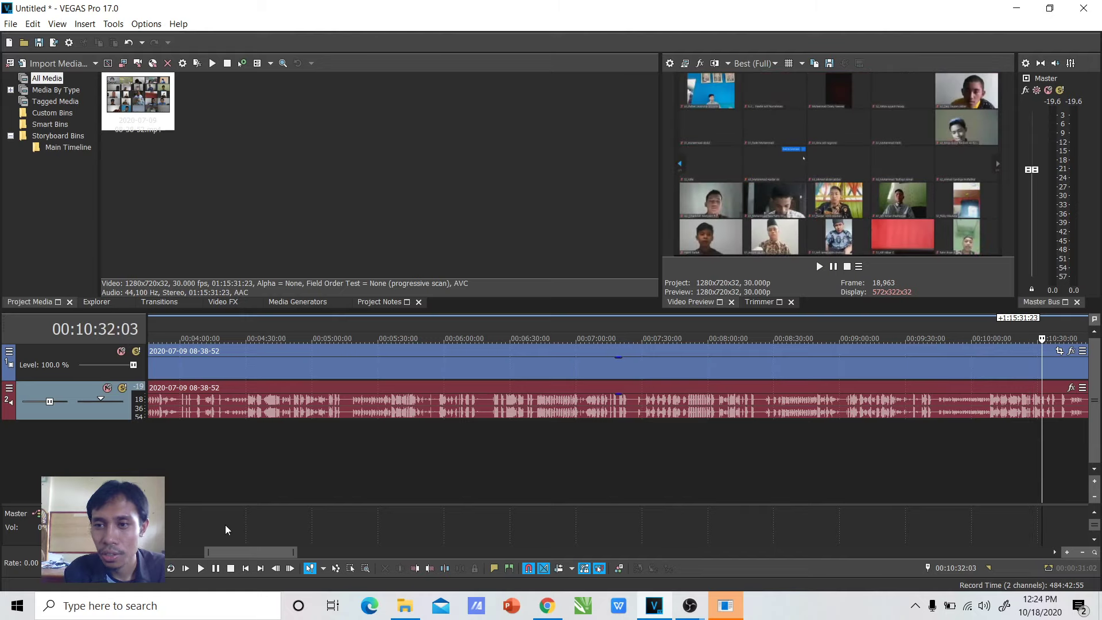
left_click_drag(295, 553, 549, 540)
left_click(577, 490)
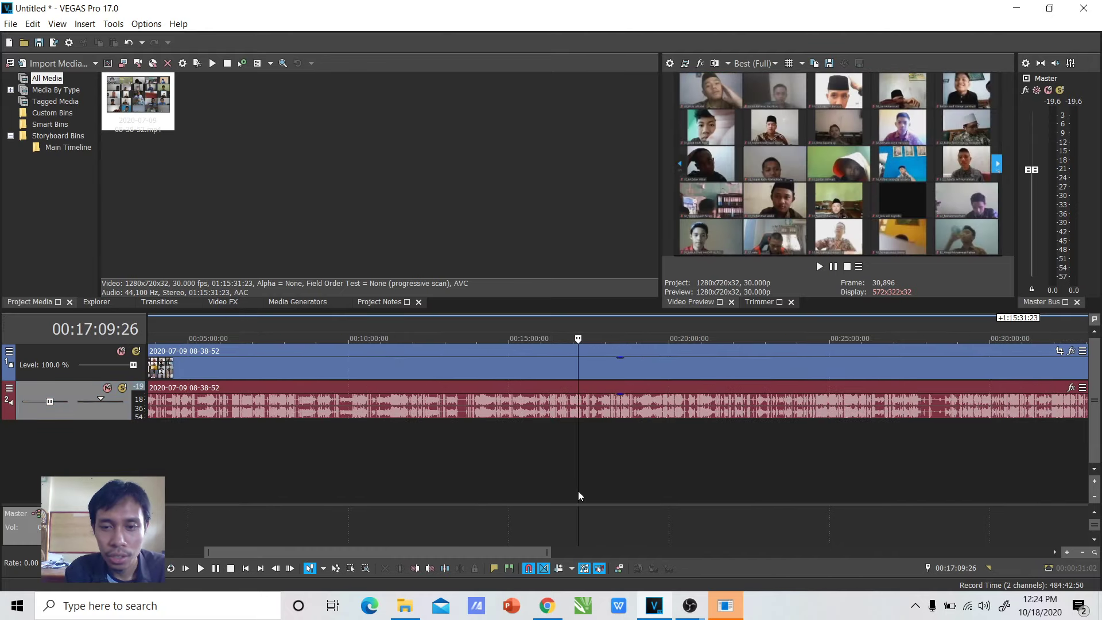
Step: Split the recording at 00:17:19:16 and 00:18:31:14 and mark the clip between the cuts as the loop region
mouse_move(576, 466)
left_mouse_down()
mouse_move(596, 460)
mouse_move(584, 467)
left_mouse_up()
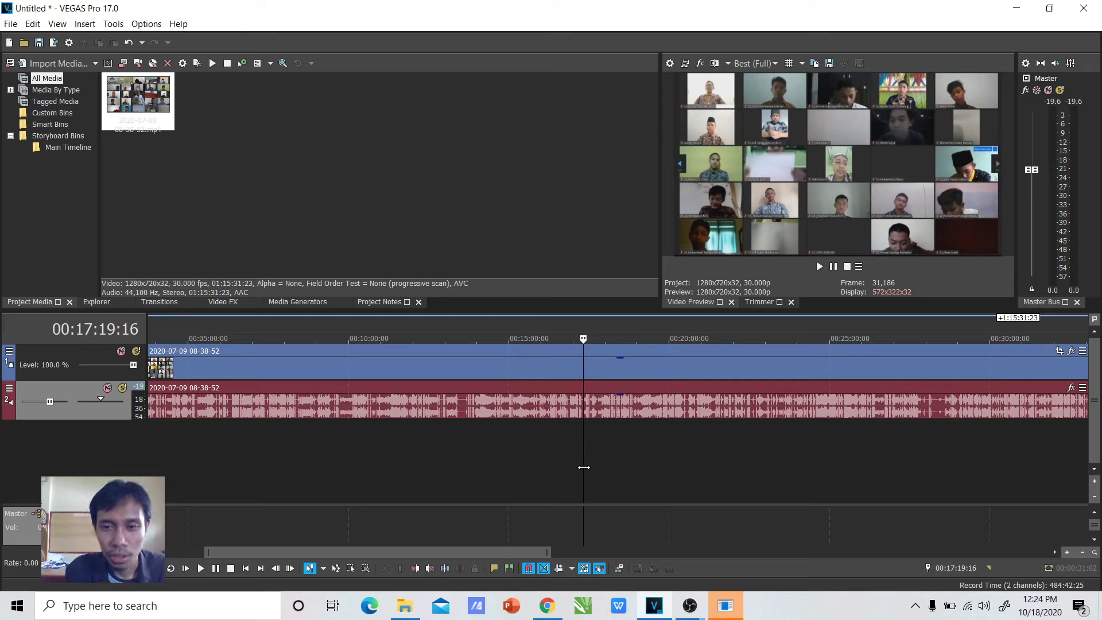
key("s")
left_click_drag(584, 451, 622, 446)
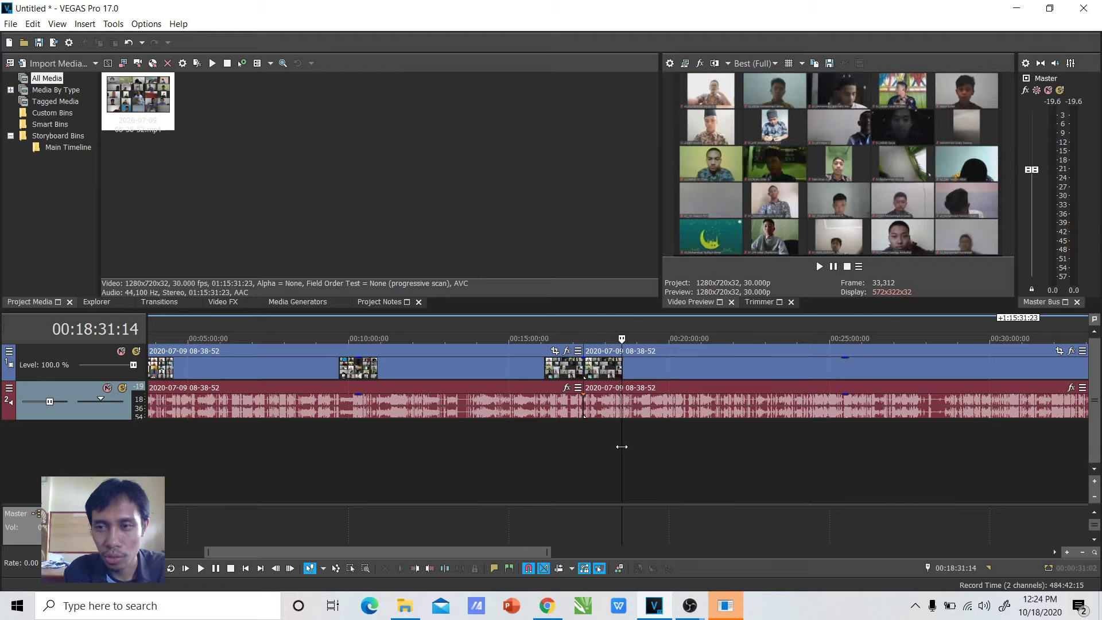
key("s")
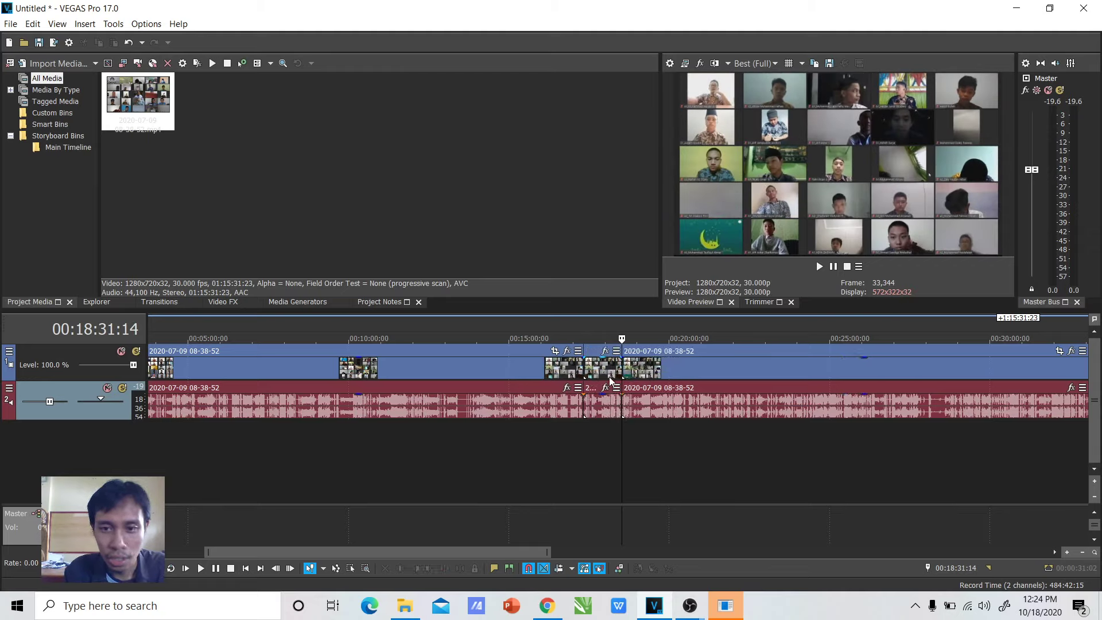
double_click(599, 355)
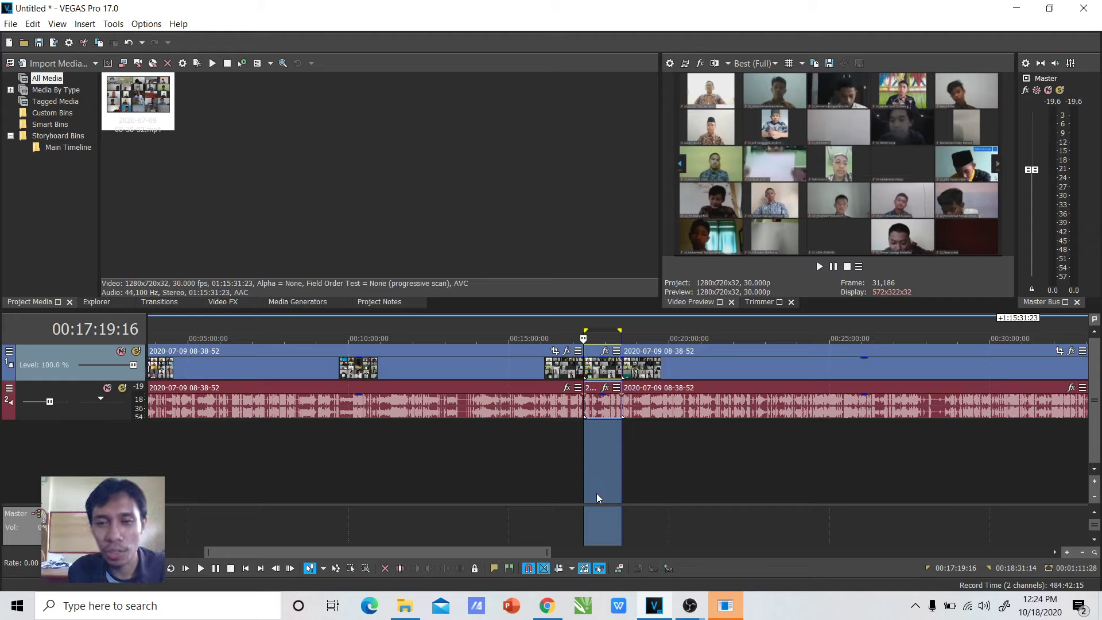
Step: Preview the recording after the new clip at about 00:21:12, 00:22:11 and 00:23:03
left_click(669, 478)
left_click(708, 453)
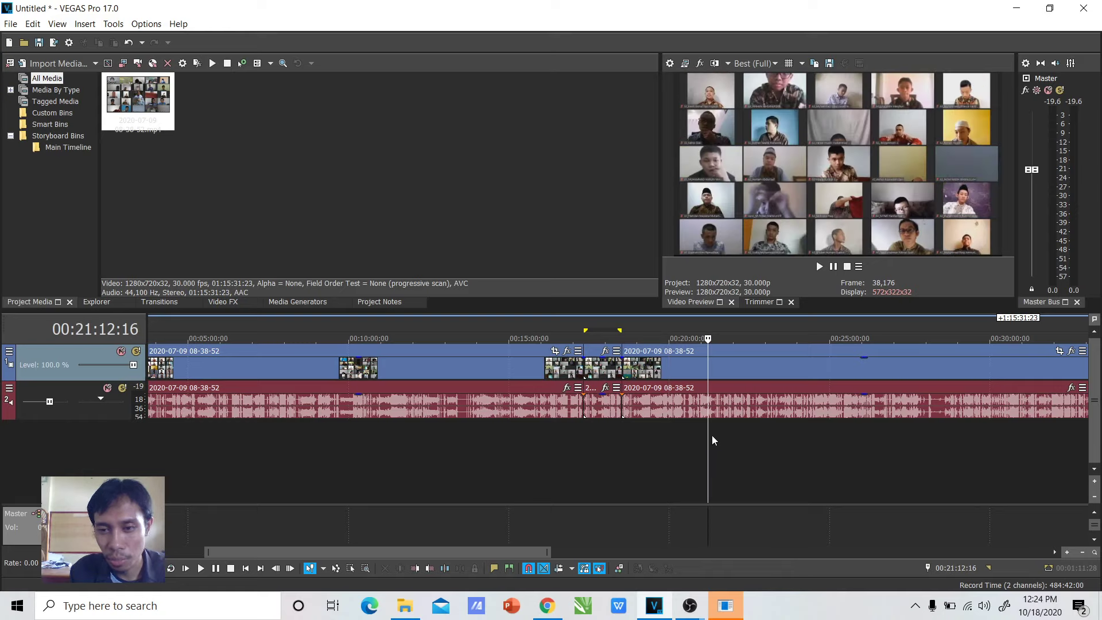
left_click(713, 434)
left_click_drag(722, 432, 729, 431)
left_click(739, 436)
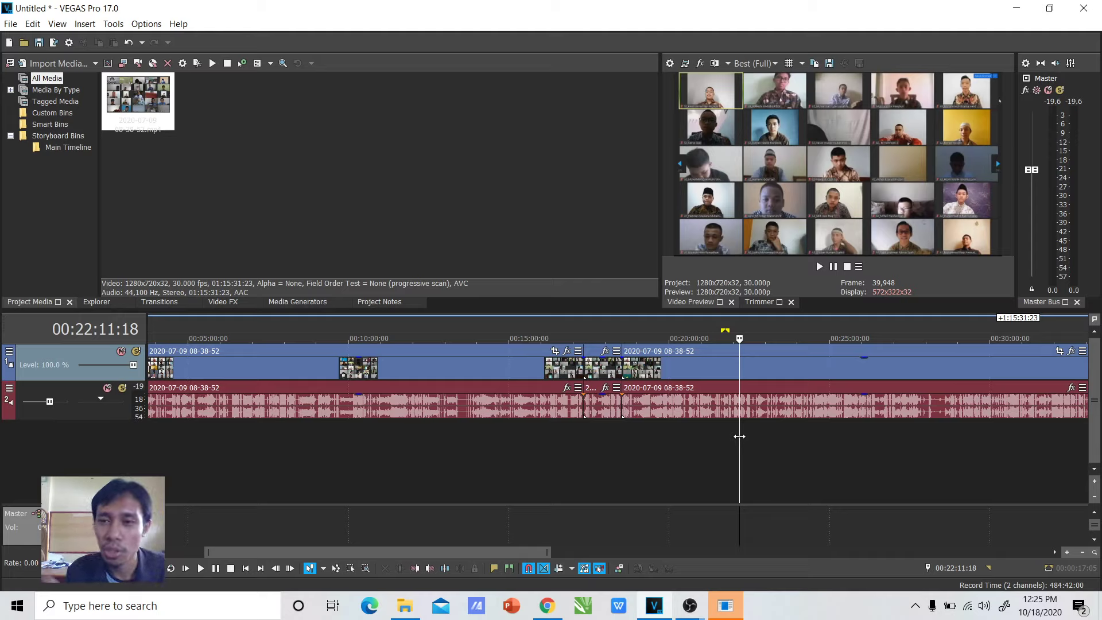
left_click(768, 450)
Step: Switch to File Explorer and open the brankas folder on drive D at its rendered clips
left_click(418, 606)
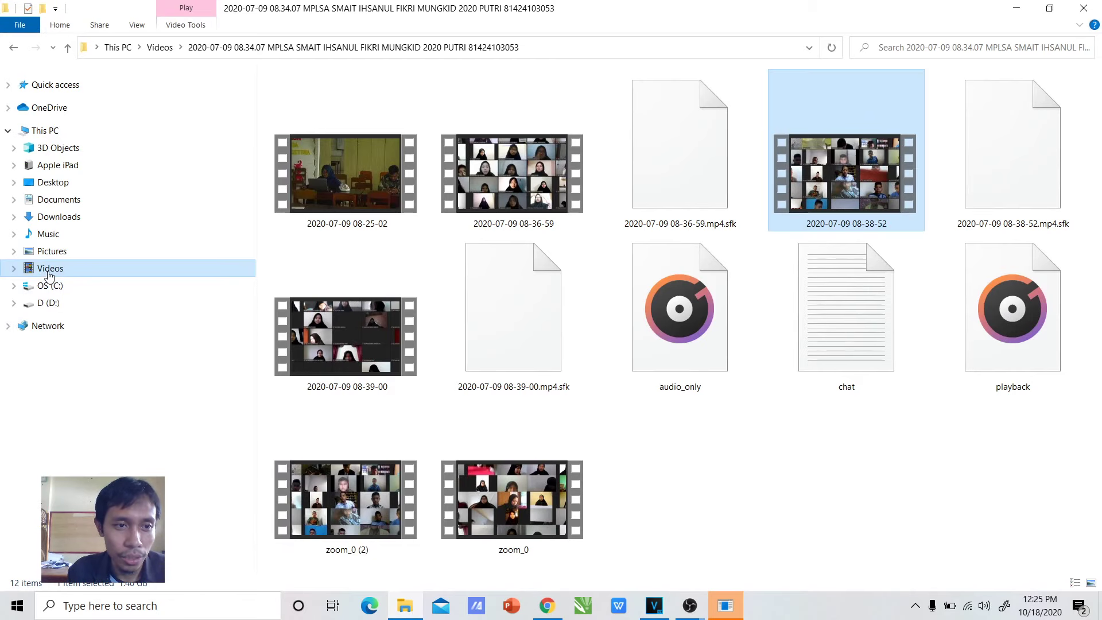
left_click(49, 302)
double_click(396, 150)
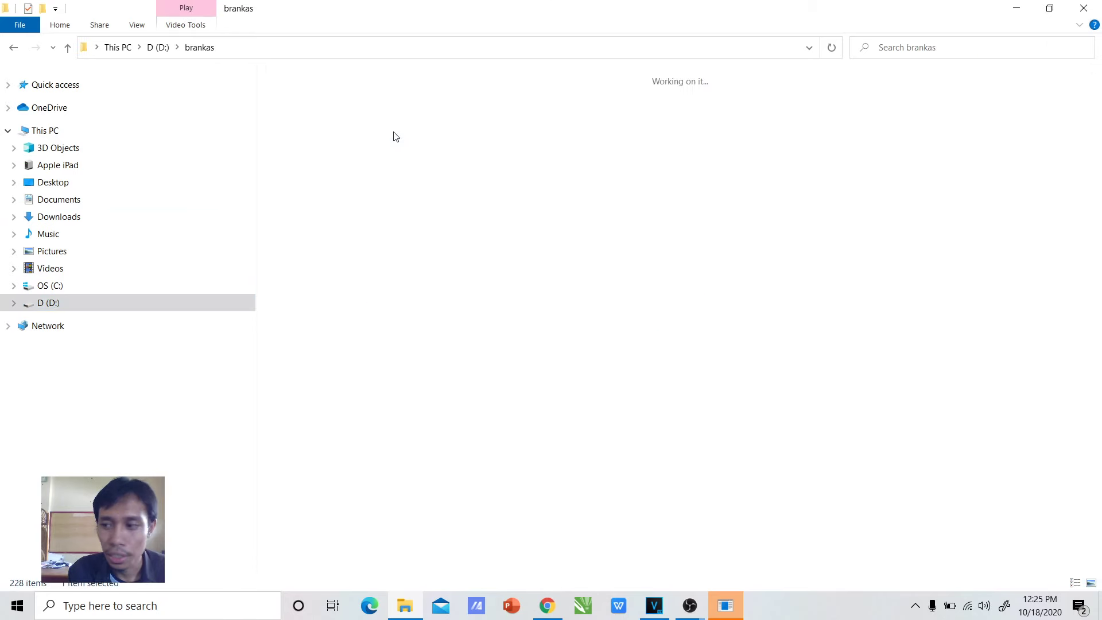
scroll(585, 368, "down", 5)
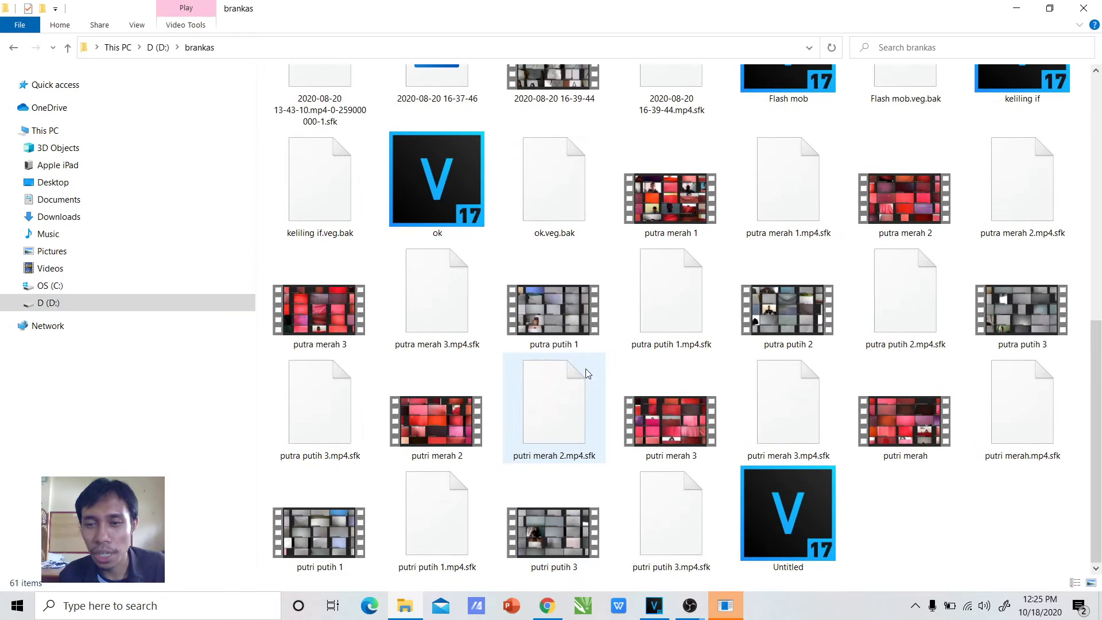
Step: Examine the rendered putra merah 1, 2 and 3 clips and, with larger thumbnails, putri merah, putri merah 3 and putri merah 2
left_click(707, 224)
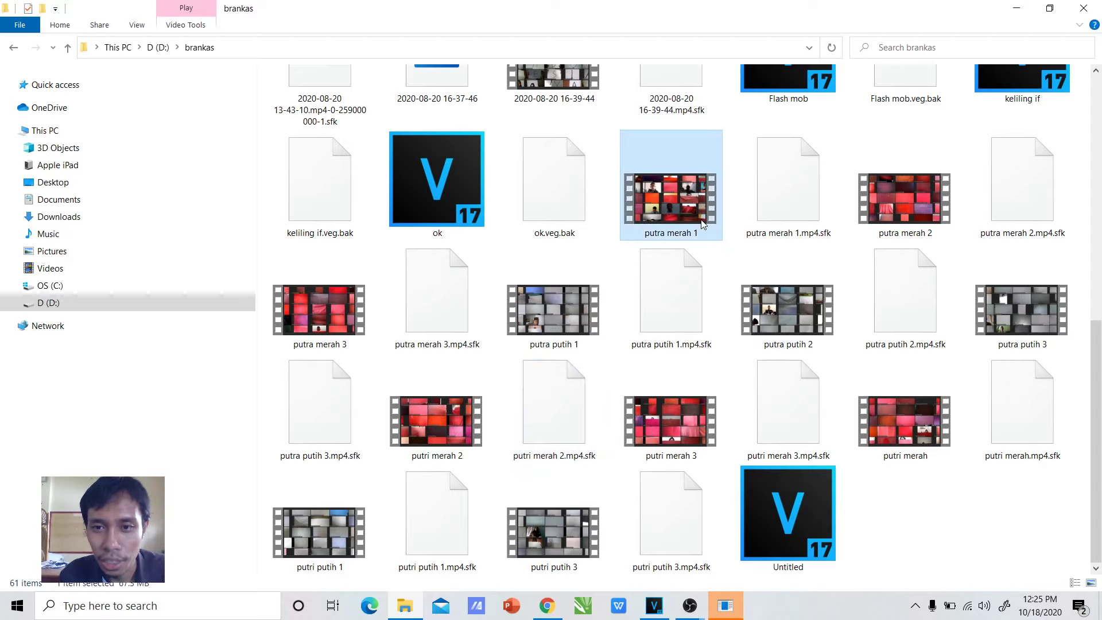
left_click(936, 205)
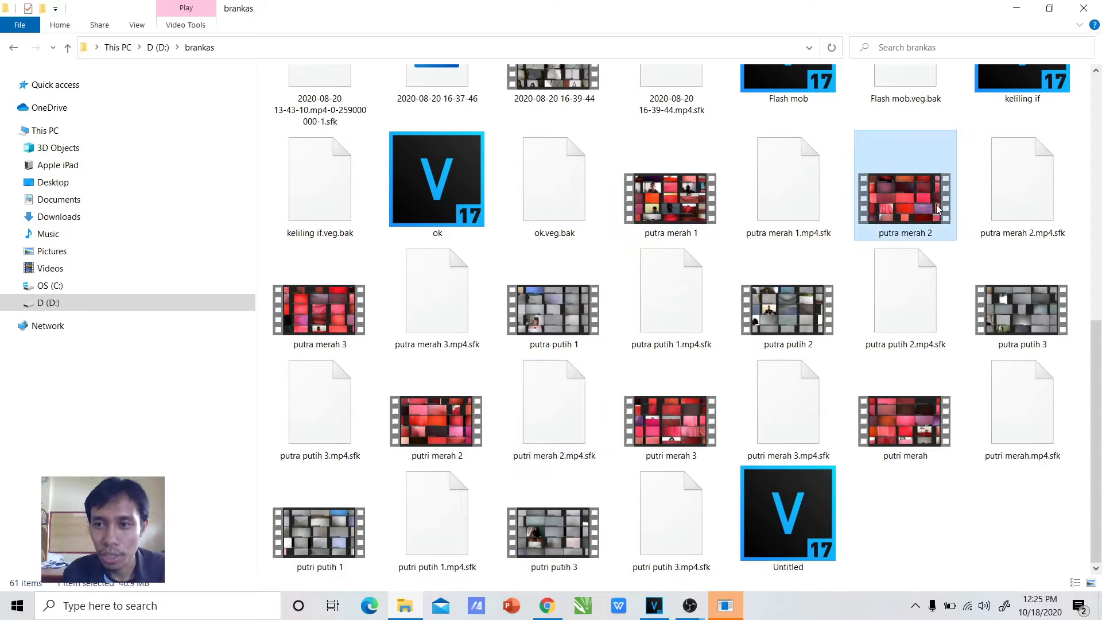
left_click(321, 313)
scroll(308, 321, "up", 1, "ctrl")
scroll(308, 321, "up", 1, "ctrl")
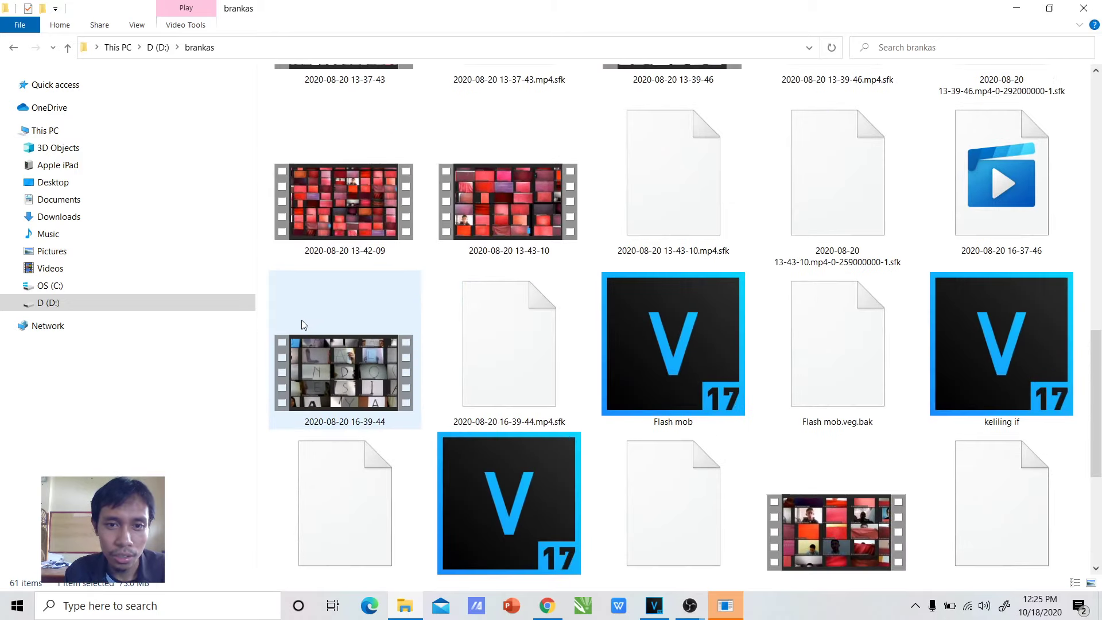
scroll(303, 325, "down", 10)
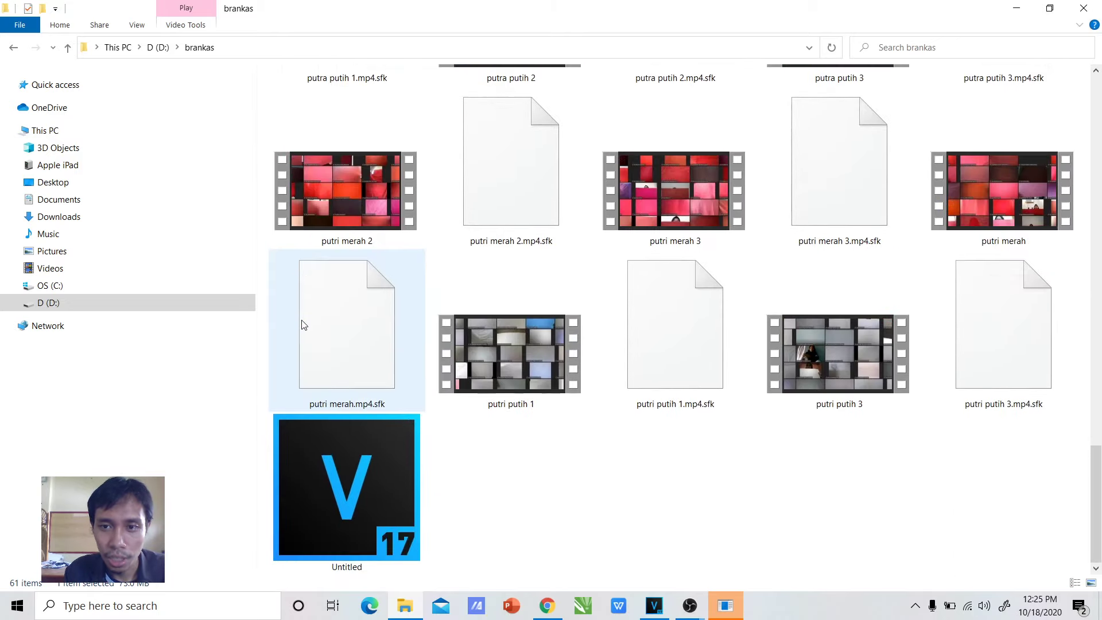
left_click(941, 207)
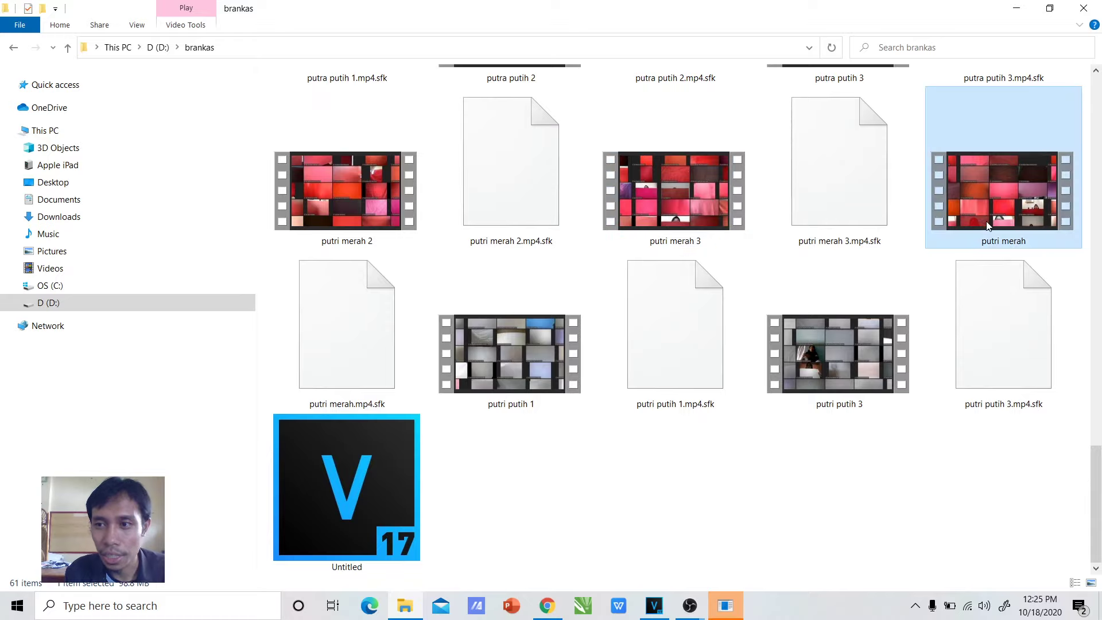
left_click(680, 198)
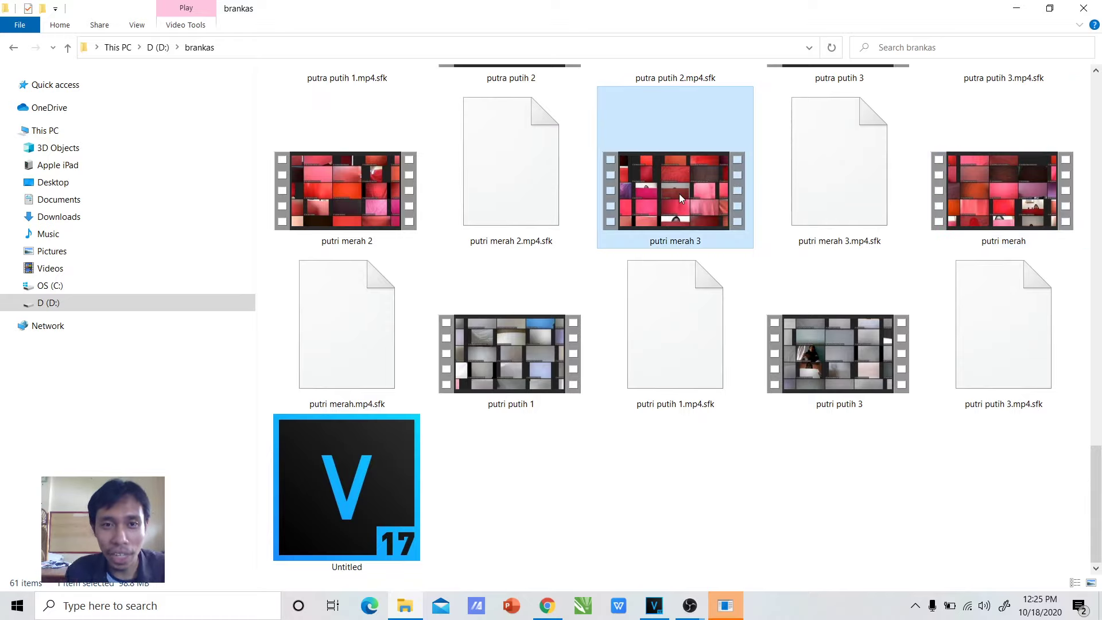
left_click(370, 196)
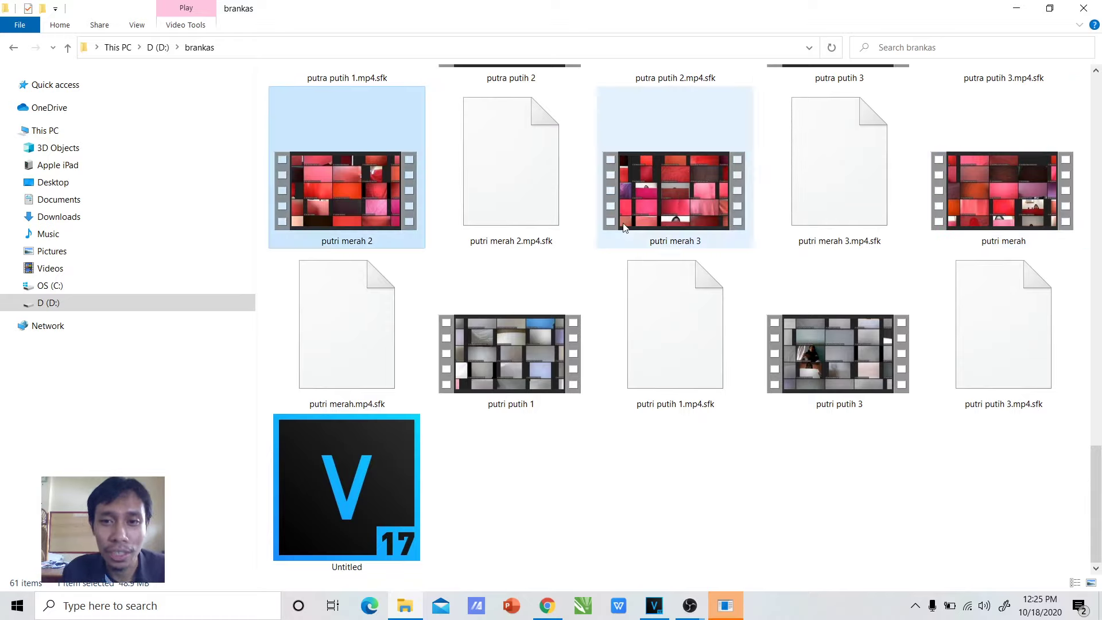
Step: Look over the putra putih 2, putra merah 2 and putra merah 3 clips in the folder
scroll(625, 228, "up", 1)
scroll(454, 146, "up", 1)
left_click(446, 139)
scroll(445, 139, "up", 1)
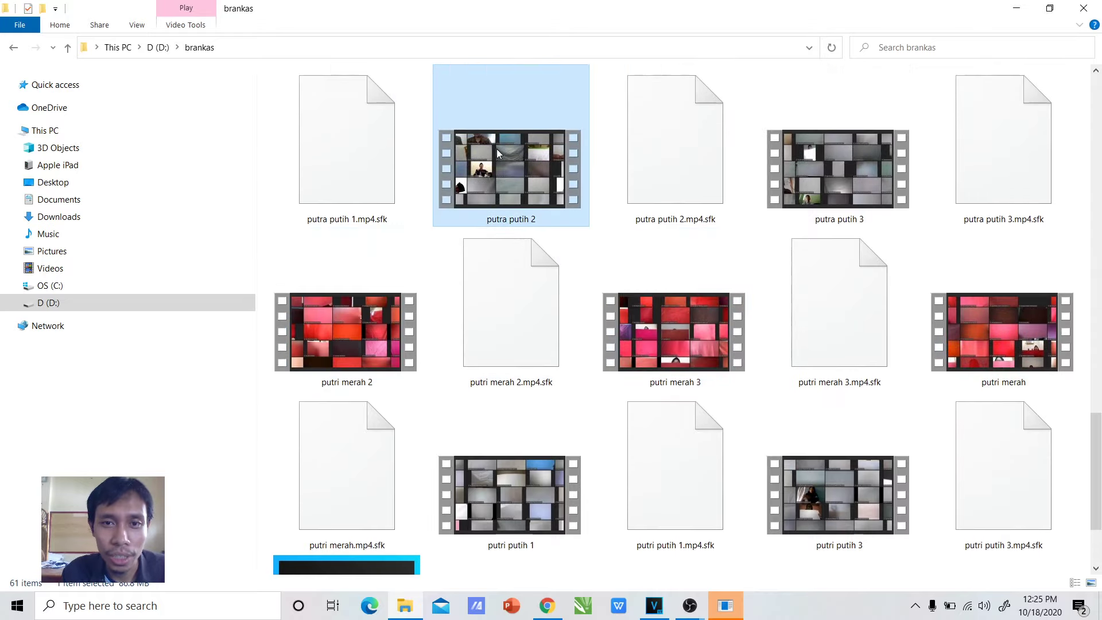
scroll(498, 154, "up", 2)
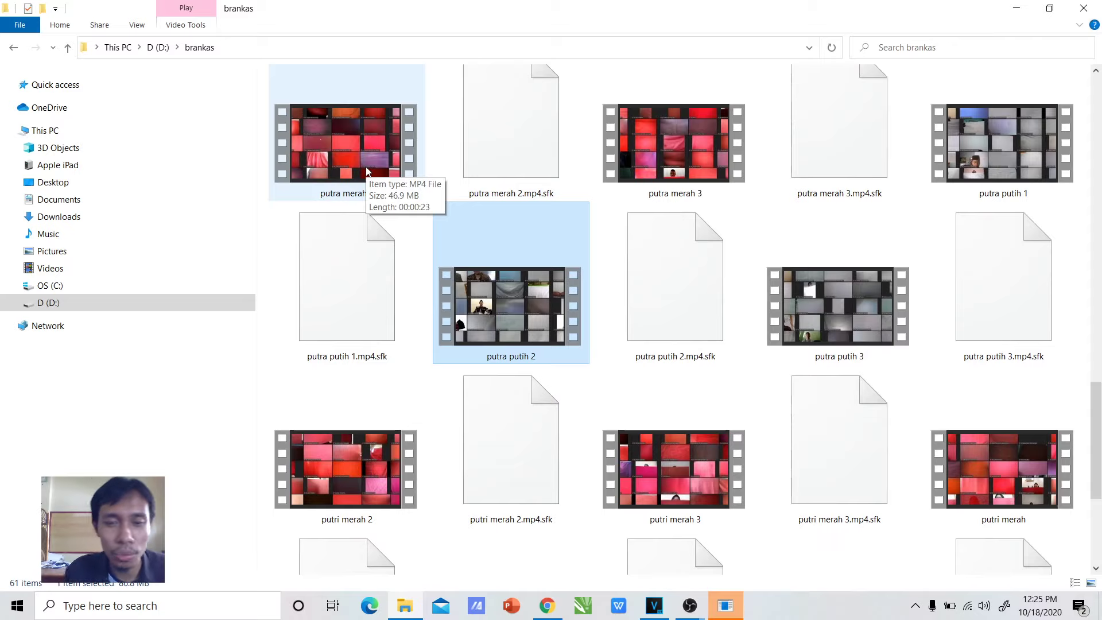
left_click(340, 161)
scroll(339, 162, "up", 1)
left_click(740, 184)
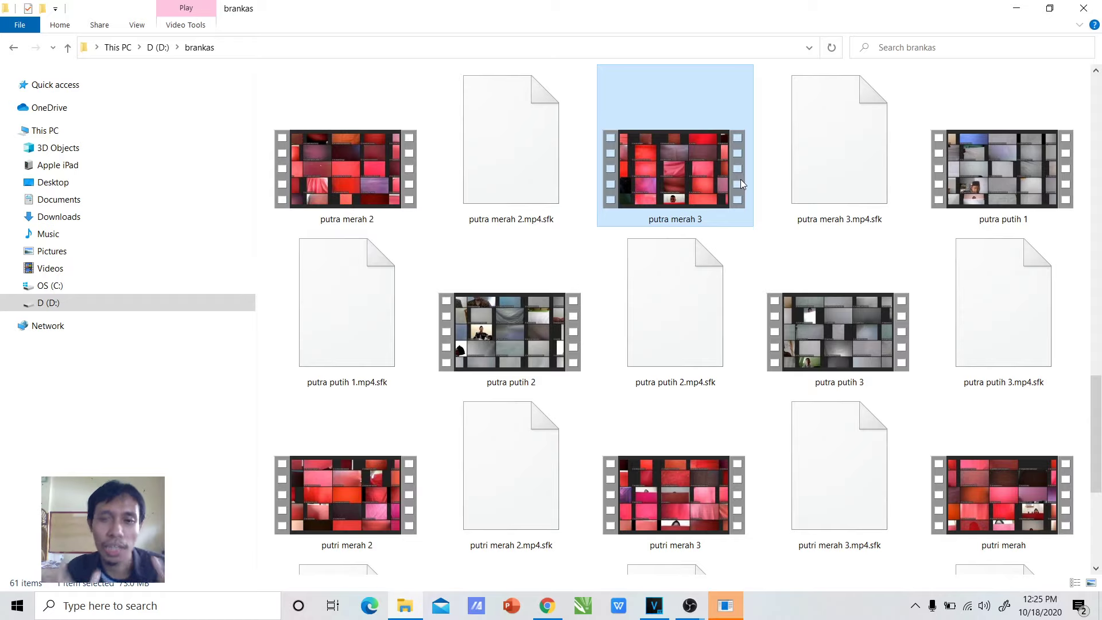
Step: Play the putra merah 2 clip, skip ahead to its closing seconds, and close the player
double_click(343, 188)
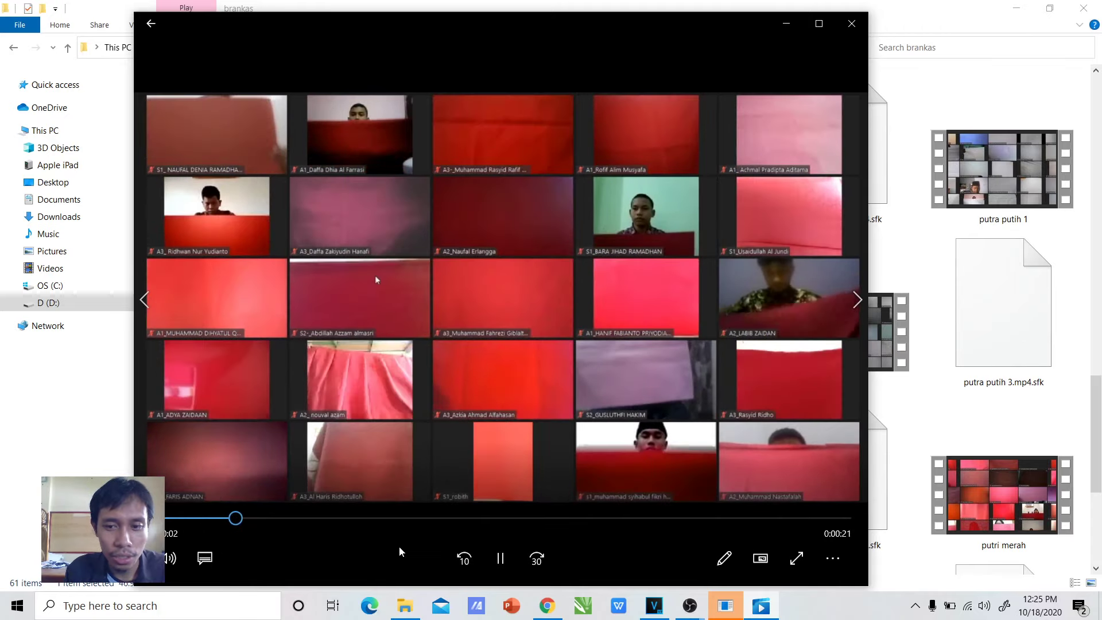
left_click_drag(400, 524, 749, 518)
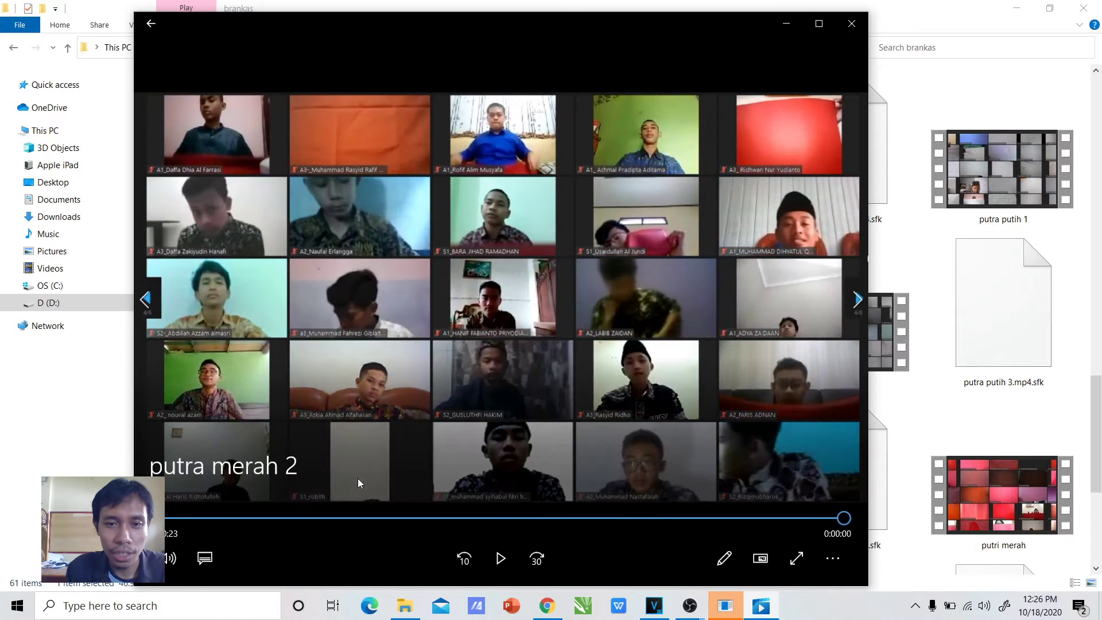
left_click(852, 23)
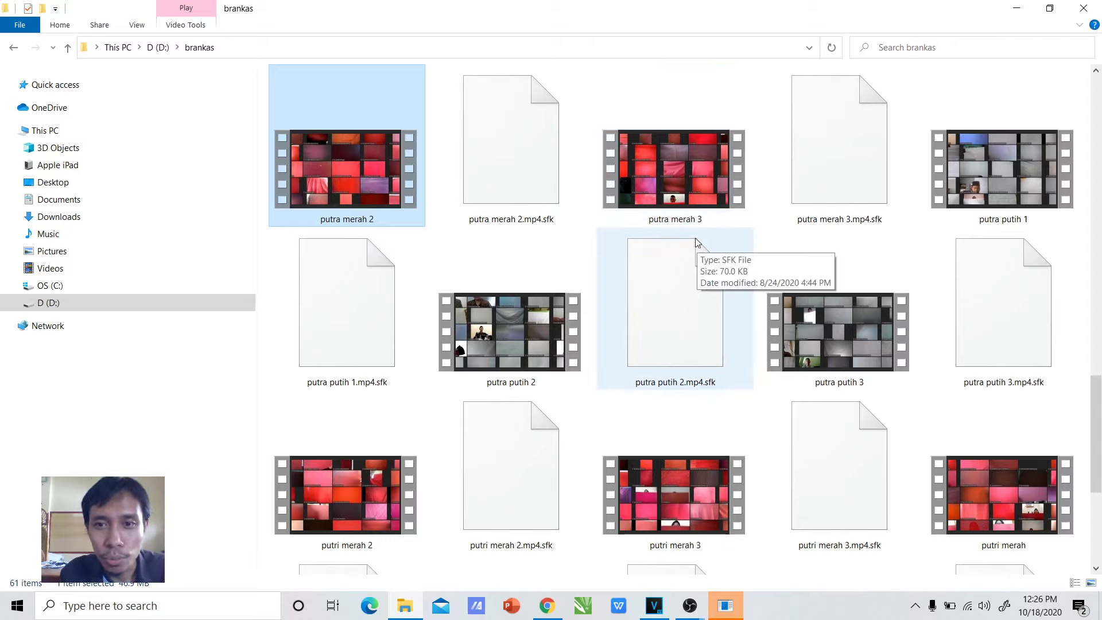
Step: Compare the putra merah 2 and putra merah 3 clips by their thumbnails
left_click(686, 215)
left_click(424, 211)
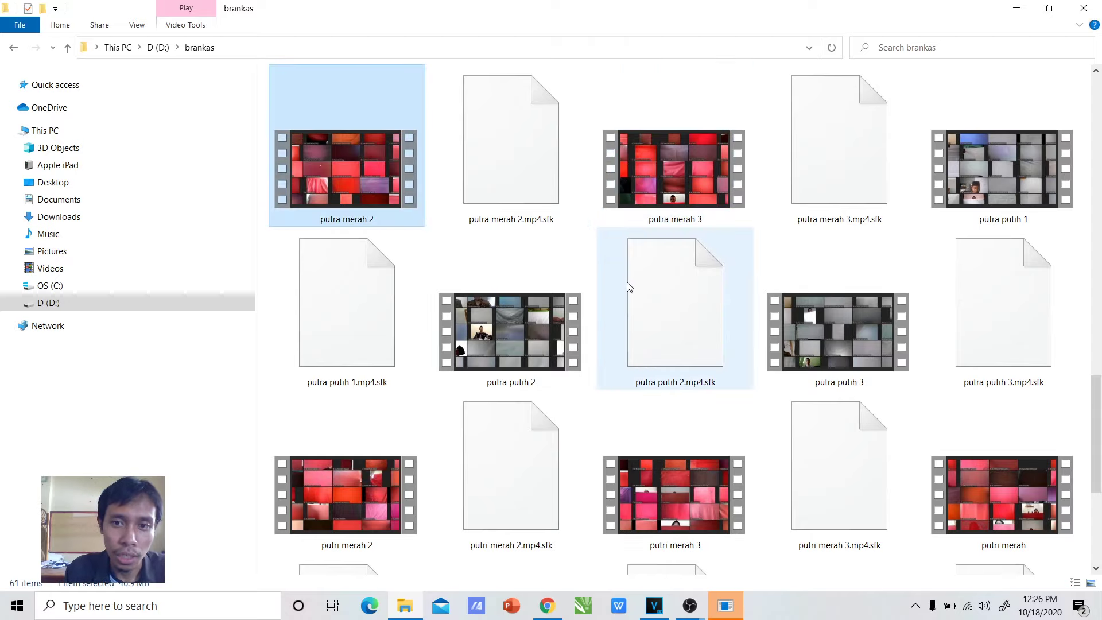
left_click(657, 180)
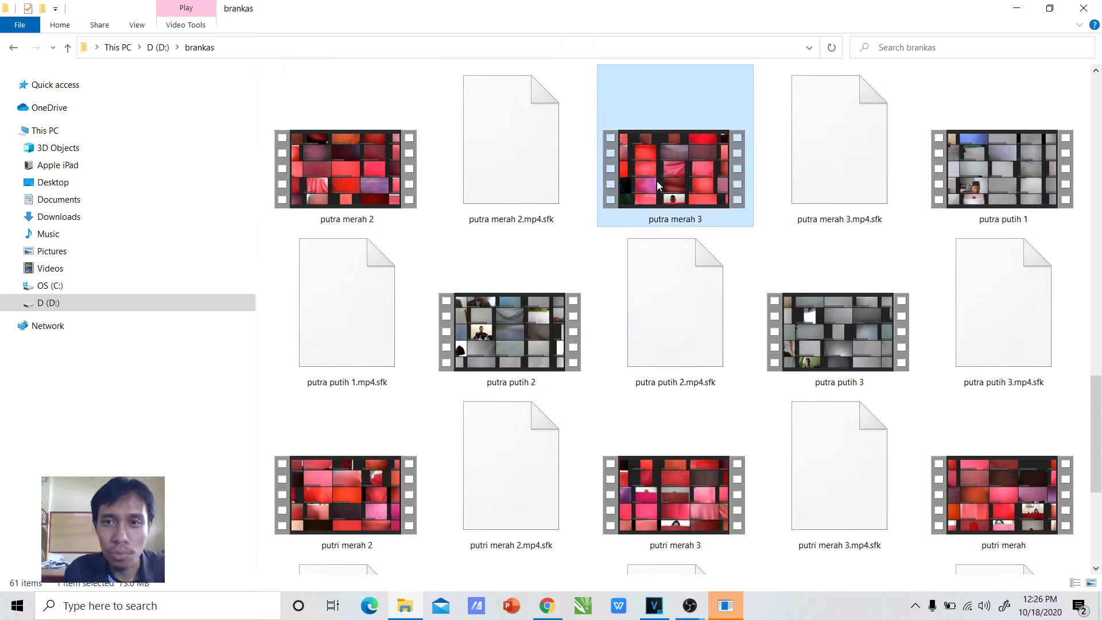
left_click(367, 181)
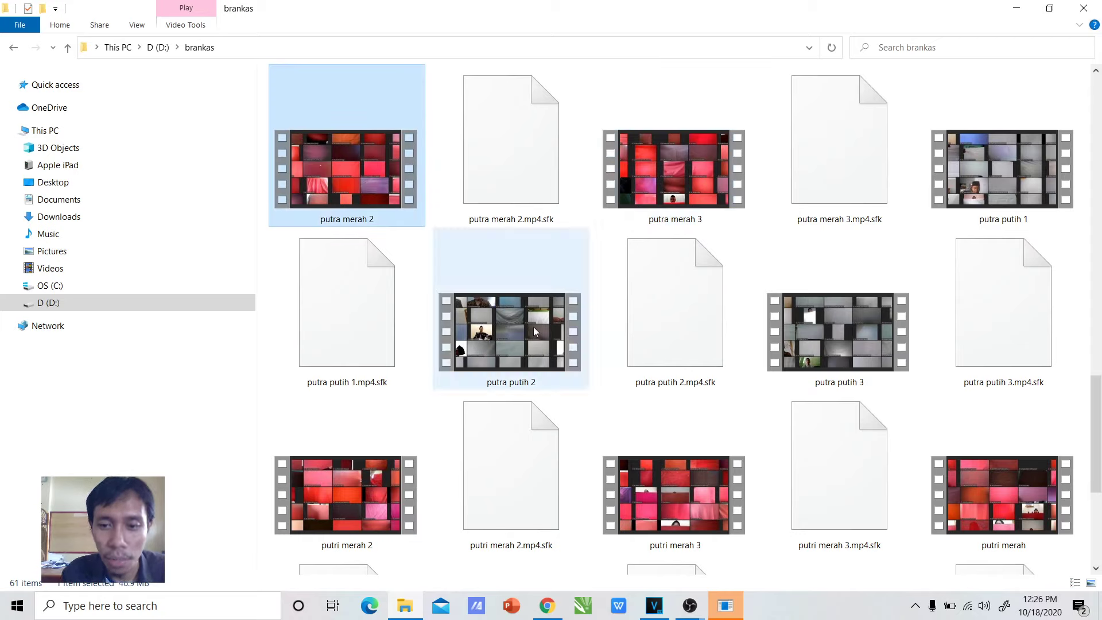
Step: Check the VEGAS Pro timeline, return to the brankas folder, and look over putri merah 2, putri merah 3 and putra putih 3
left_click(662, 608)
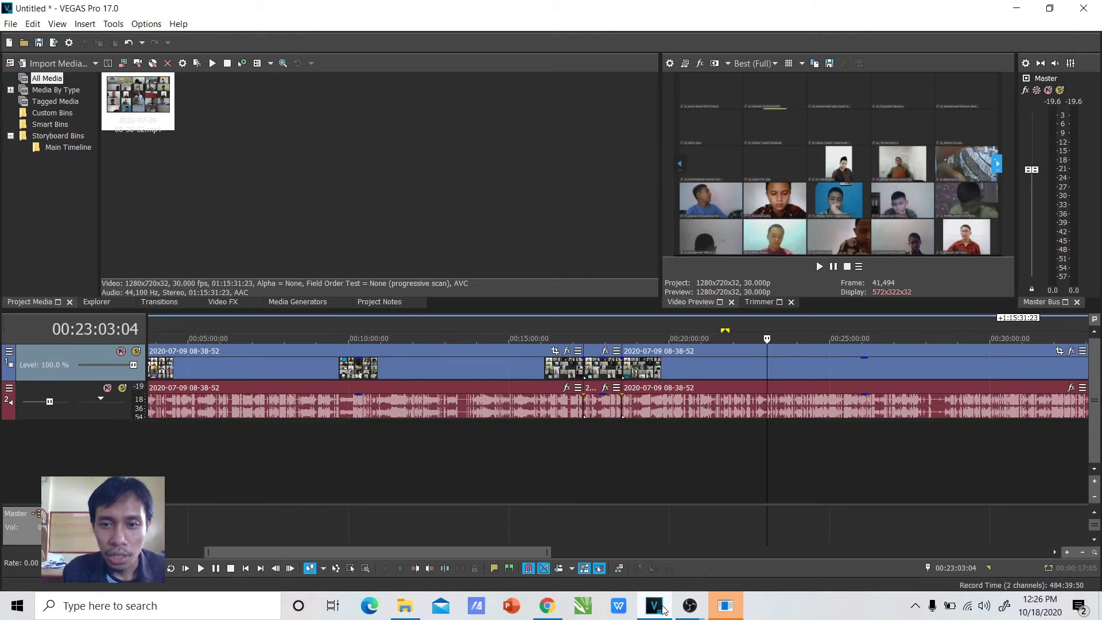
mouse_move(700, 612)
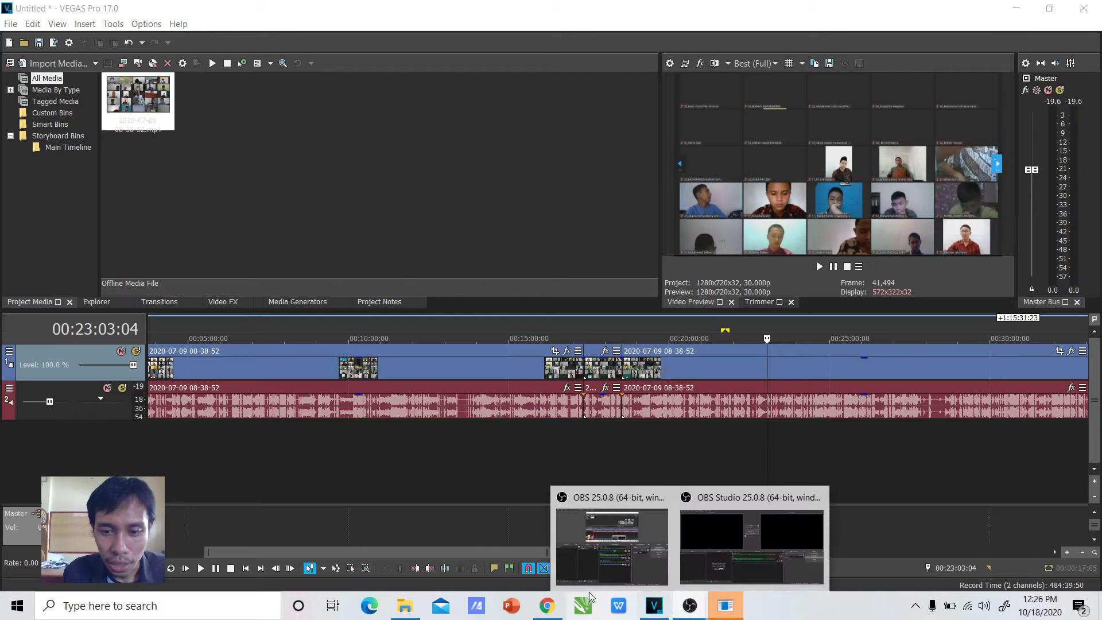
left_click(405, 607)
left_click(390, 521)
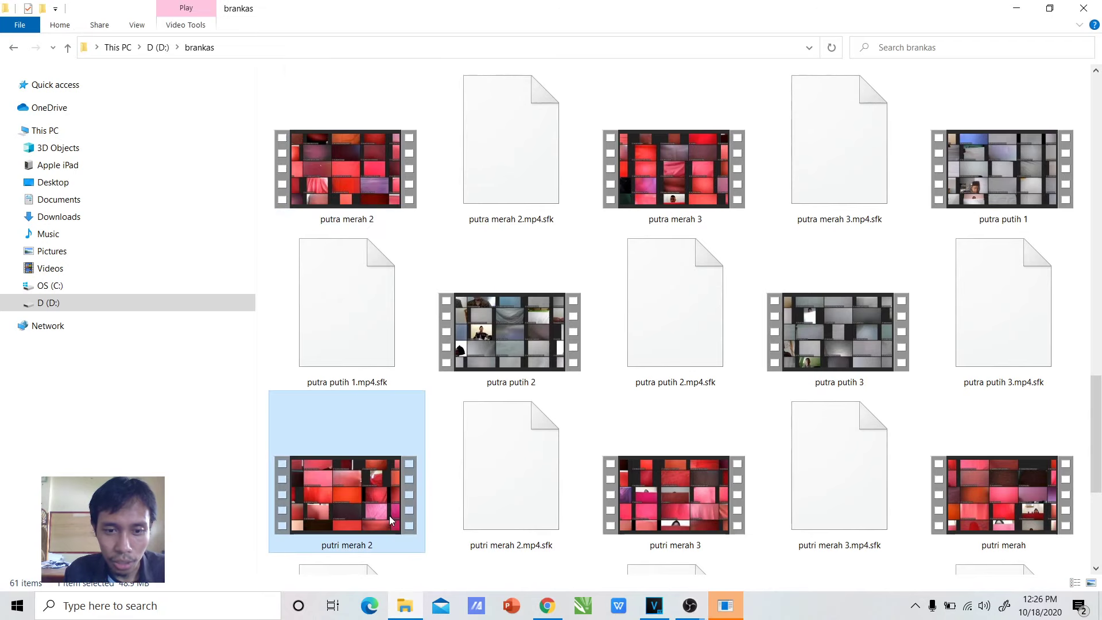
left_click(707, 505)
left_click(859, 350)
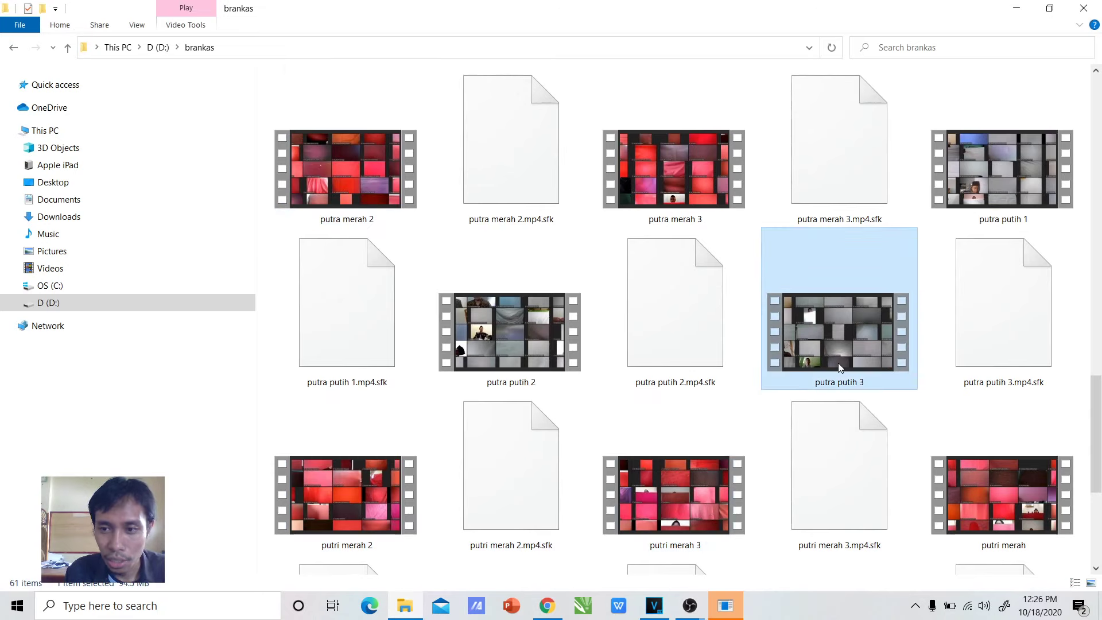
Step: Switch to the OBS Studio window with the empty Scene 4 and create a new source named Media Source
left_click(973, 511)
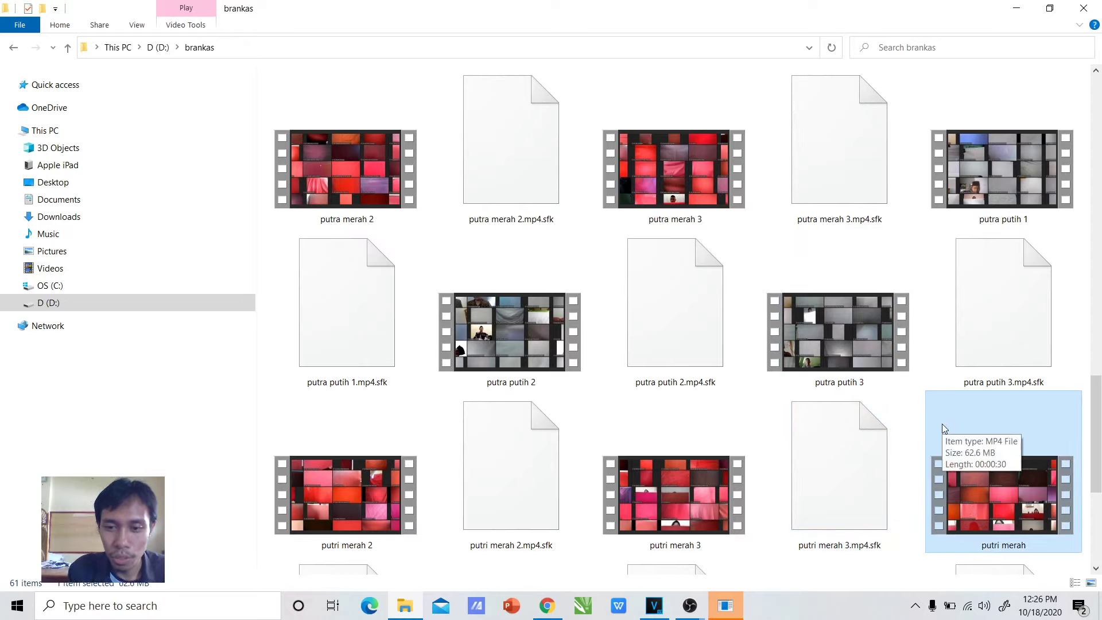
mouse_move(690, 606)
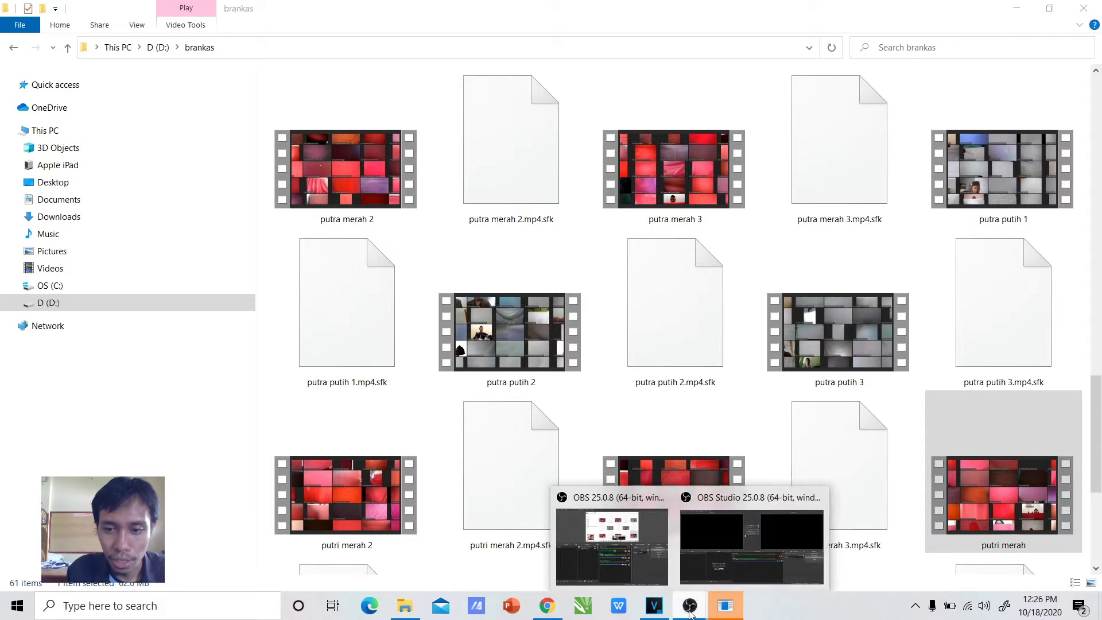
left_click(729, 560)
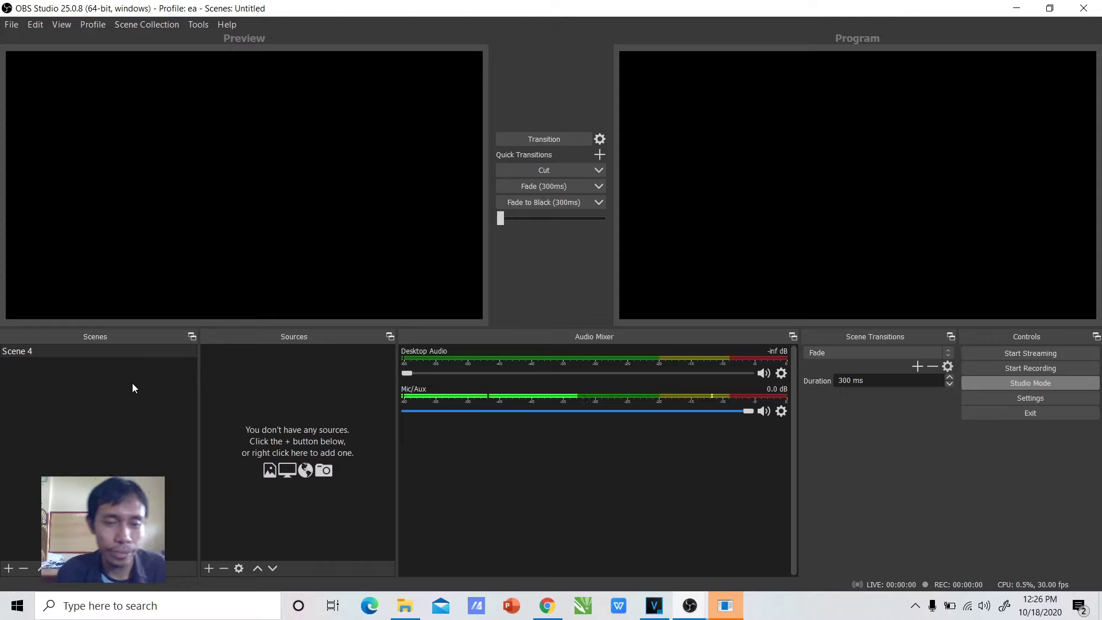
left_click(210, 568)
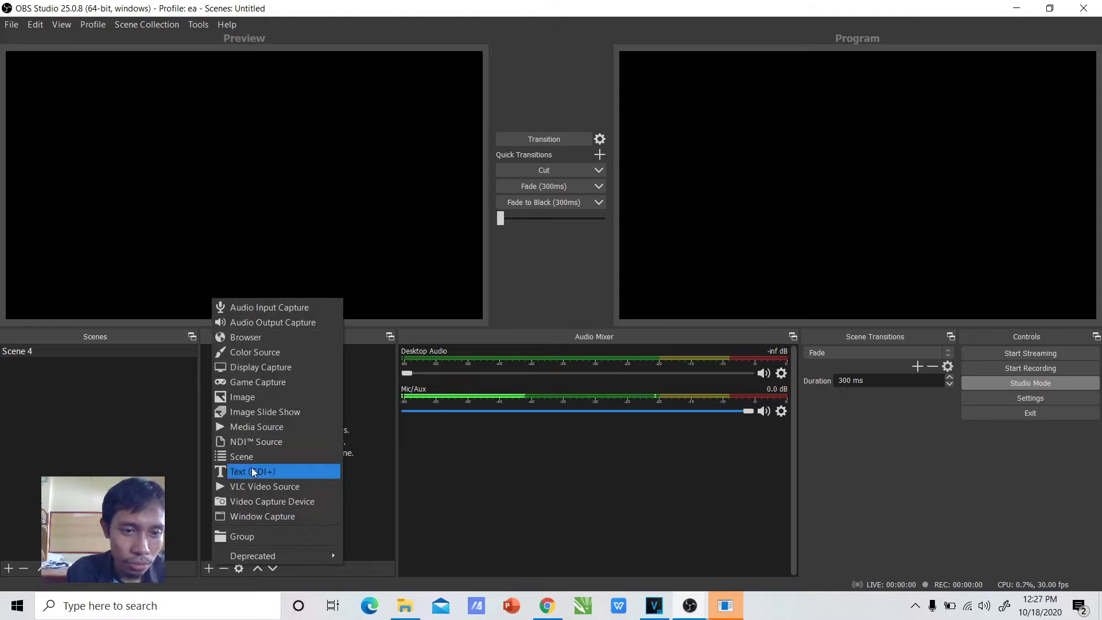
left_click(257, 428)
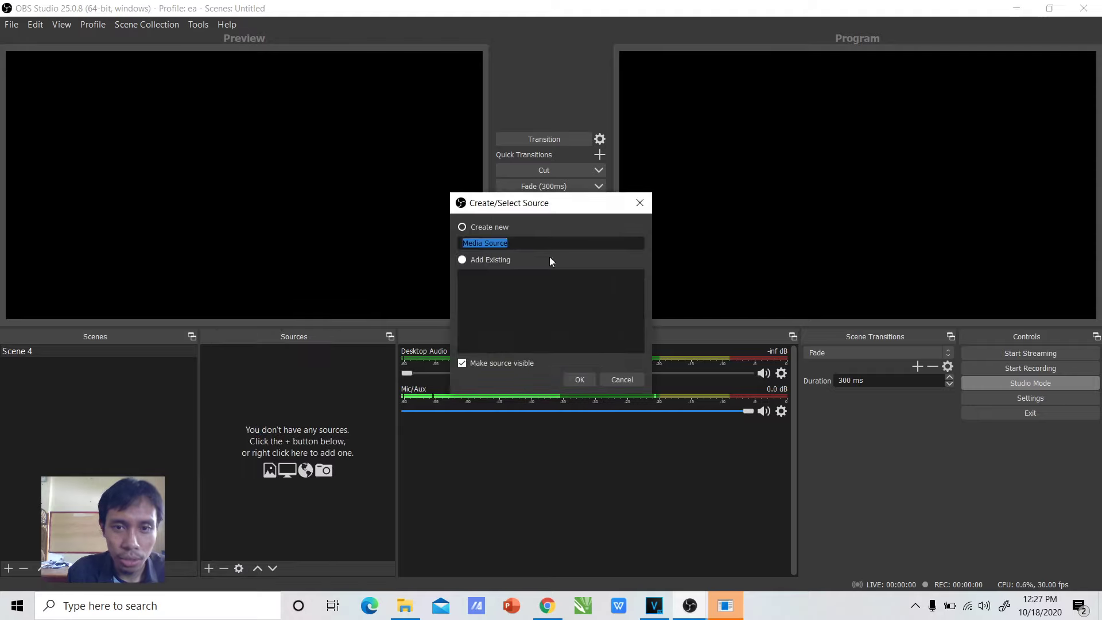
left_click(581, 379)
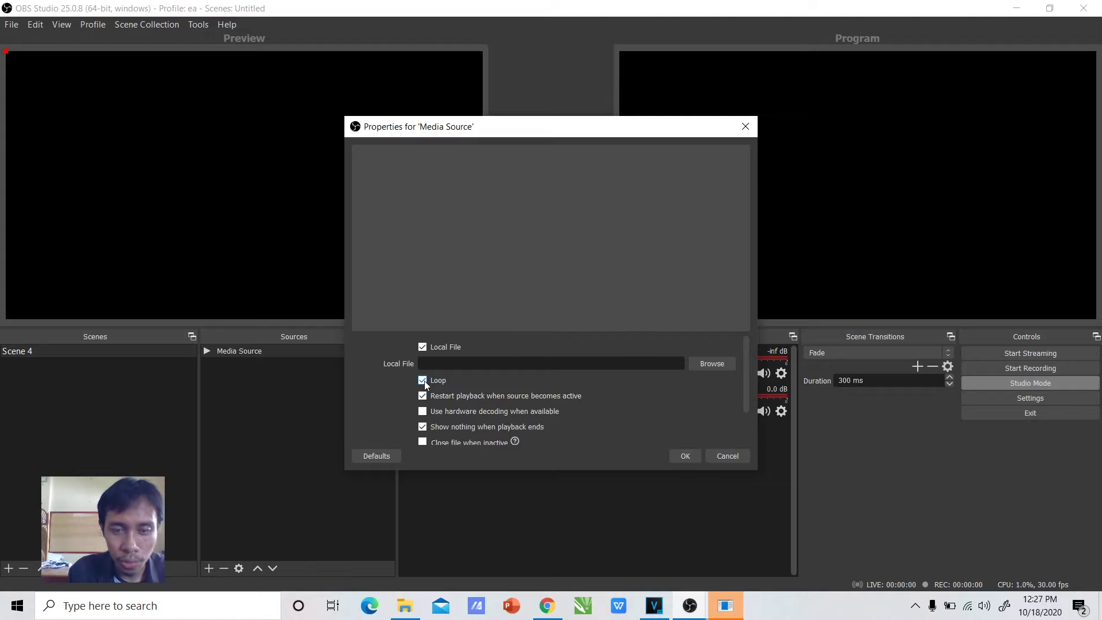
Step: Load the putra merah 1 clip from the brankas folder on drive D into Media Source, with Loop enabled
left_click(709, 365)
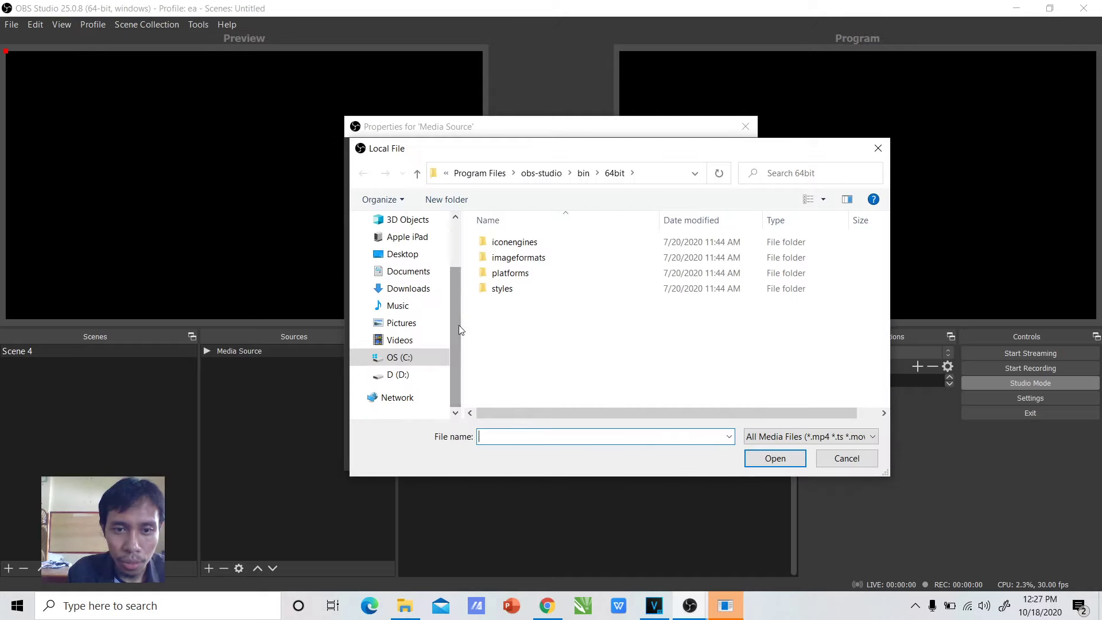
left_click(400, 379)
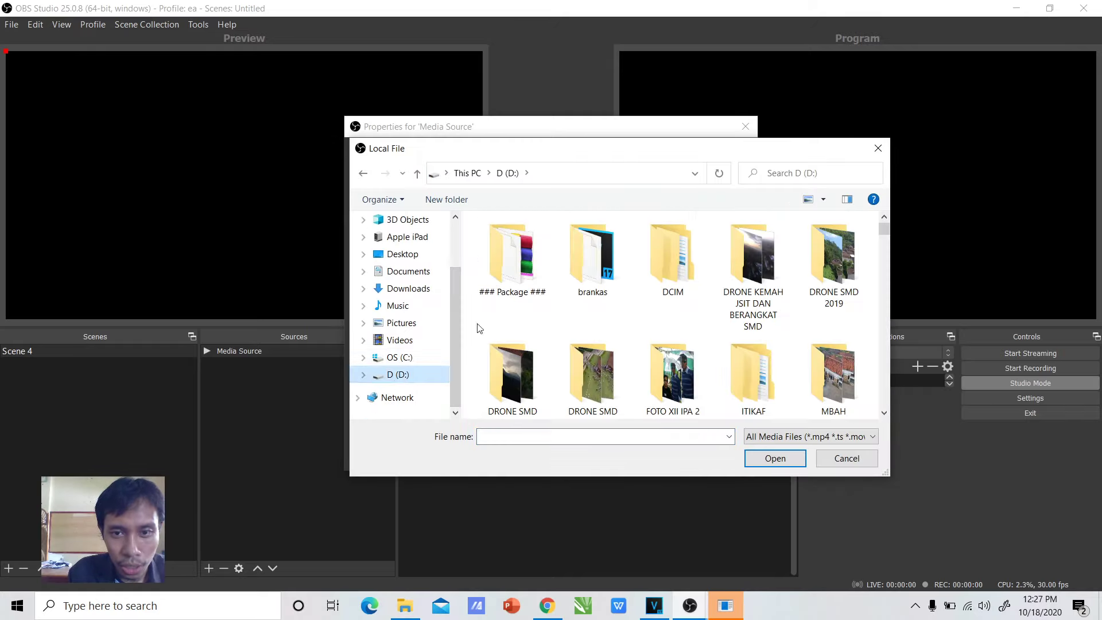
double_click(595, 295)
left_click_drag(886, 254, 888, 392)
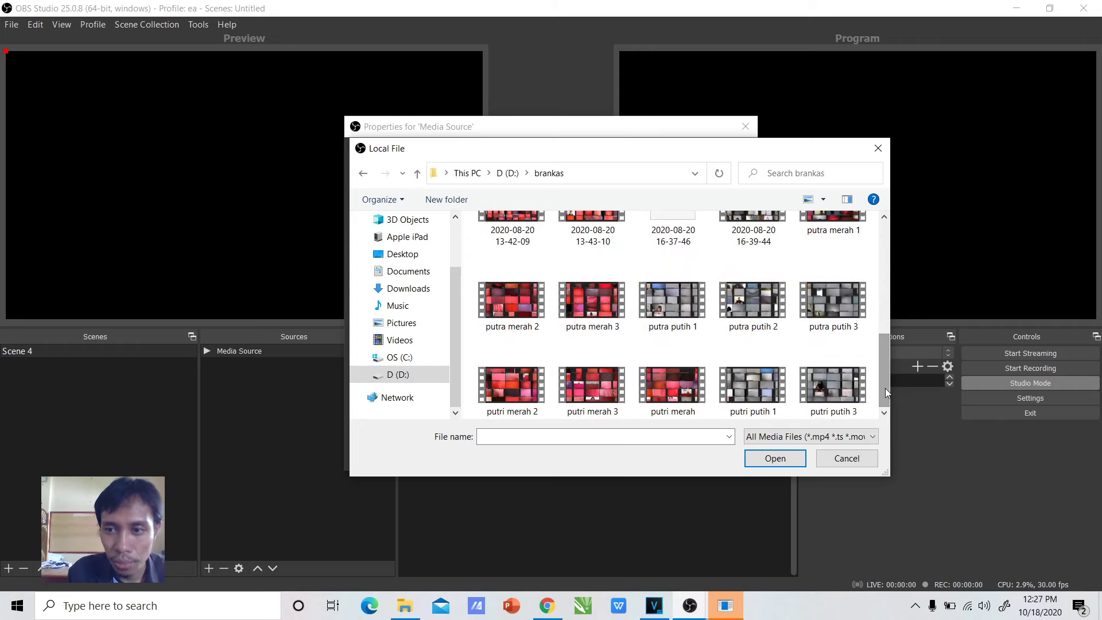
scroll(885, 388, "up", 1)
left_click(824, 239)
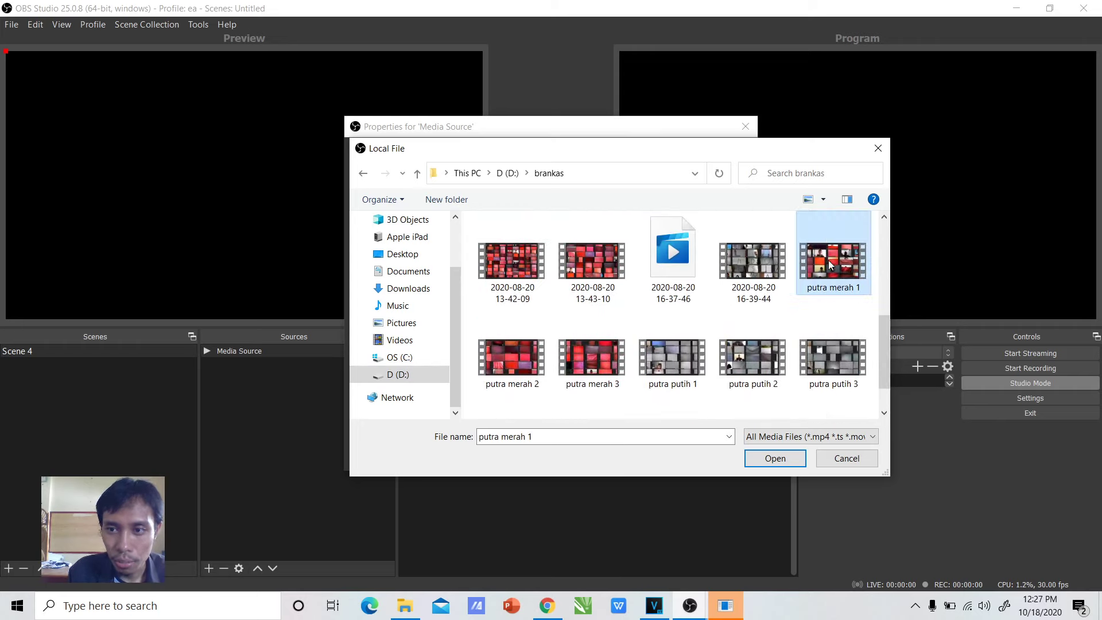
left_click(777, 458)
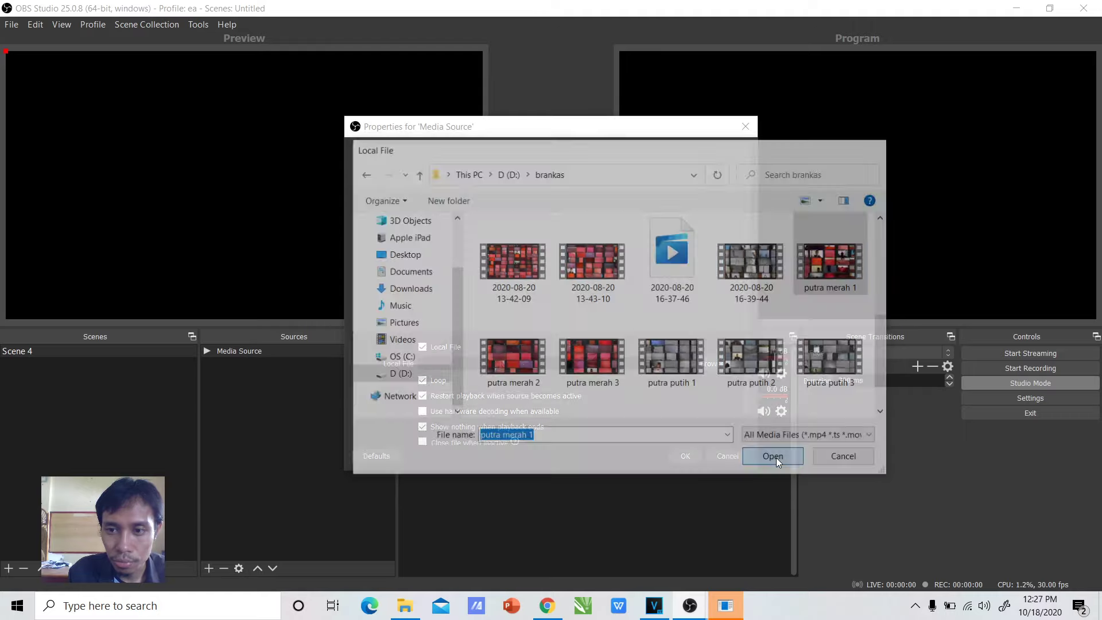
left_click(686, 456)
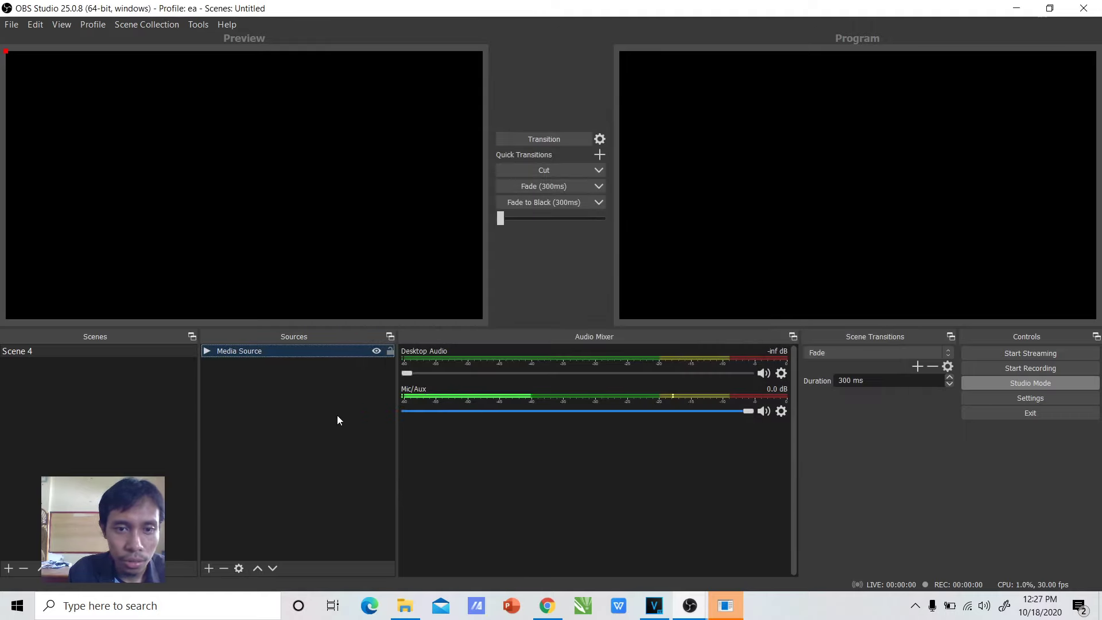
Step: Add Media Source 2 to the scene as a looping media source that plays putra merah 2 from the brankas folder
left_click(209, 568)
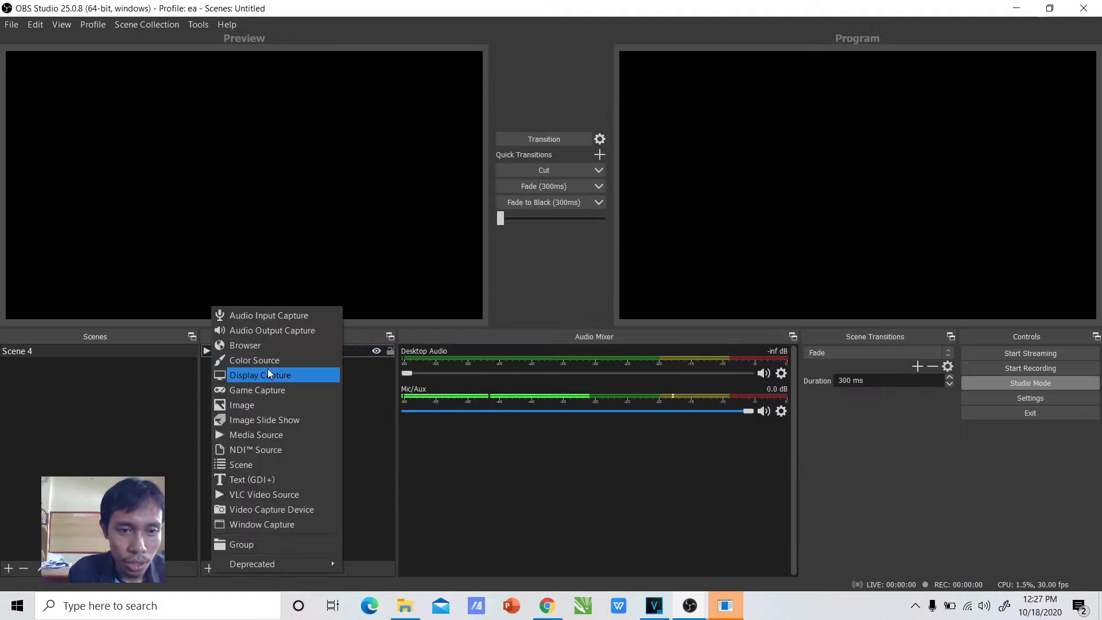
left_click(254, 441)
left_click(583, 378)
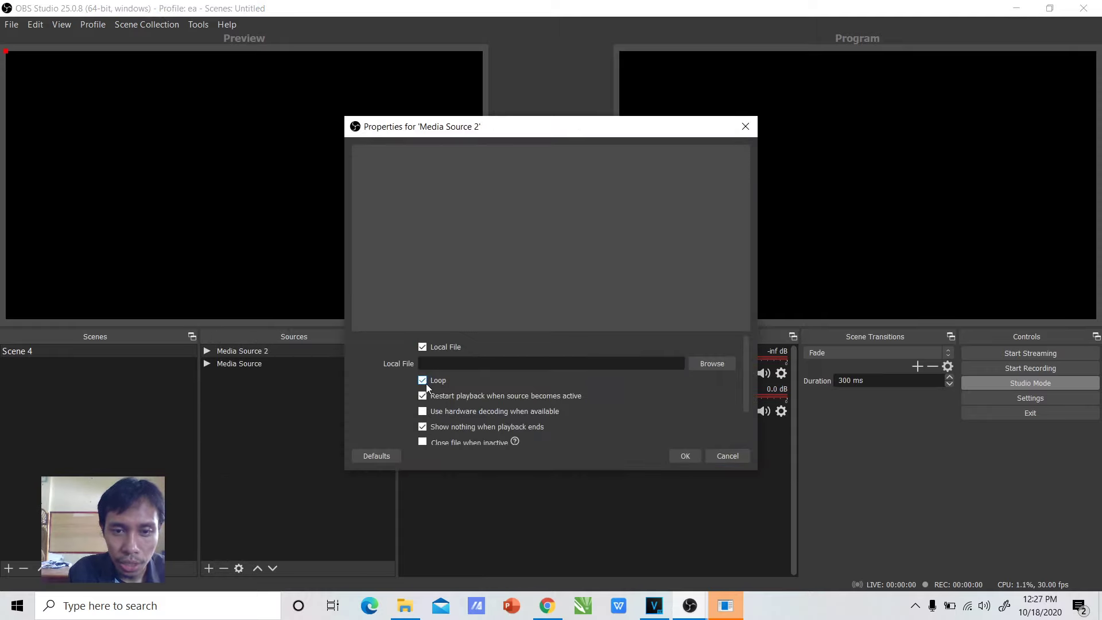
left_click(695, 363)
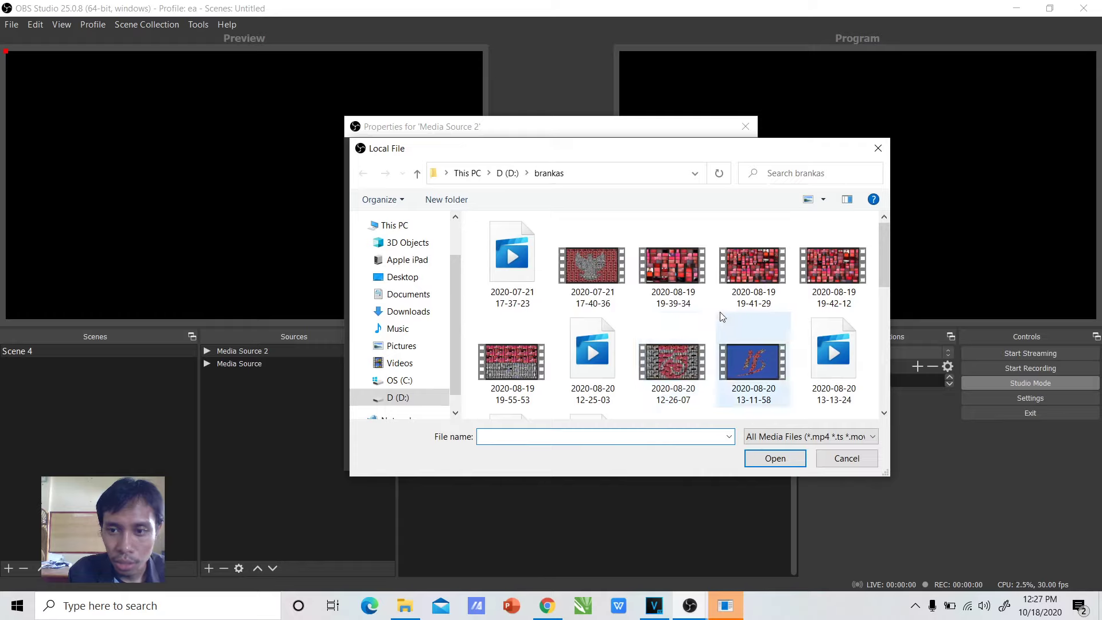
scroll(719, 314, "down", 3)
left_click(524, 325)
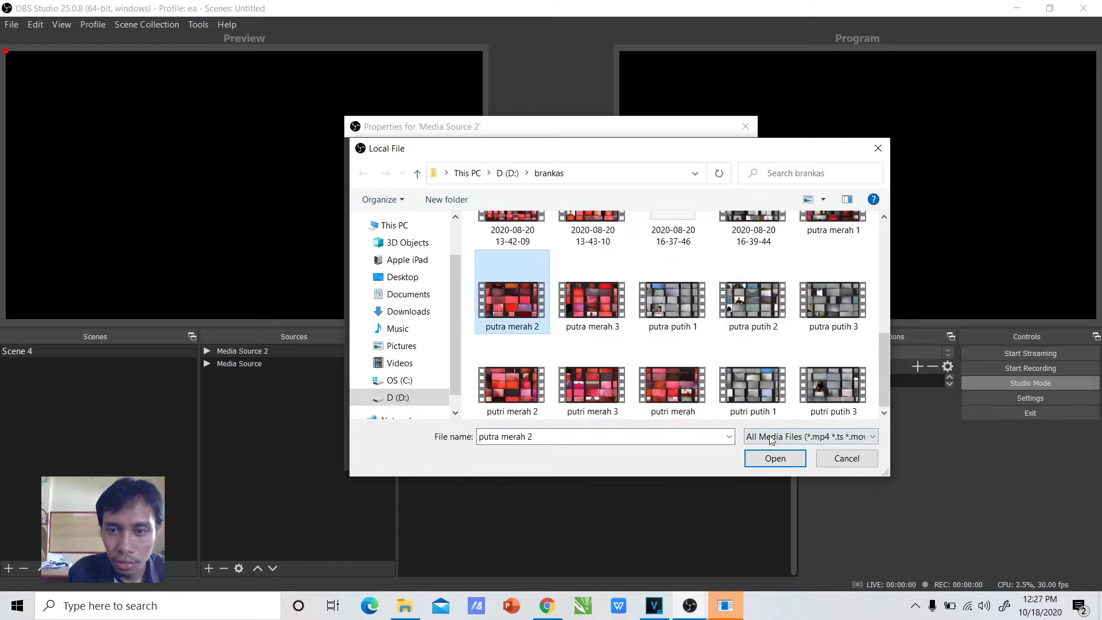
left_click(773, 458)
left_click(685, 456)
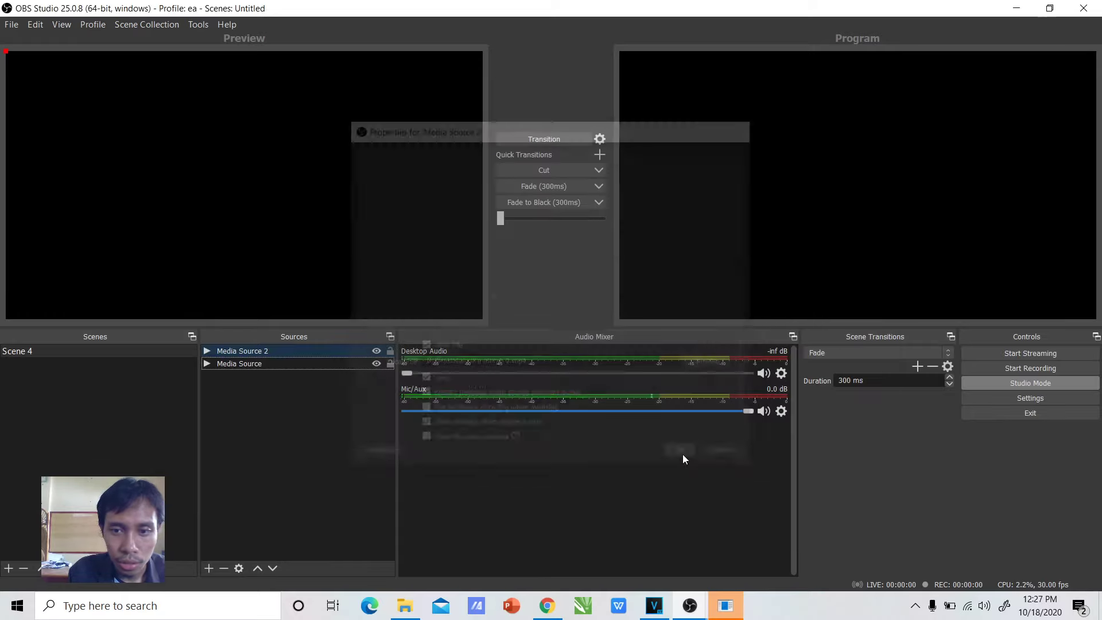
Step: Add Media Source 3 as a looping media source that plays the putra merah 3 clip from the brankas folder
left_click(208, 569)
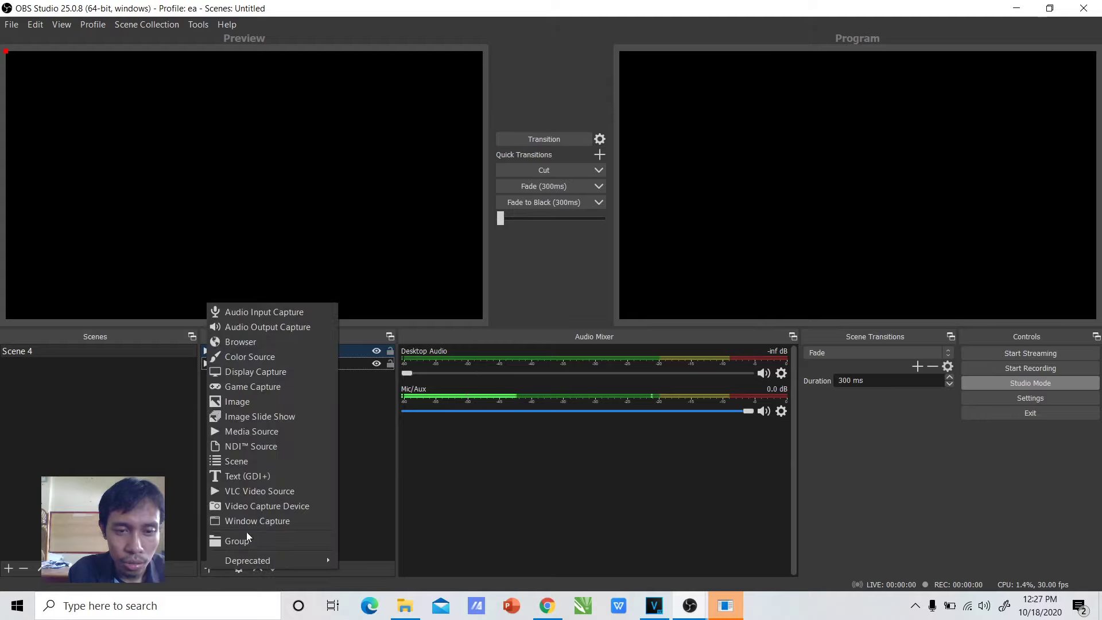
left_click(243, 434)
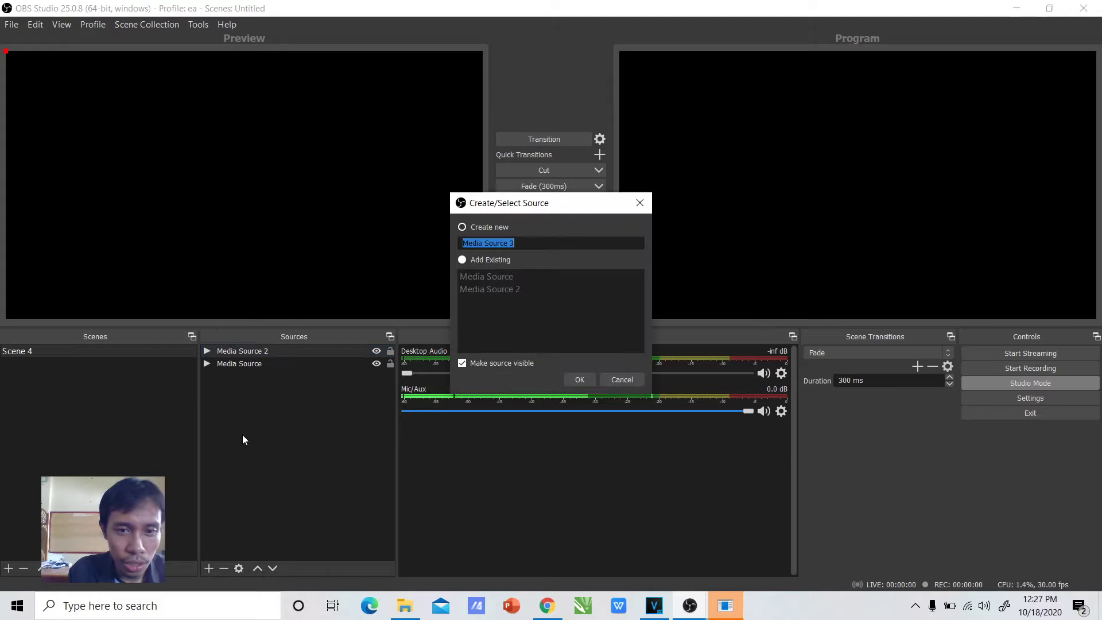
left_click(581, 380)
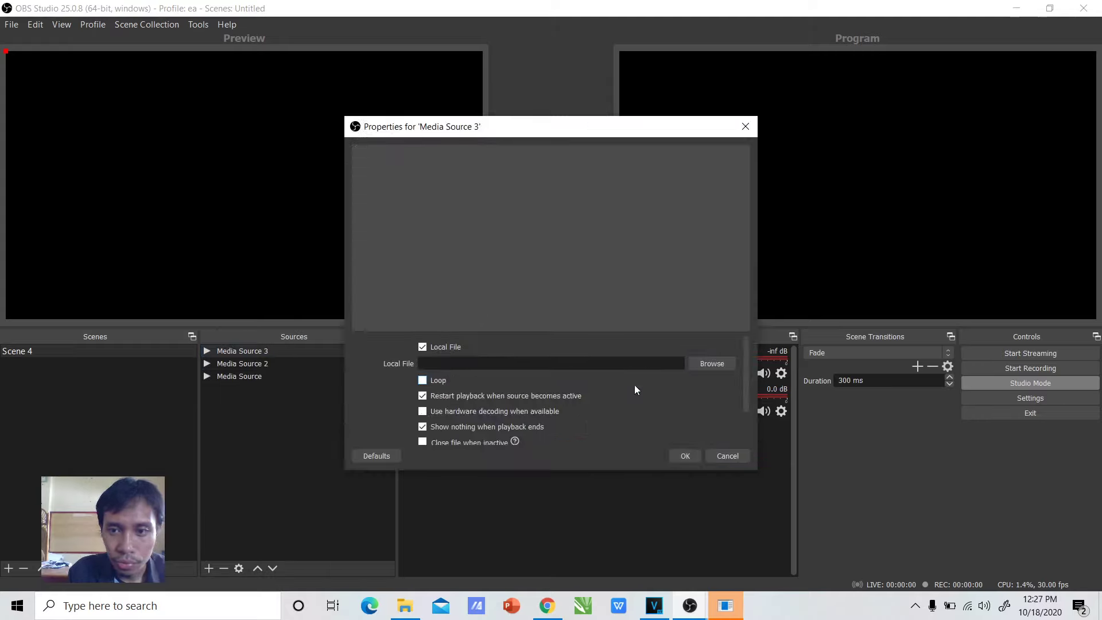
left_click(696, 364)
left_click_drag(881, 273, 892, 376)
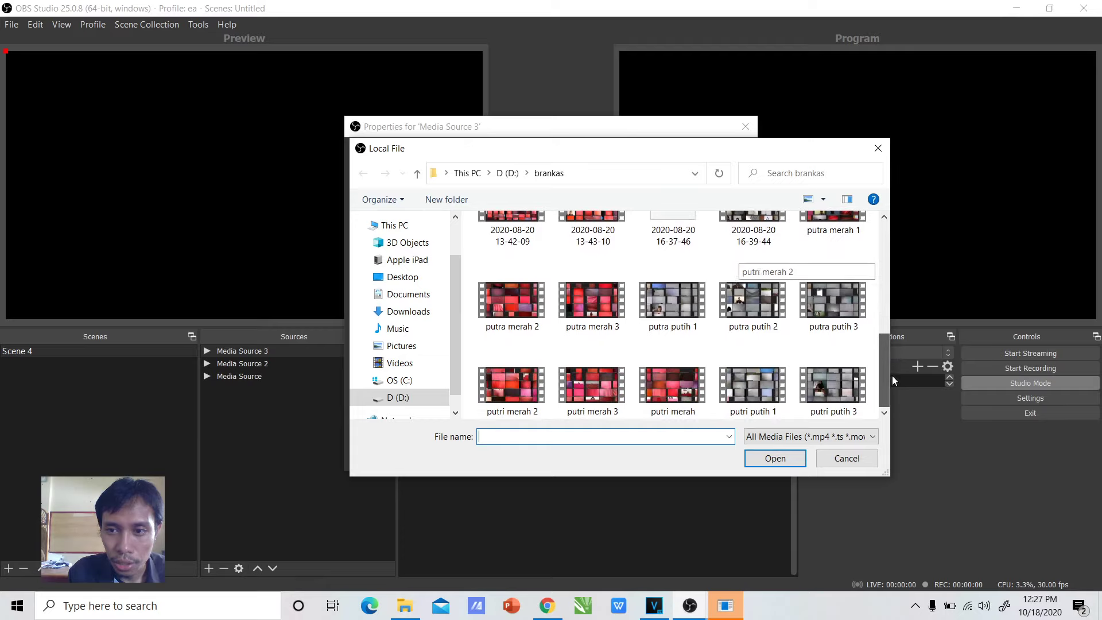
left_click(583, 405)
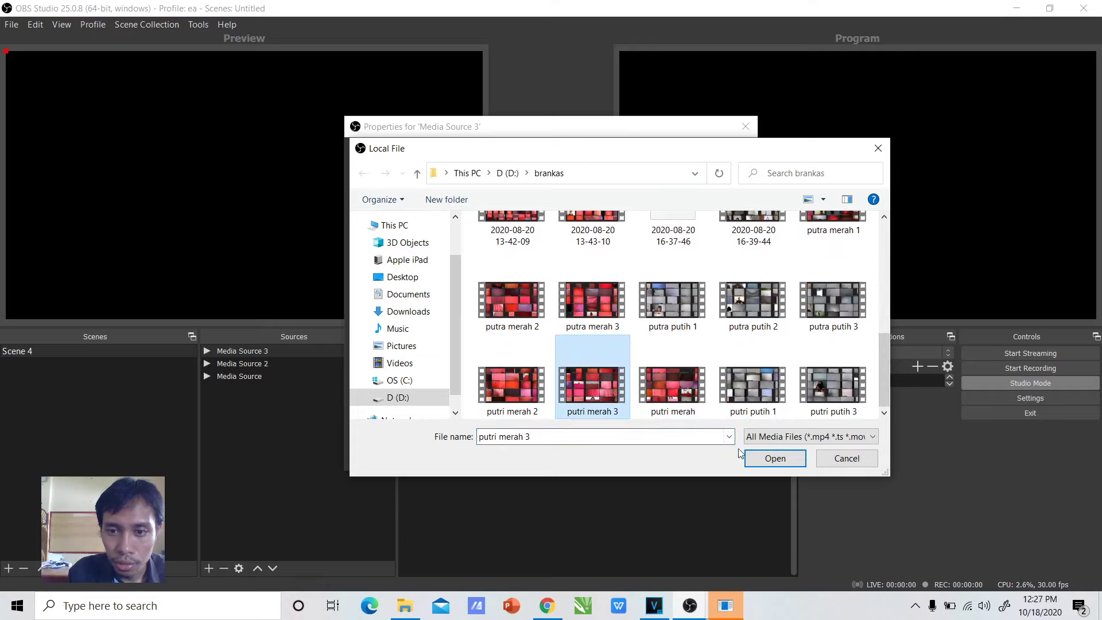
left_click(572, 323)
left_click(777, 460)
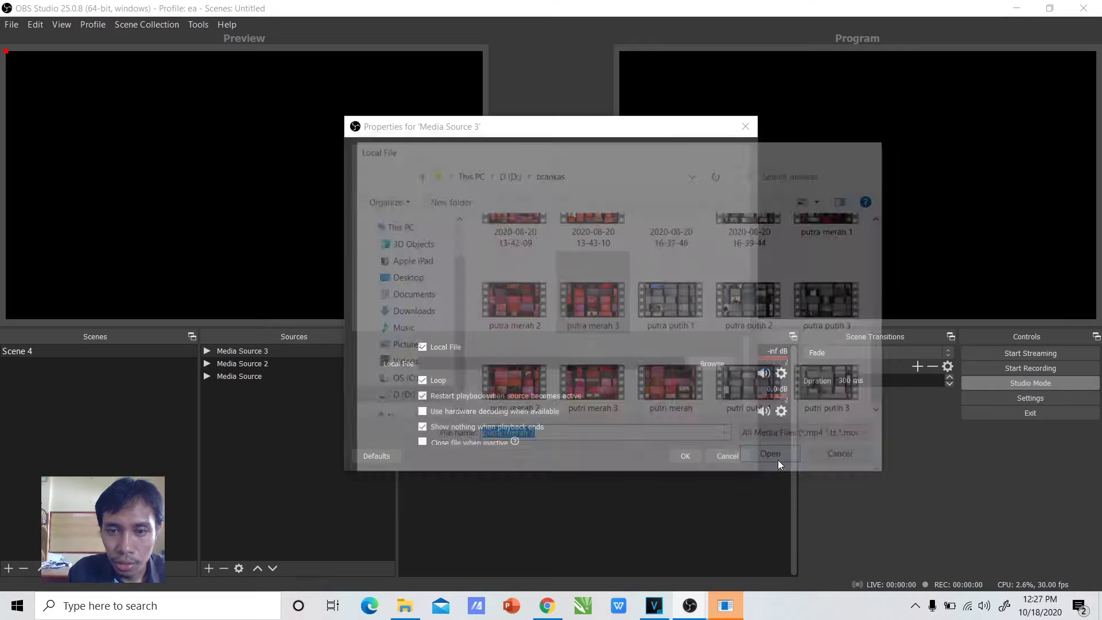
left_click(688, 456)
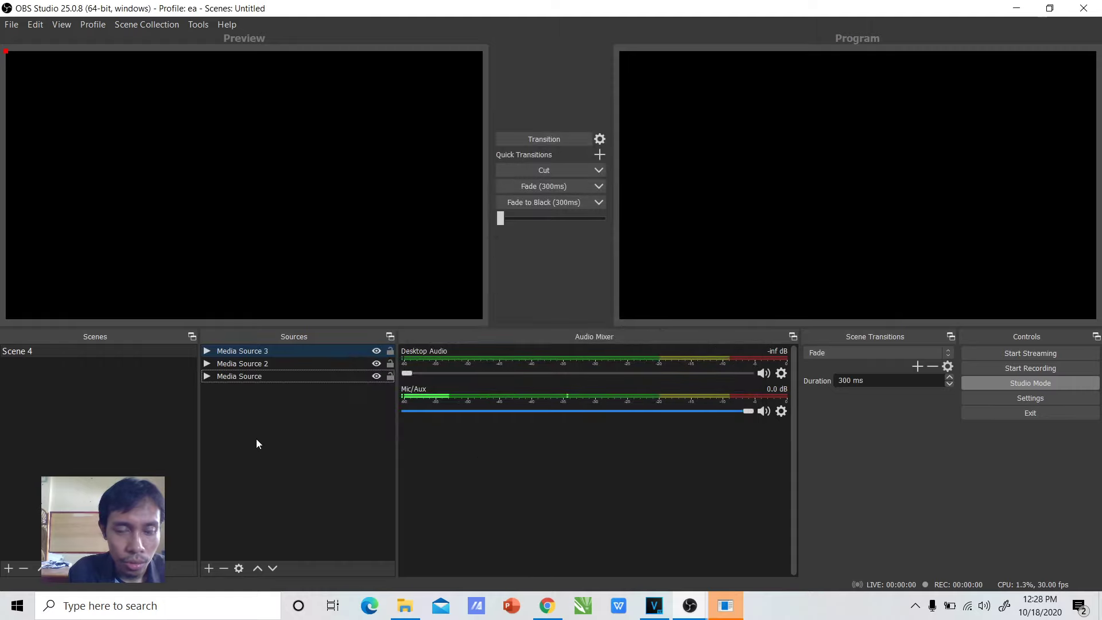
Step: Transition Scene 4 to Program and lower the three media sources and Mic/Aux to -inf dB in the audio mixer
left_click(228, 352)
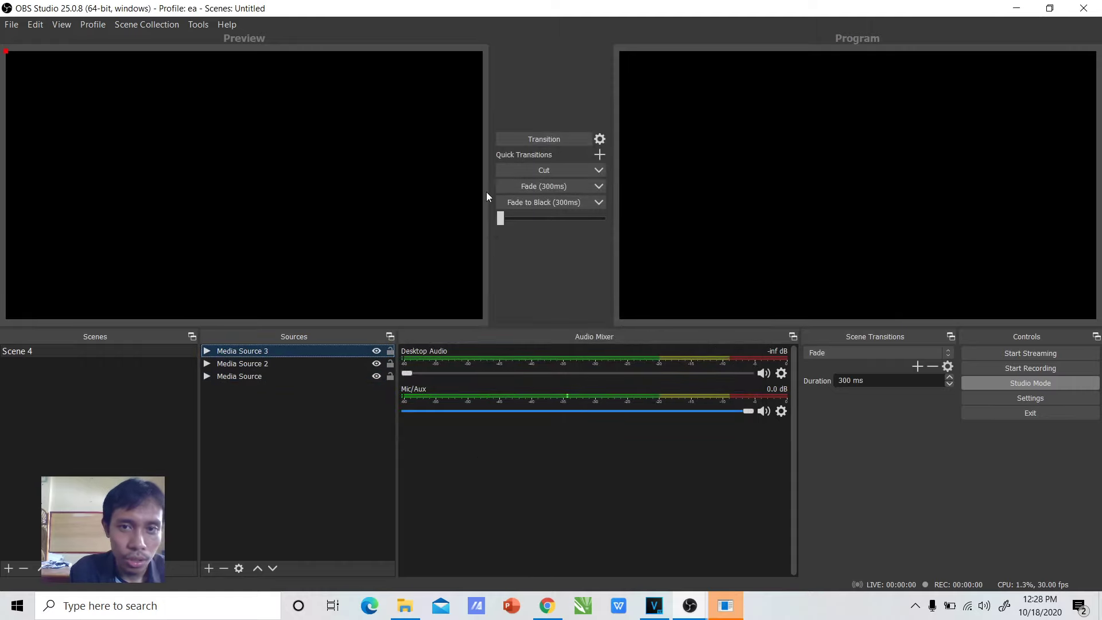
left_click(531, 137)
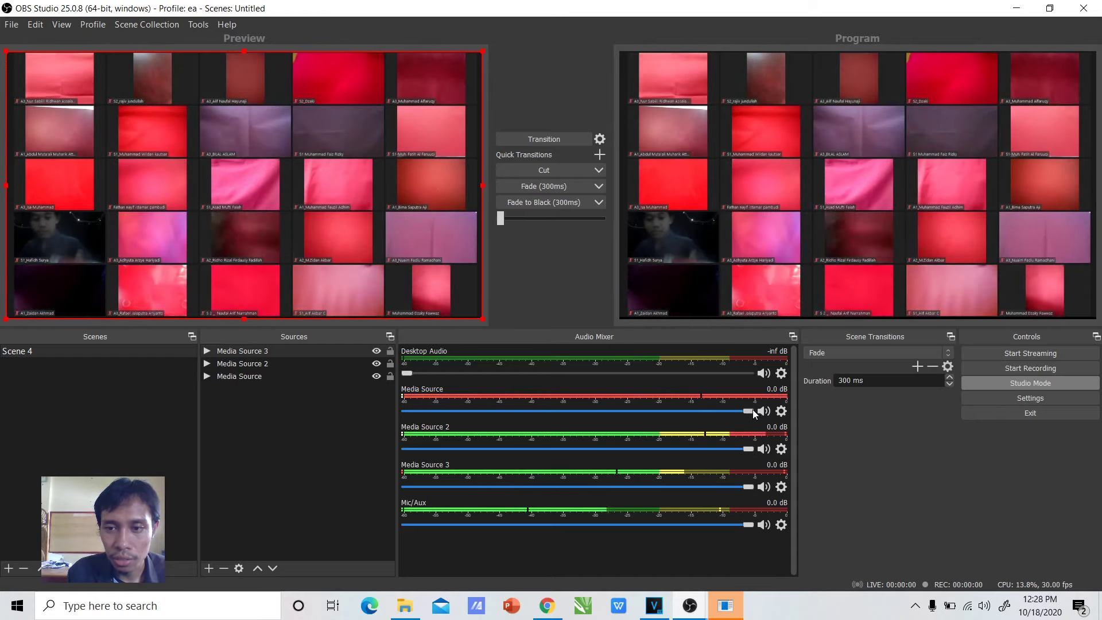
left_click_drag(750, 411, 412, 394)
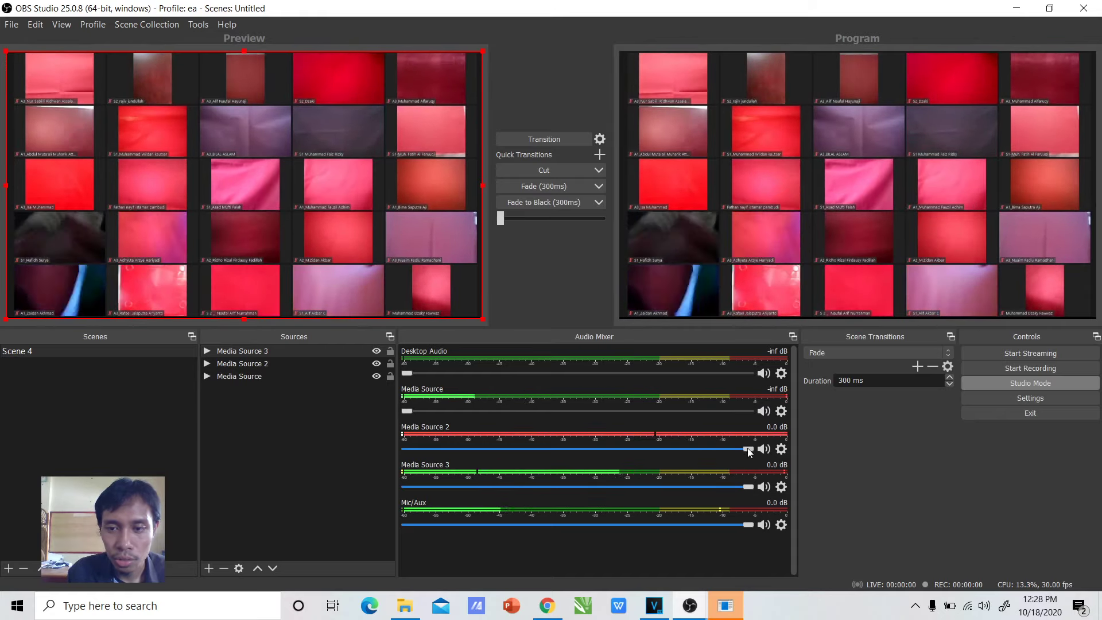
left_click_drag(747, 449, 380, 435)
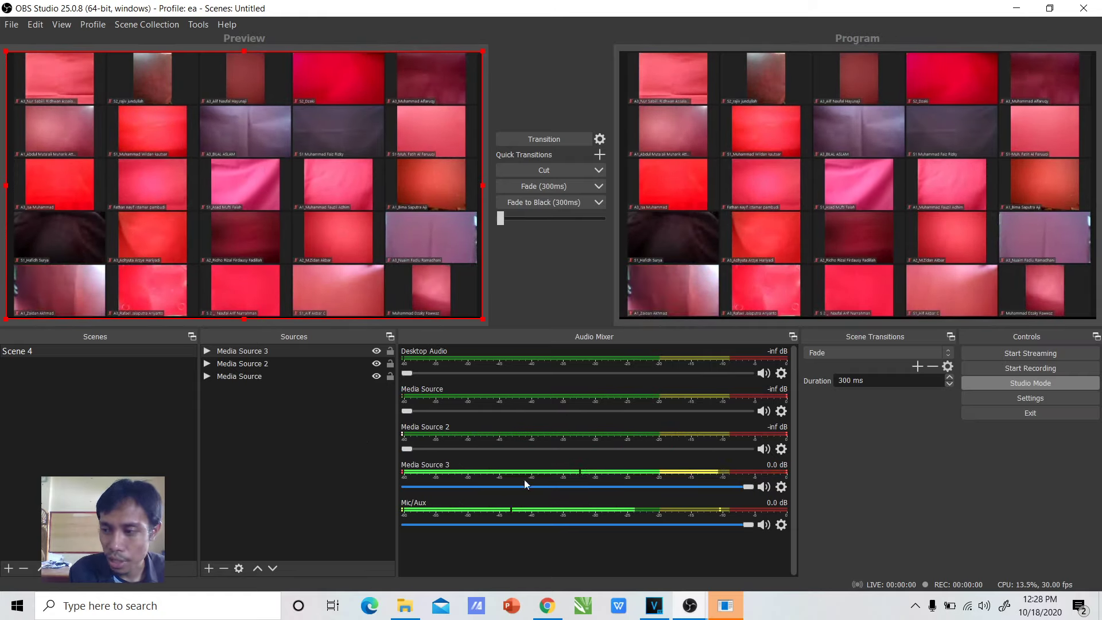
left_click(743, 487)
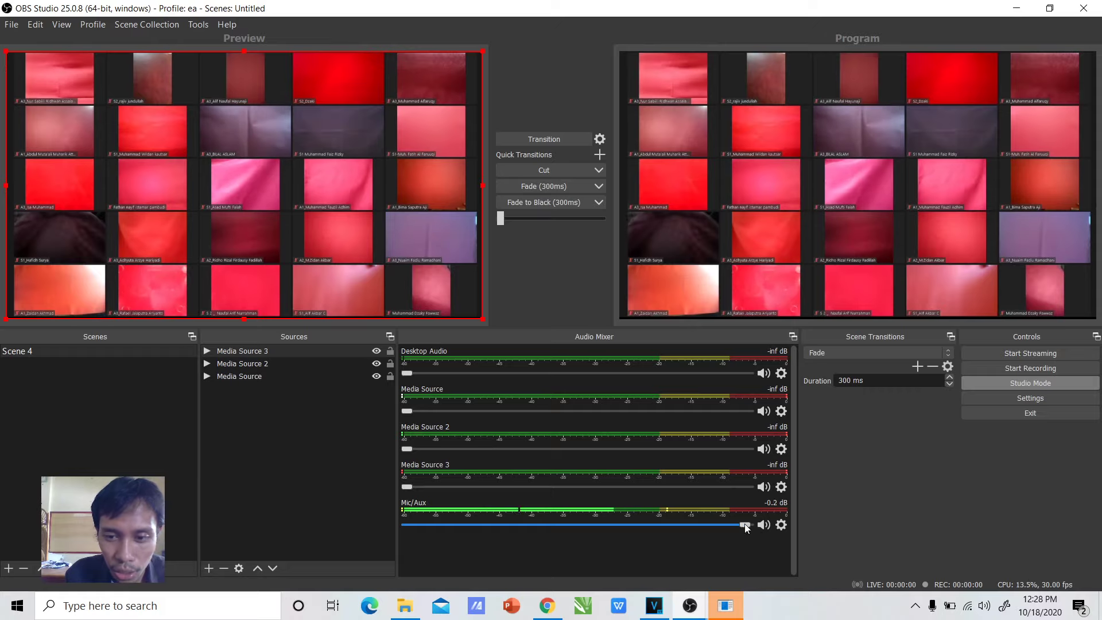
left_click_drag(745, 525, 368, 512)
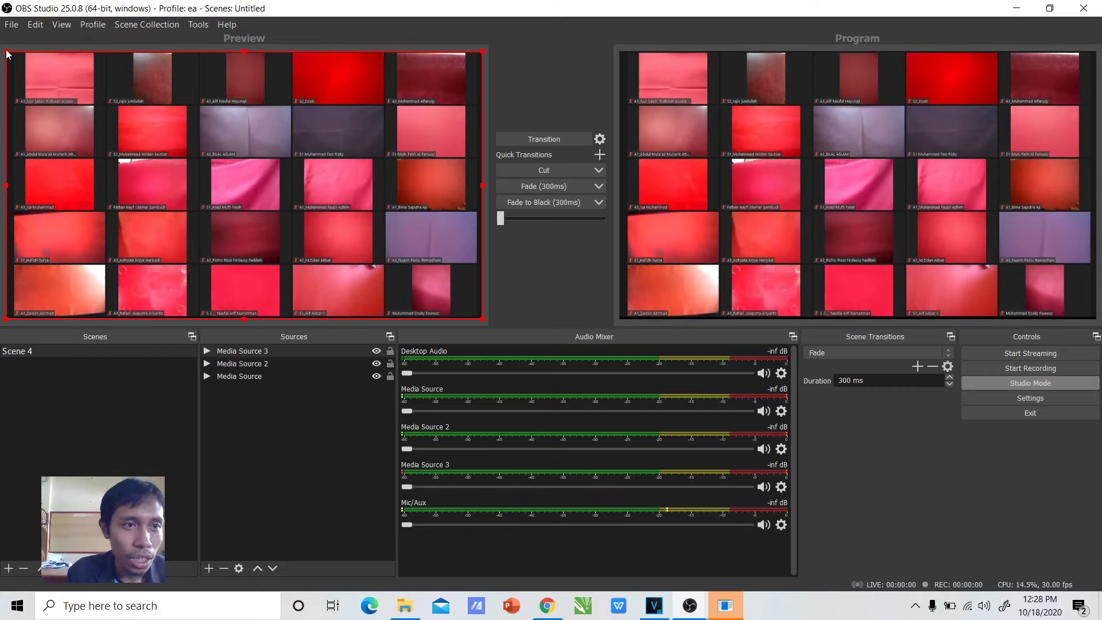
Step: Shrink the three stacked videos in the preview from their upper-left corners so that parts of each one show
left_click_drag(8, 55, 95, 152)
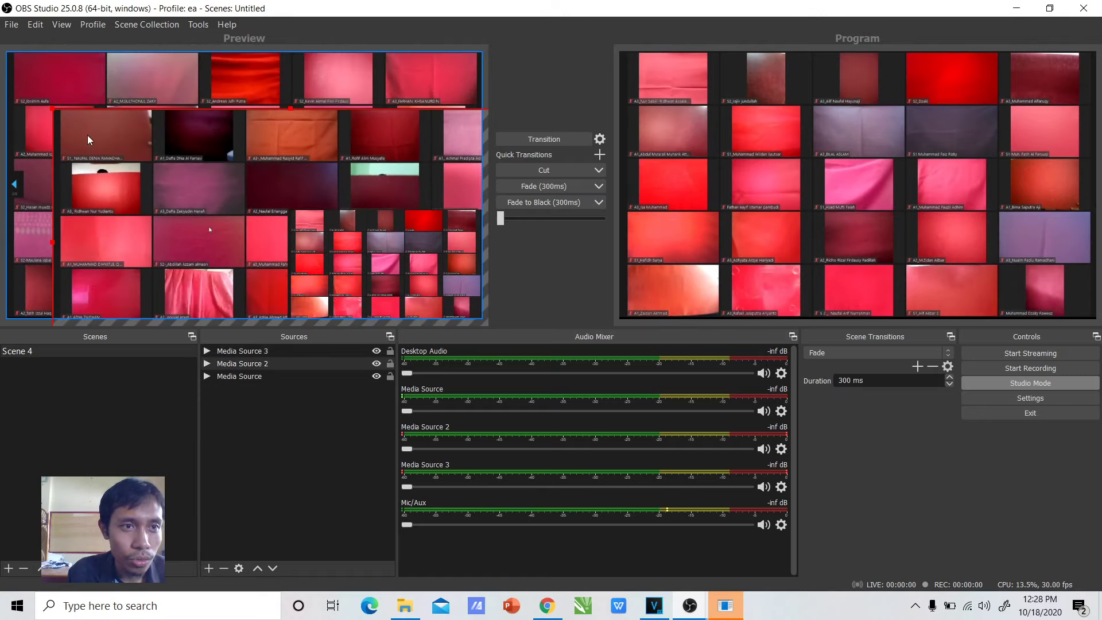
left_click_drag(53, 108, 155, 138)
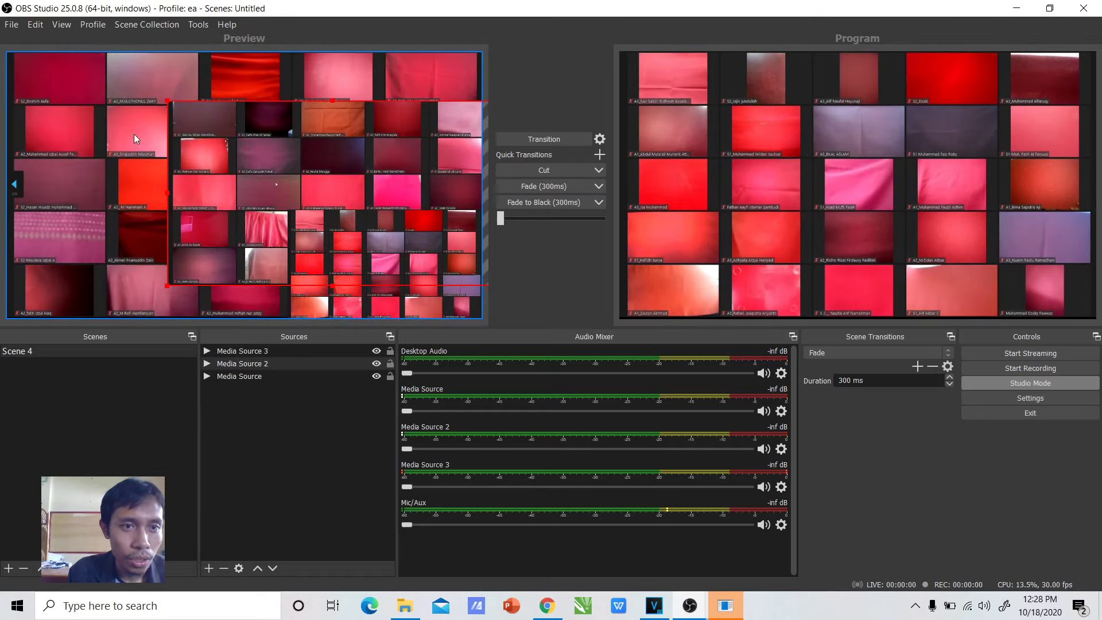
left_click(155, 137)
left_click_drag(8, 52, 46, 148)
left_click_drag(252, 150, 246, 122)
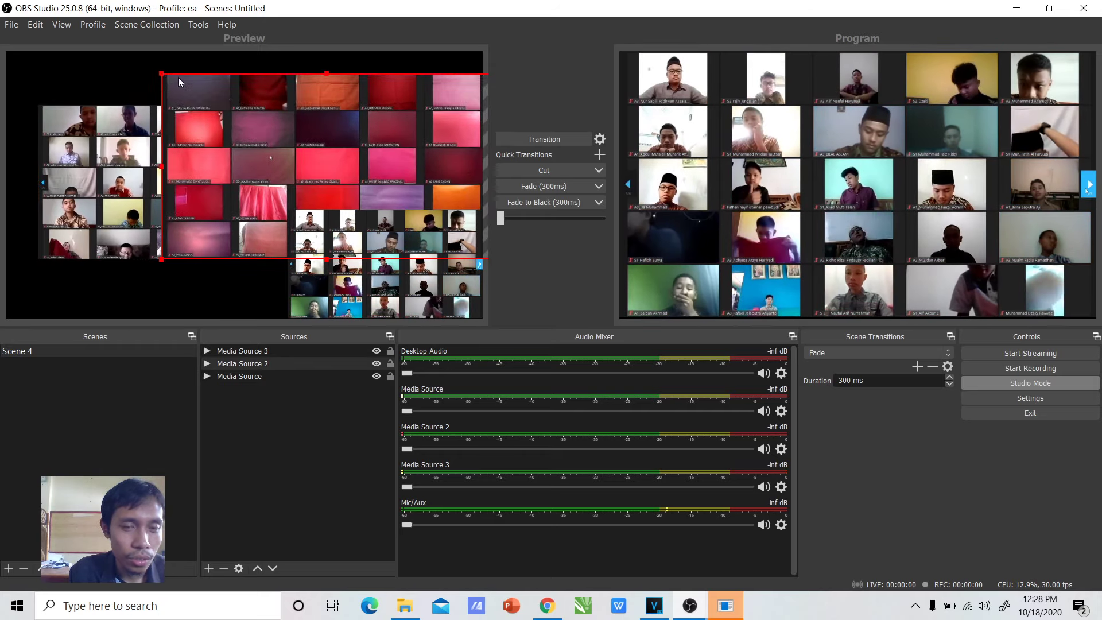
Step: Spread the videos apart, shrinking Media Source and Media Source 3 further, with Media Source 3 below Media Source 2 and Media Source beside them
left_click_drag(178, 77, 325, 100)
left_click_drag(349, 253, 298, 232)
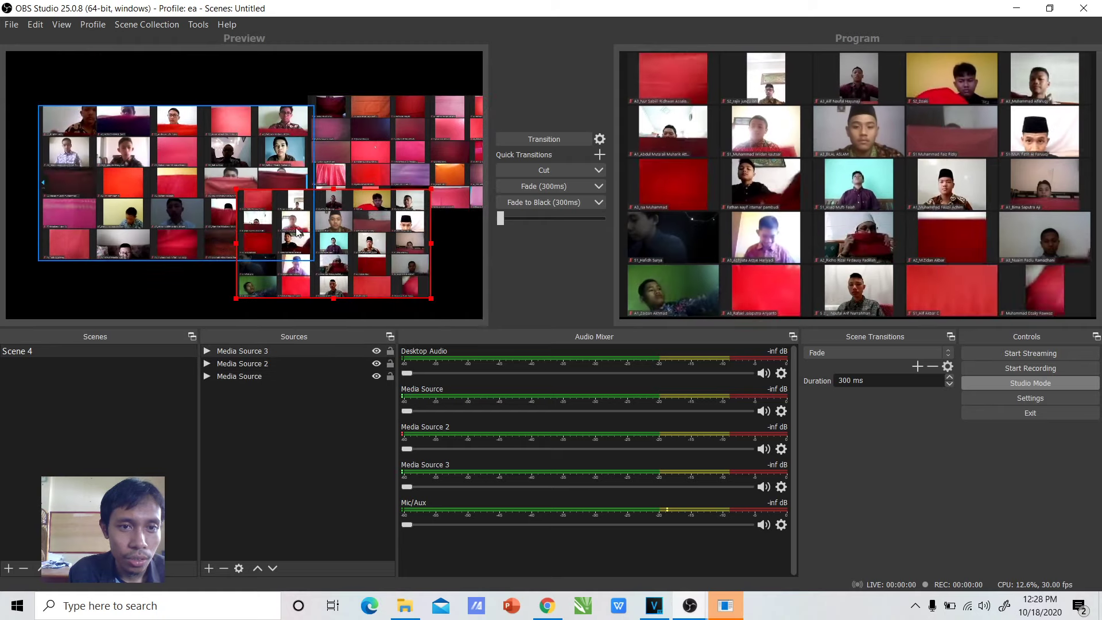
left_click_drag(236, 188, 156, 186)
left_click_drag(5, 103, 20, 98)
left_click_drag(86, 138, 191, 140)
left_click(264, 243)
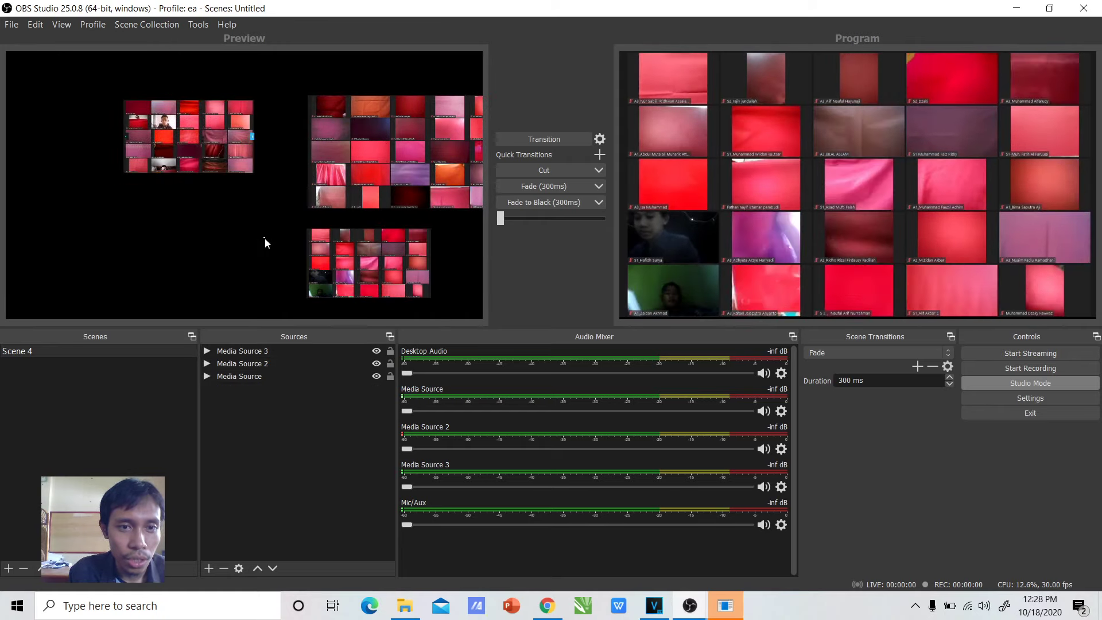
Step: Add Media Source 4 as a looping media source that plays the putri putih 1 clip from the brankas folder
left_click(209, 568)
left_click(279, 426)
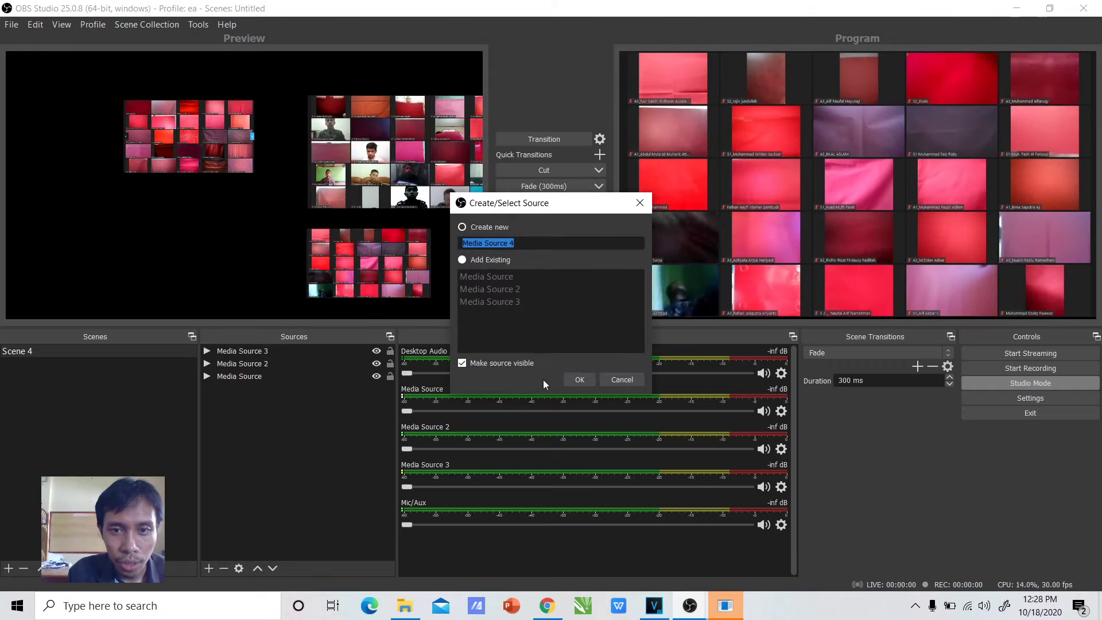
left_click(569, 375)
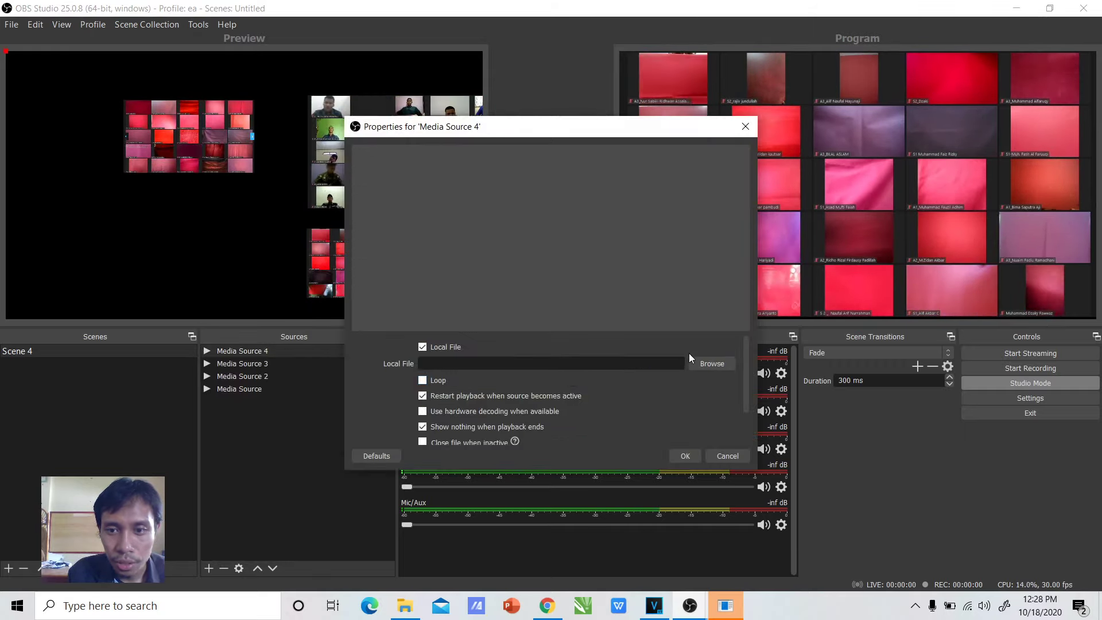
left_click(424, 381)
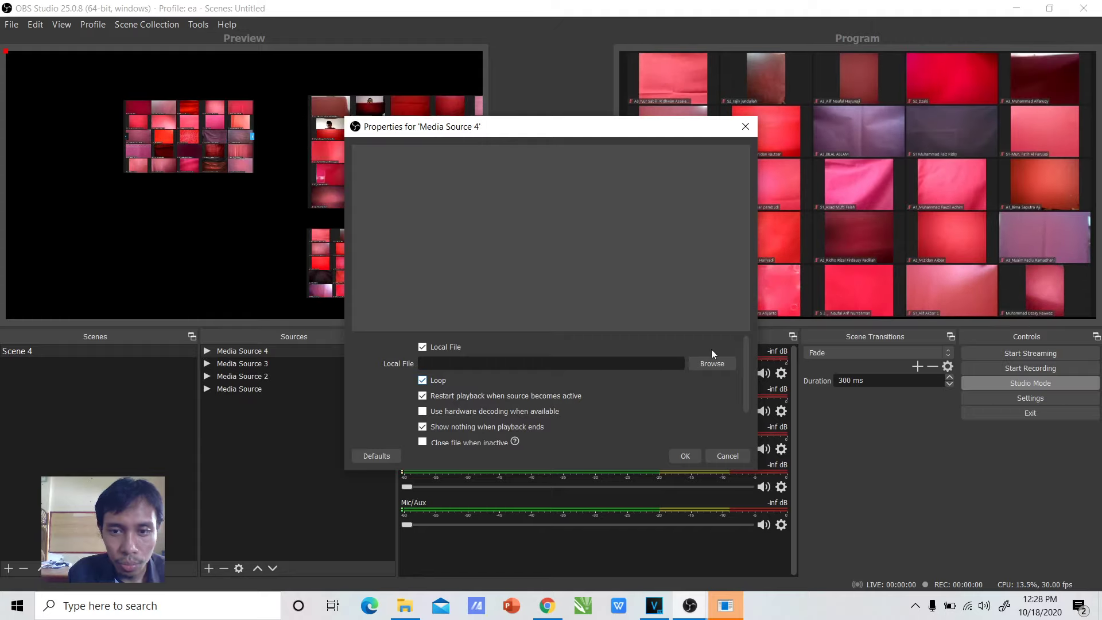
left_click(709, 366)
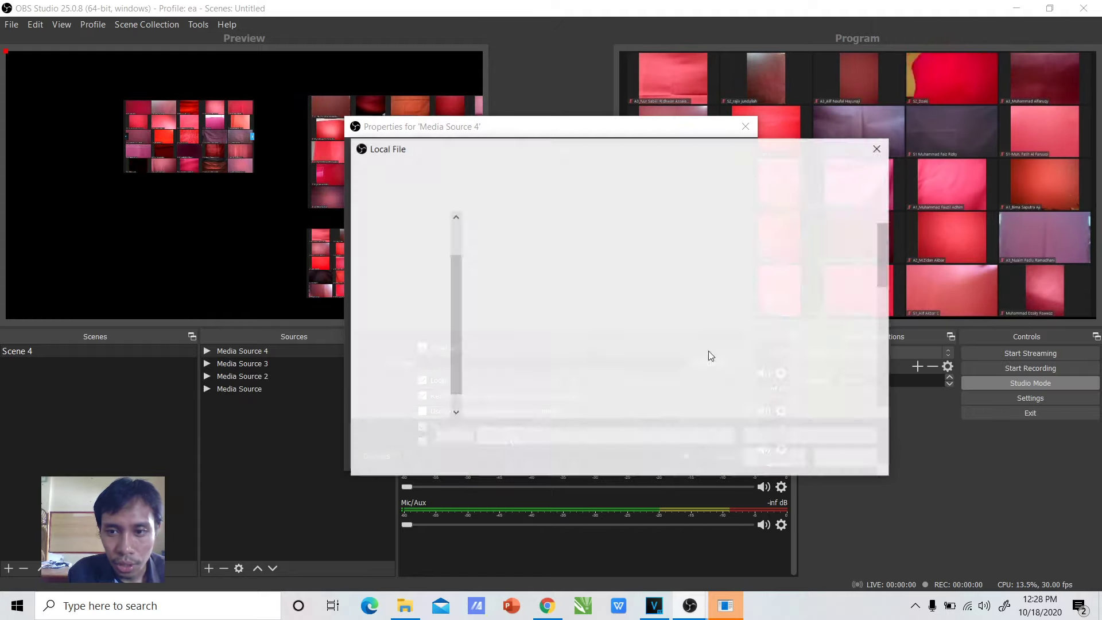
left_click_drag(884, 260, 898, 378)
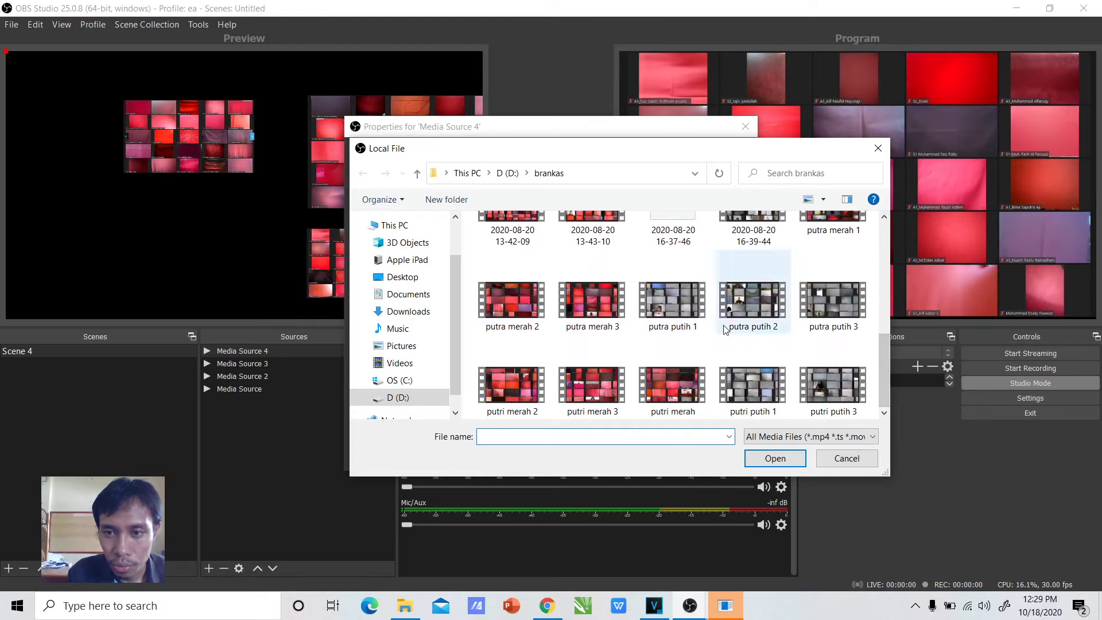
left_click(769, 460)
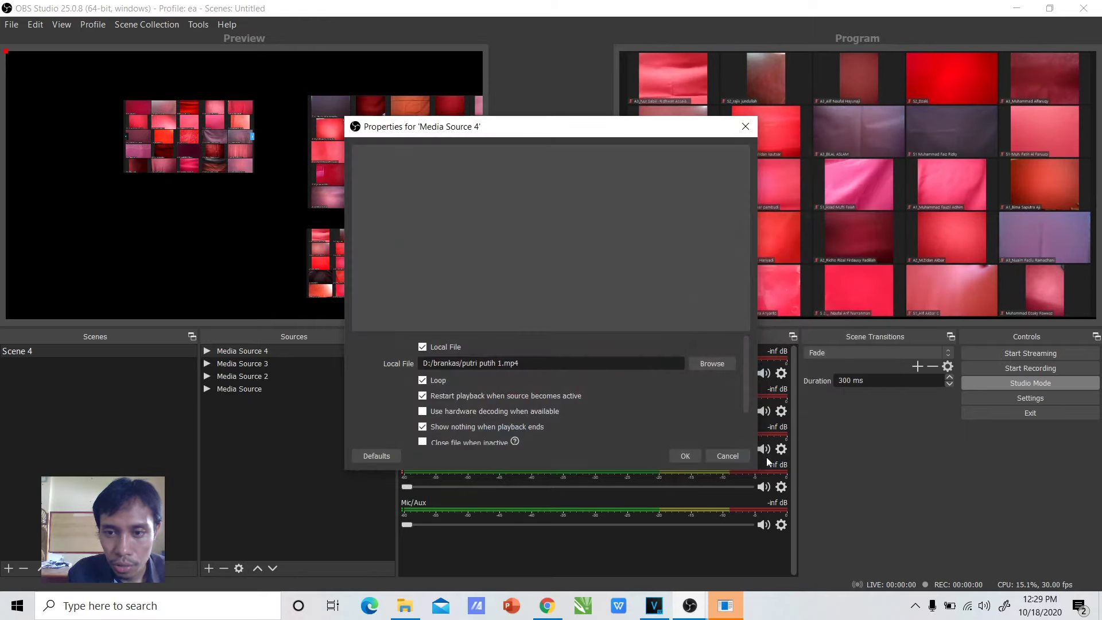
left_click(691, 458)
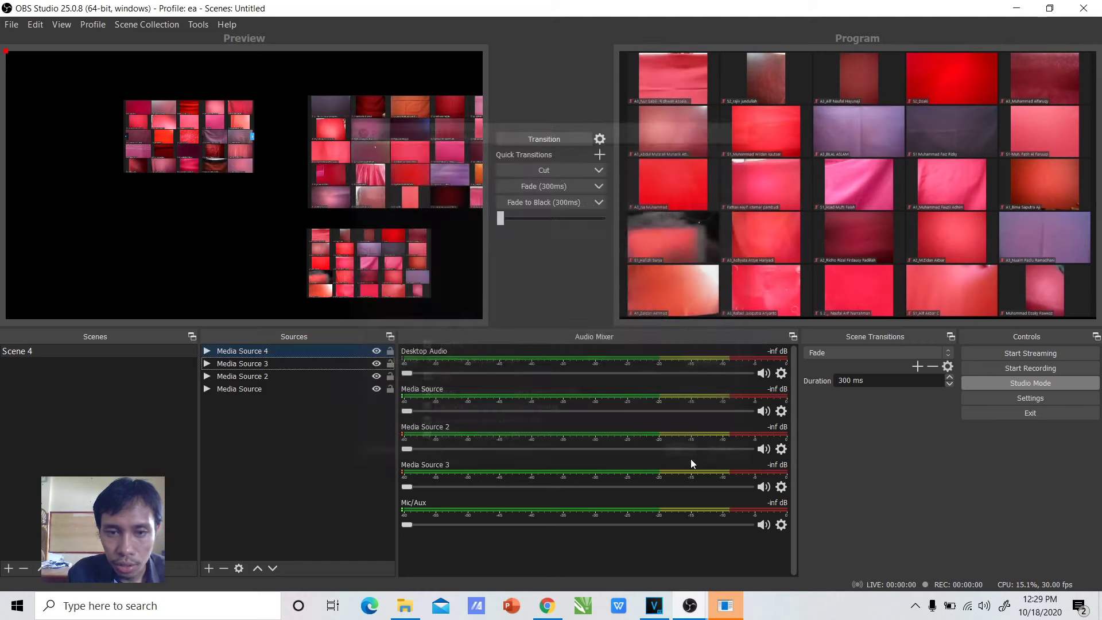
Step: Add Media Source 5 as a looping media source that plays the putri putih 3 clip from the brankas folder
left_click(210, 566)
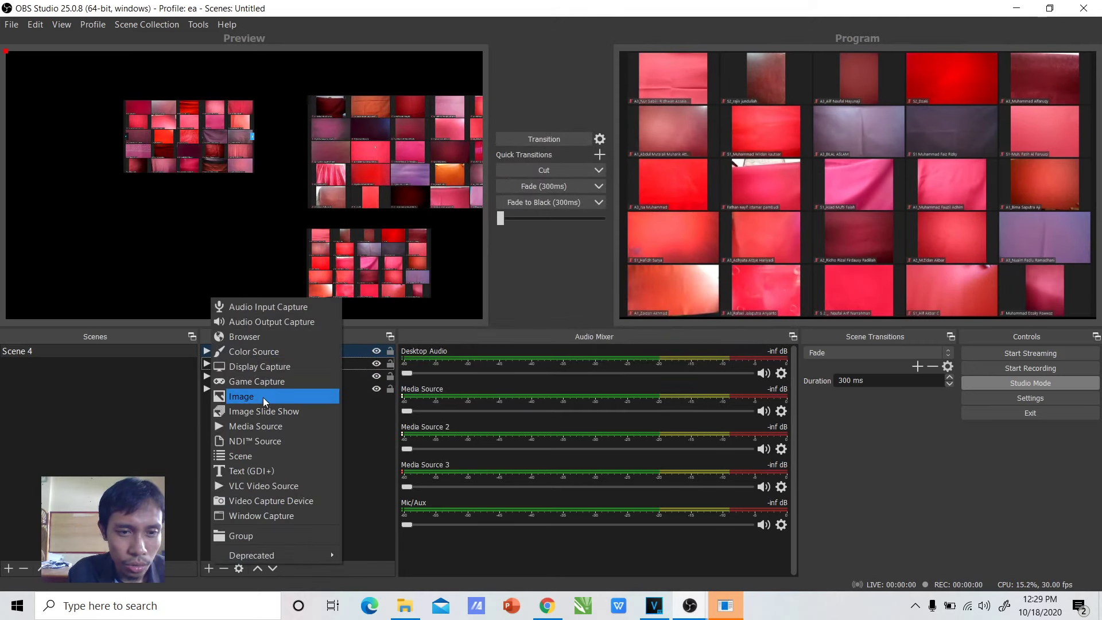
left_click(258, 429)
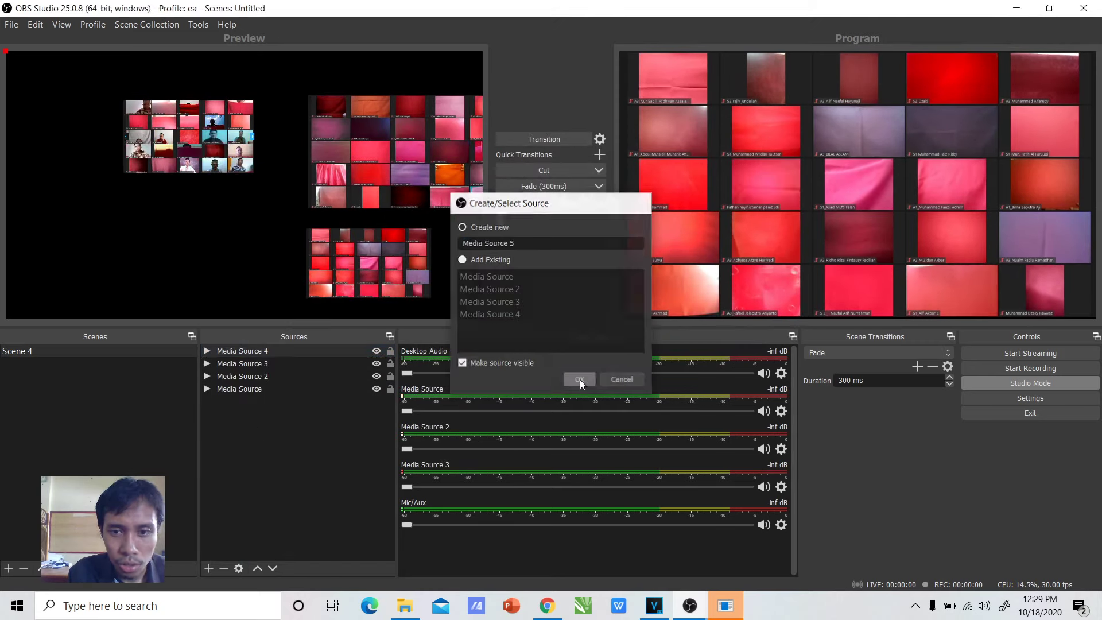
left_click(580, 380)
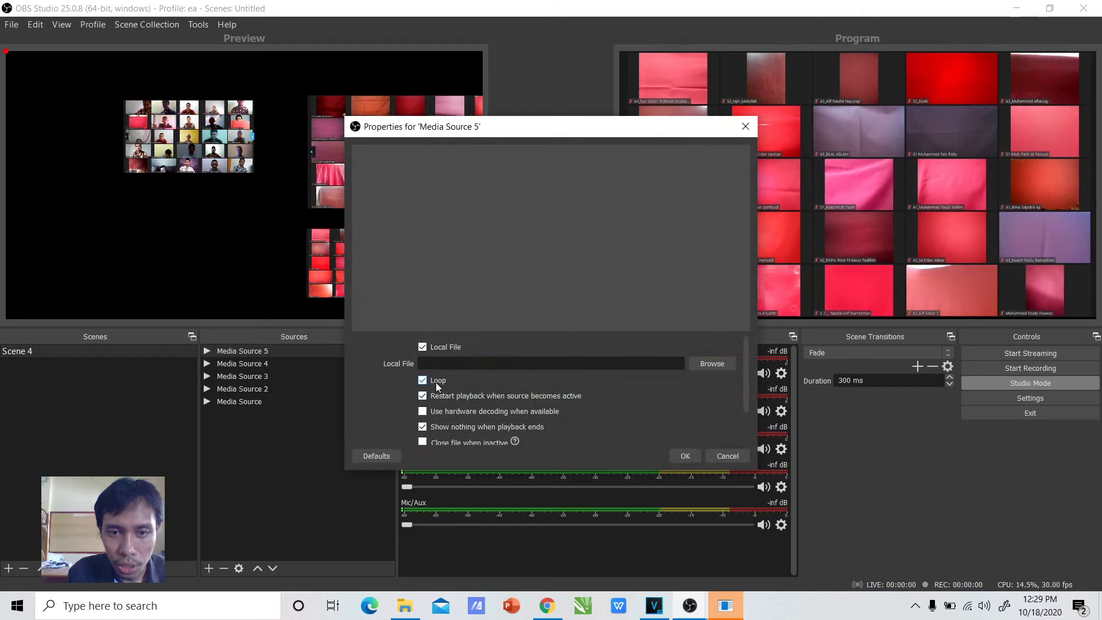
left_click(711, 364)
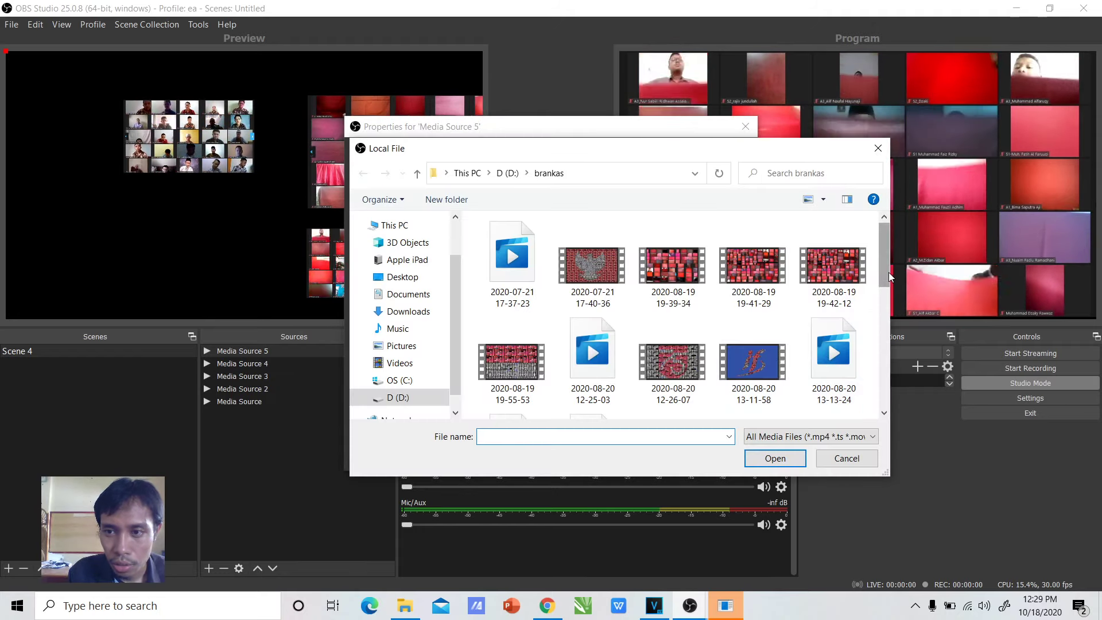
left_click_drag(889, 272, 864, 413)
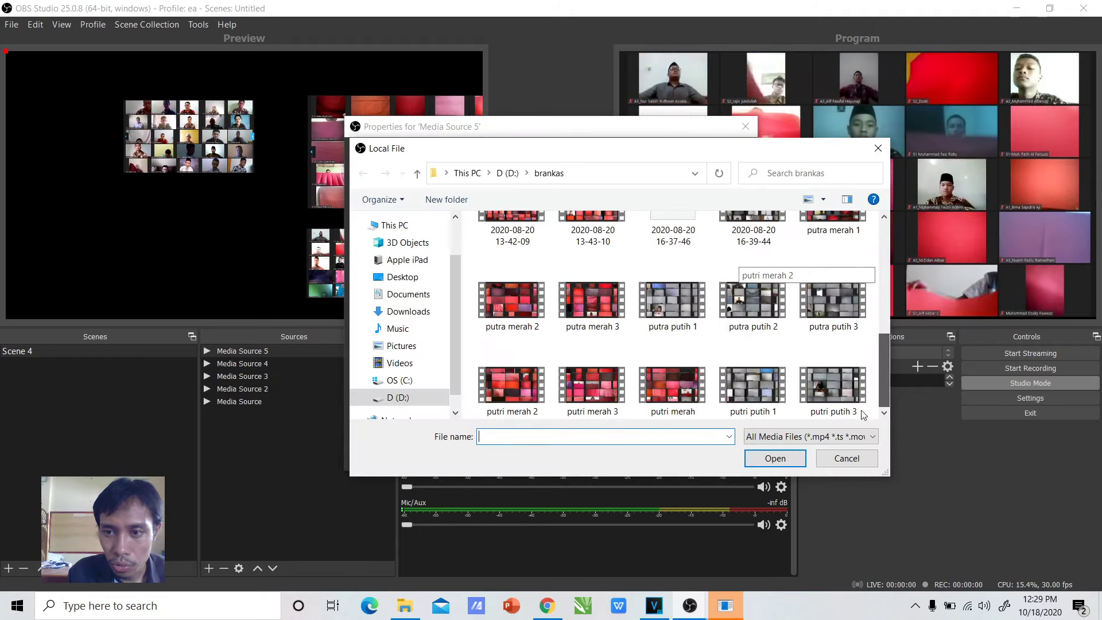
left_click(762, 302)
left_click(832, 385)
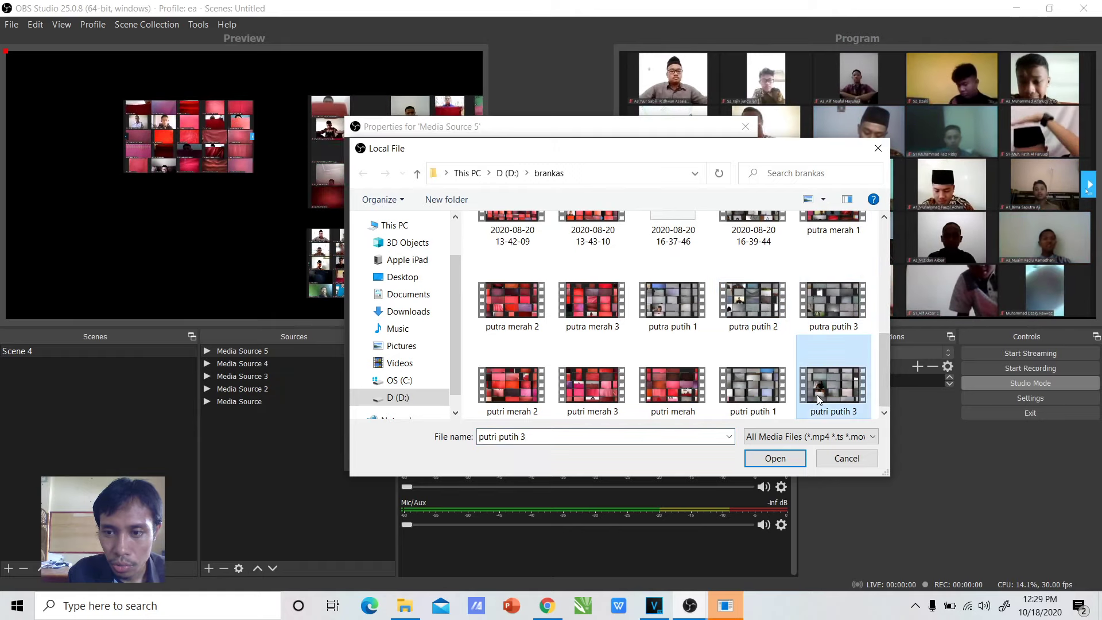
left_click(775, 458)
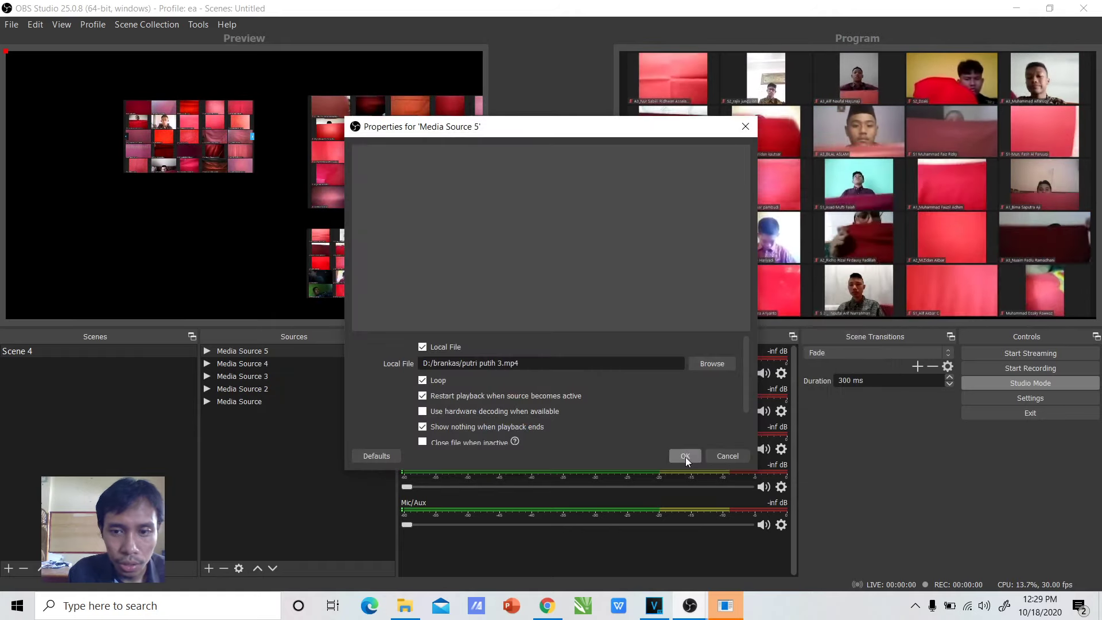
left_click(686, 457)
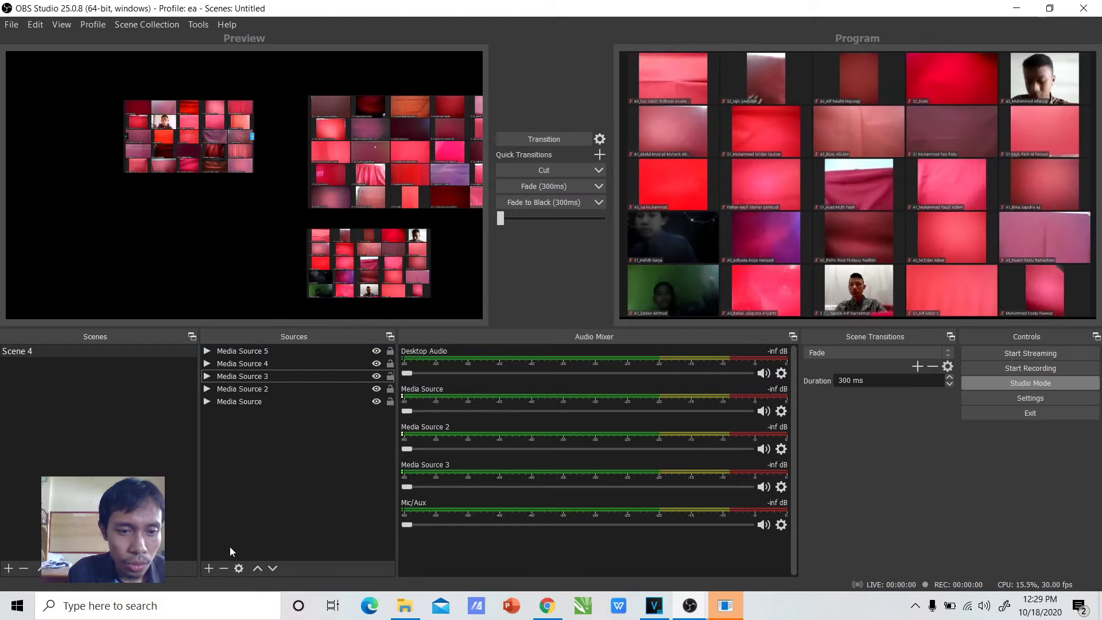
Step: Add Media Source 6 as a media source that plays the putra putih 1 clip from the brankas folder
left_click(208, 567)
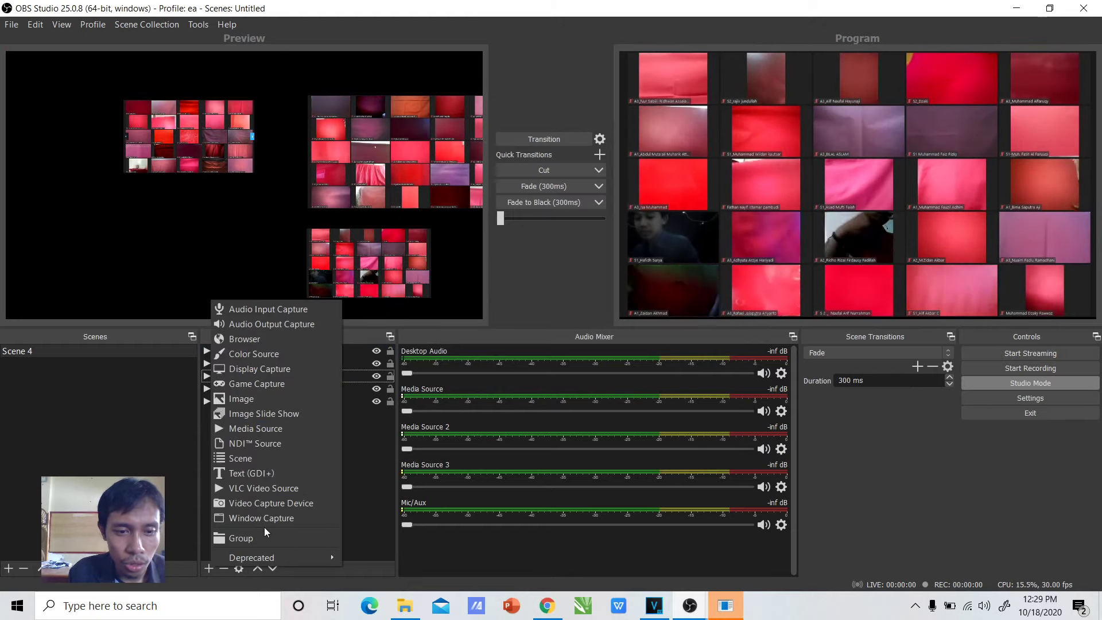
left_click(256, 430)
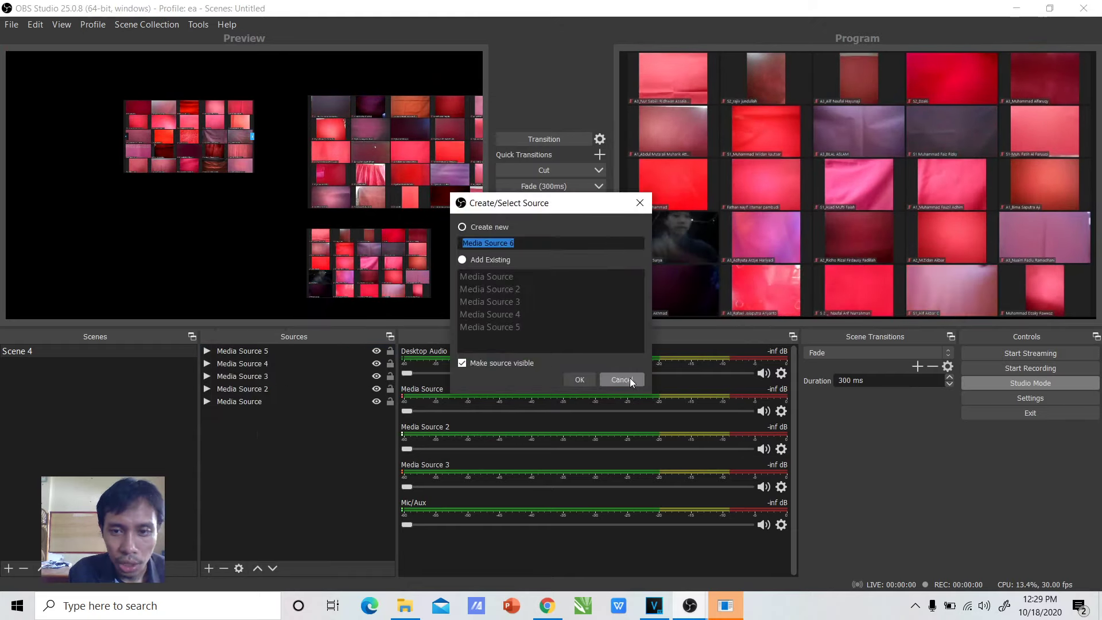
left_click(568, 377)
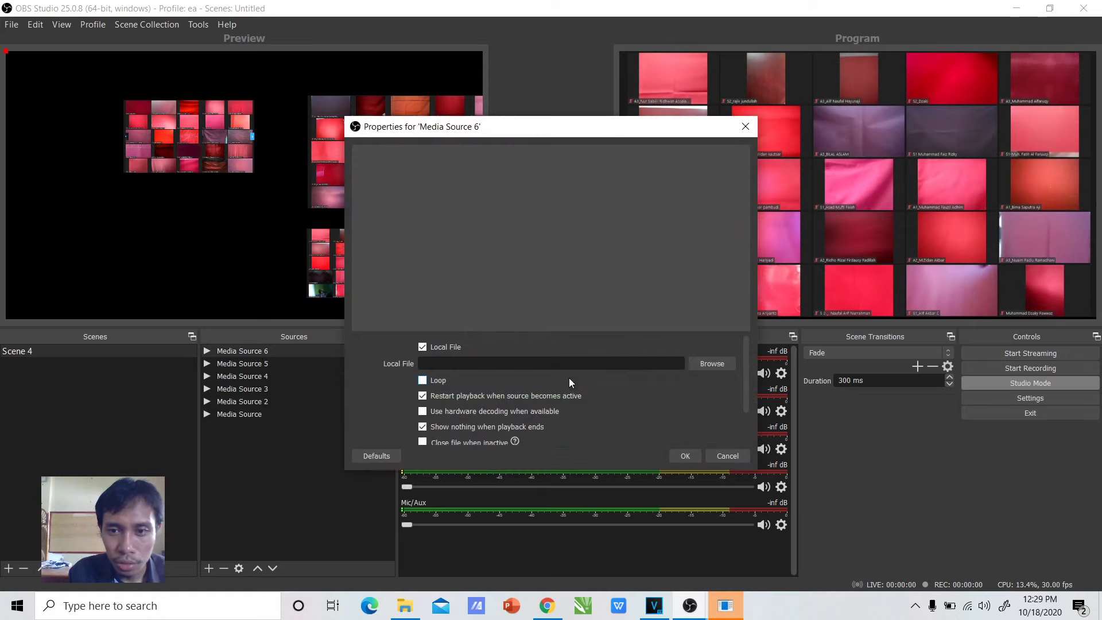
left_click(711, 365)
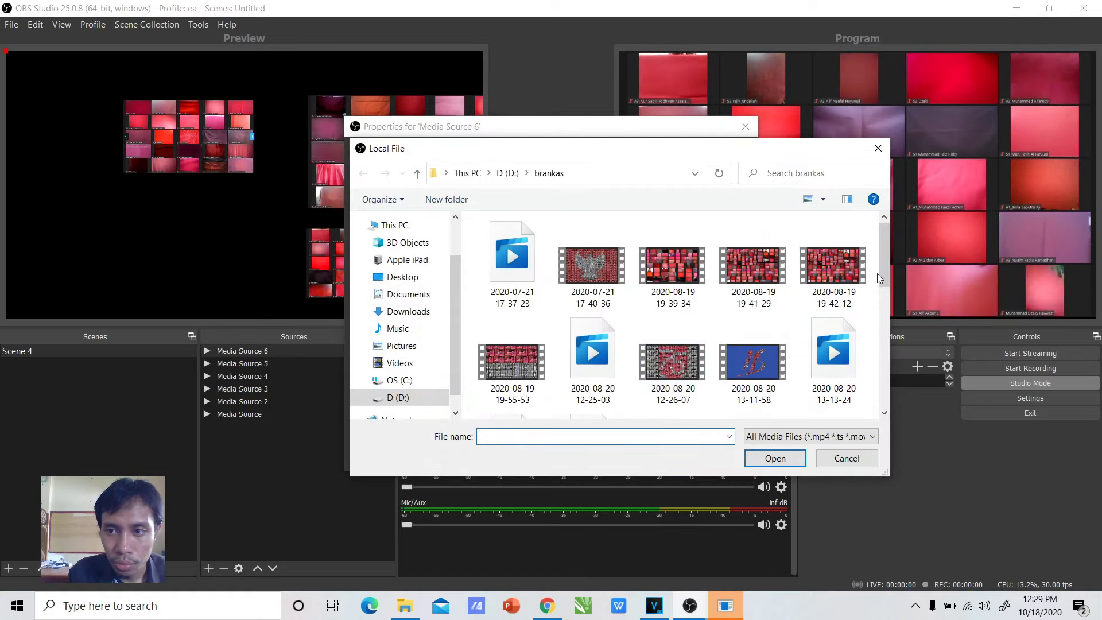
left_click_drag(884, 278, 896, 401)
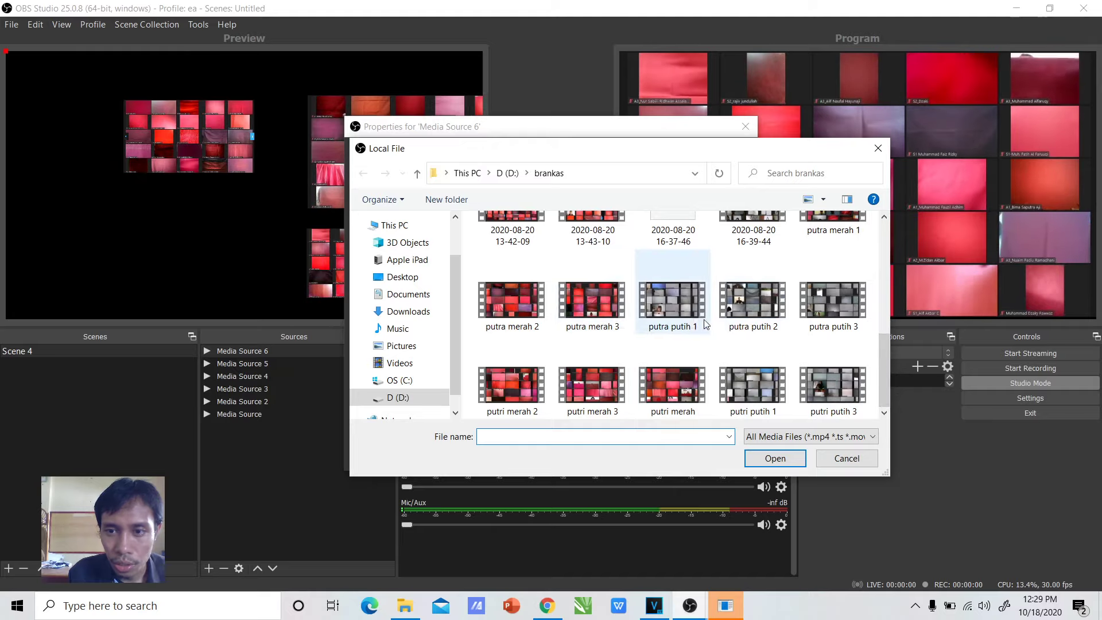
left_click(774, 456)
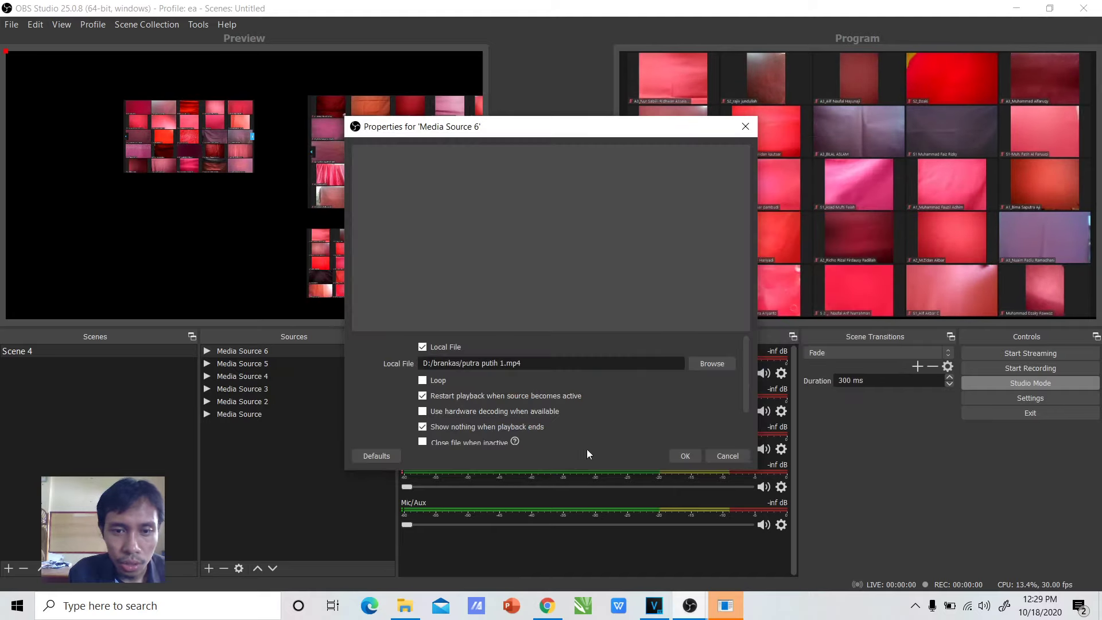
left_click(685, 456)
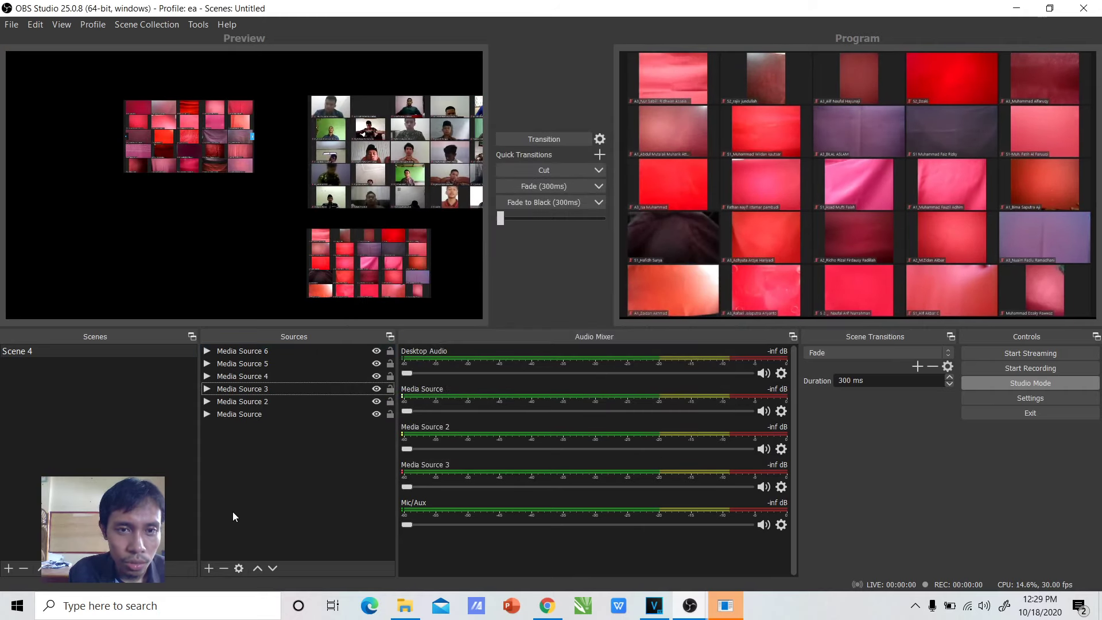
Step: Add Media Source 7 as a new looping media source that plays the putra putih 3 clip from the brankas folder
left_click(210, 566)
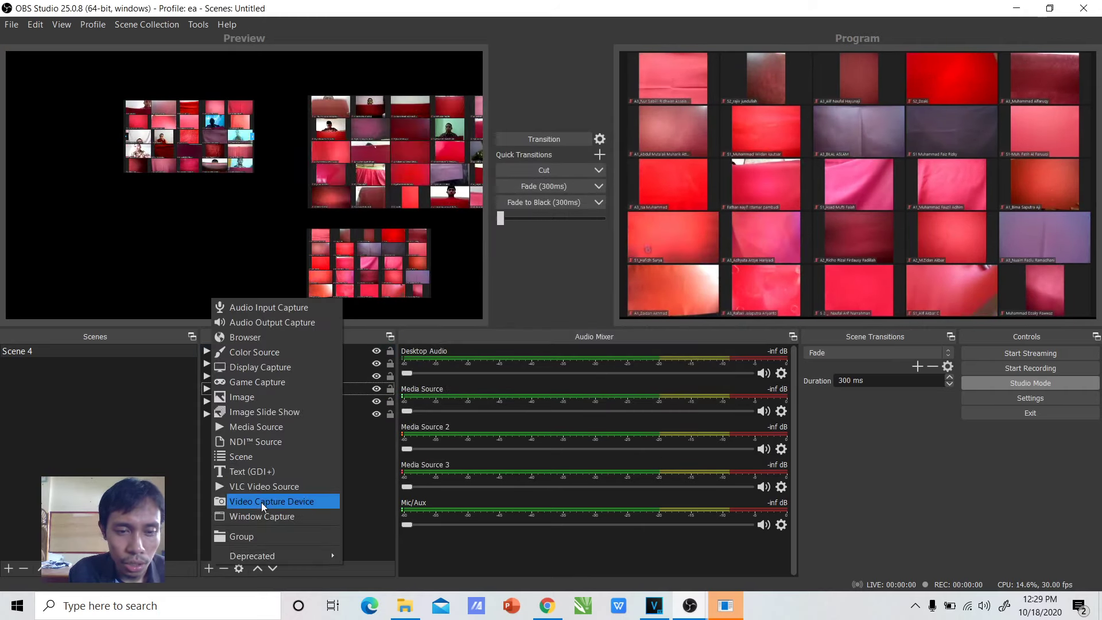
left_click(249, 429)
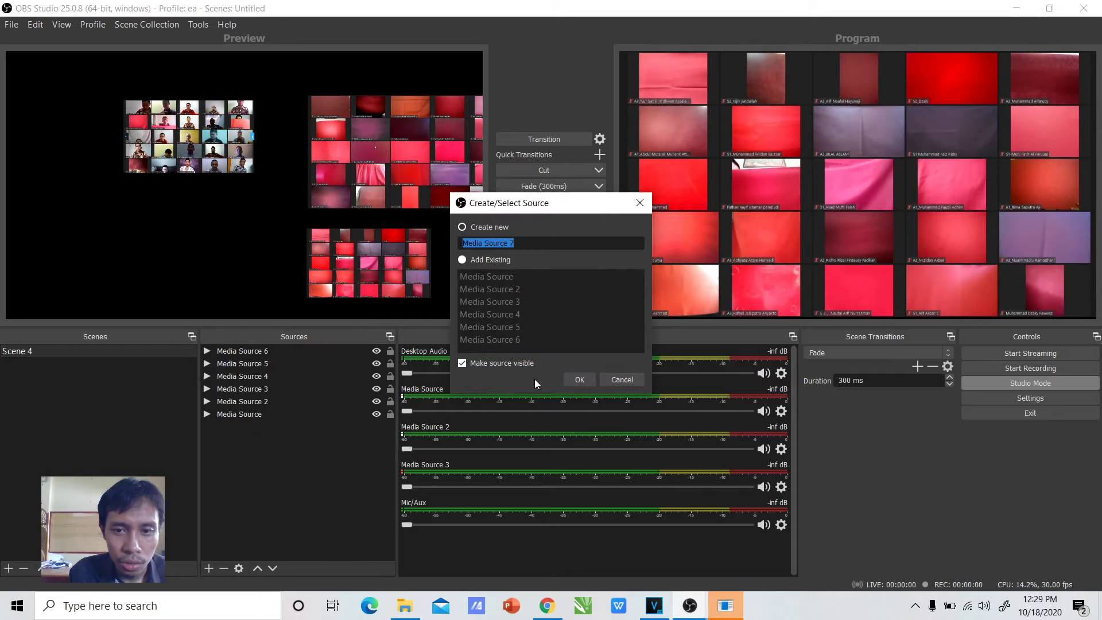
left_click(488, 262)
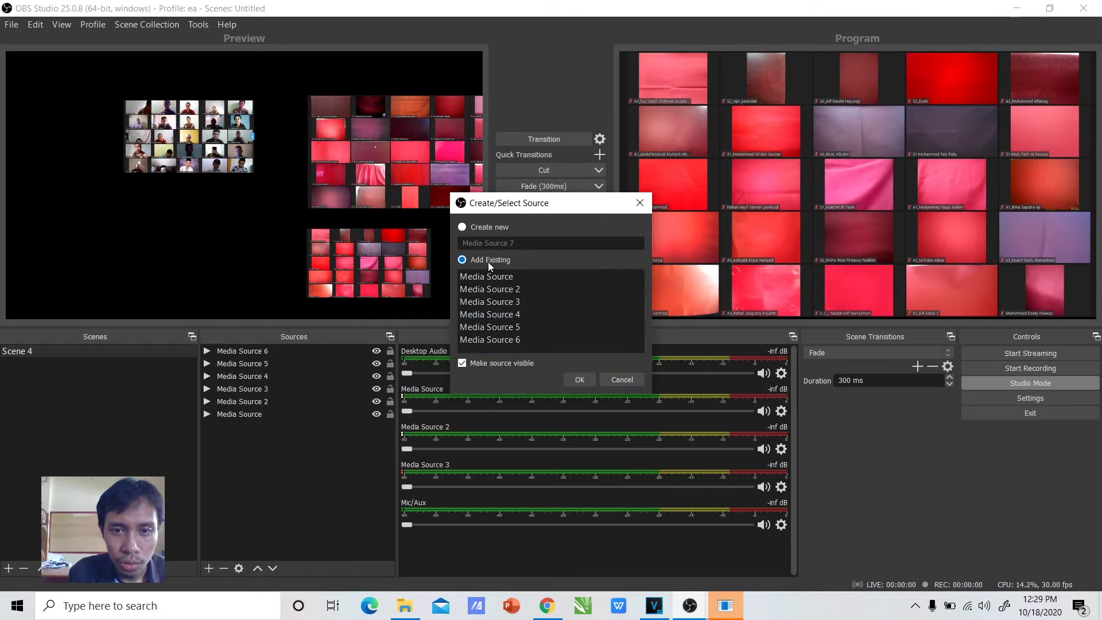
left_click(486, 230)
left_click(585, 378)
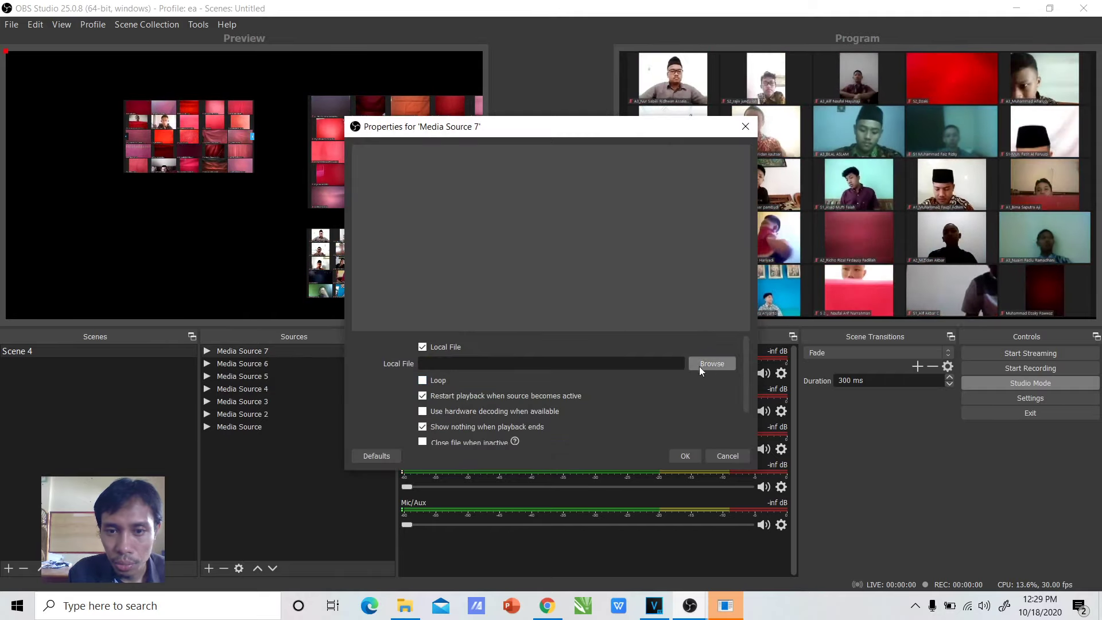
left_click(439, 381)
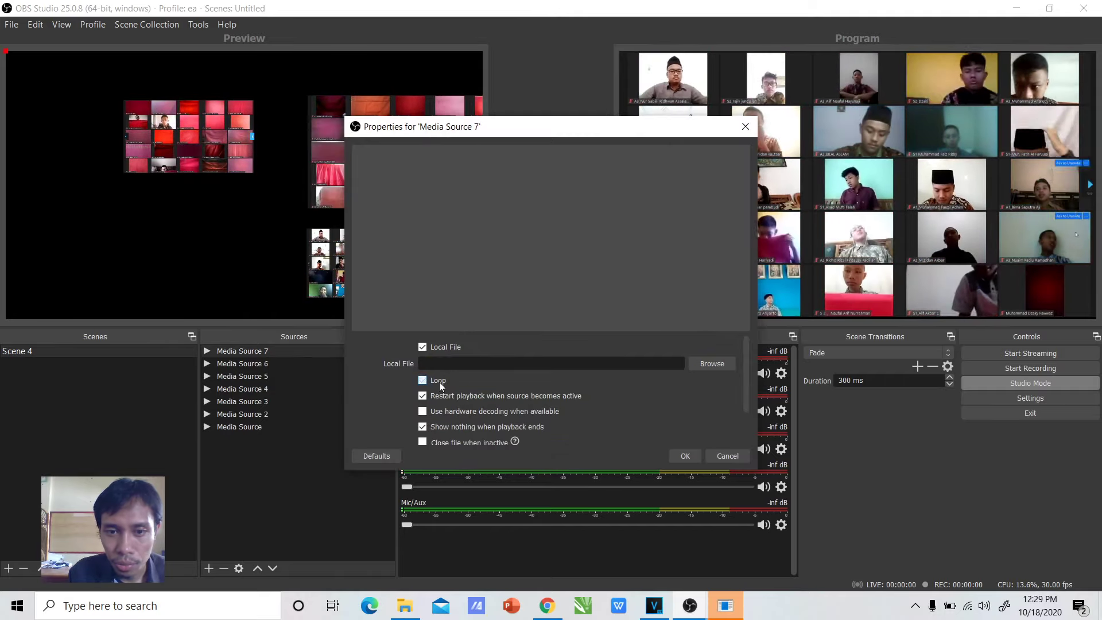
left_click(712, 364)
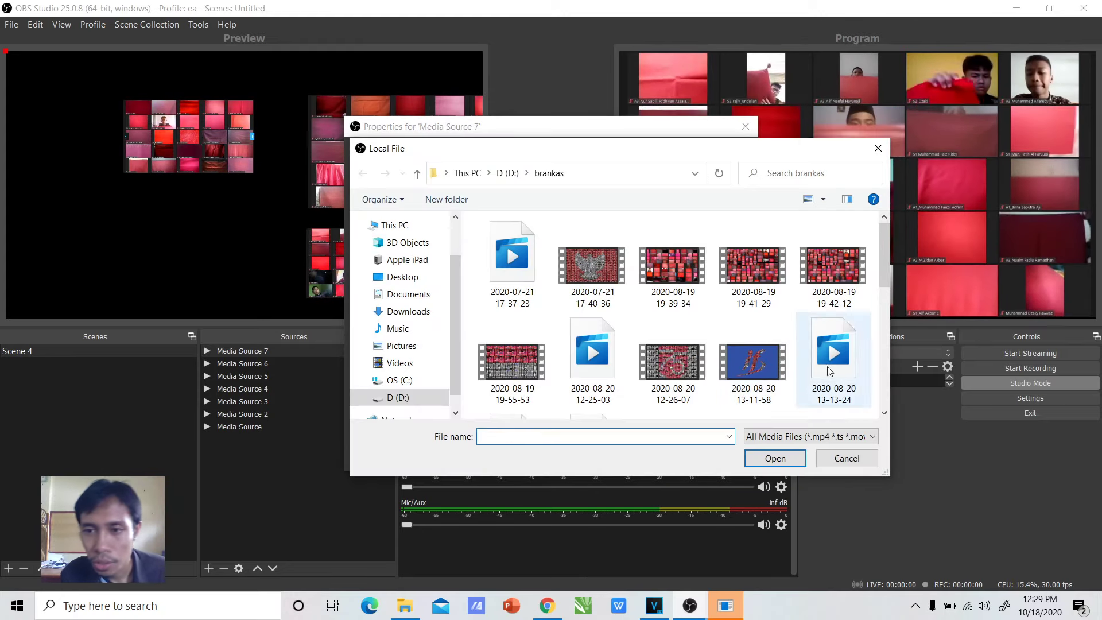
left_click_drag(883, 255, 883, 360)
left_click(834, 327)
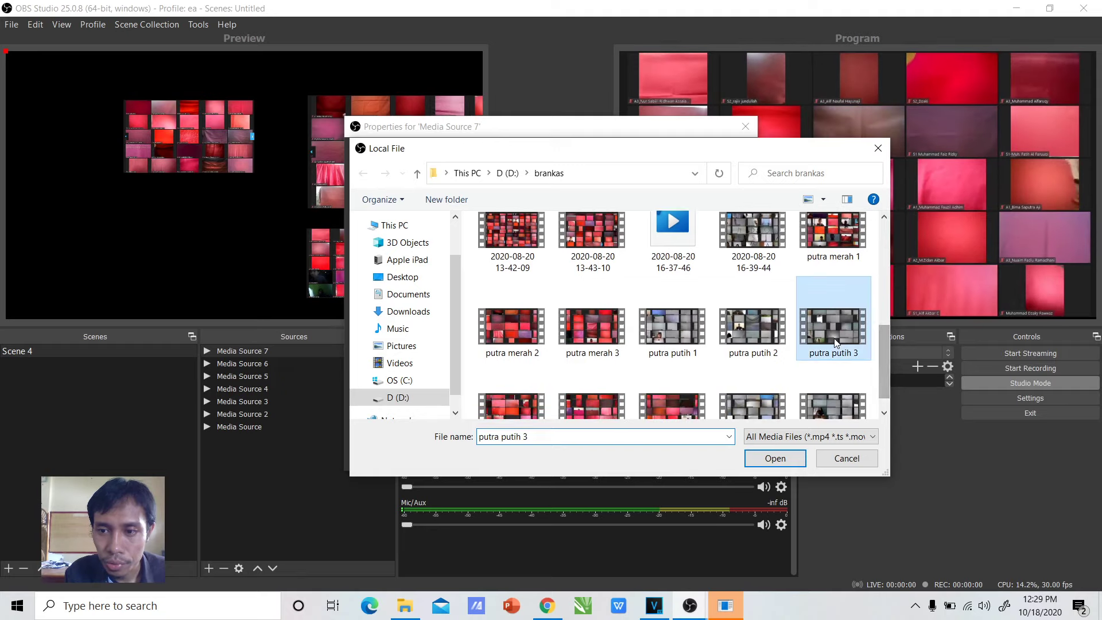
left_click(776, 459)
left_click(693, 456)
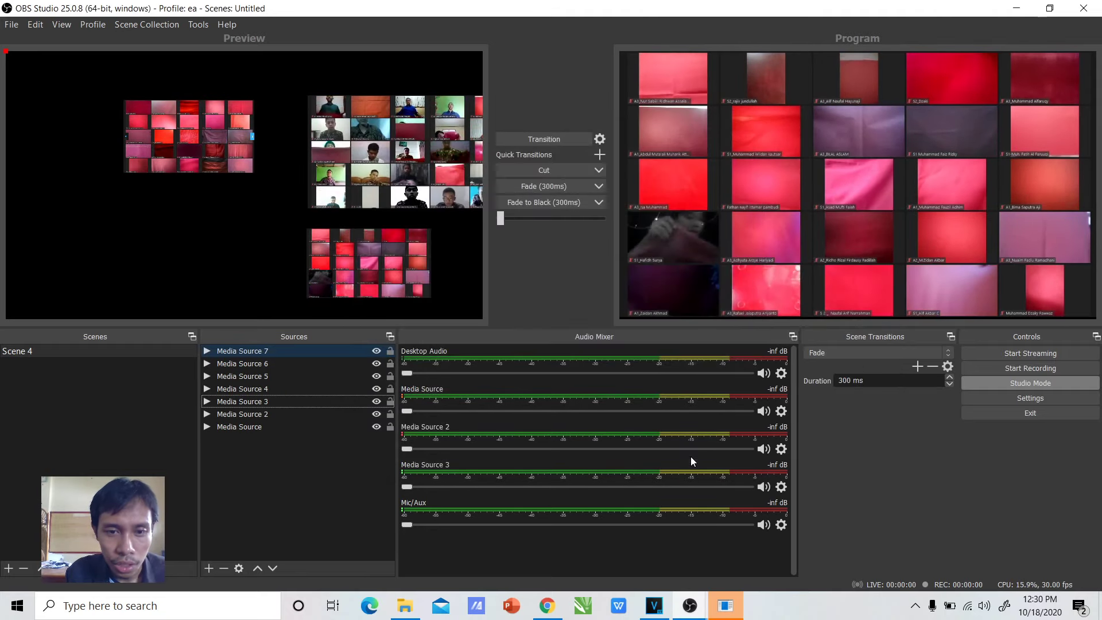
Step: Add Media Source 8 as a new media source that plays the putri merah 3 clip from the brankas folder
left_click(210, 569)
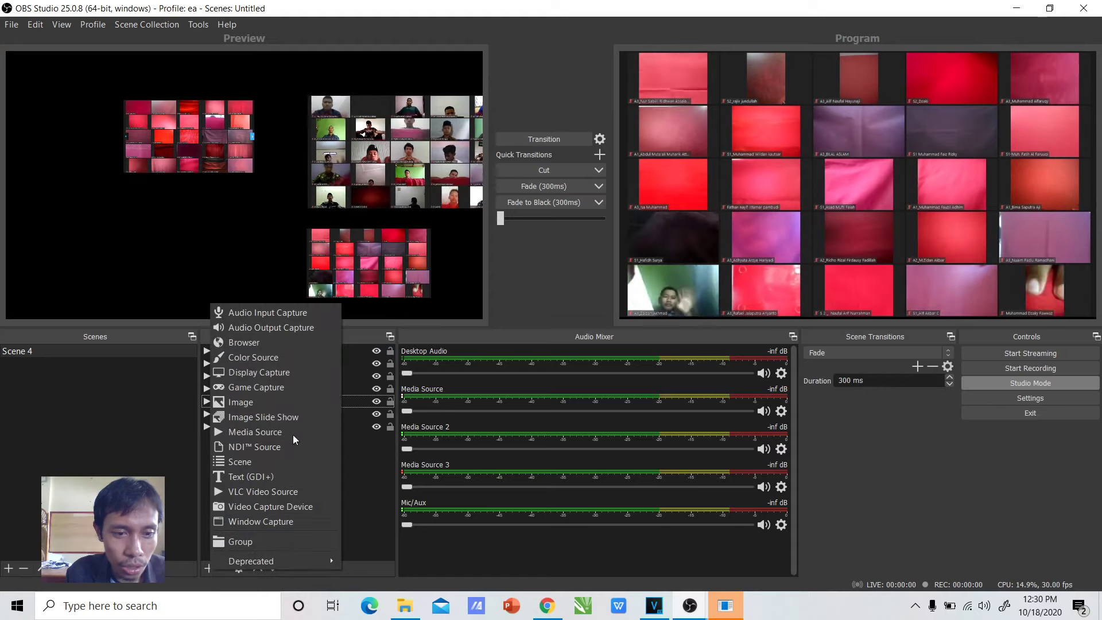
left_click(256, 432)
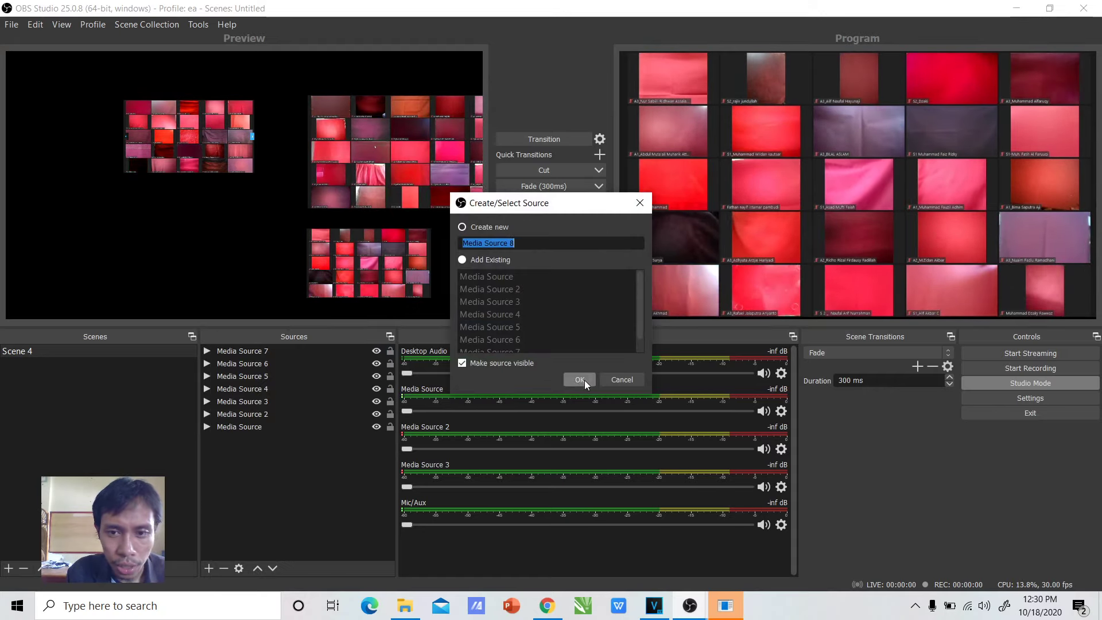
left_click(581, 380)
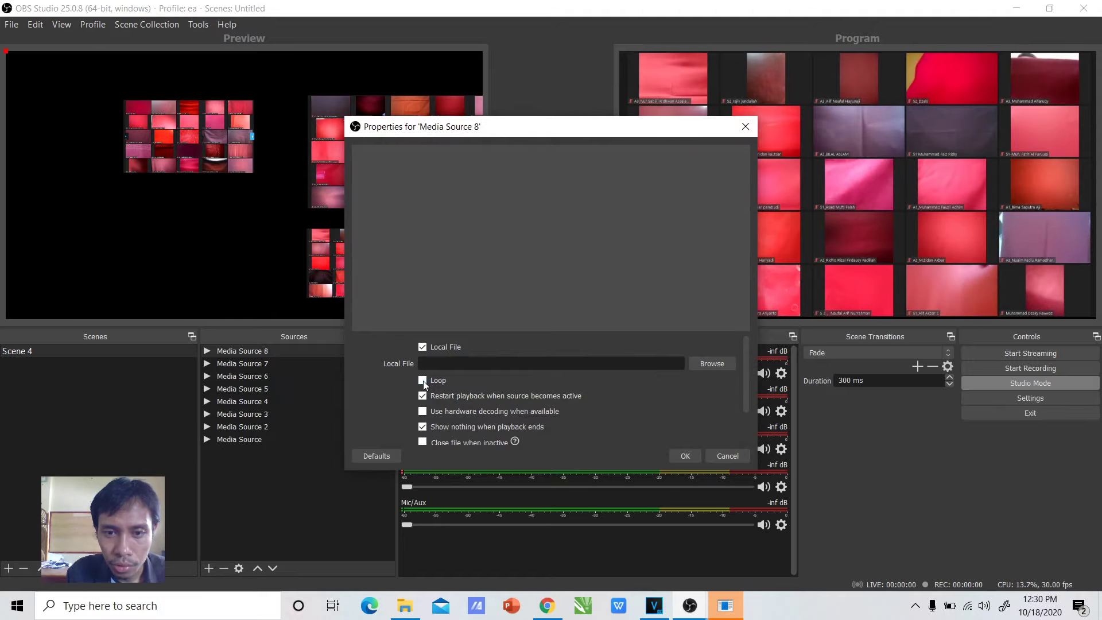
left_click(697, 367)
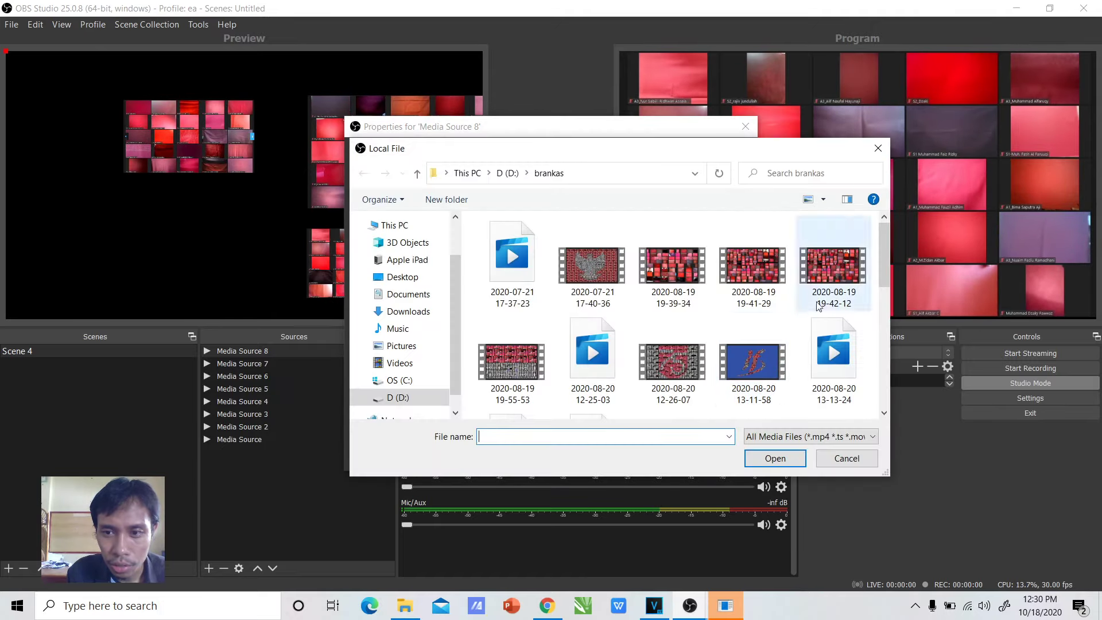
left_click_drag(886, 222, 889, 361)
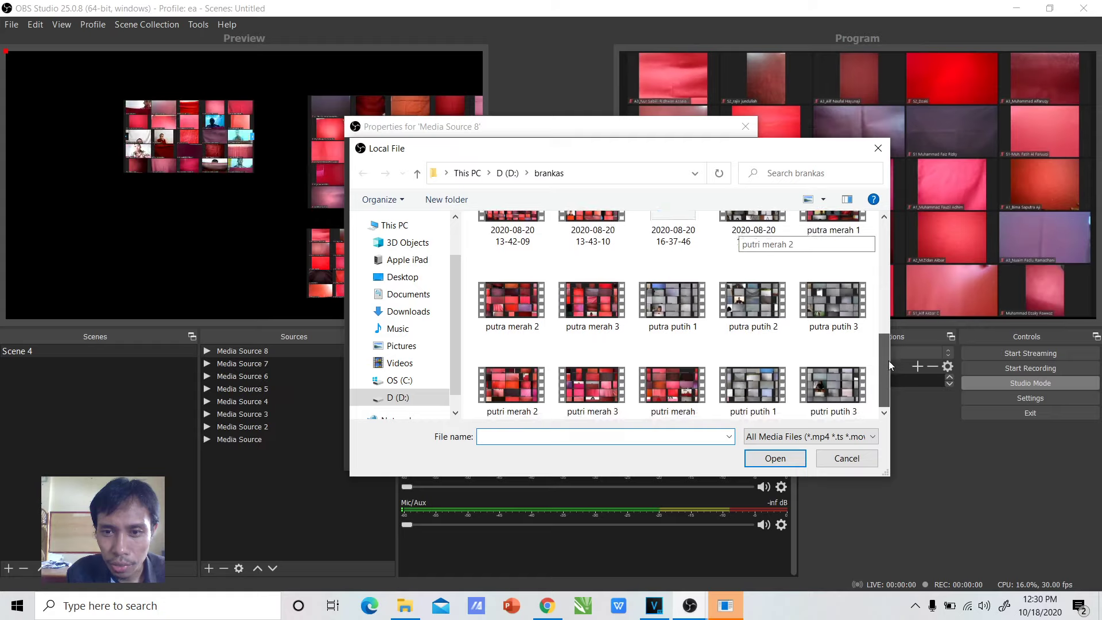
left_click(592, 388)
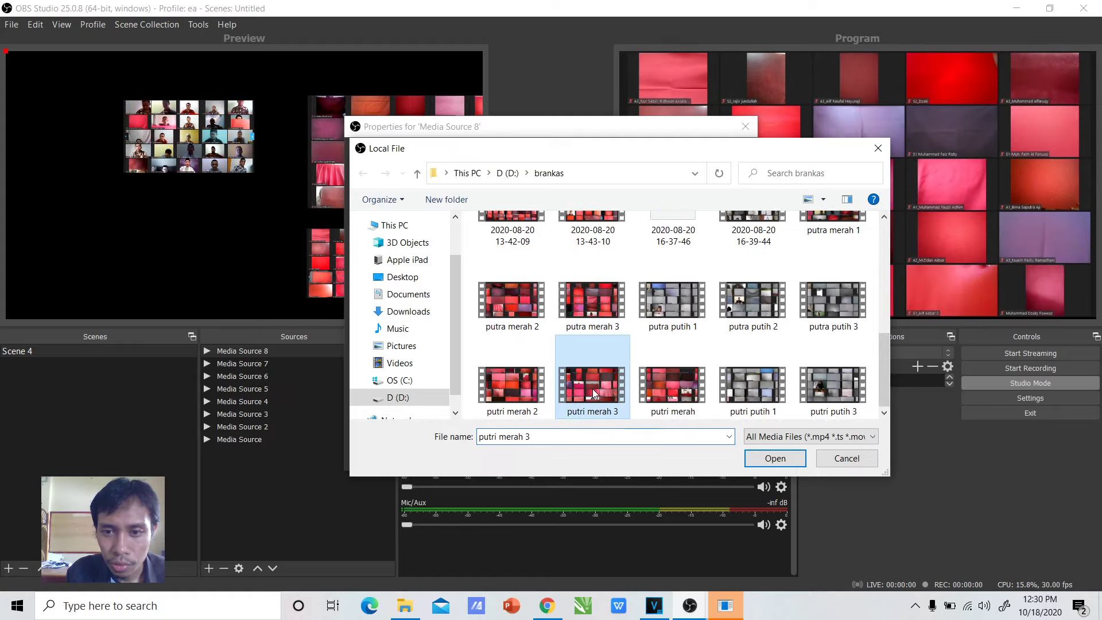
left_click(762, 459)
left_click(683, 458)
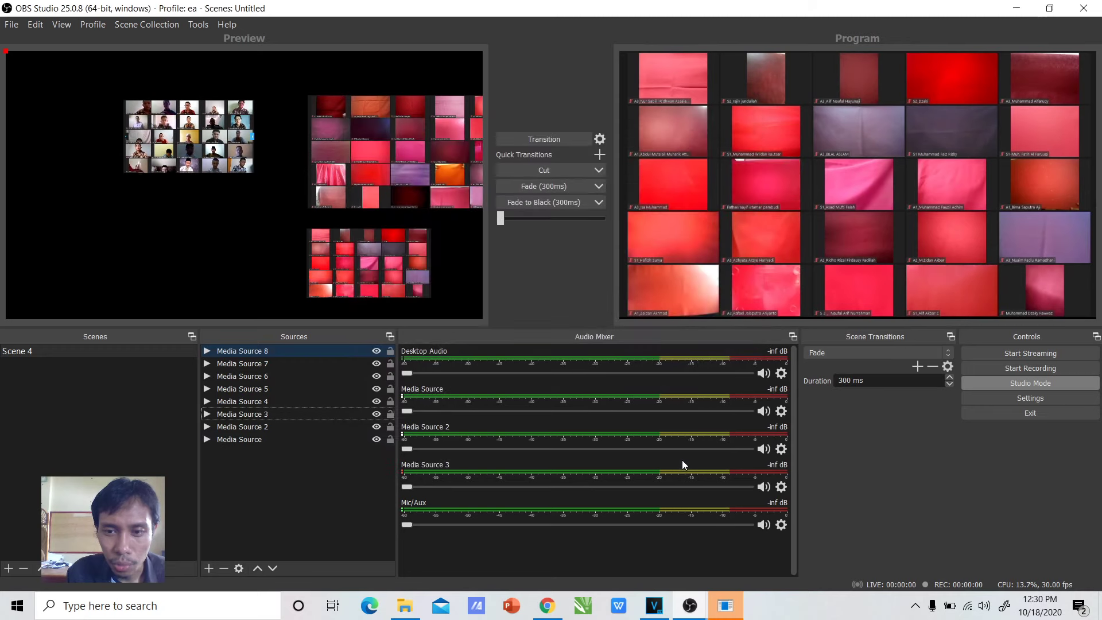
left_click(209, 569)
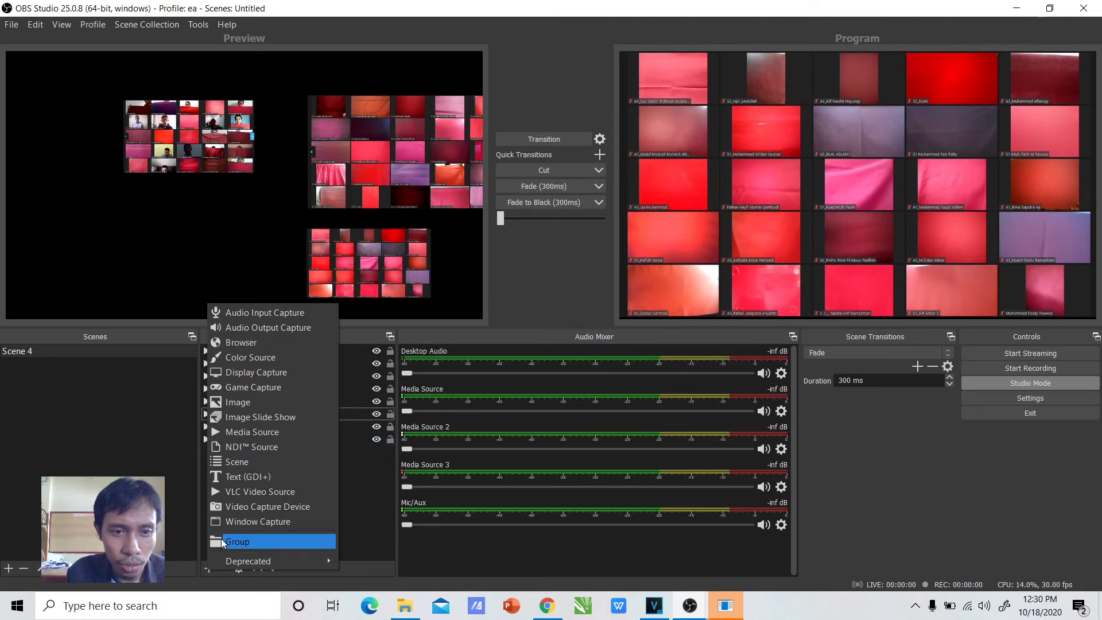
left_click(234, 521)
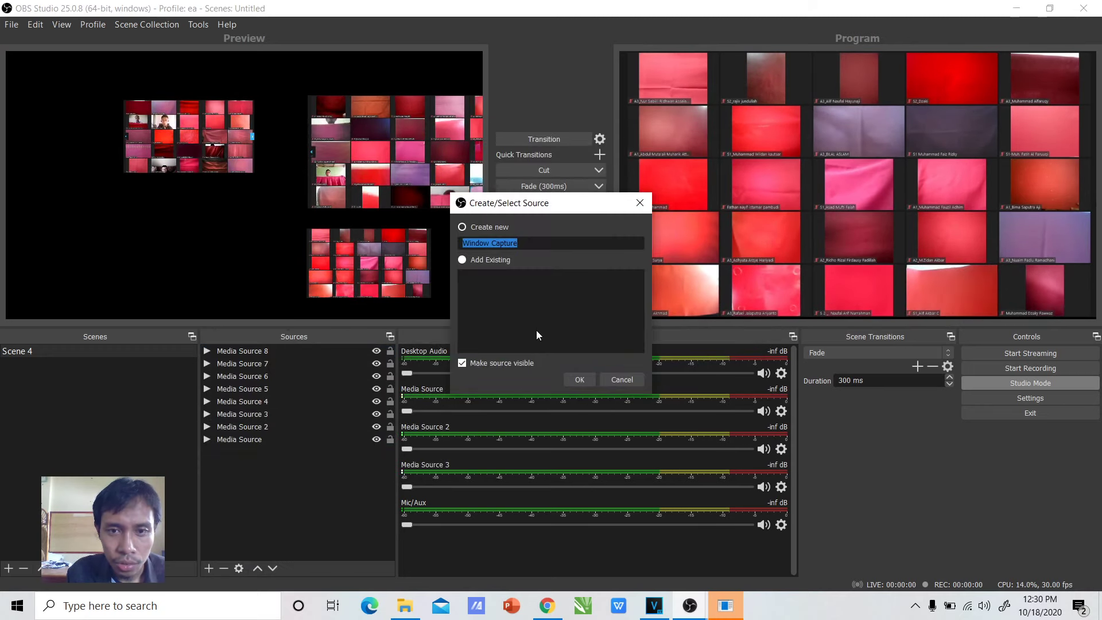
left_click(617, 384)
Step: Add Media Source 9 as a looping media source that plays the putri merah clip from the brankas folder
left_click(208, 569)
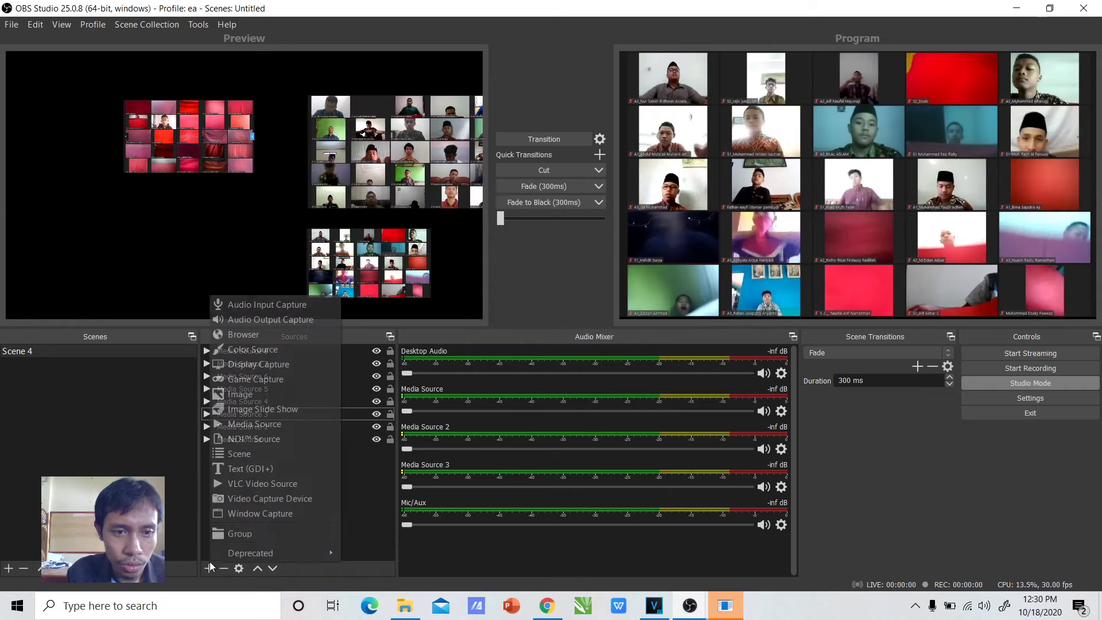
left_click(229, 426)
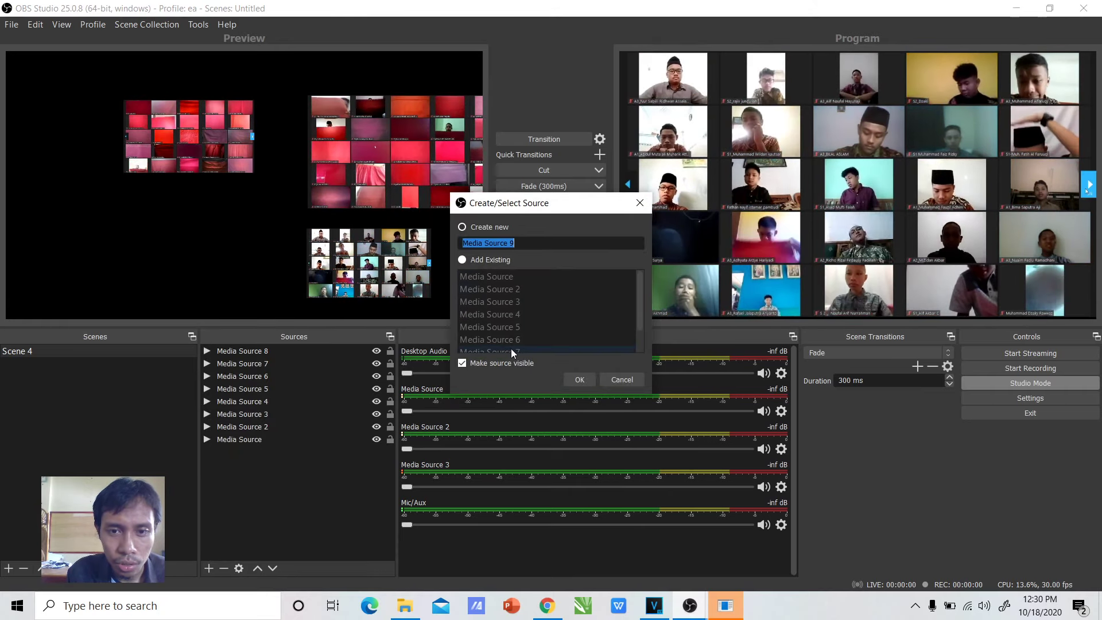
left_click(578, 378)
left_click(423, 380)
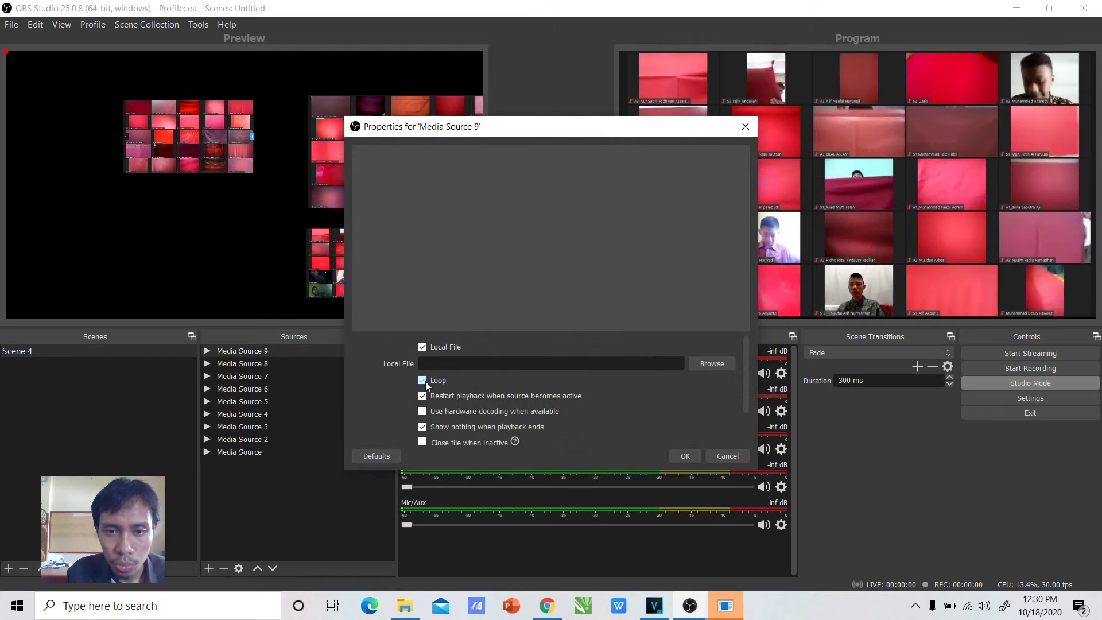
left_click(719, 365)
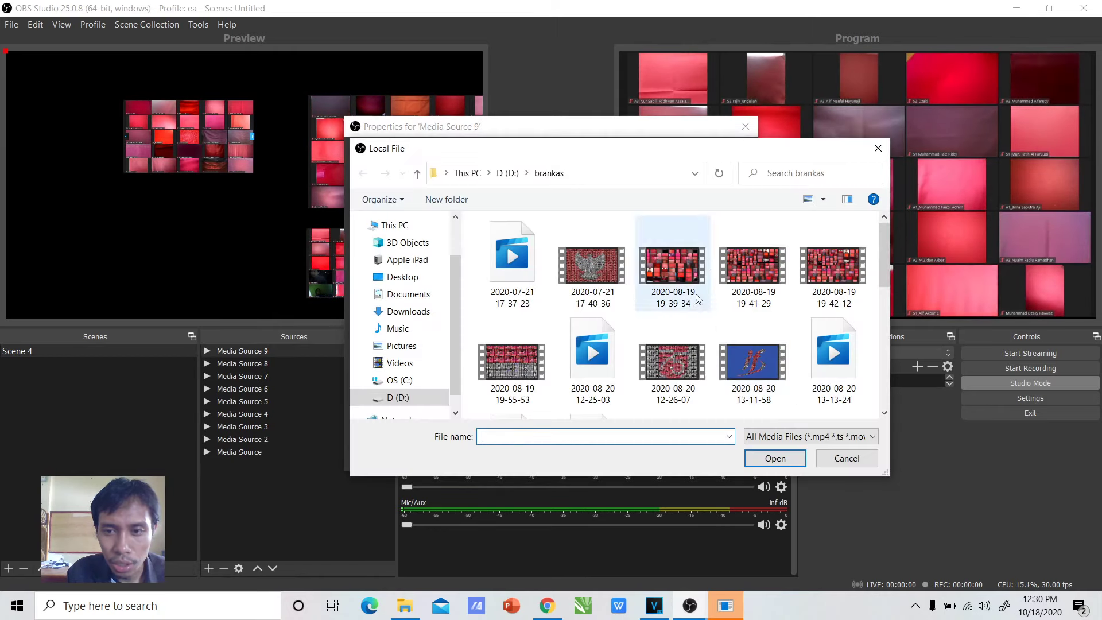
left_click_drag(884, 263, 887, 397)
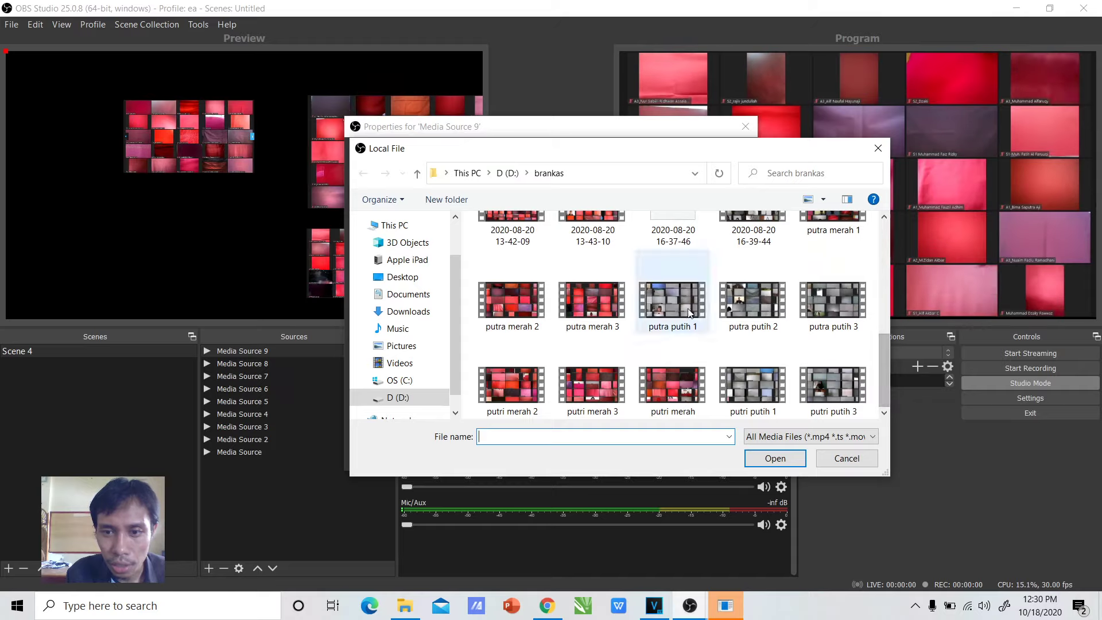
left_click(671, 381)
left_click(775, 458)
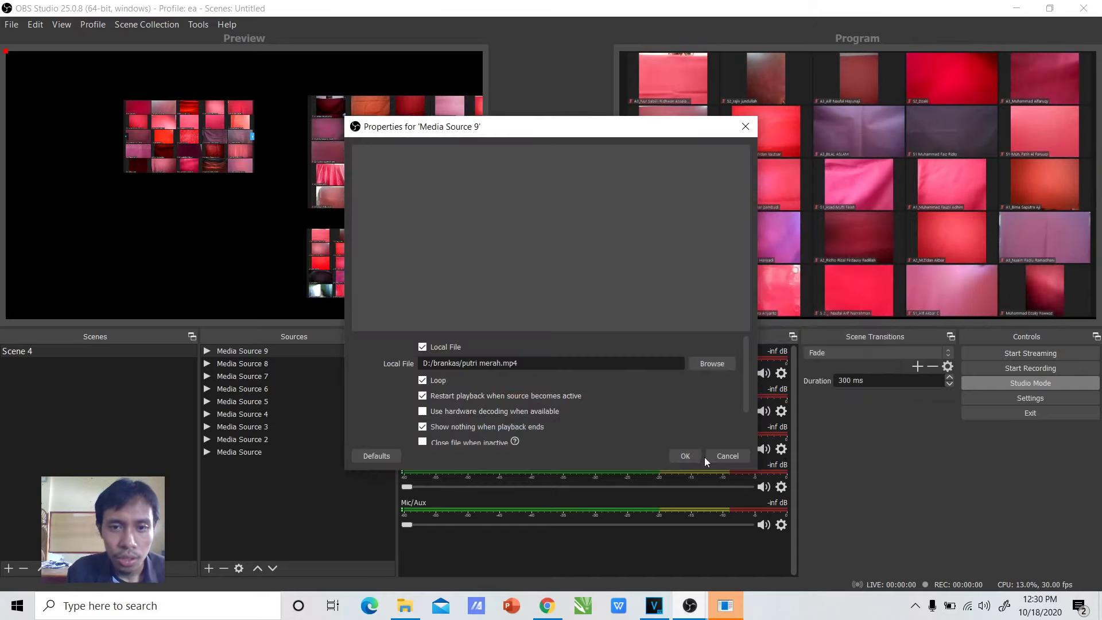
left_click(685, 457)
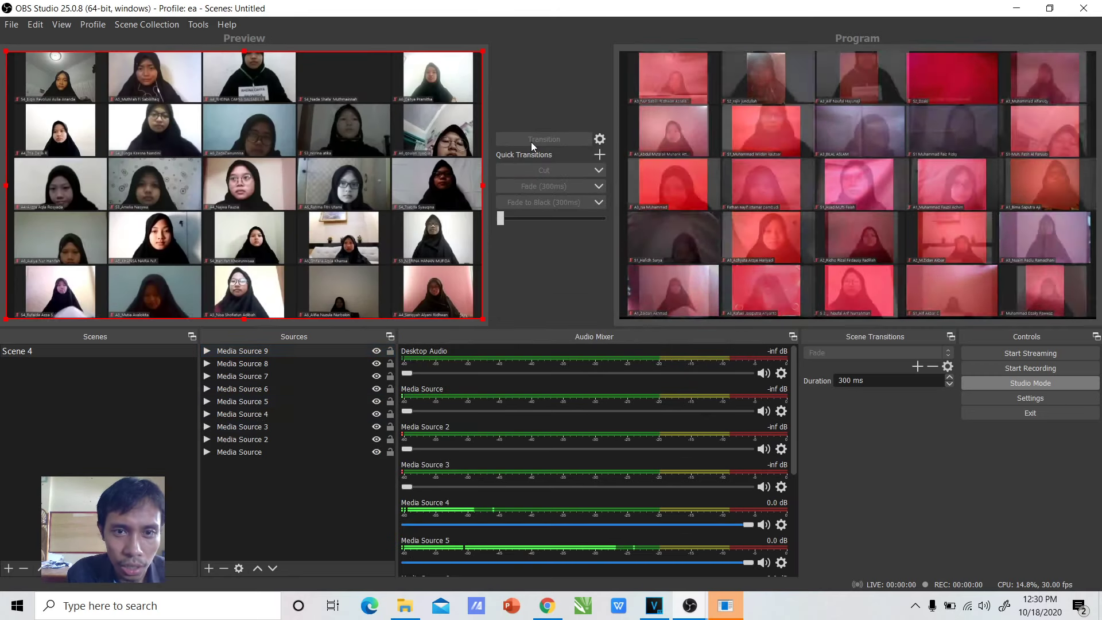
Step: Transition the preview to the program output, then shrink Media Source 9 to about half size and move it to the canvas's lower-right area
left_click(532, 142)
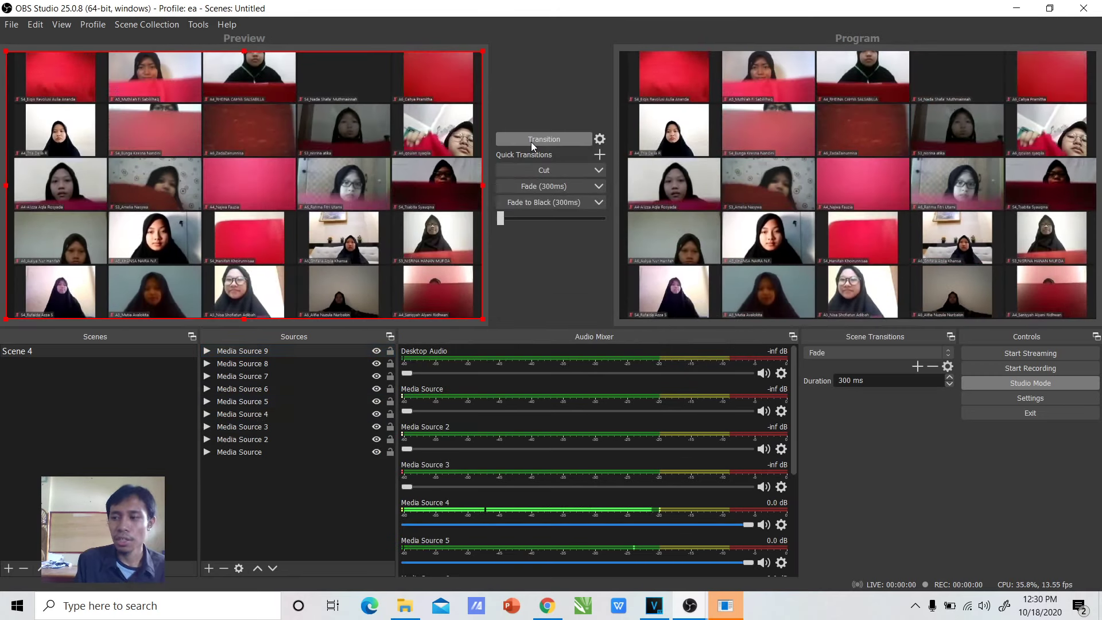
left_click_drag(215, 127, 153, 116)
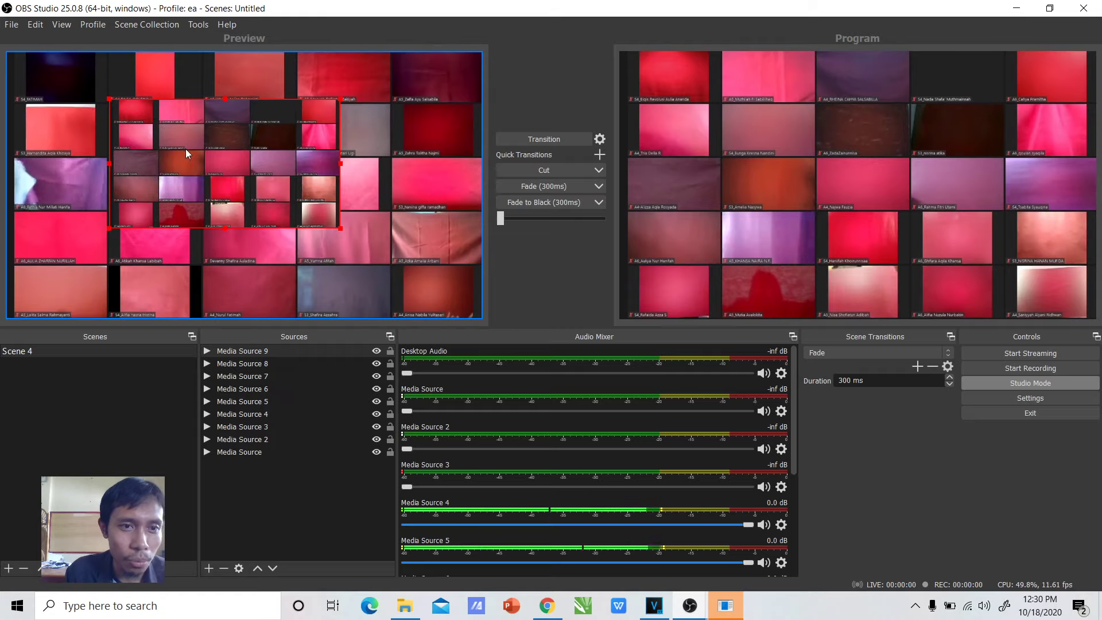
left_click_drag(184, 150, 297, 176)
left_click_drag(304, 213, 354, 248)
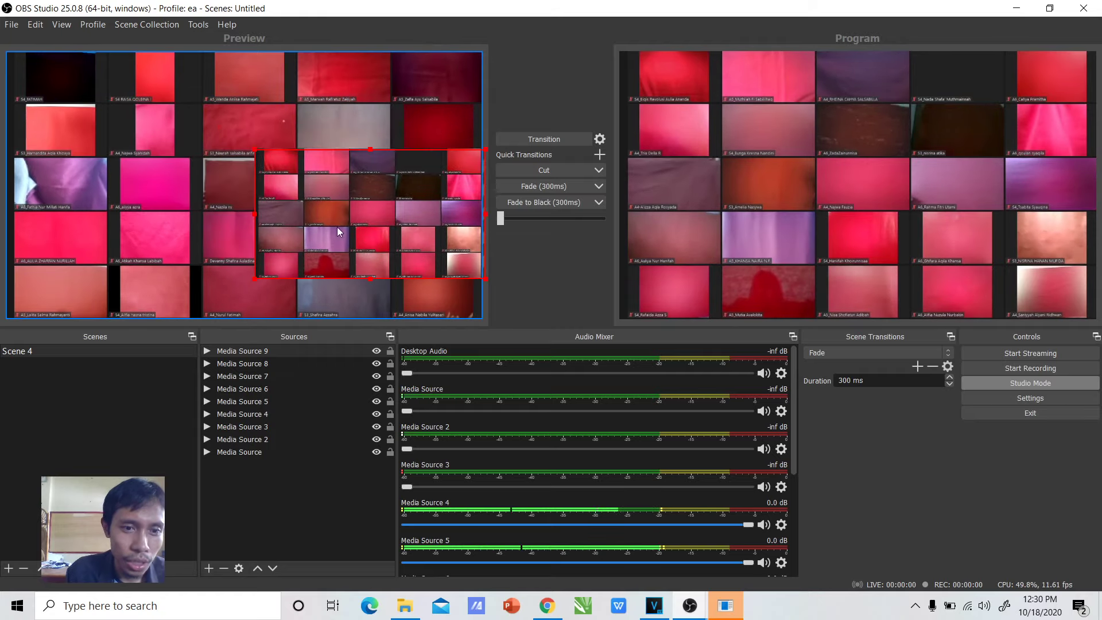
left_click(284, 519)
Step: Add an Image source that shows the numeral 1 picture 12.png from the Desktop folder
left_click(209, 568)
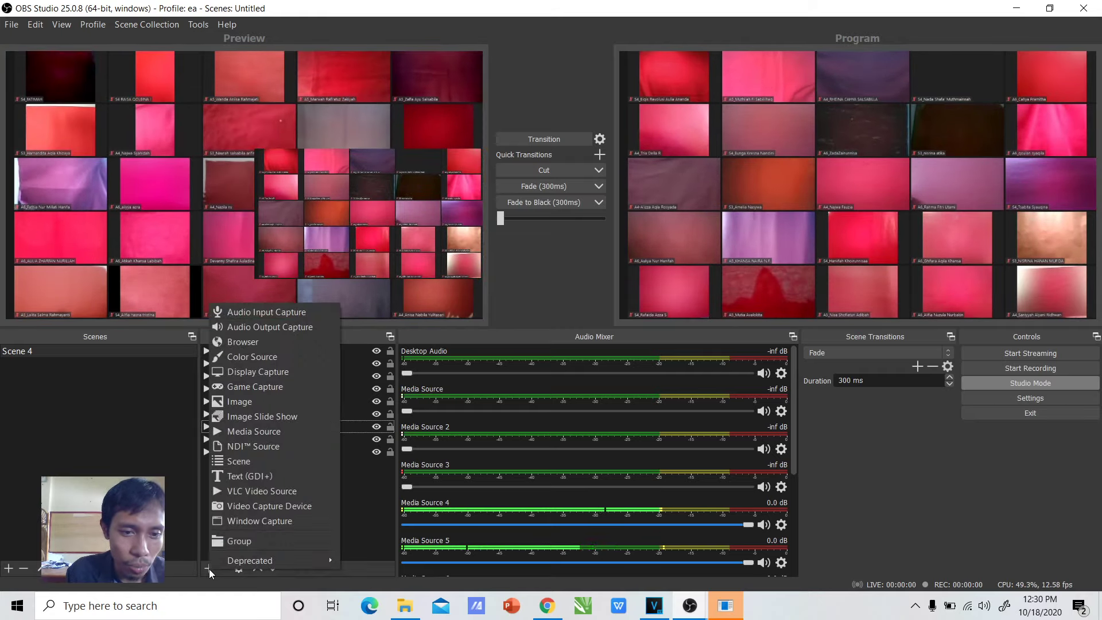
left_click(239, 401)
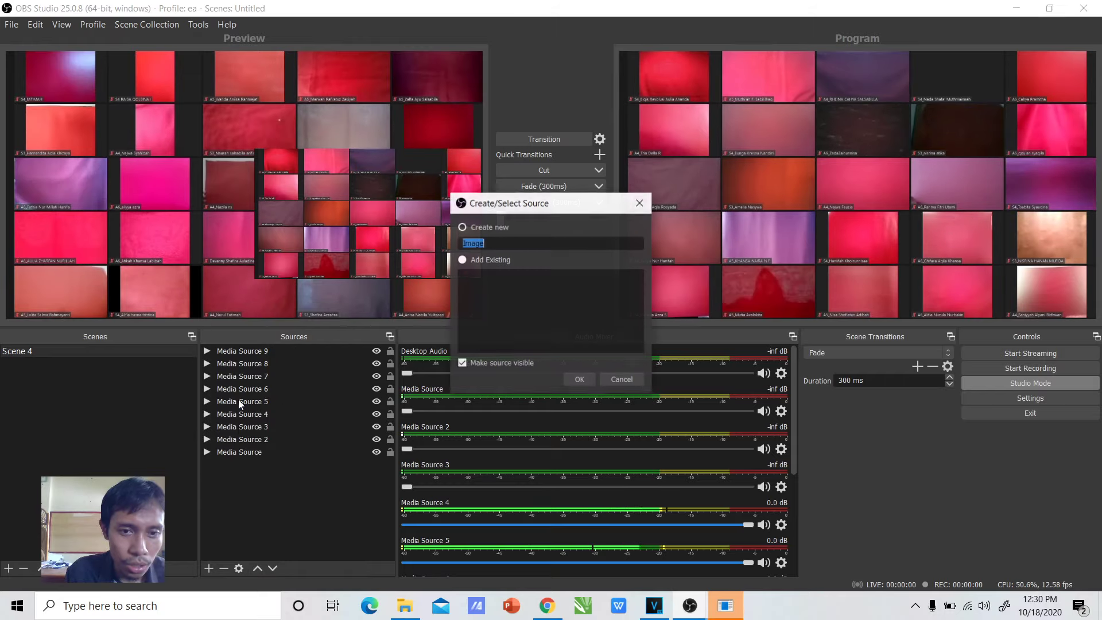
left_click(578, 380)
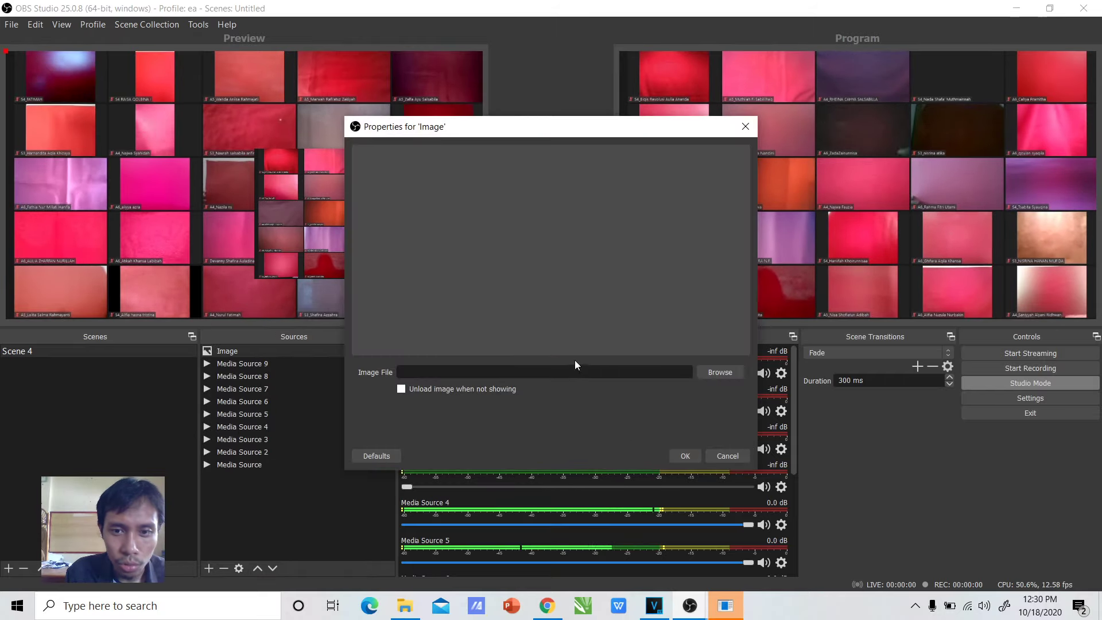
left_click(719, 372)
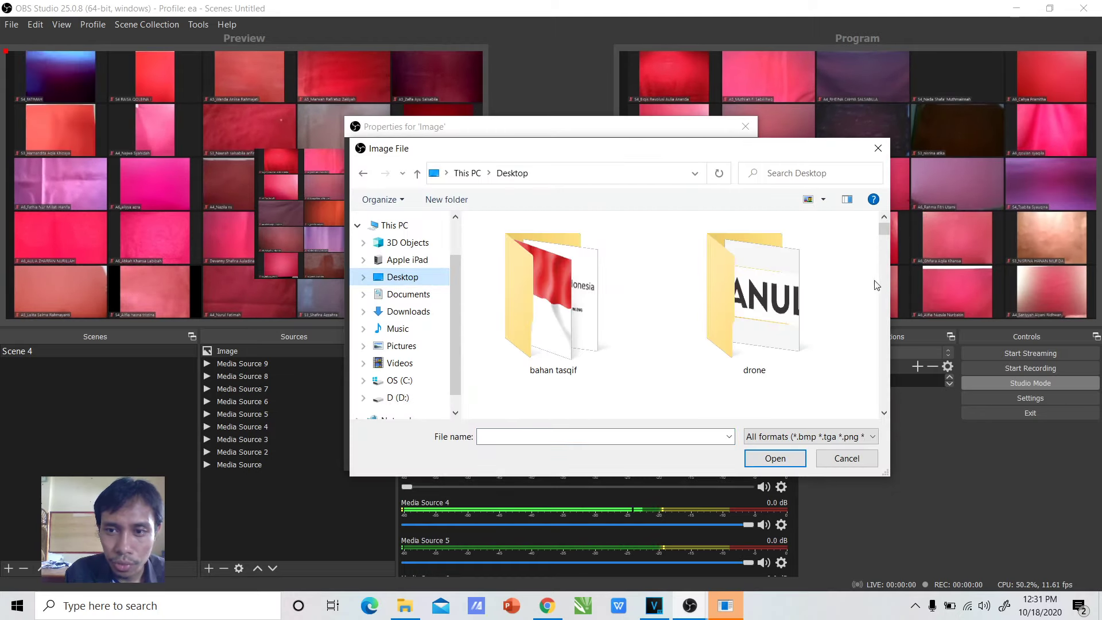
mouse_move(883, 232)
left_mouse_down()
mouse_move(883, 270)
mouse_move(882, 253)
left_mouse_up()
left_click(612, 284)
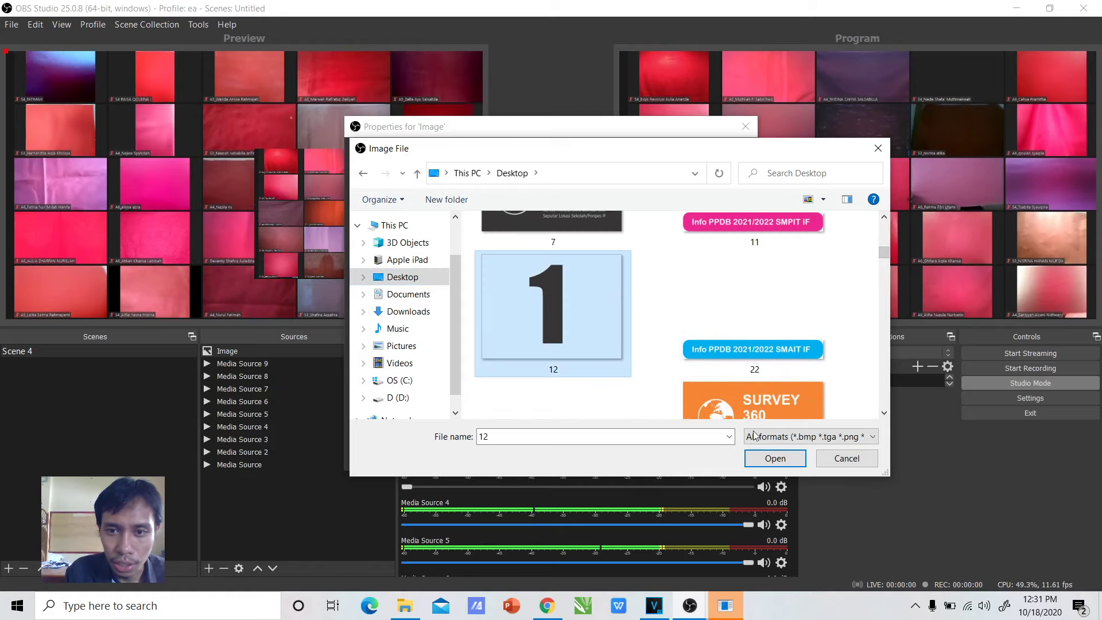
left_click(774, 458)
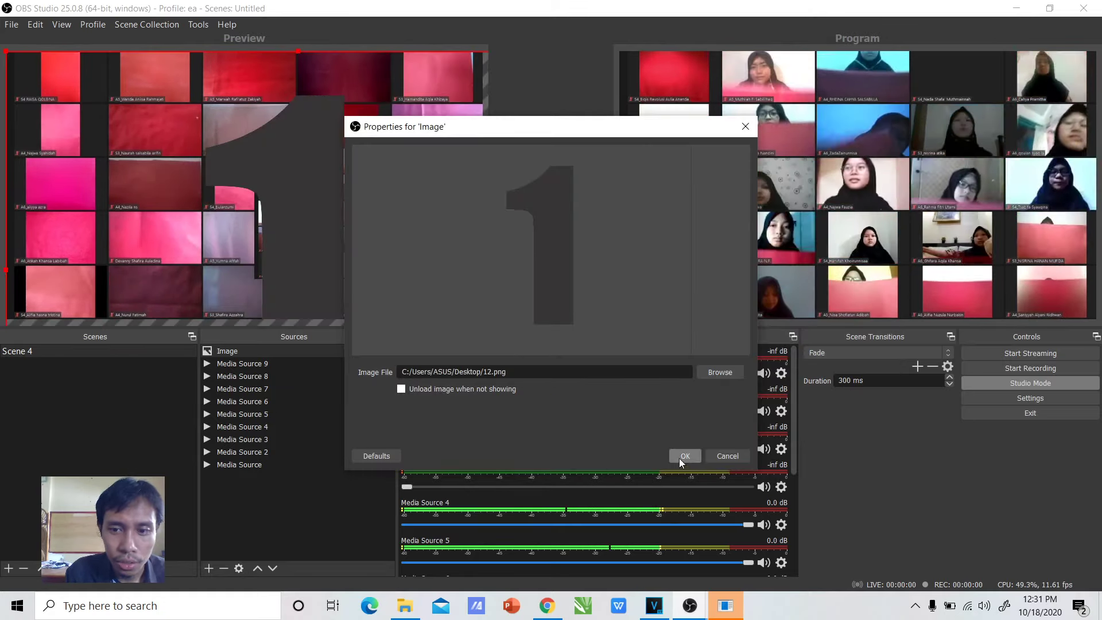
left_click(681, 455)
Step: Shrink the numeral 1 image, centre it on the preview canvas and lock it against changes
left_click_drag(281, 163, 305, 187)
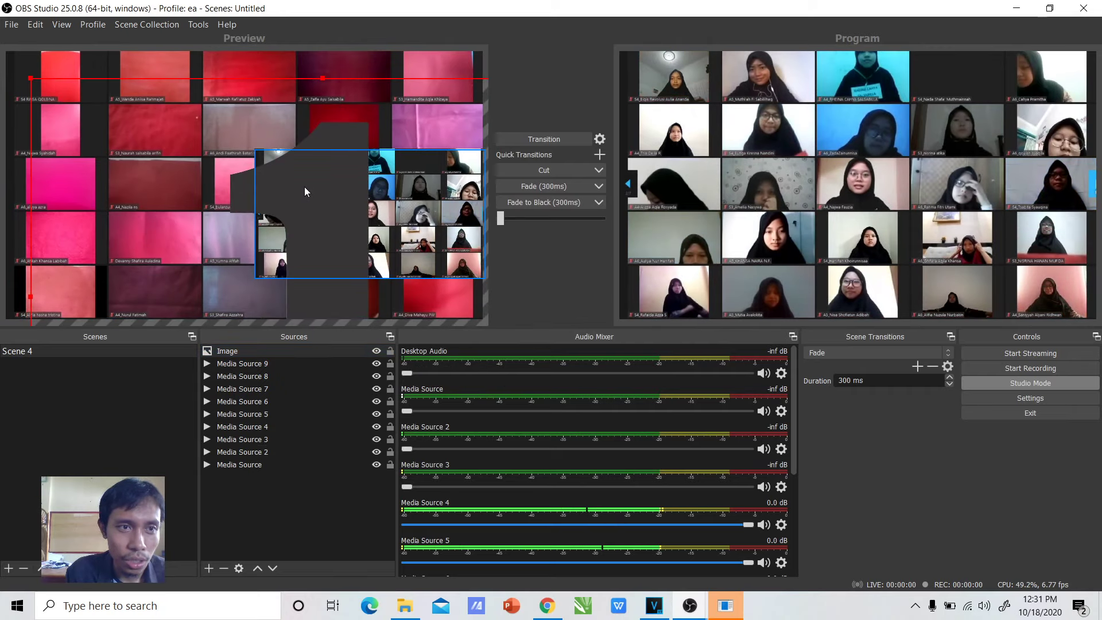
left_click_drag(29, 80, 249, 105)
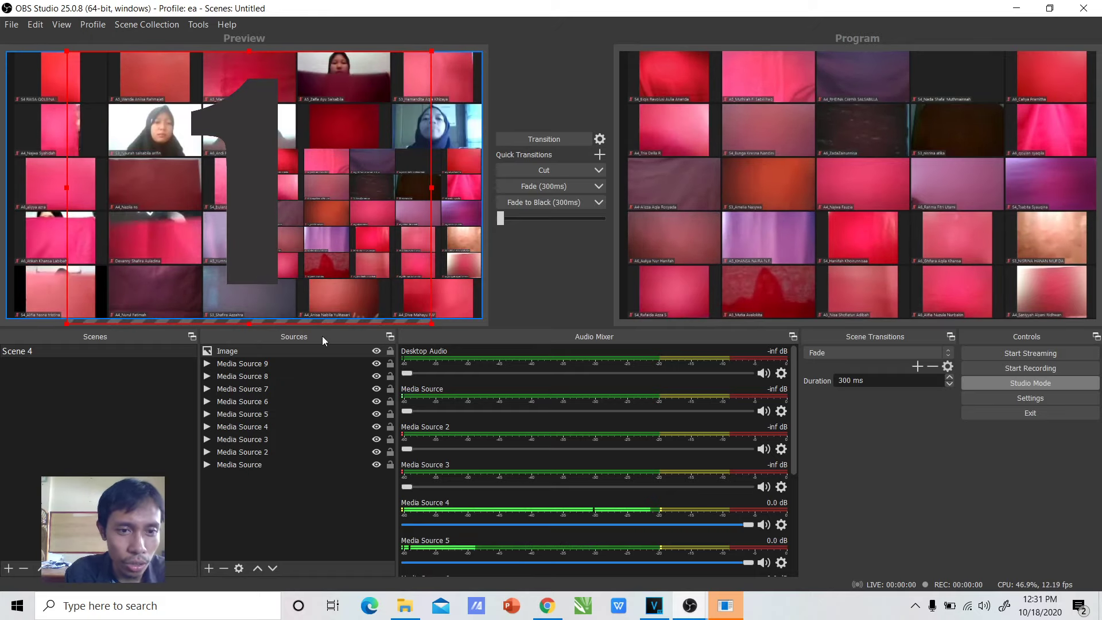
left_click(277, 511)
left_click(321, 352)
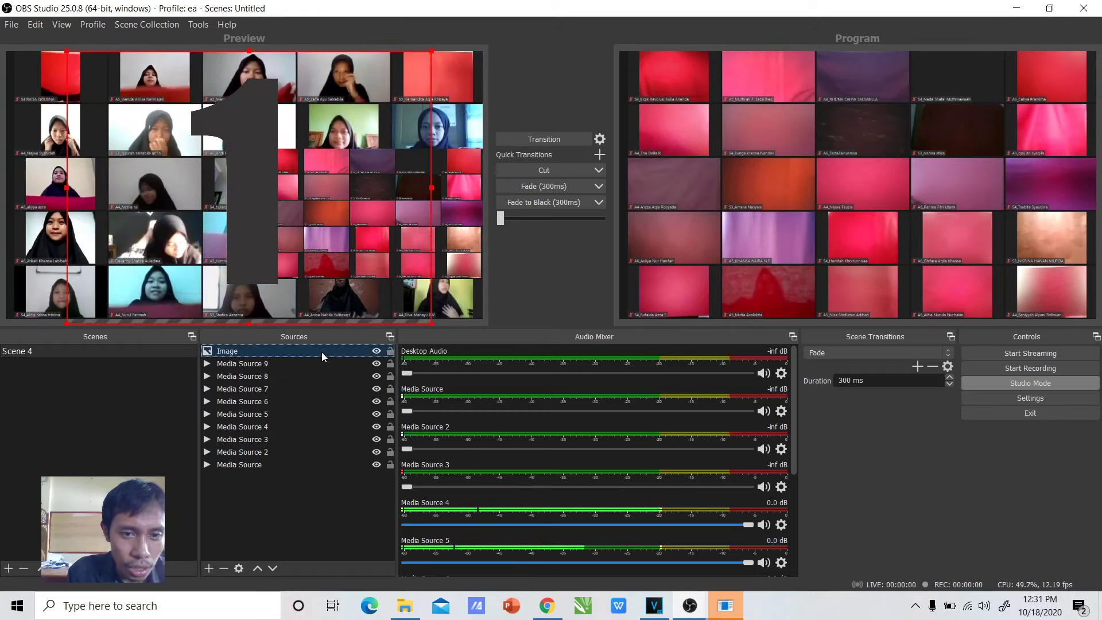
left_click(390, 352)
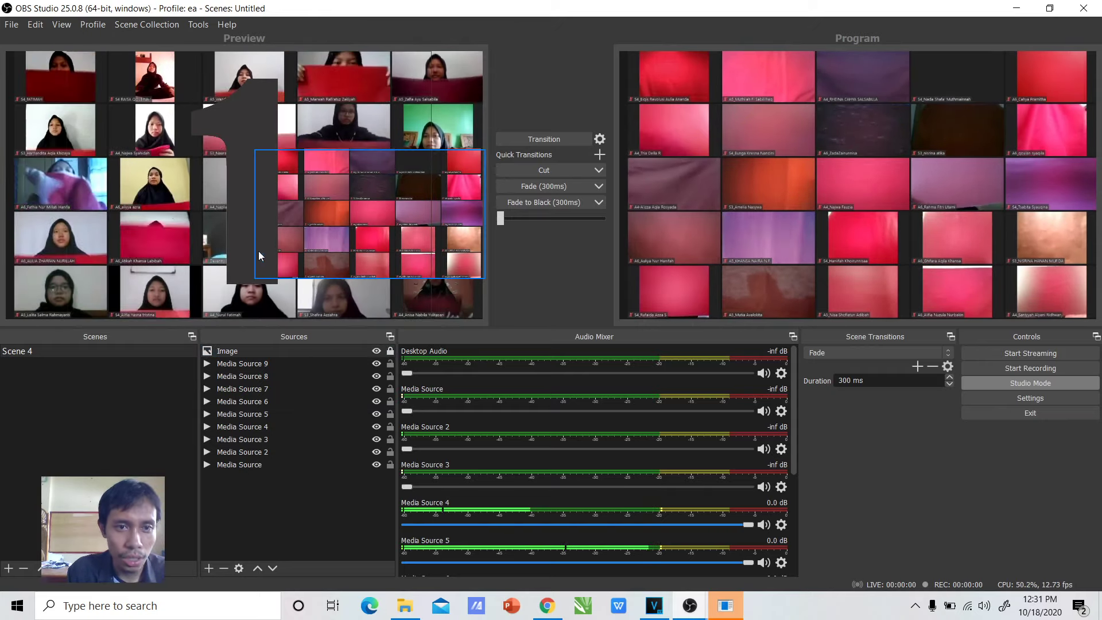
left_click(270, 351)
Step: Shrink Media Sources 8 and 9 and stack them along the canvas's right edge, with Media Source 8 above Media Source 9
left_click(174, 242)
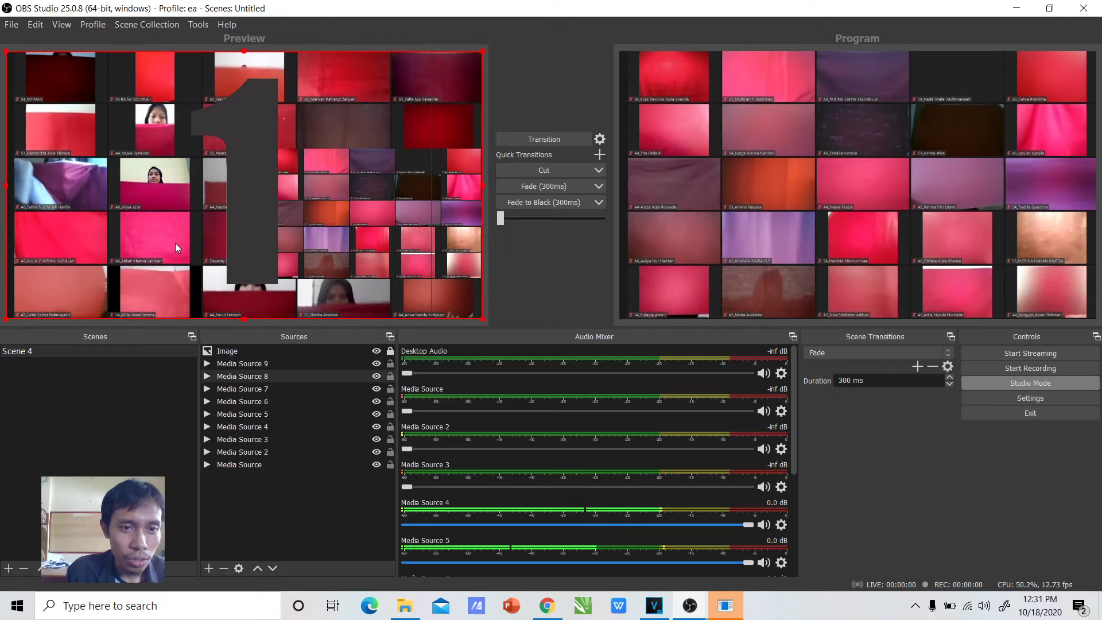
left_click_drag(54, 77, 364, 239)
left_click(365, 244)
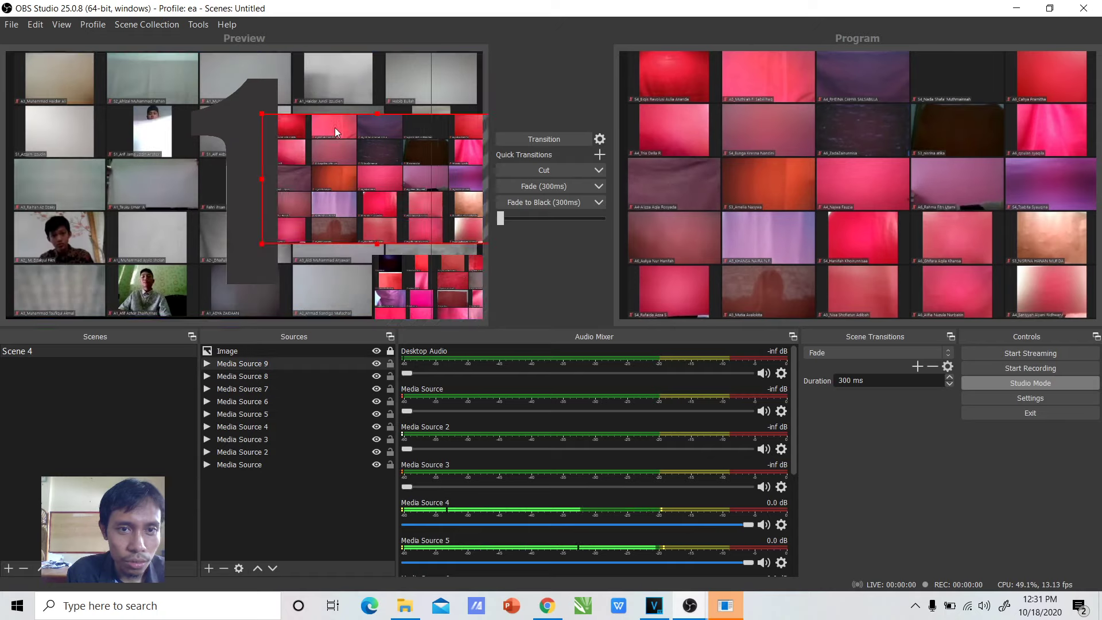
left_click_drag(252, 76, 389, 150)
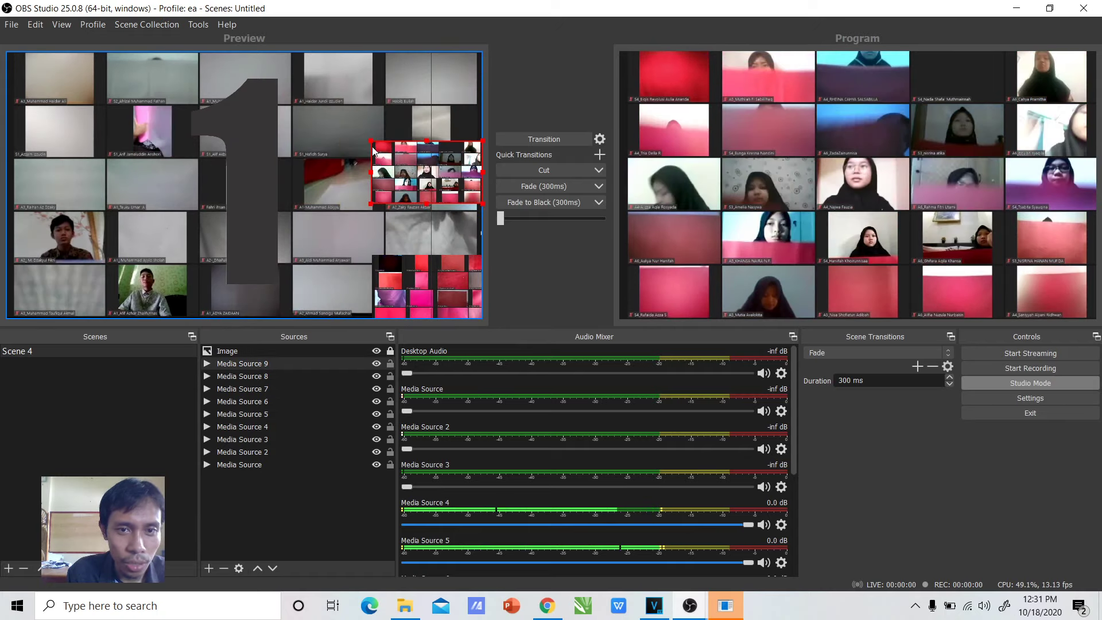
left_click_drag(406, 288, 387, 95)
Step: Shrink Media Sources 7 and 6 and stack them just to the right of the numeral 1, with Media Source 6 below
left_click(233, 122)
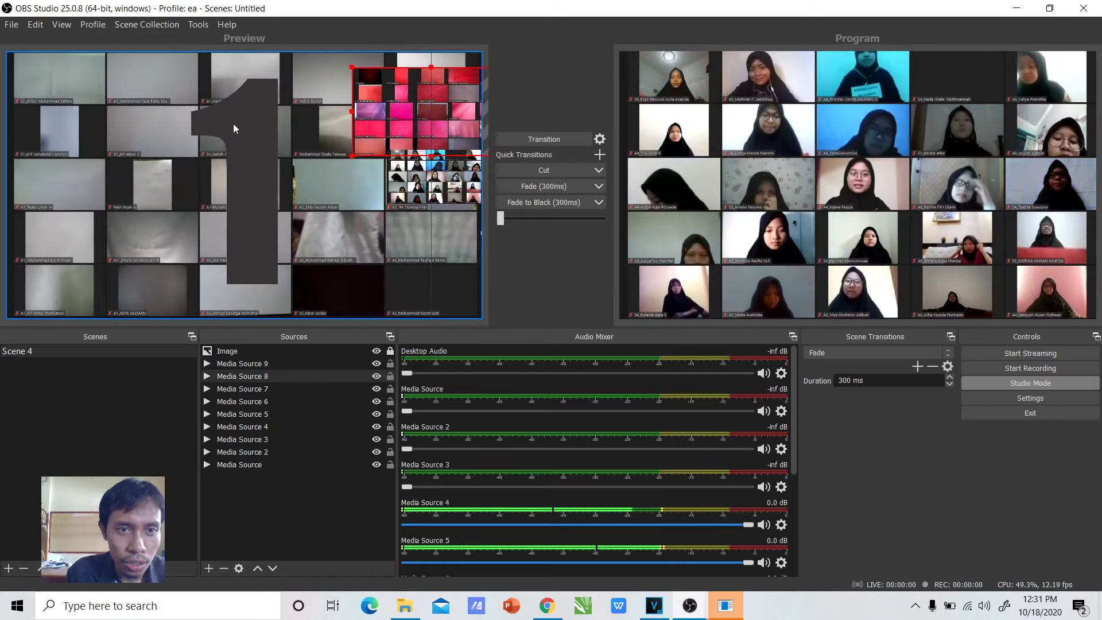
left_click_drag(5, 55, 369, 241)
left_click_drag(410, 284, 323, 202)
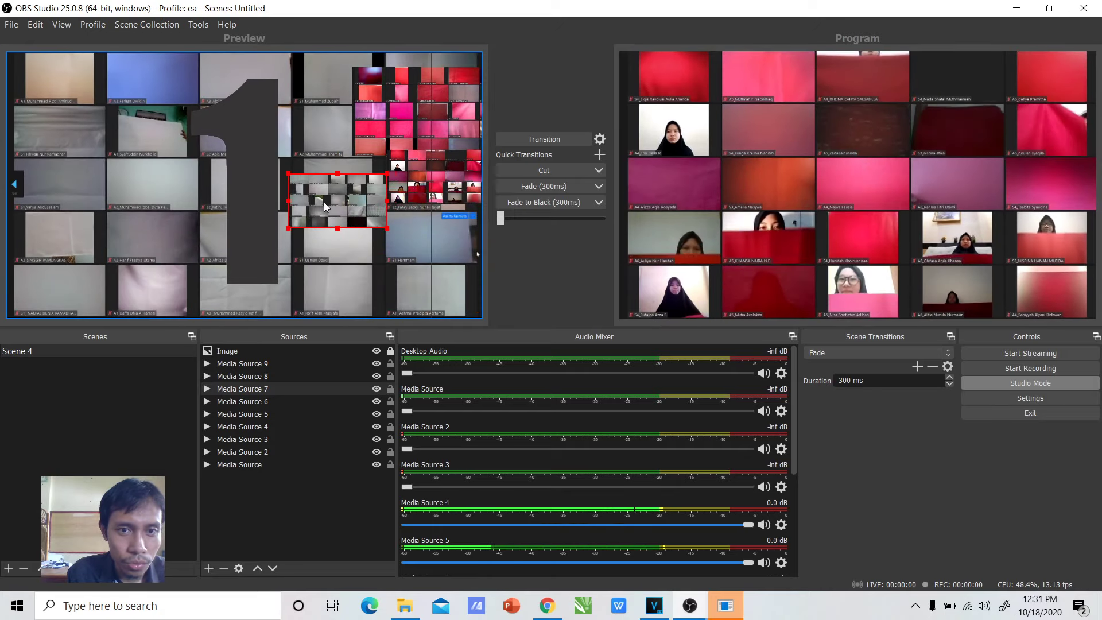
left_click(74, 108)
left_click_drag(9, 56, 325, 253)
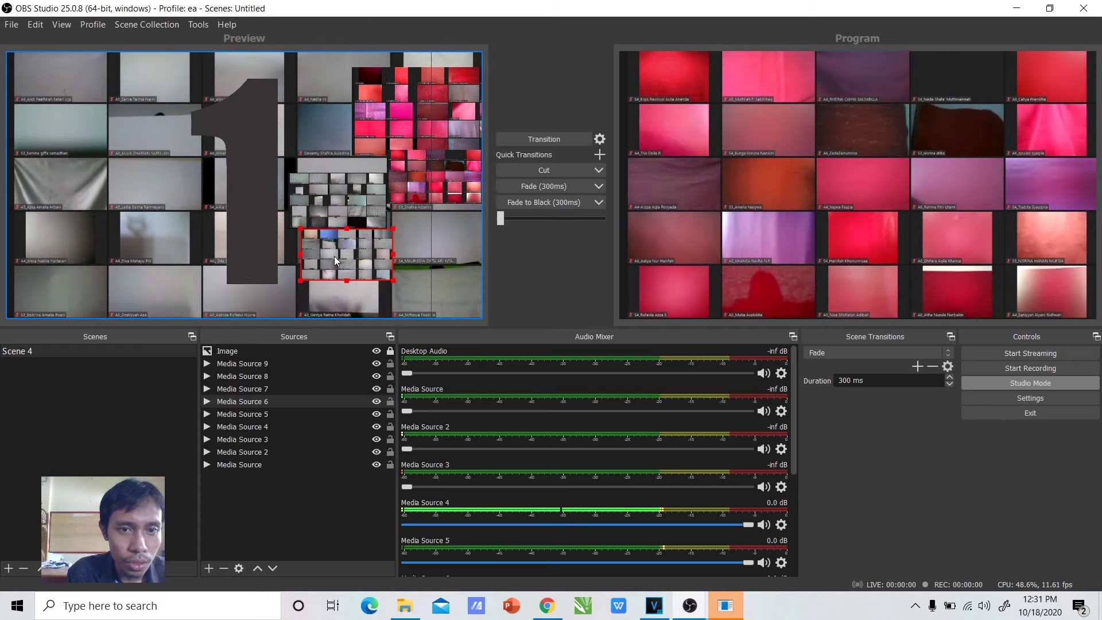
Step: Shrink Media Sources 5 and 4, fitting Media Source 4 into the lower-right corner of the preview canvas
left_click(46, 117)
left_click_drag(9, 54, 150, 121)
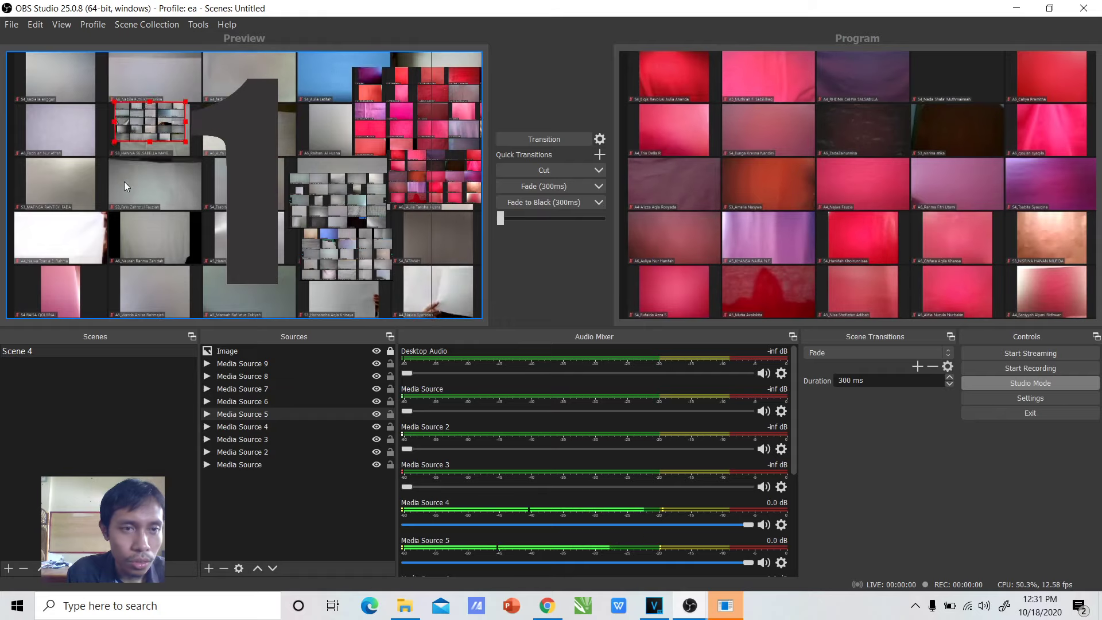
left_click(124, 182)
left_click_drag(6, 52, 412, 280)
Step: Move Media Sources 7, 5 and 6 to the left of the numeral 1 and shrink Media Source 2 on its right
left_click_drag(339, 215, 62, 256)
left_click_drag(127, 138, 131, 297)
left_click_drag(149, 161, 93, 152)
left_click_drag(293, 247, 149, 201)
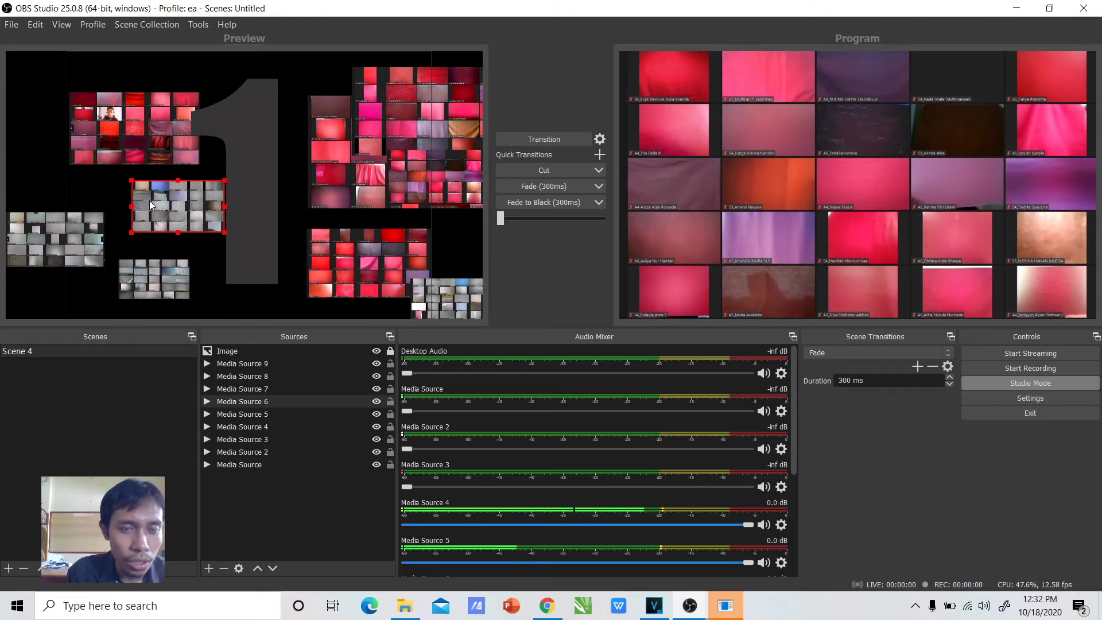
left_click_drag(346, 189, 233, 188)
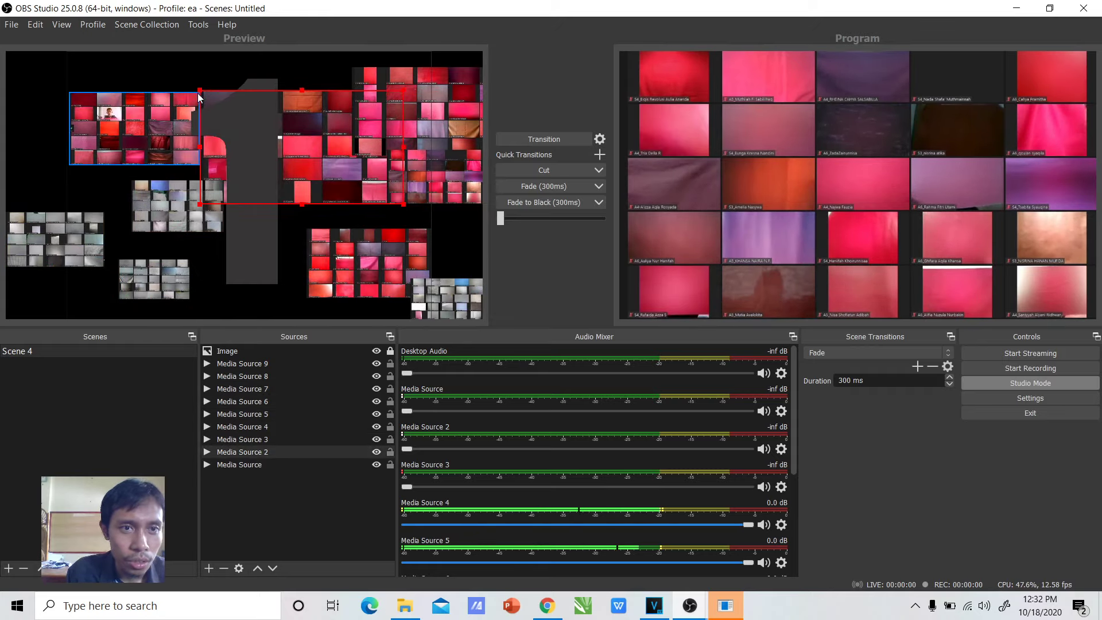
left_click_drag(212, 94, 307, 177)
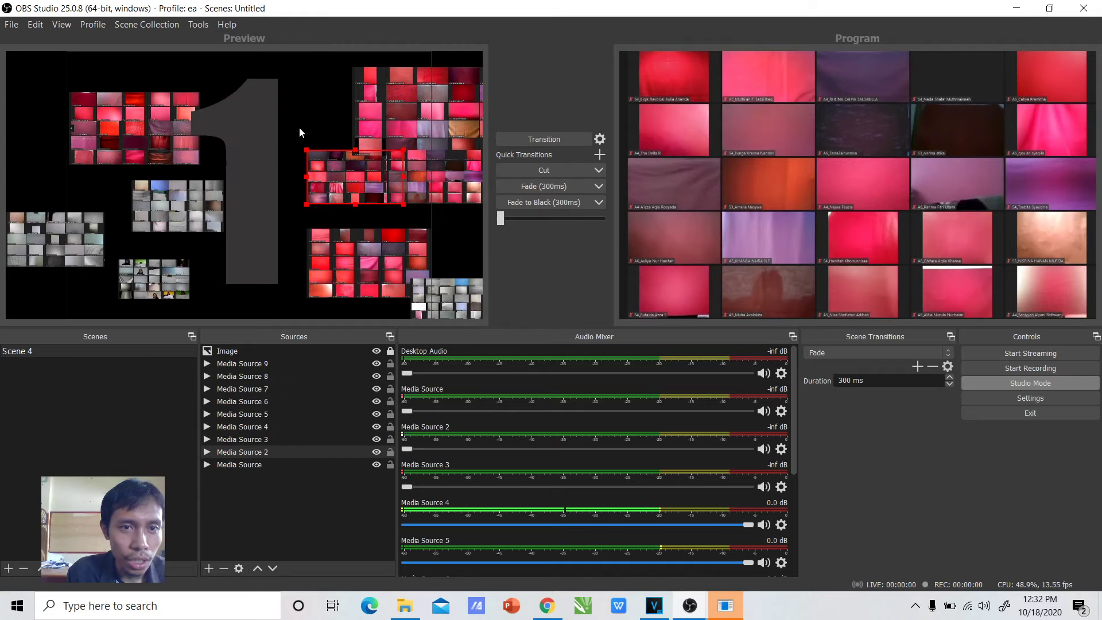
Step: Add a Color Correction filter to the numeral 1 Image source and lower its opacity to about 42
left_click(267, 171)
left_click(270, 345)
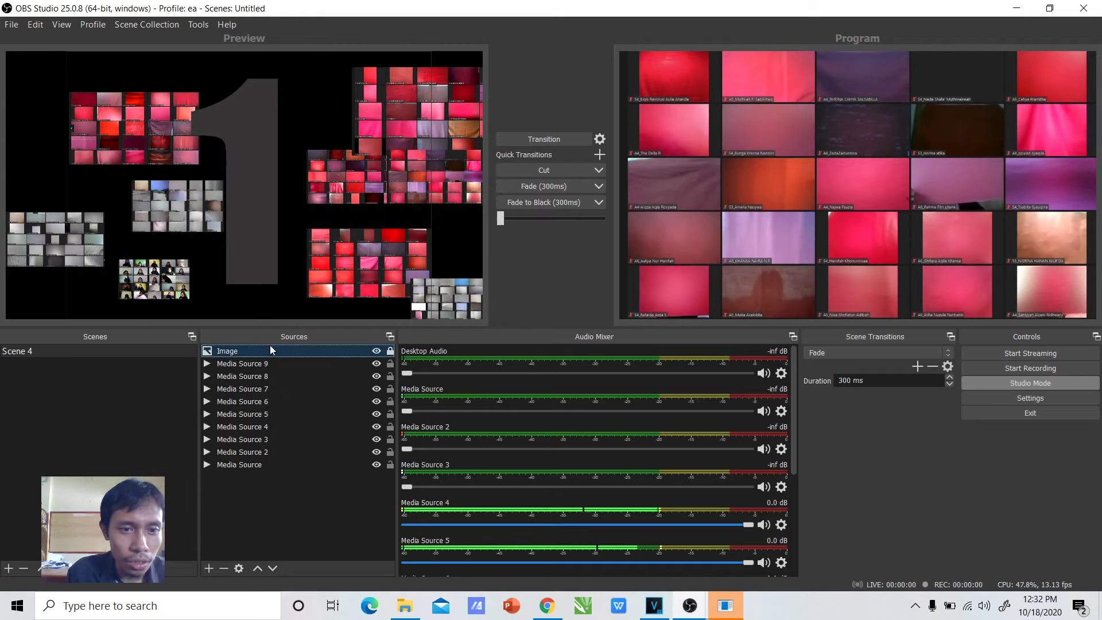
right_click(261, 347)
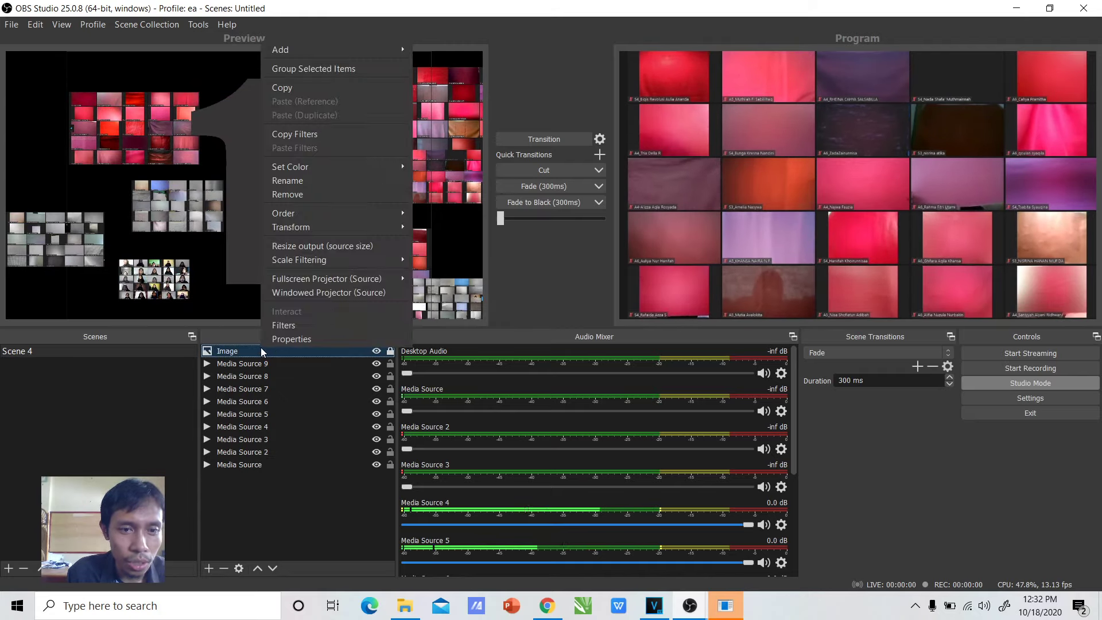
left_click(287, 325)
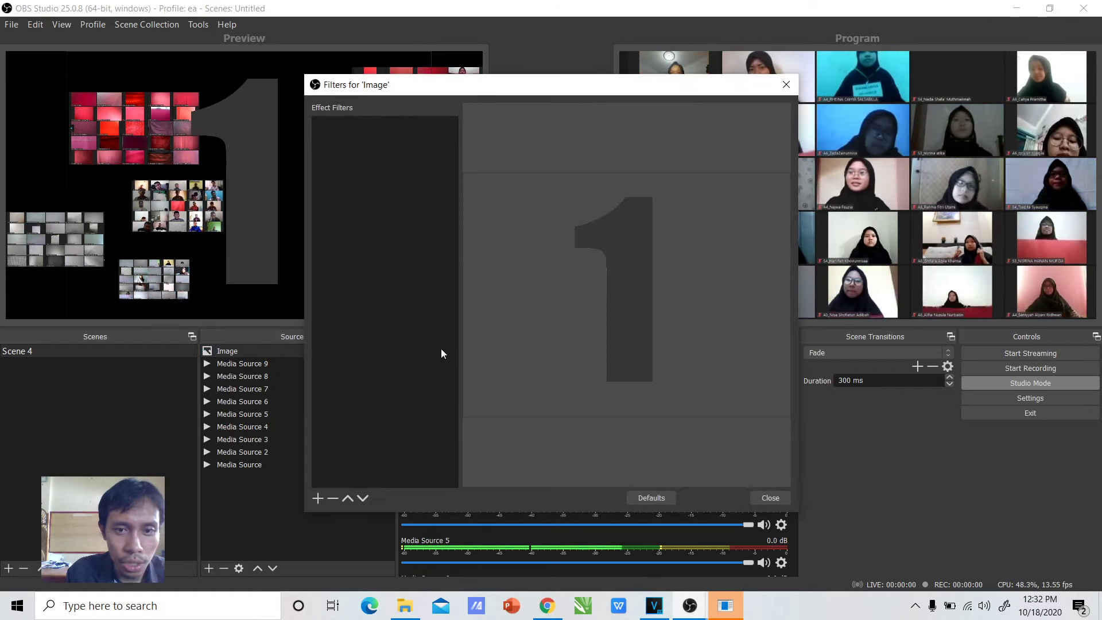
left_click(318, 498)
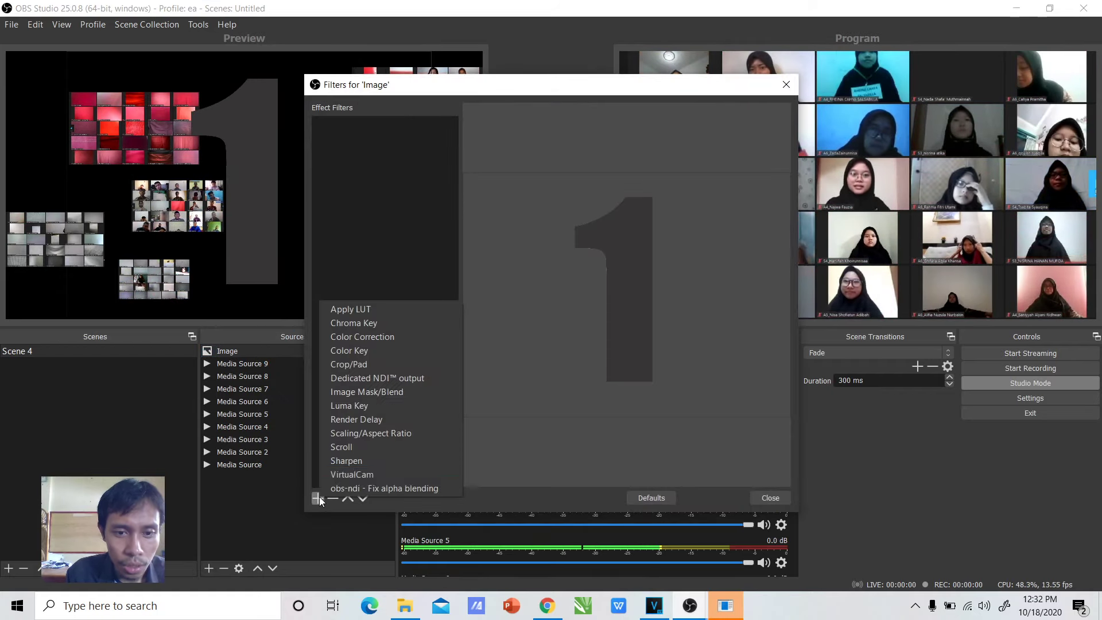
left_click(337, 336)
left_click(525, 323)
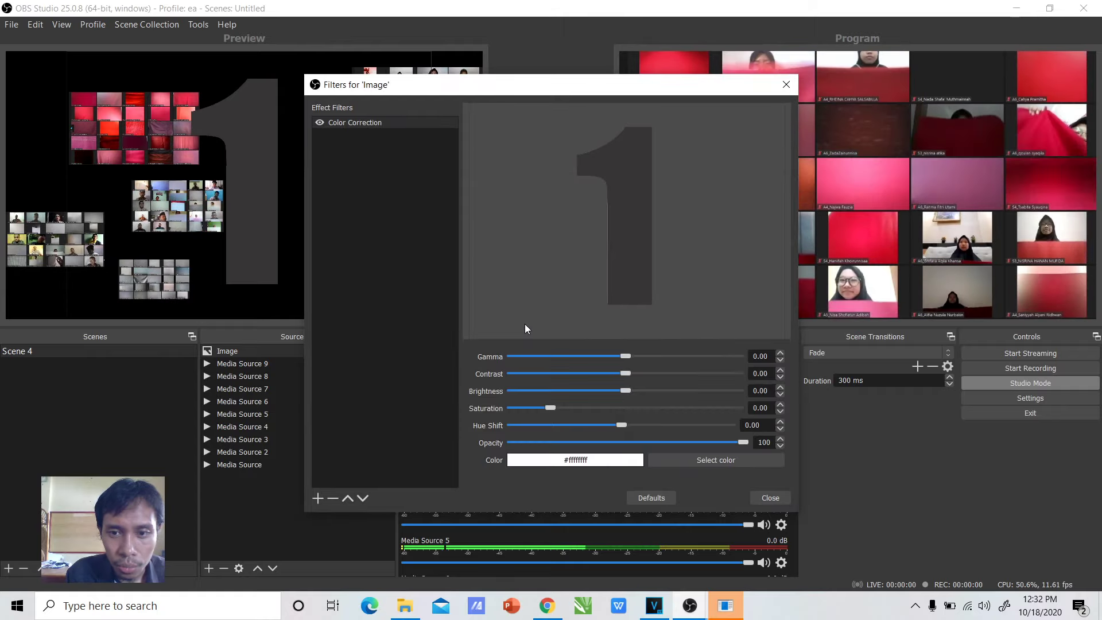
left_click_drag(739, 441, 604, 435)
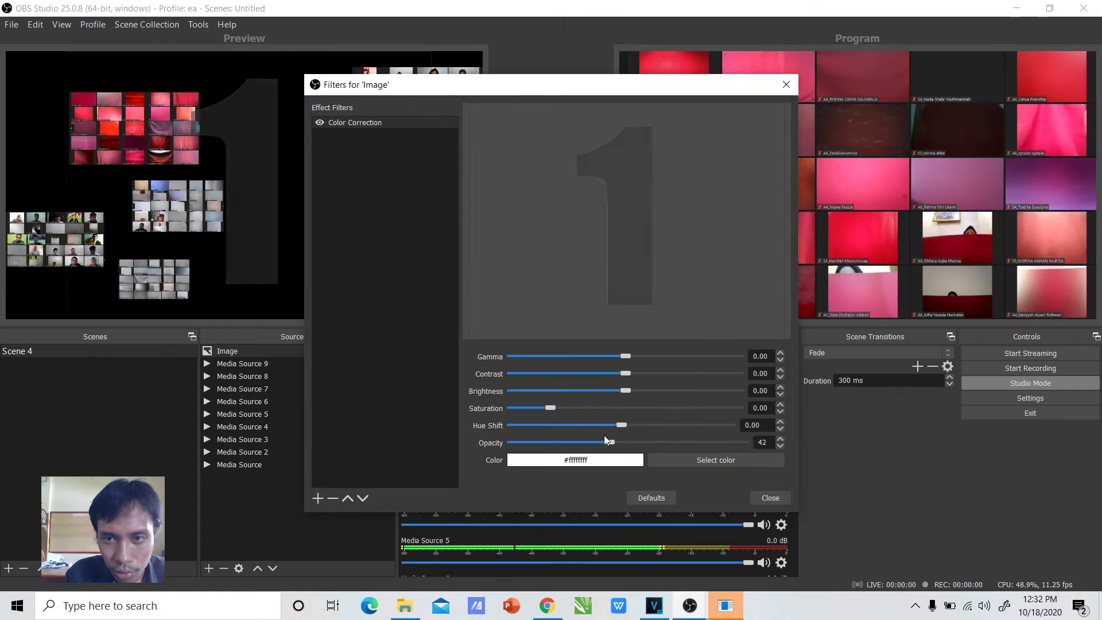
left_click(756, 497)
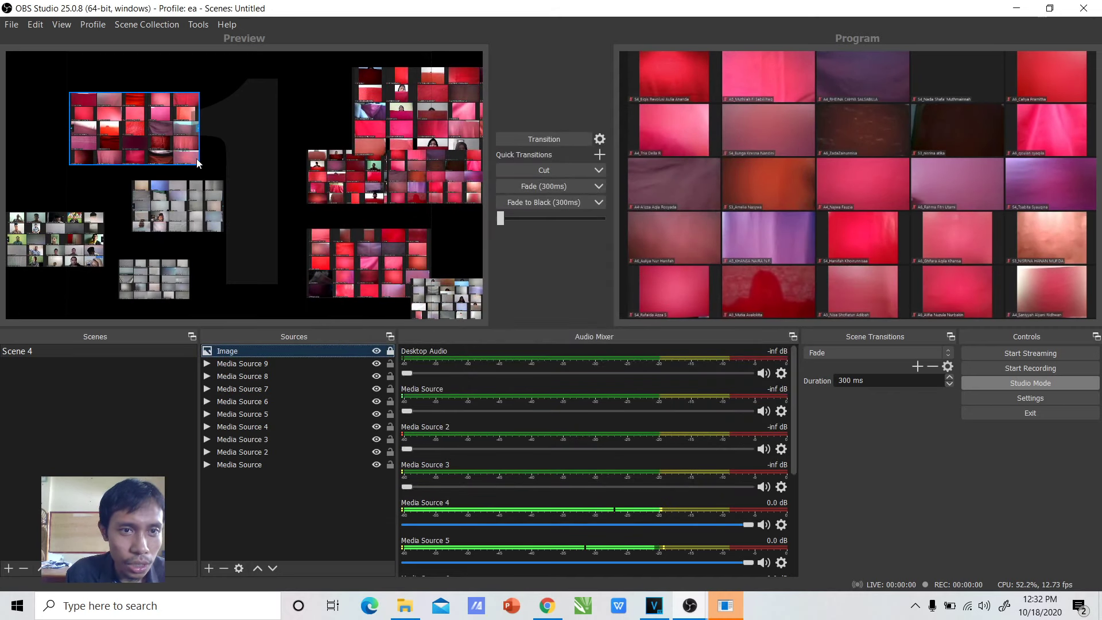
Step: Shrink Media Source and Media Source 2 to the numeral's stem width and stack them on its upper part
left_click(142, 129)
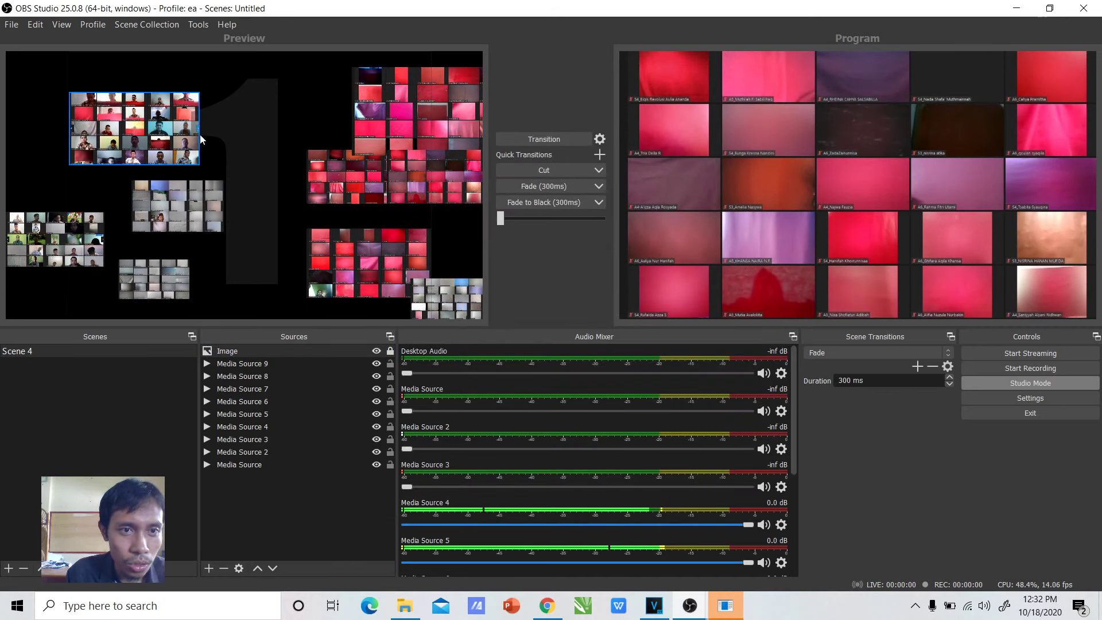
left_click_drag(200, 134, 276, 122)
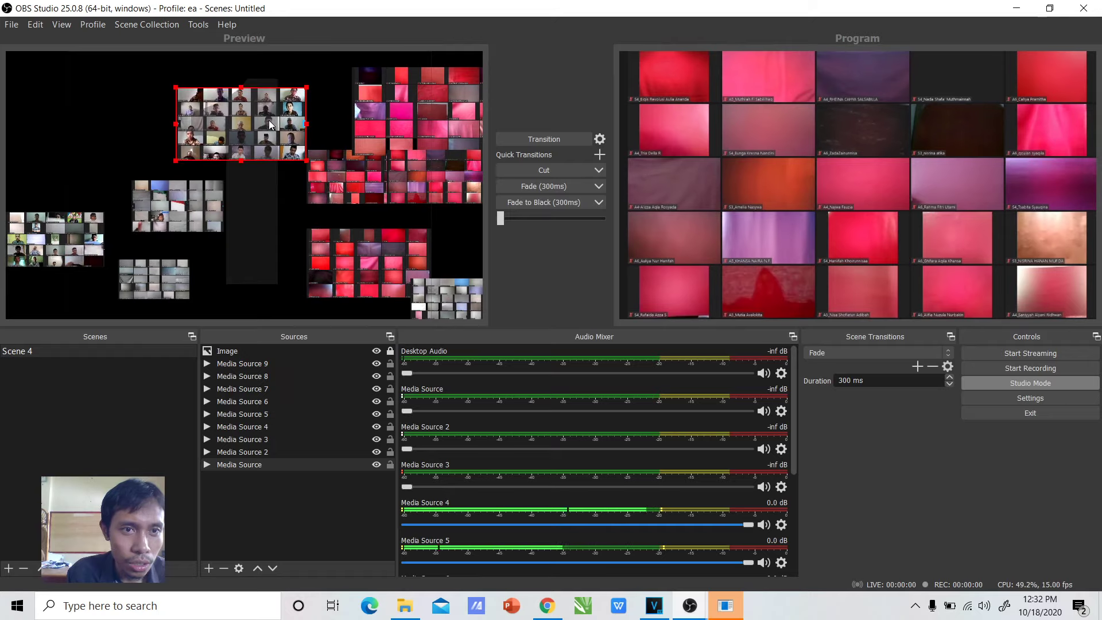
left_click_drag(306, 162, 238, 135)
left_click_drag(315, 169, 276, 164)
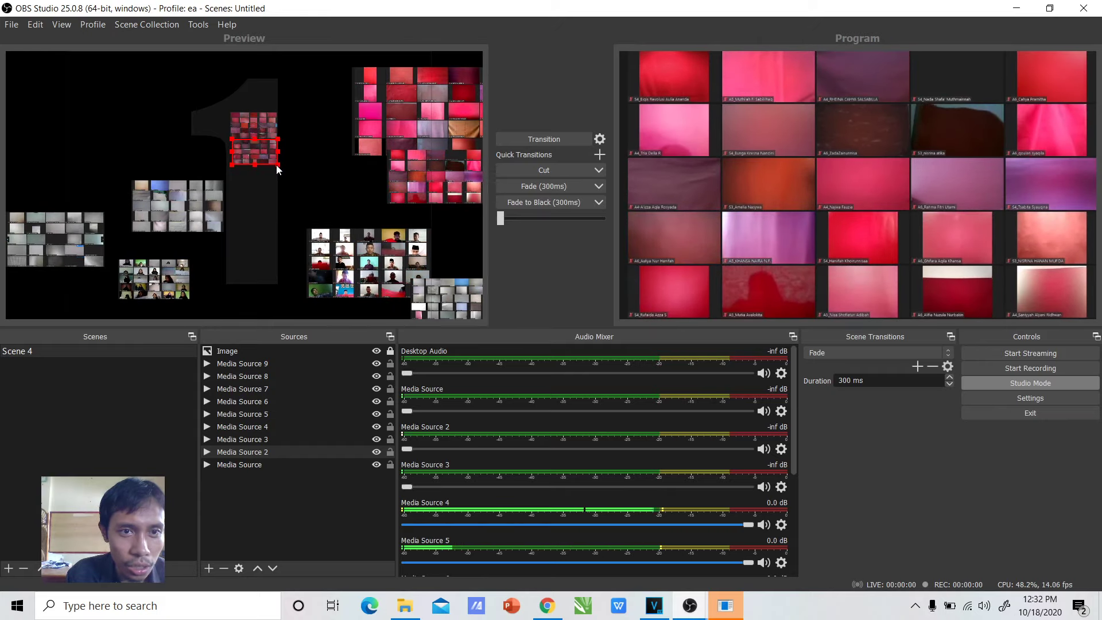
Step: Shrink Media Sources 3, 8 and 9 to the stem width and stack them in that order below Media Source 2
left_click_drag(364, 284, 289, 219)
left_click_drag(356, 235, 279, 193)
left_click_drag(403, 137, 316, 226)
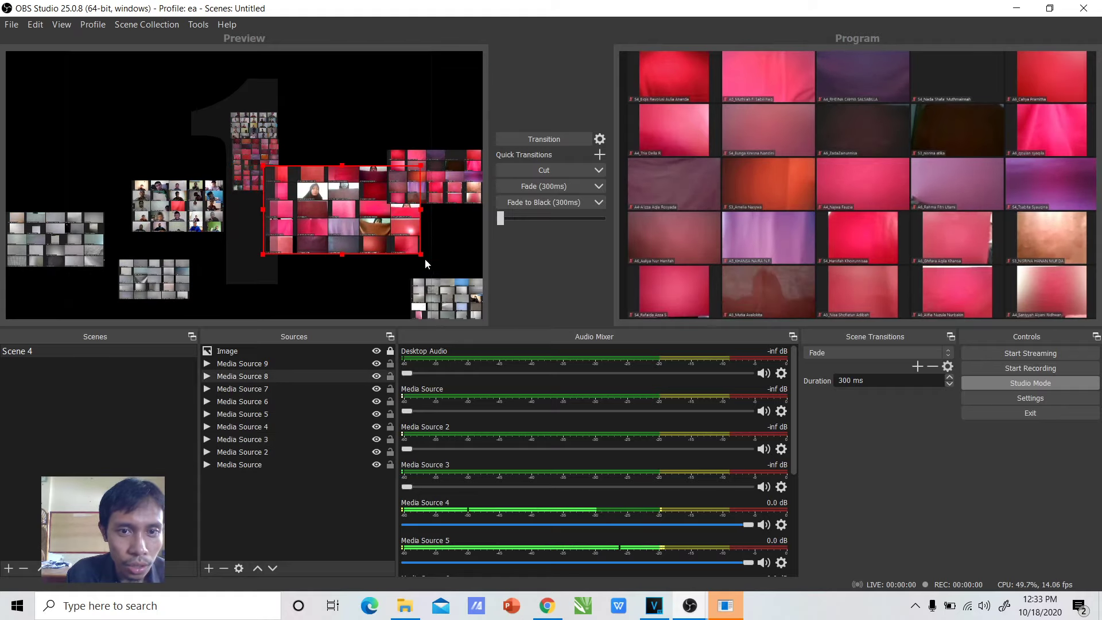
left_click_drag(419, 255, 277, 216)
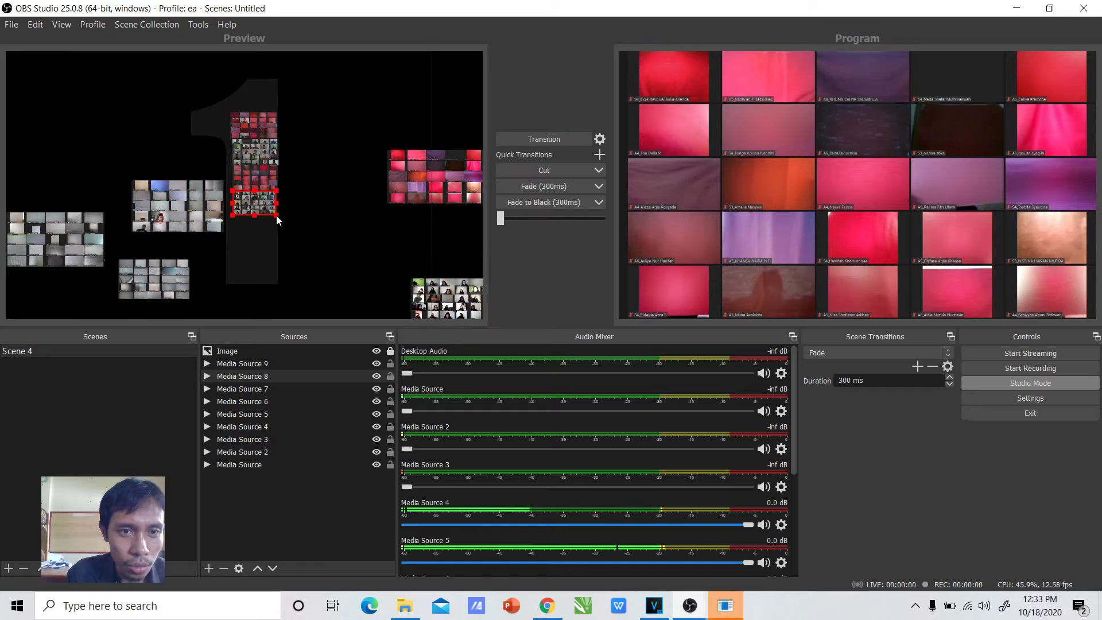
left_click_drag(396, 192, 275, 240)
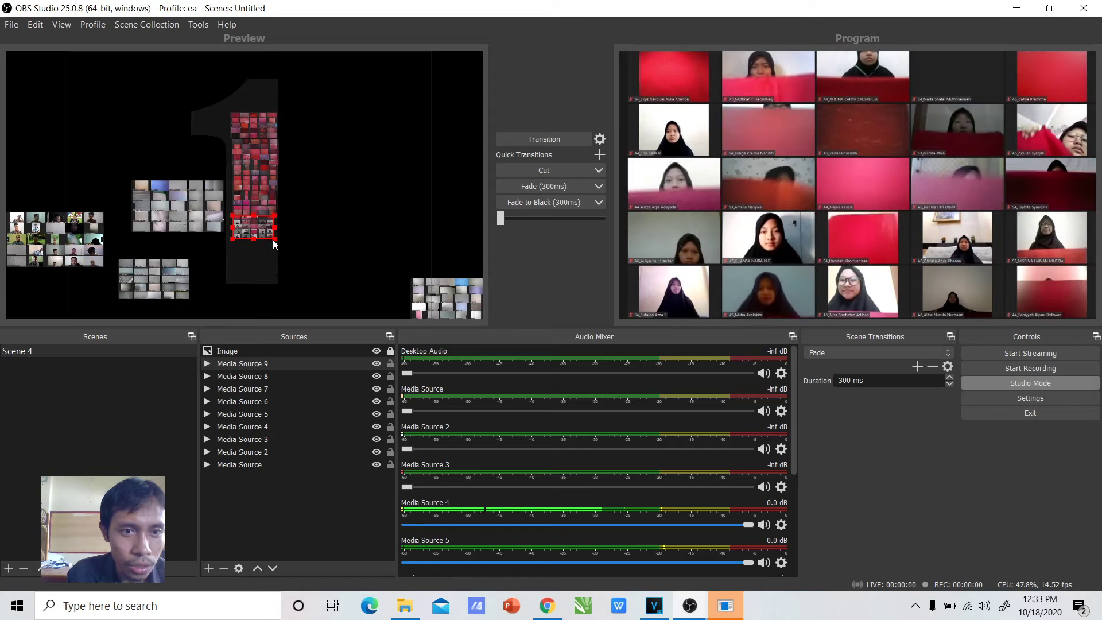
Step: Move Media Source 6 away from the numeral 1 into the upper-left area of the preview canvas
left_click(285, 242)
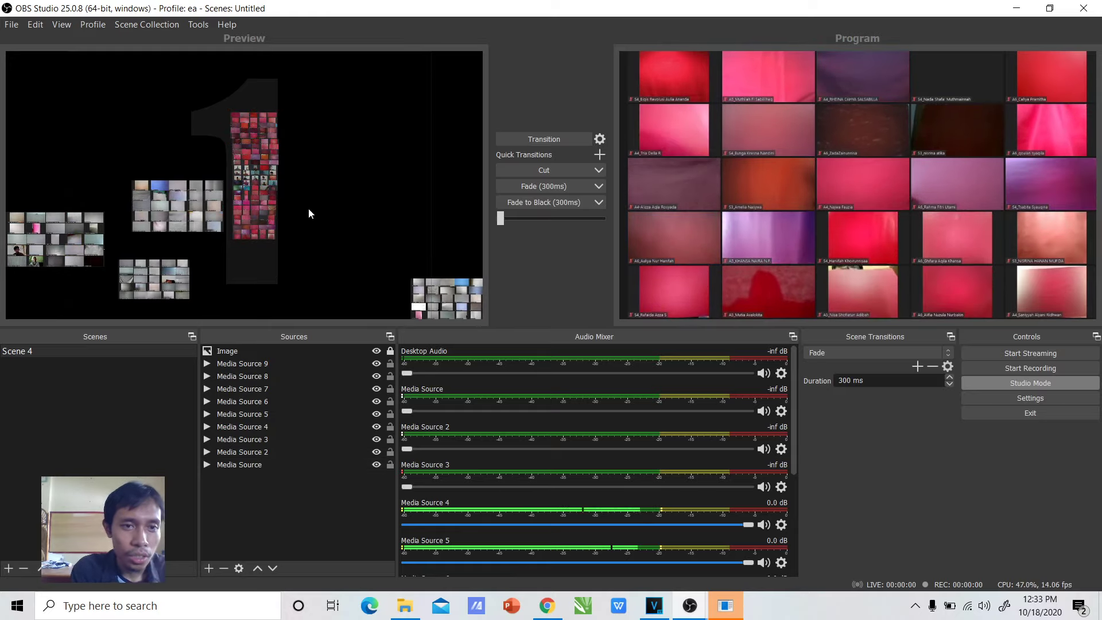
left_click_drag(169, 201, 100, 124)
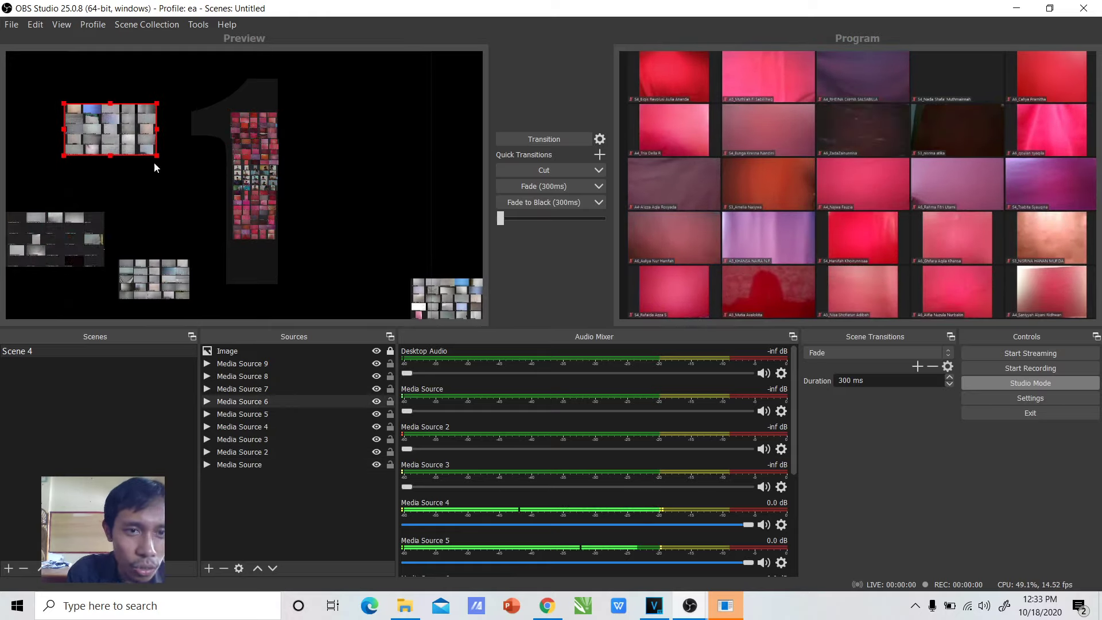
left_click(312, 213)
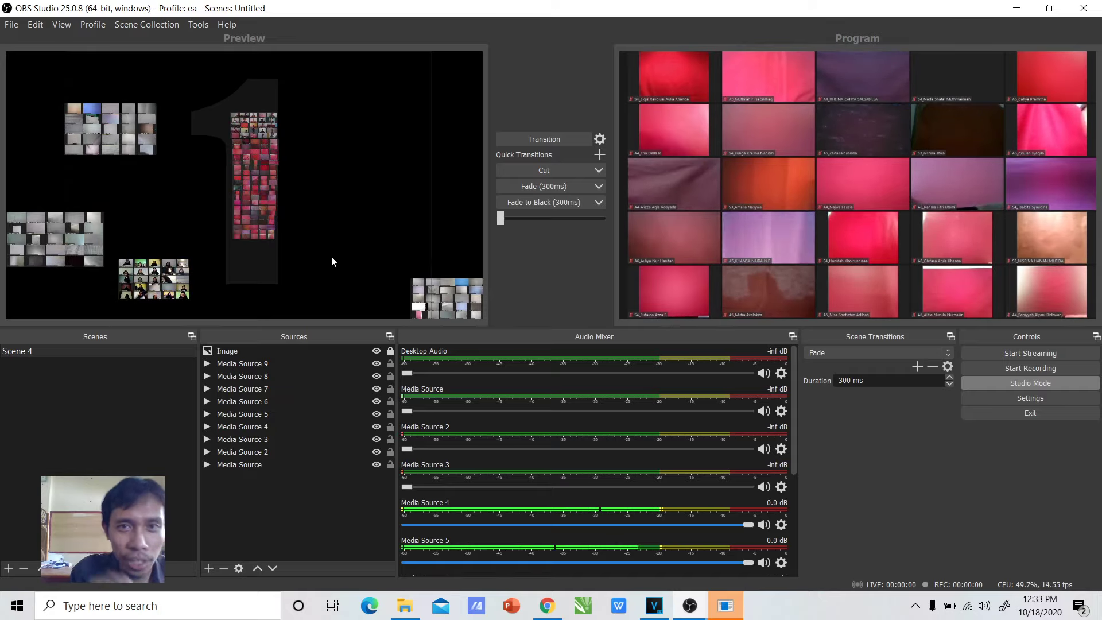
Step: Duplicate Media Sources 2, 9, 8 and 3 and the first Media Source, keeping the copies above the Image source
left_click(264, 151)
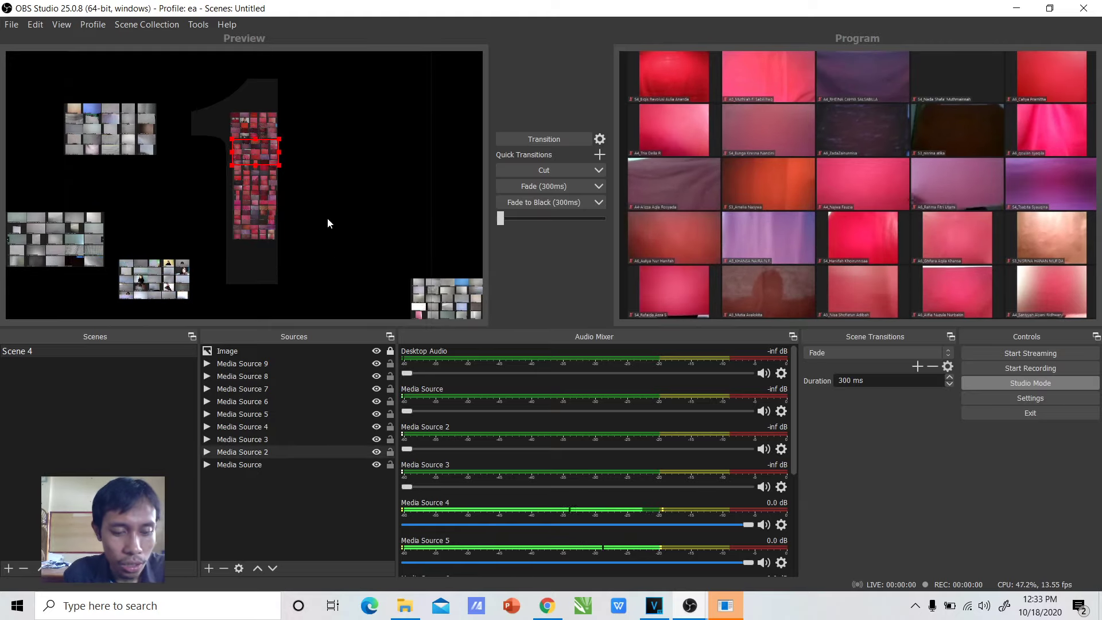
key("ctrl+Home")
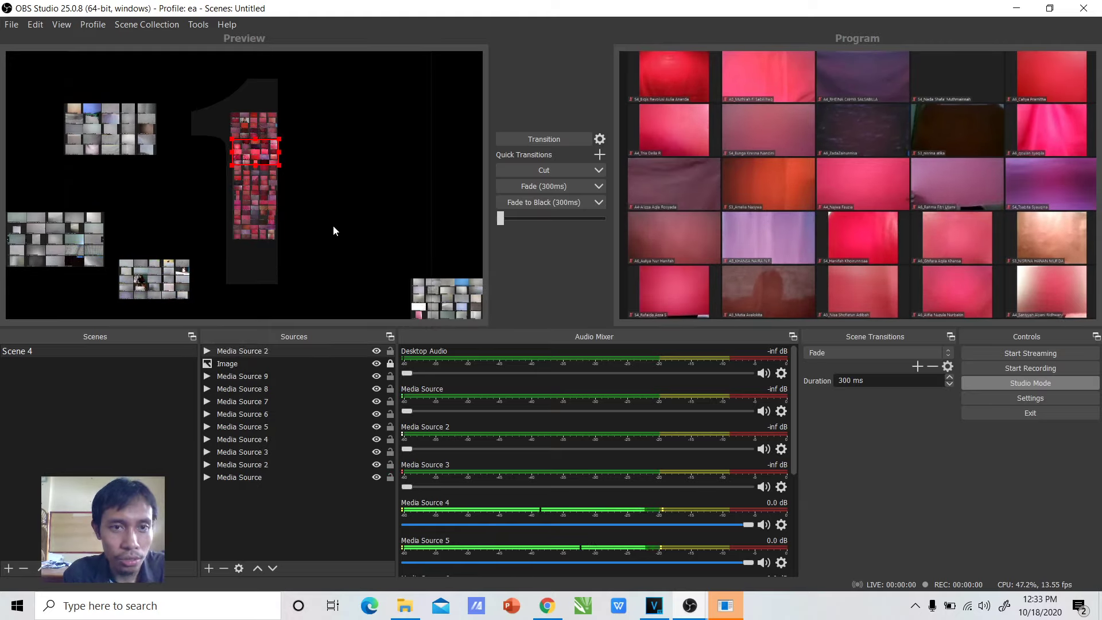
left_click(260, 221)
key("ctrl+Home")
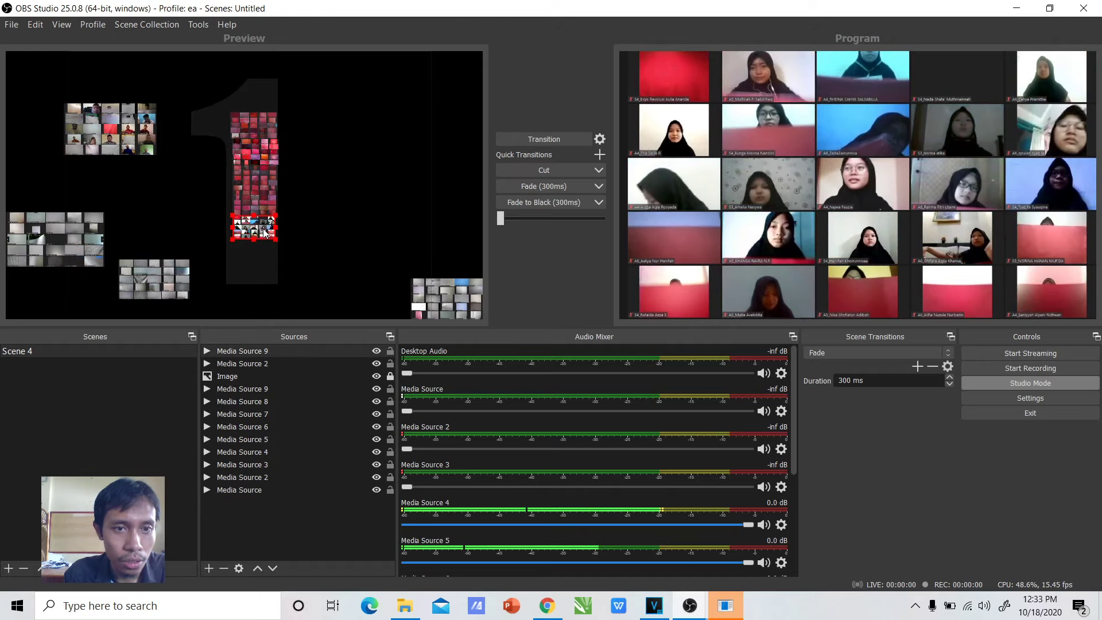
left_click(258, 191)
key("ctrl+Home")
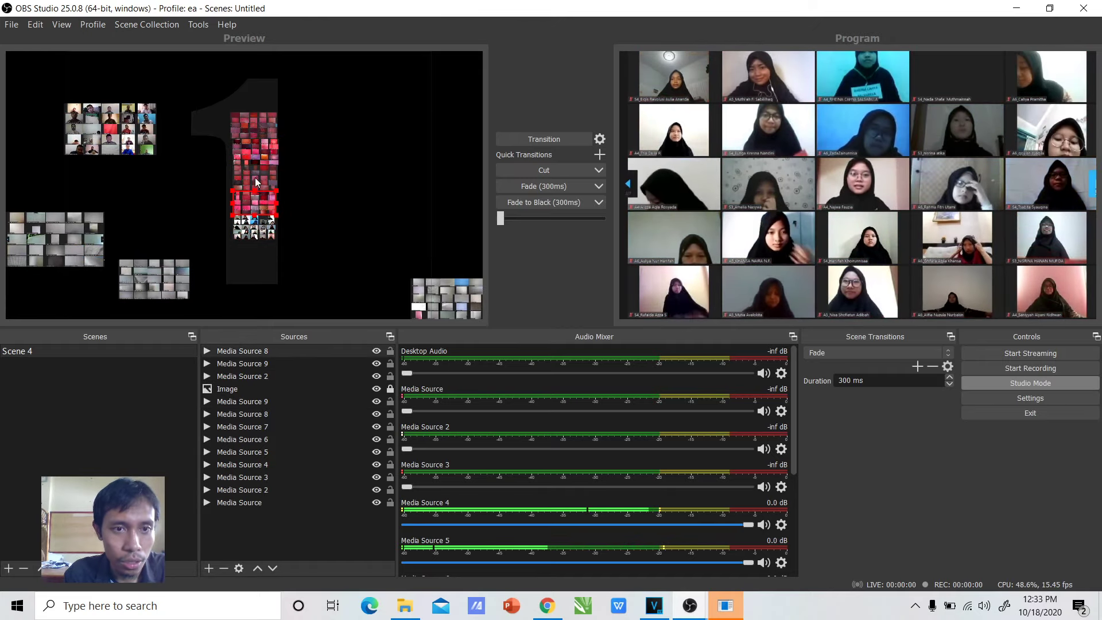
left_click(254, 173)
key("ctrl+Home")
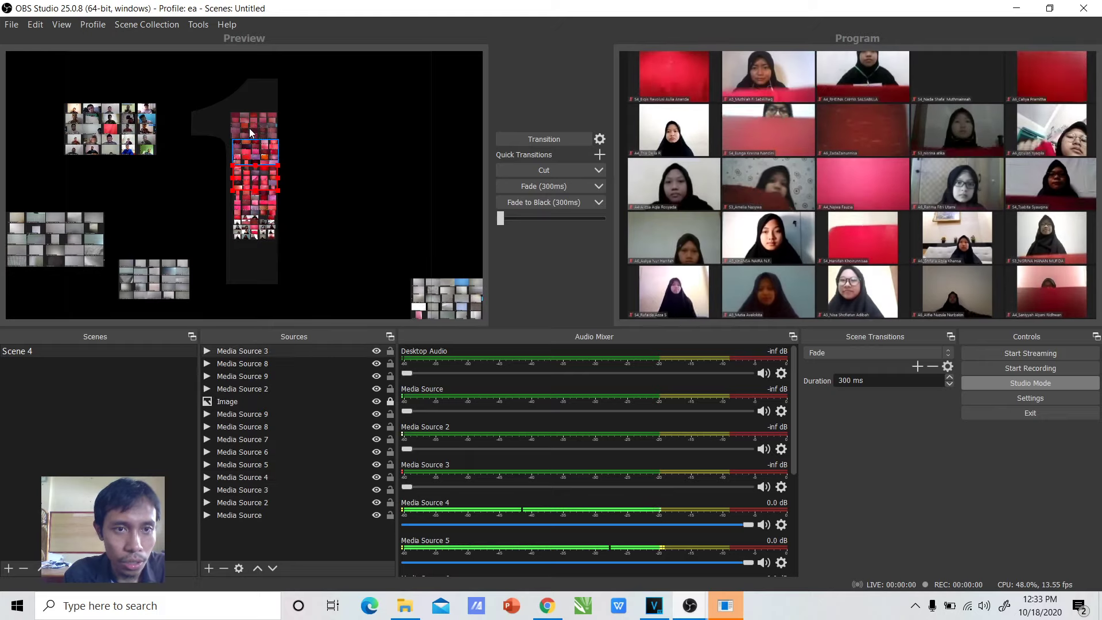
left_click(249, 128)
key("ctrl+Home")
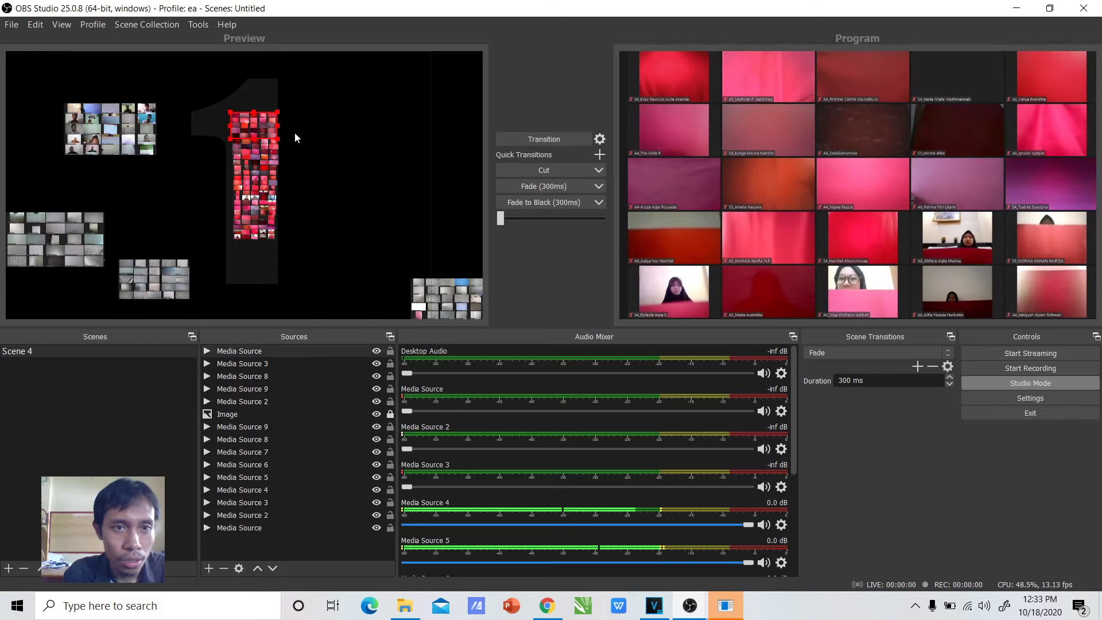
Step: Place the Media Source copy atop the numeral's stem and the Media Source 2 and 9 copies at its lower end
left_click_drag(270, 122, 275, 97)
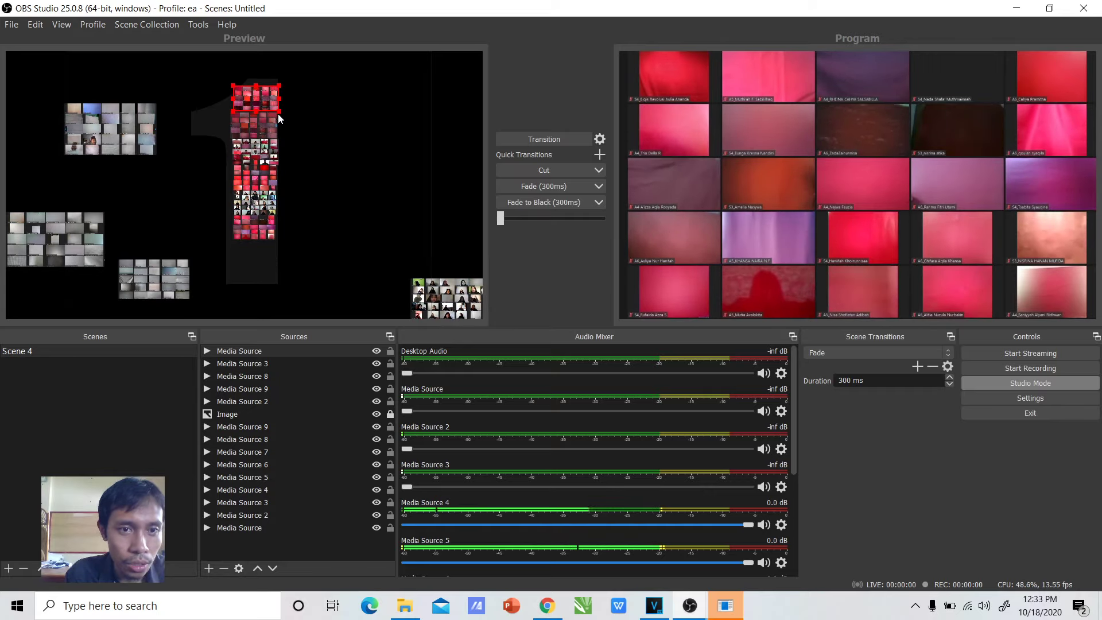
left_click_drag(256, 147, 257, 252)
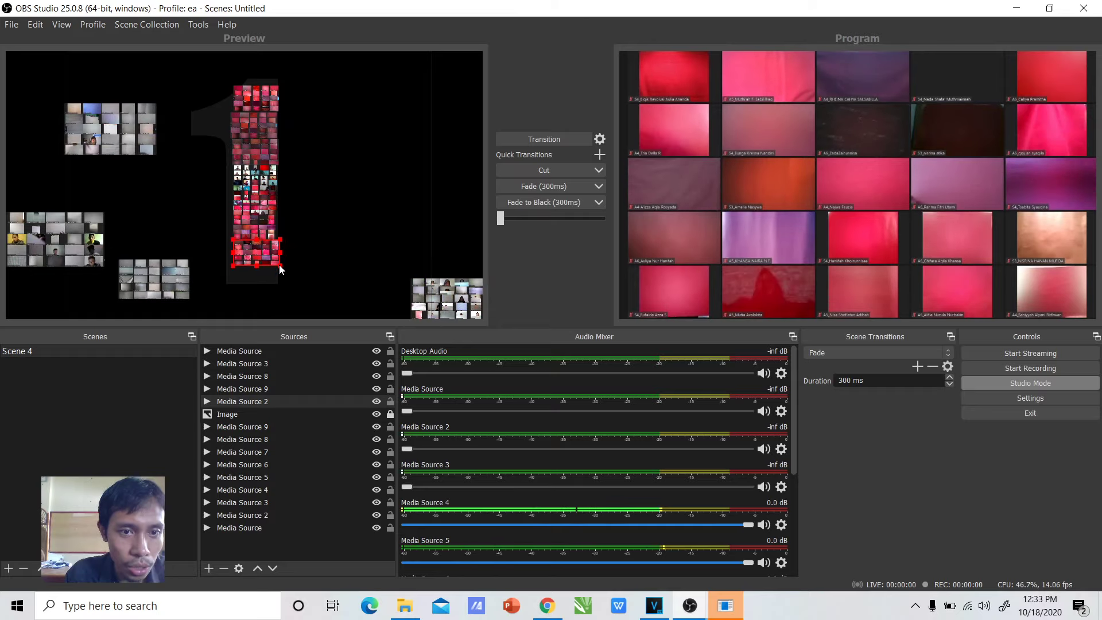
left_click_drag(280, 265, 283, 221)
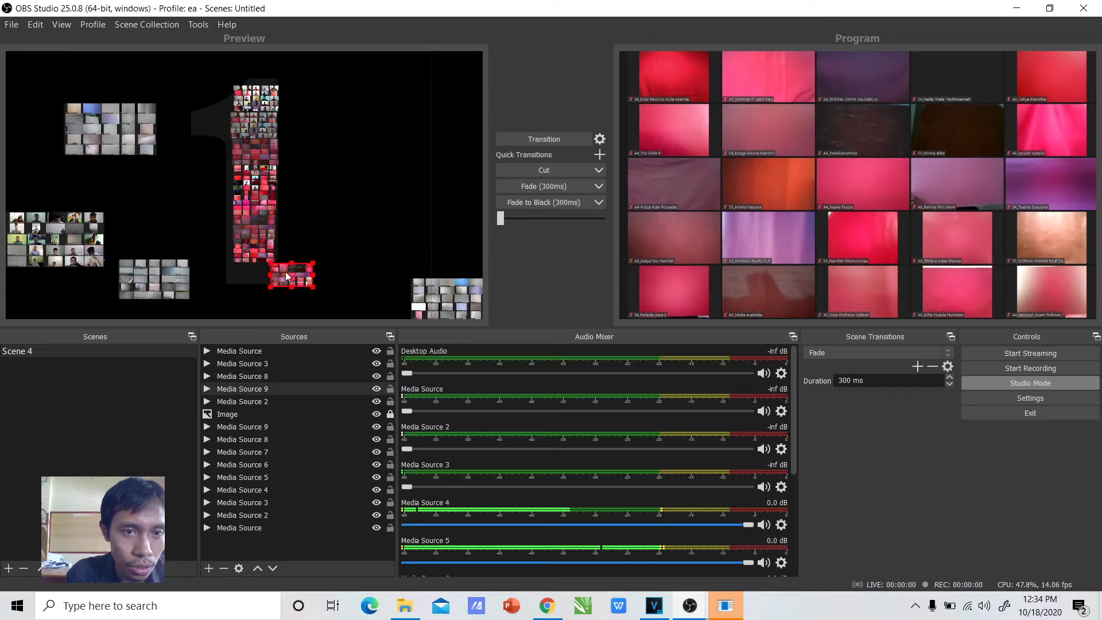
left_click_drag(261, 264, 275, 286)
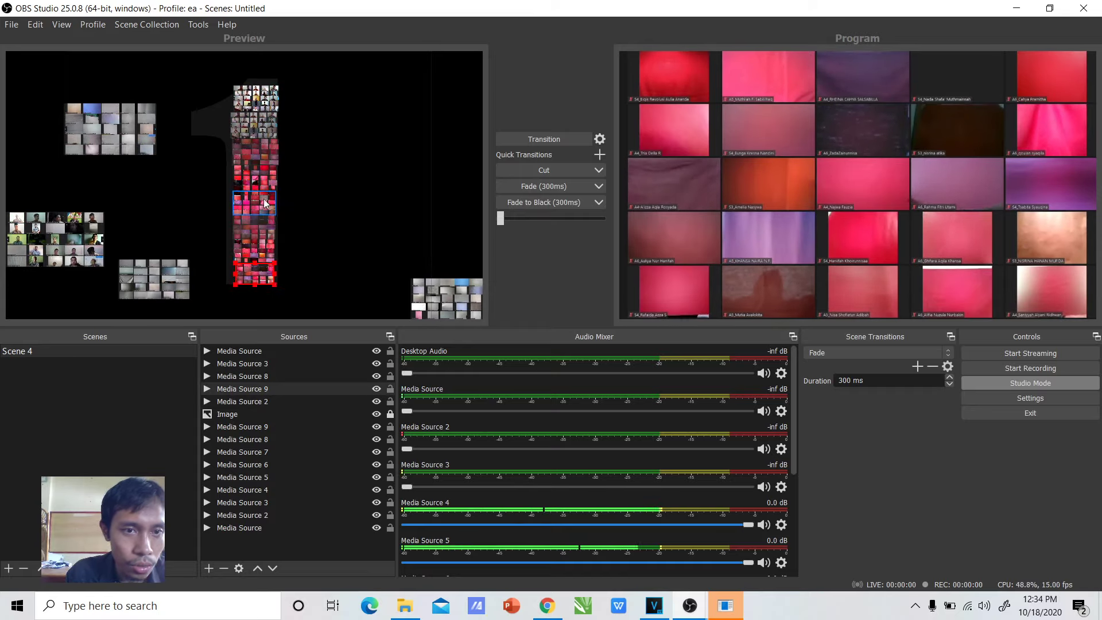
Step: Fit a red clip copy into the numeral's flag, align the lowest stem clips and pull the Media Source 8 copy out beside the numeral
left_click_drag(266, 203, 223, 130)
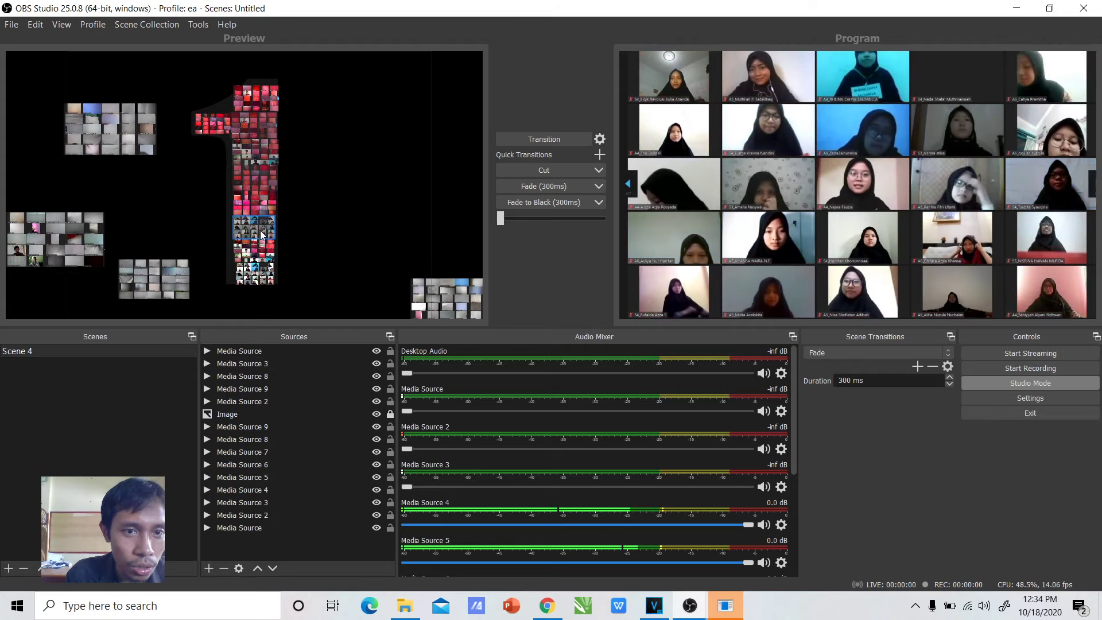
left_click(277, 248)
left_click_drag(278, 248, 261, 248)
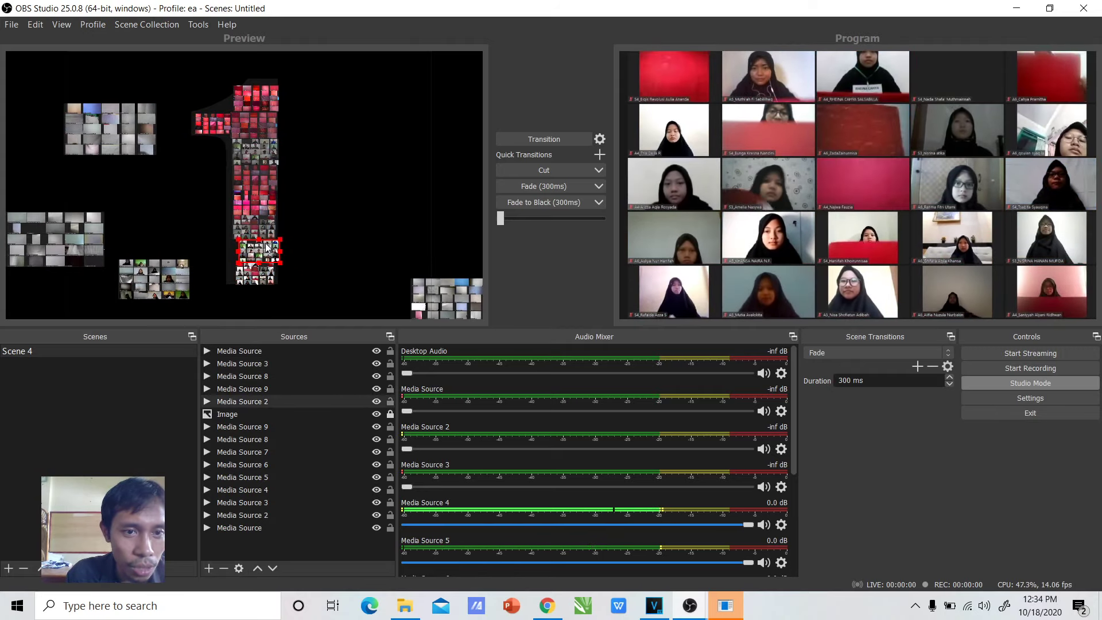
left_click(238, 280)
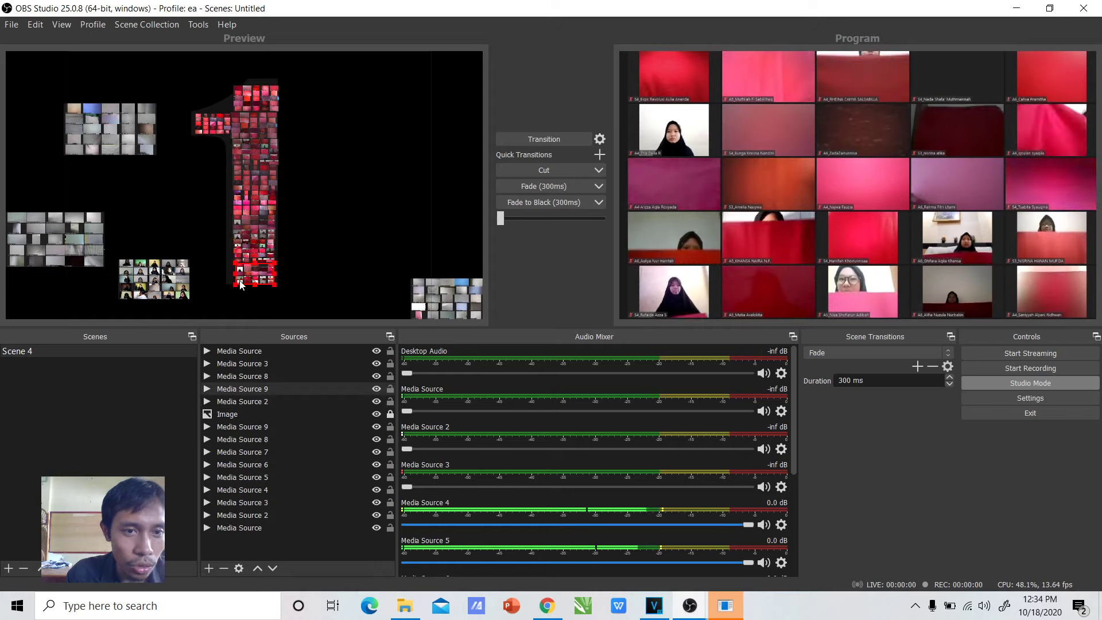
left_click_drag(235, 284, 233, 284)
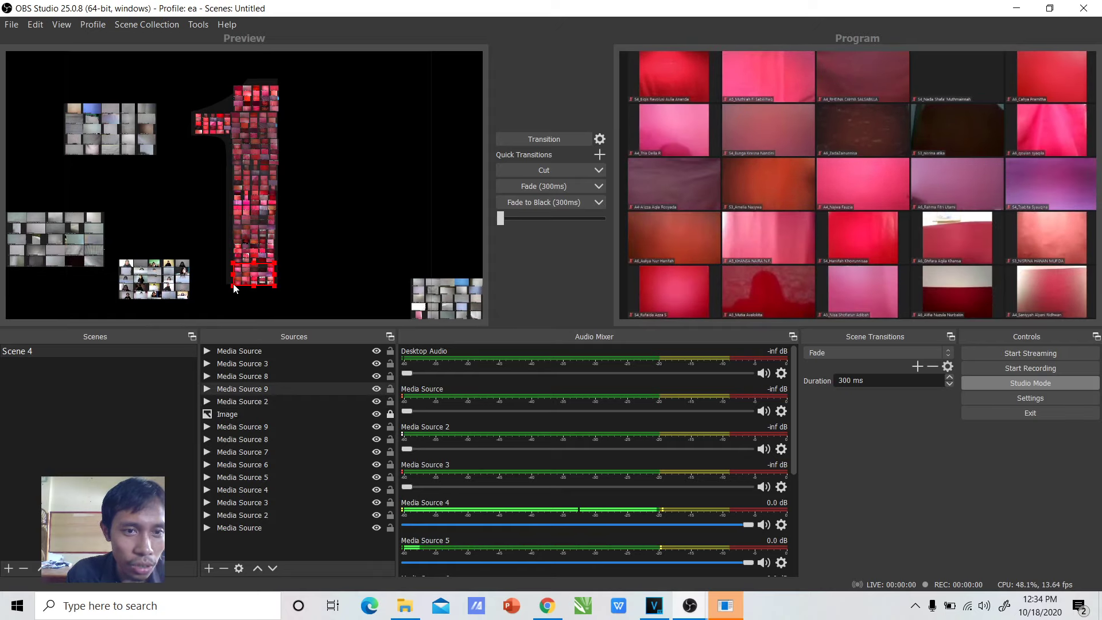
left_click_drag(242, 229, 325, 120)
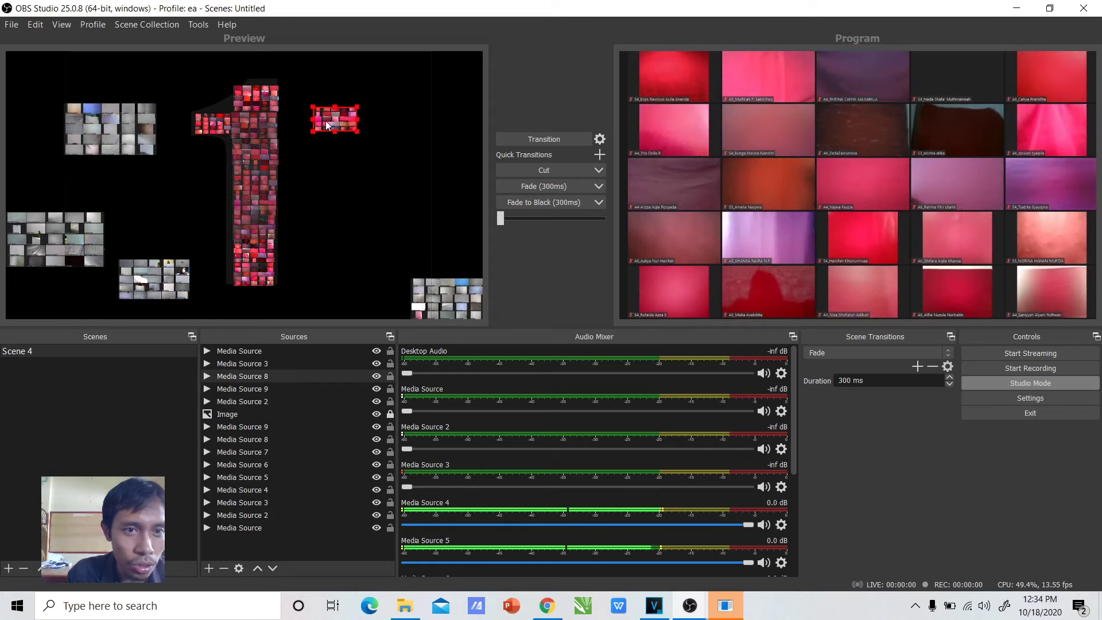
Step: Lower the clip at the stem's upper end, shrink the Media Source 8 copy and fit it above the numeral's flag
mouse_move(271, 99)
left_mouse_down()
mouse_move(340, 76)
mouse_move(276, 93)
left_mouse_up()
left_click(222, 103)
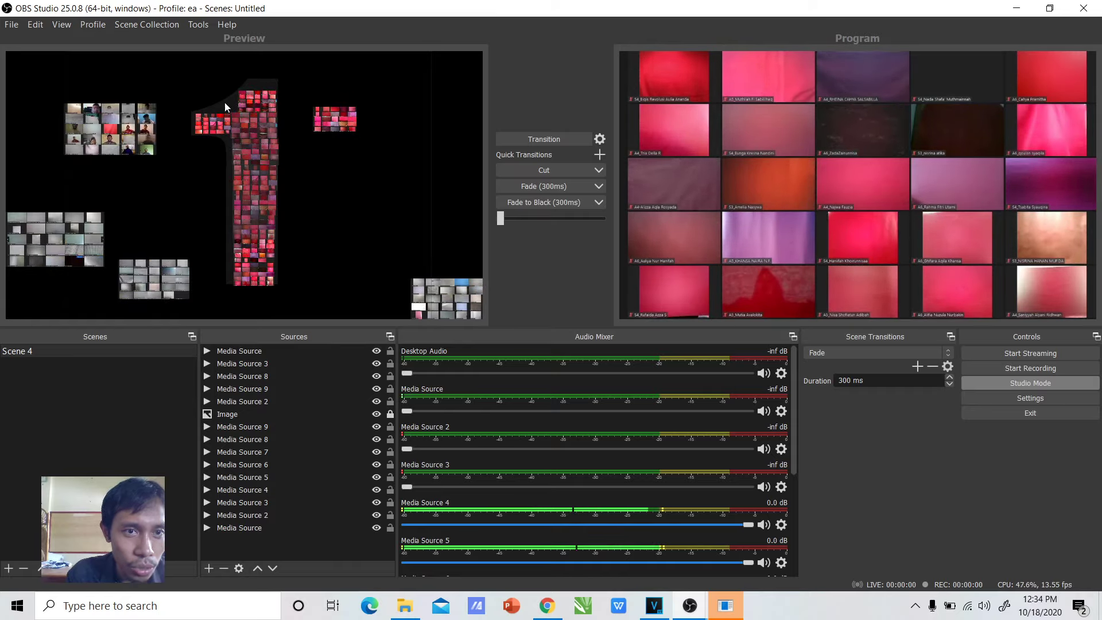
left_click(351, 122)
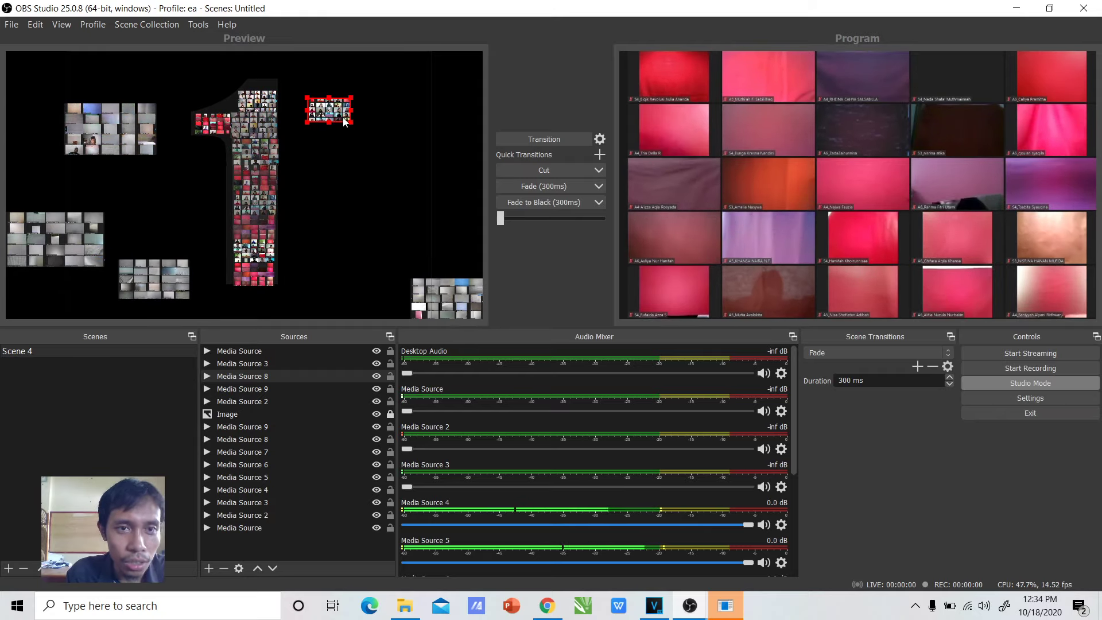
left_click_drag(304, 114, 217, 108)
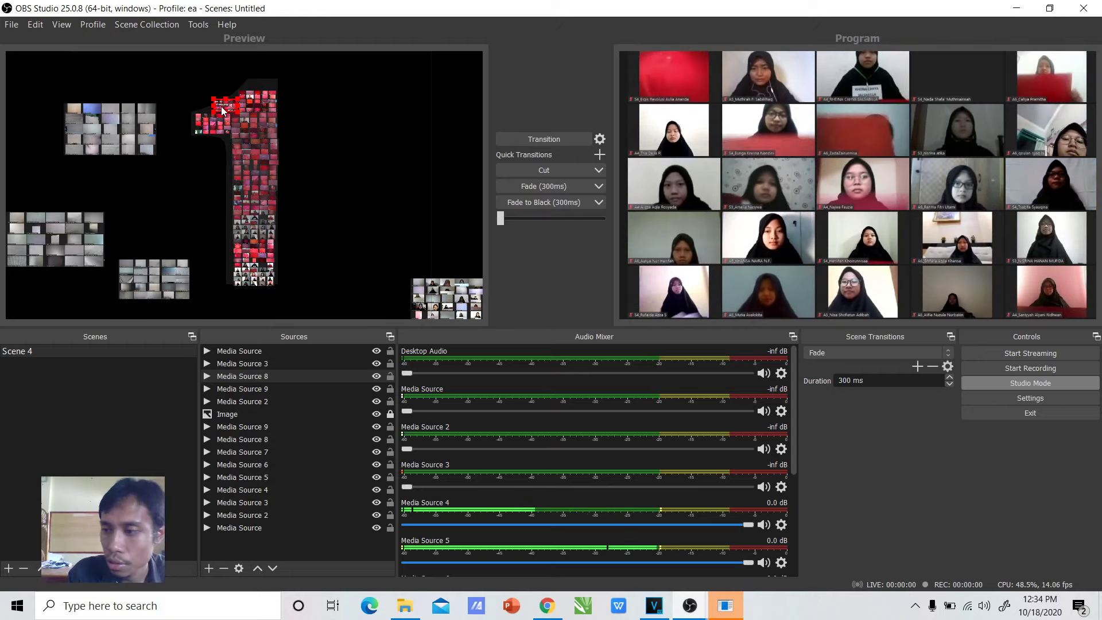
left_click(193, 97)
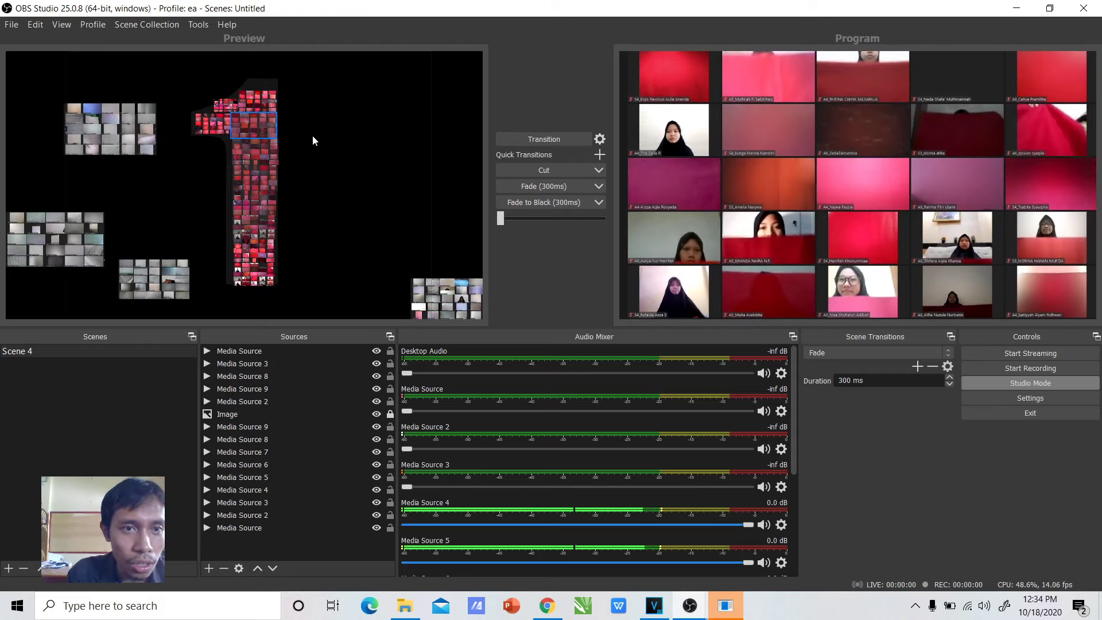
Step: Duplicate the Media Source 3 clip in the flag, move the copy to the empty area beside the numeral and enlarge it
left_click(214, 127)
key("ctrl+v")
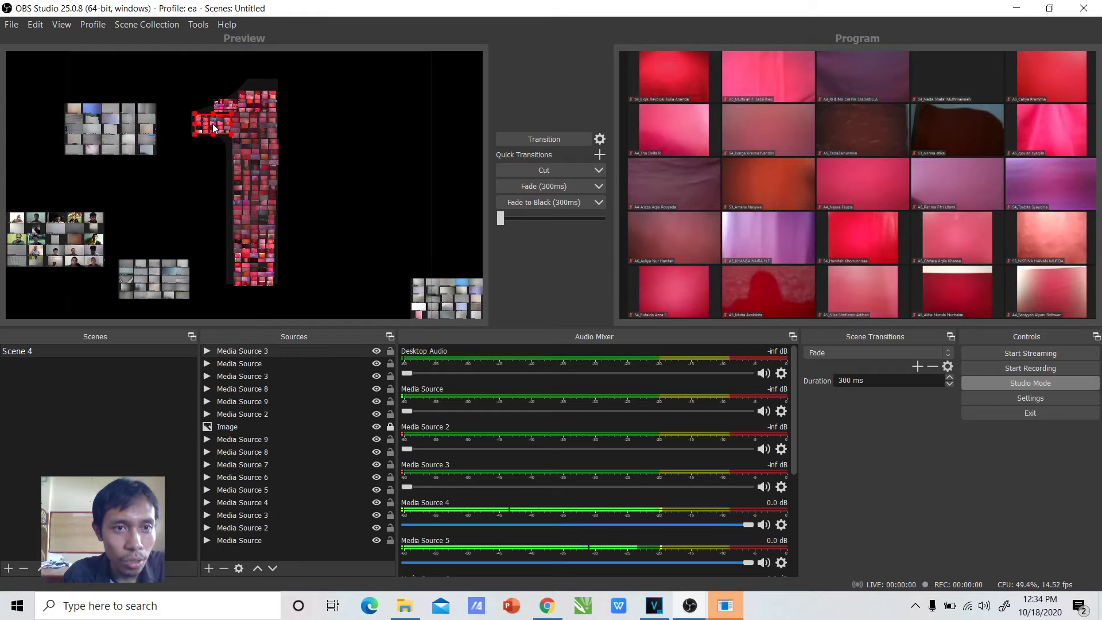
left_click_drag(214, 127, 433, 212)
left_click_drag(362, 159, 340, 146)
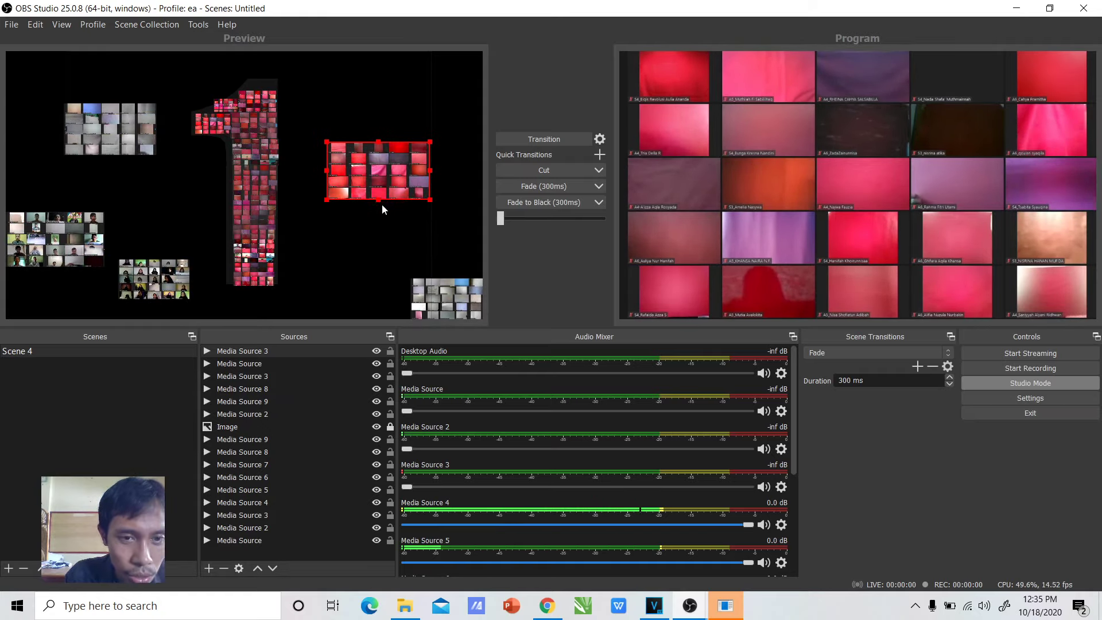
Step: Crop the Media Source 3 copy along its right and lower edges, shrink it and fit it beside the Media Source 8 copy on the flag's slope
key("alt")
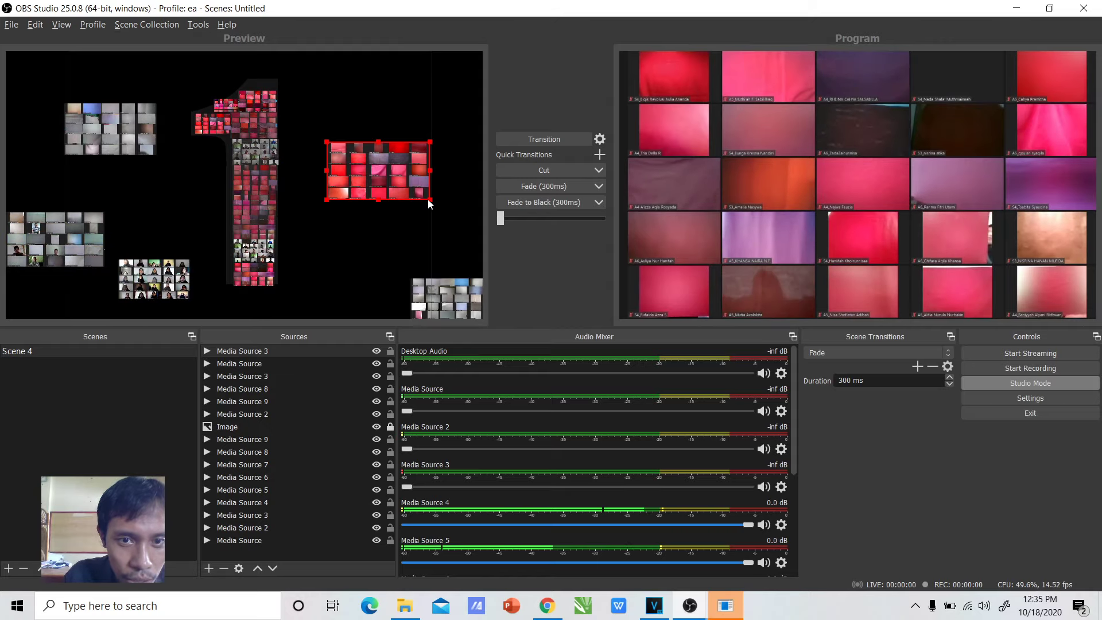
left_click_drag(429, 199, 387, 191)
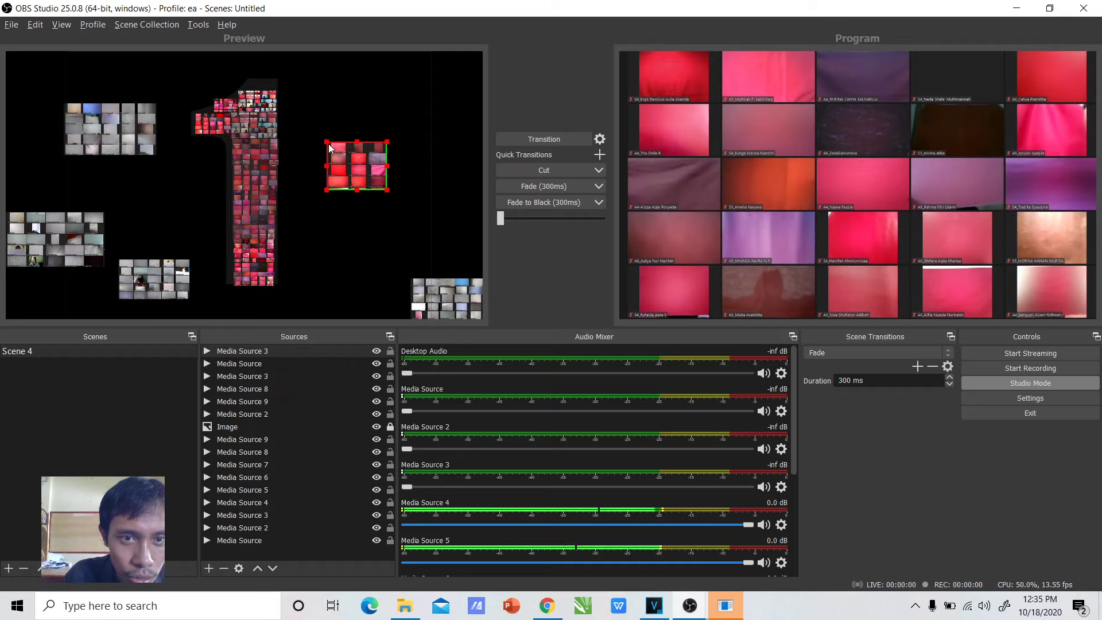
left_click_drag(329, 147, 304, 133)
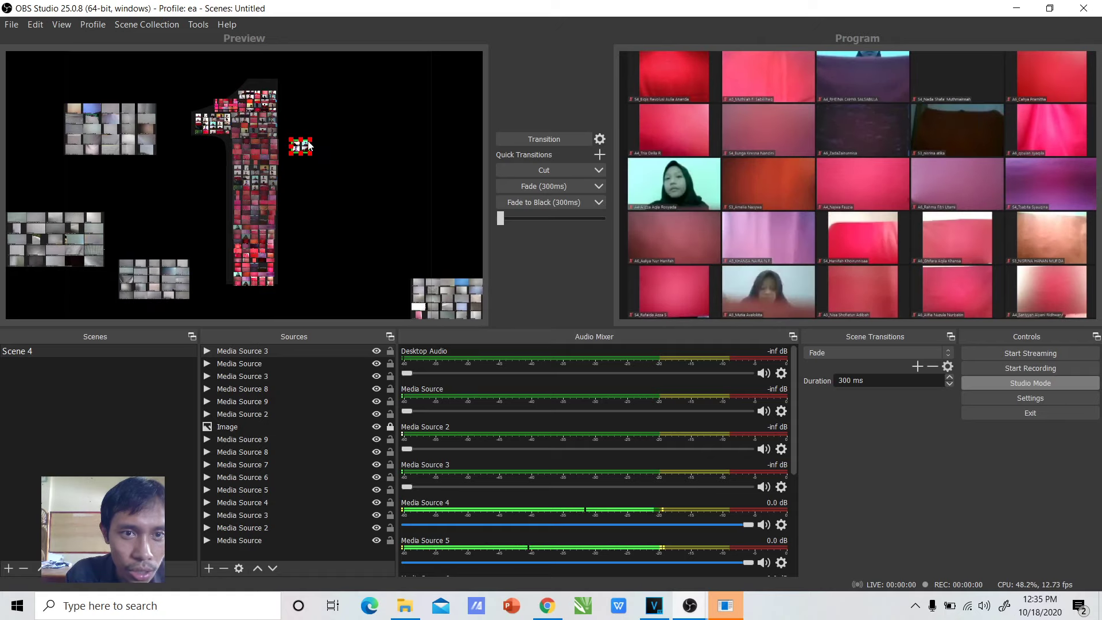
left_click_drag(306, 142, 201, 105)
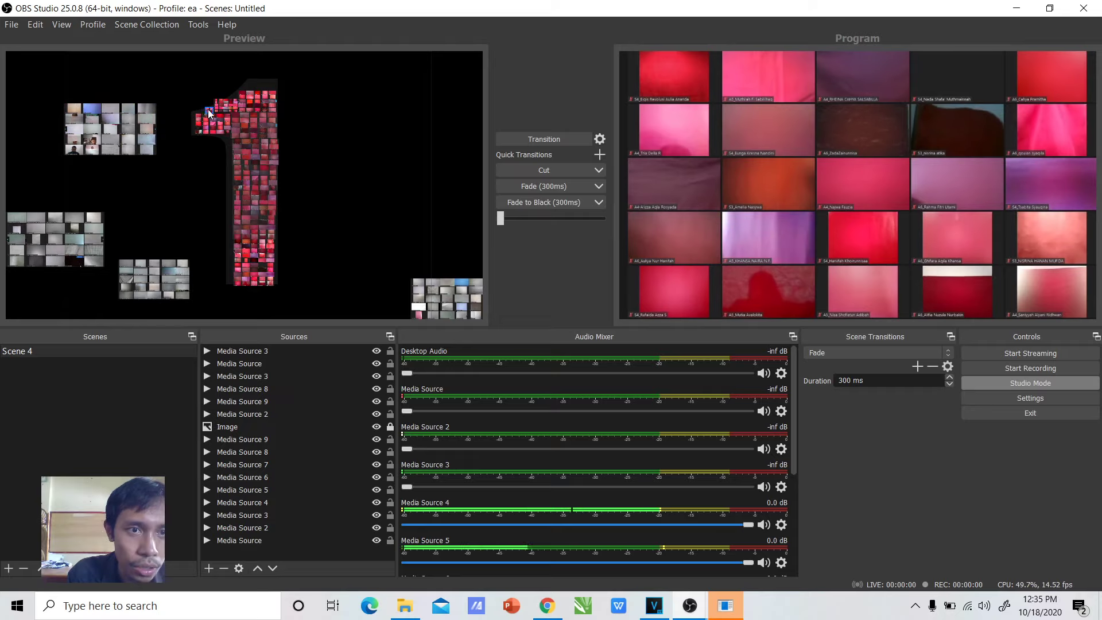
left_click(218, 105)
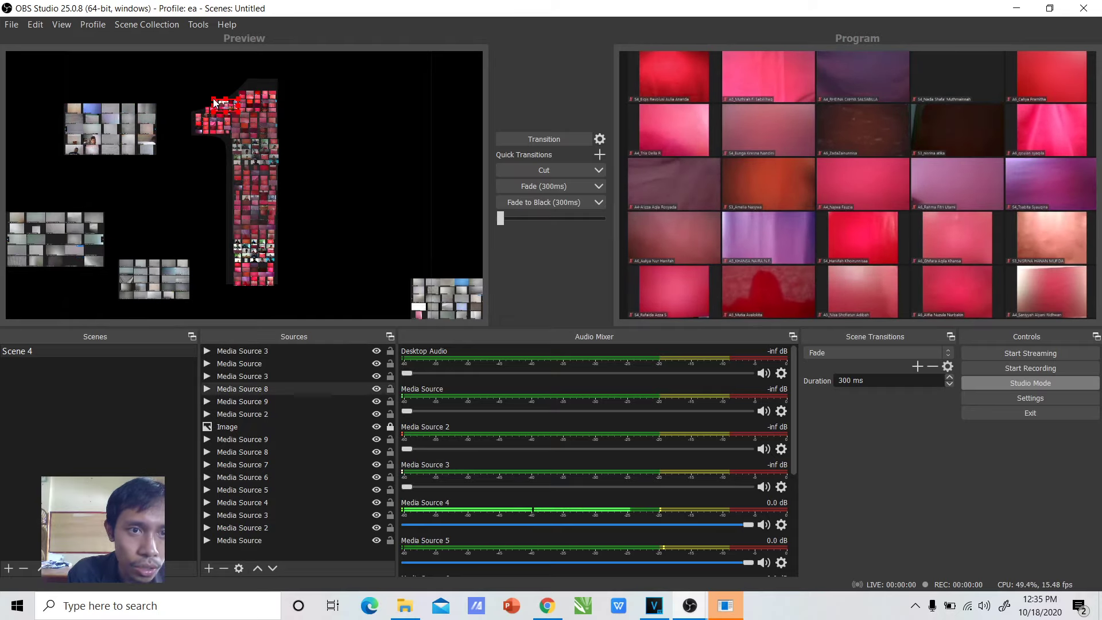
left_click(195, 84)
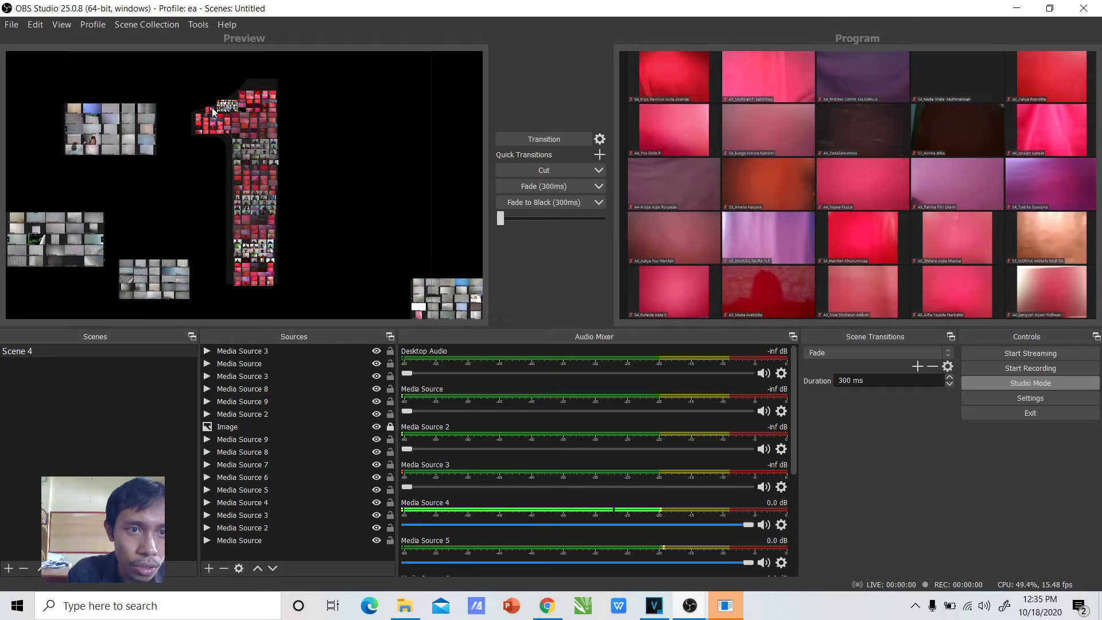
left_click(212, 109)
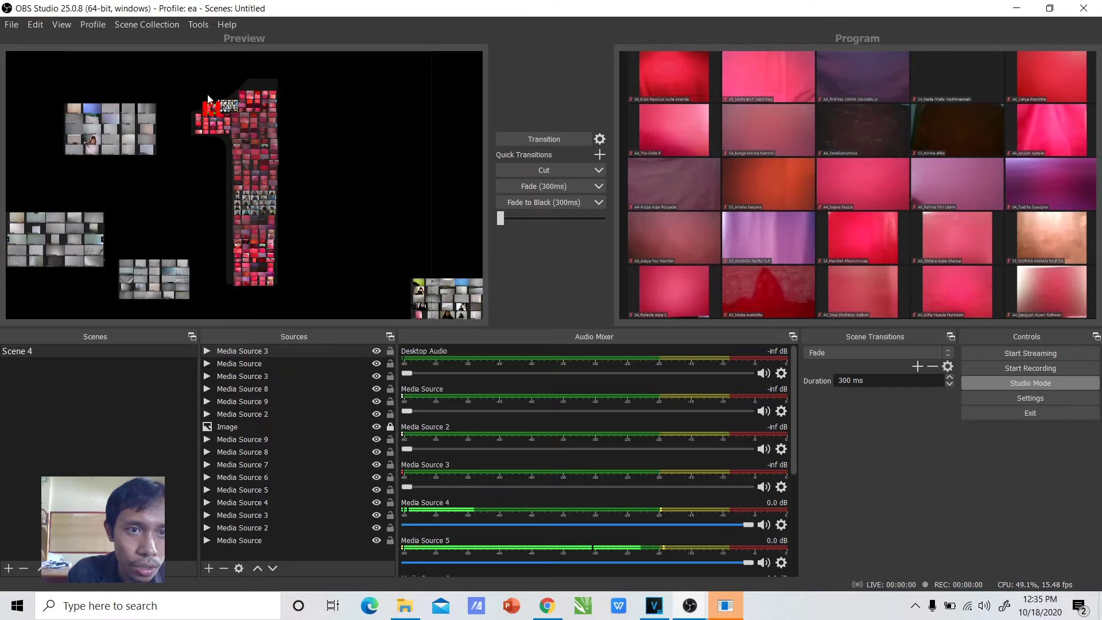
Step: Duplicate the Media Source 8 clip on the flag's slope and fit a smaller copy into the gap beside the stem's upper end
left_click(227, 106)
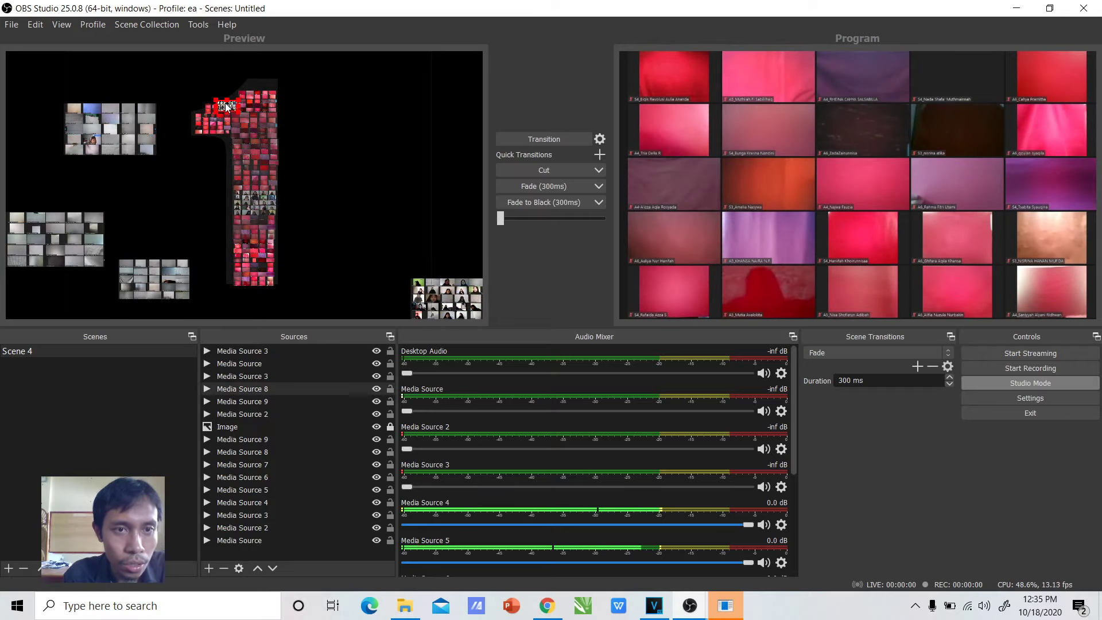
key("ctrl+v")
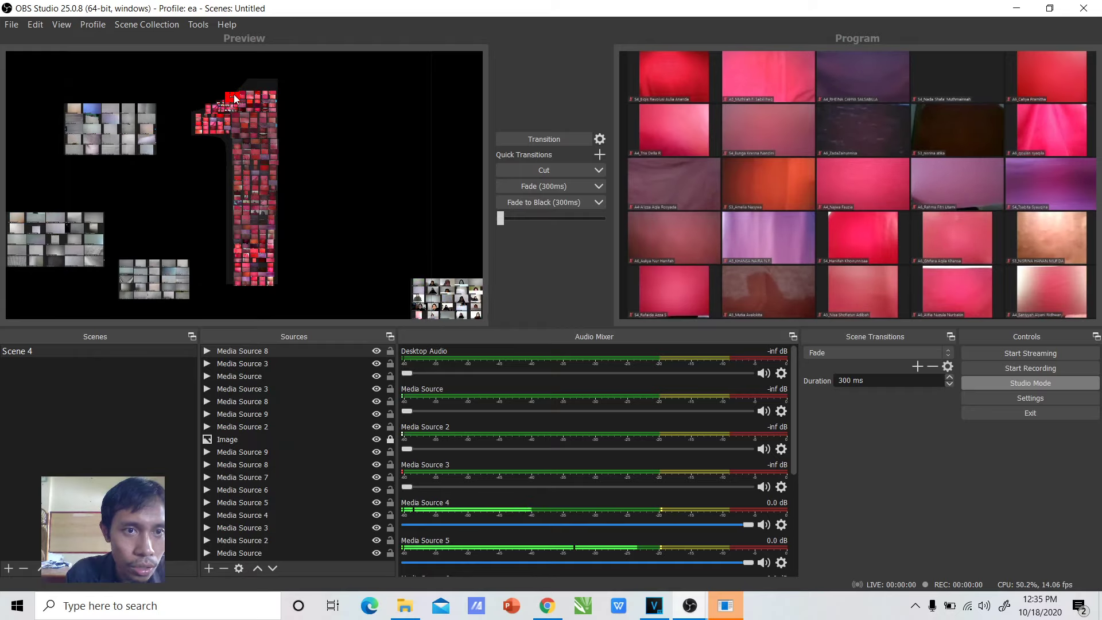
left_click(218, 85)
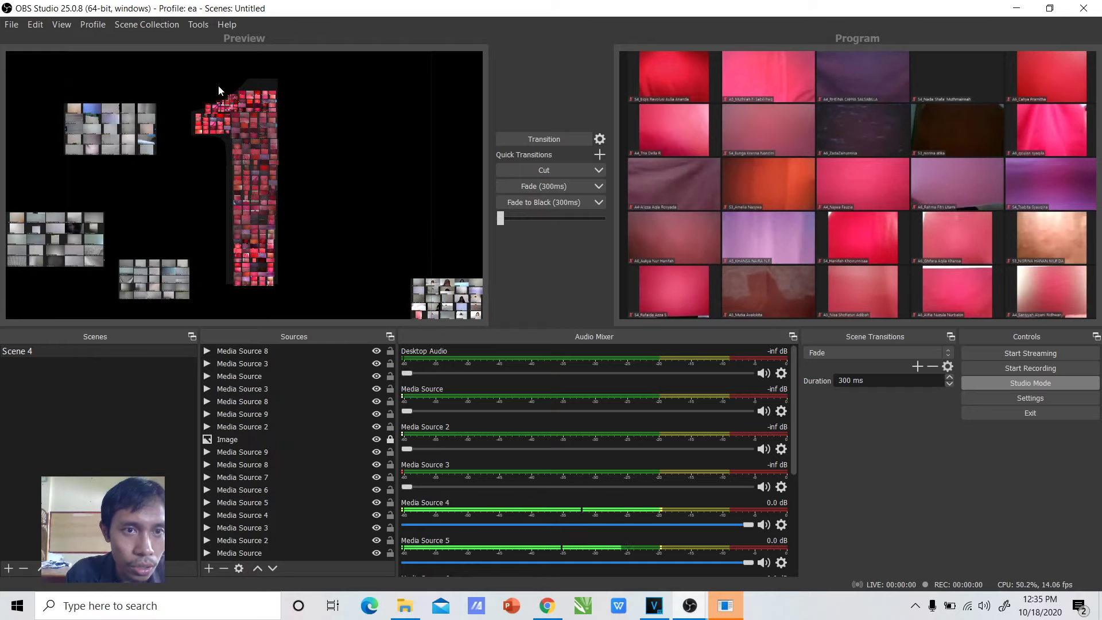
Step: Duplicate the uppermost Media Source clip twice and fit the reduced copies side by side across the very top of the stem
left_click(250, 102)
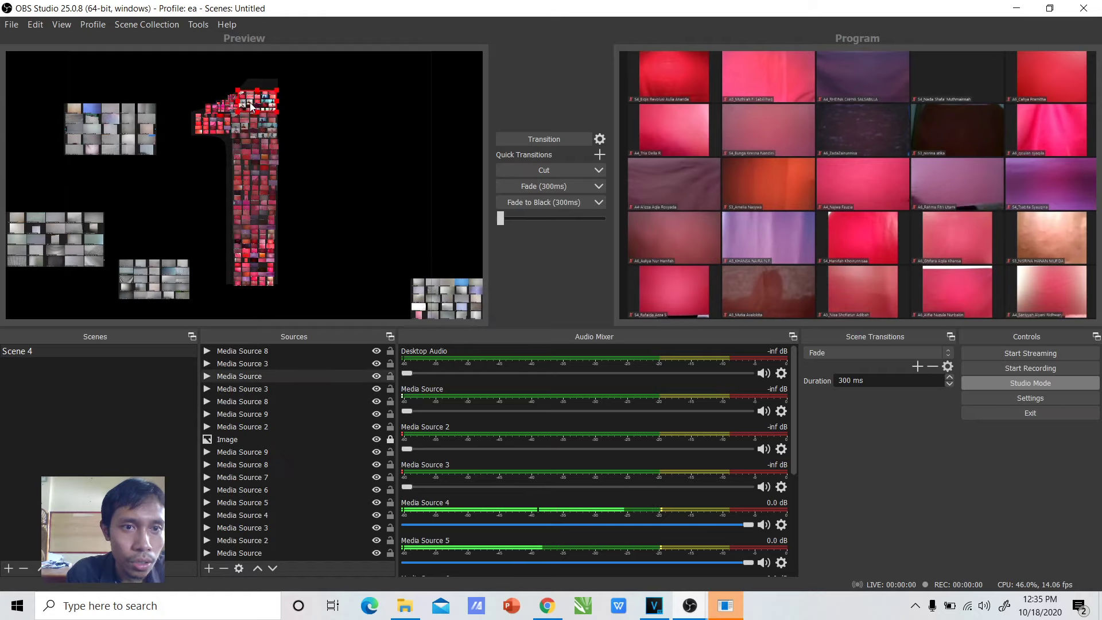
key("ctrl+v")
mouse_move(249, 103)
left_mouse_down()
mouse_move(259, 76)
mouse_move(262, 88)
left_mouse_up()
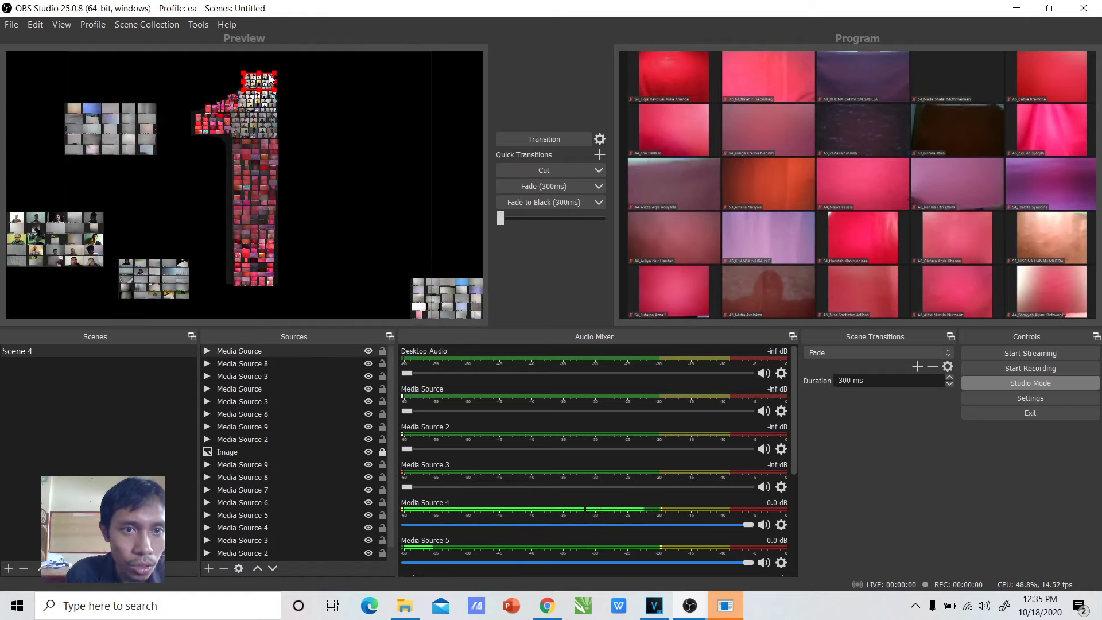
left_click(292, 80)
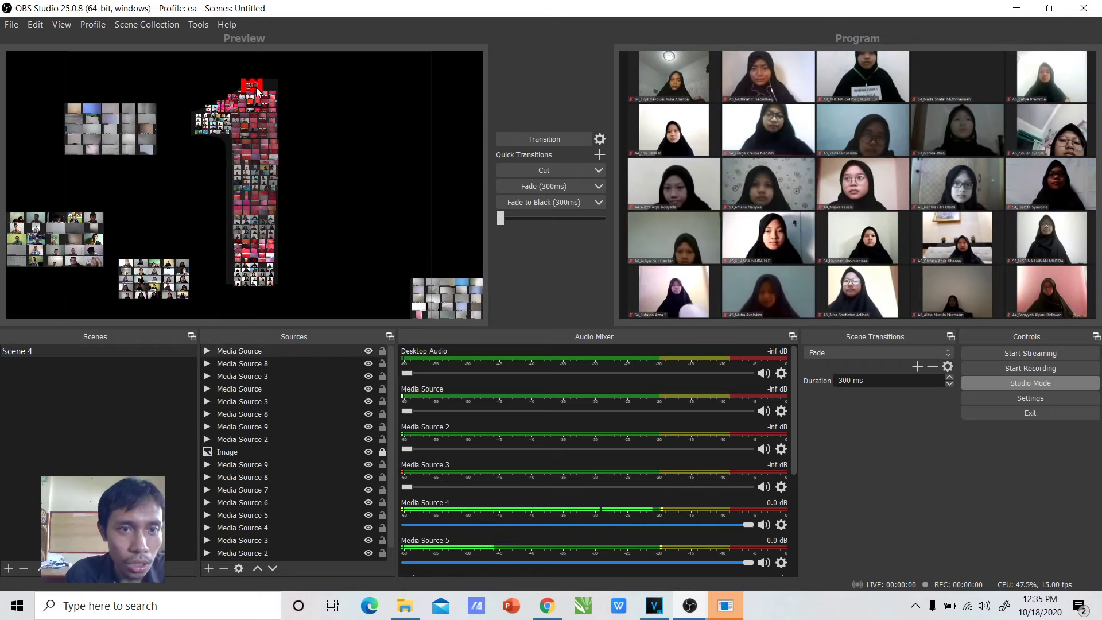
key("ctrl+v")
mouse_move(250, 87)
left_mouse_down()
mouse_move(278, 84)
mouse_move(265, 84)
left_mouse_up()
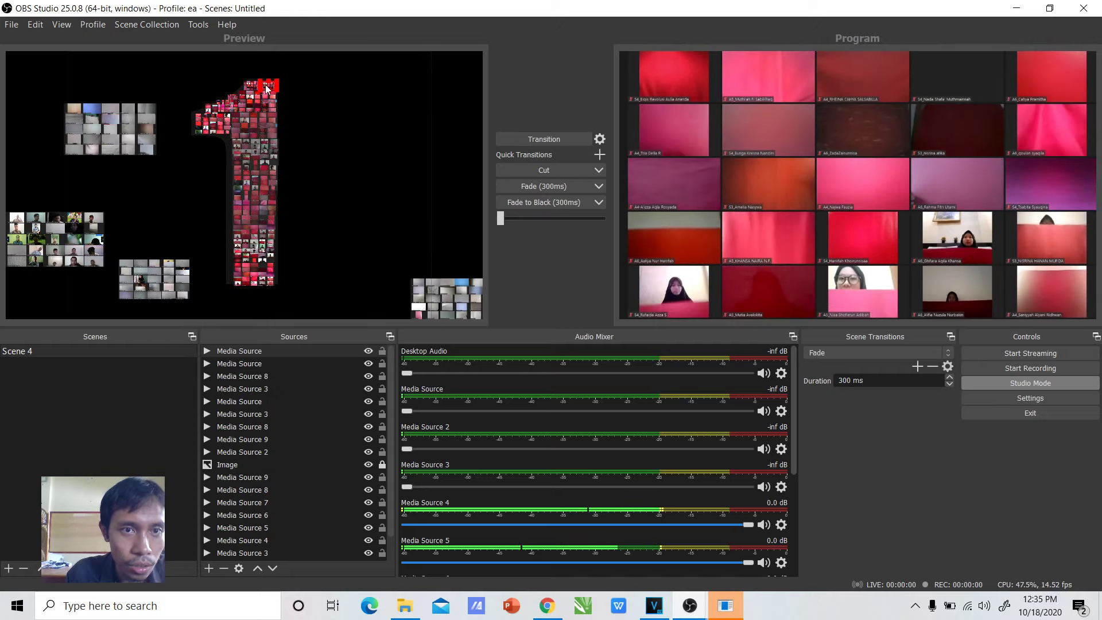
left_click(308, 105)
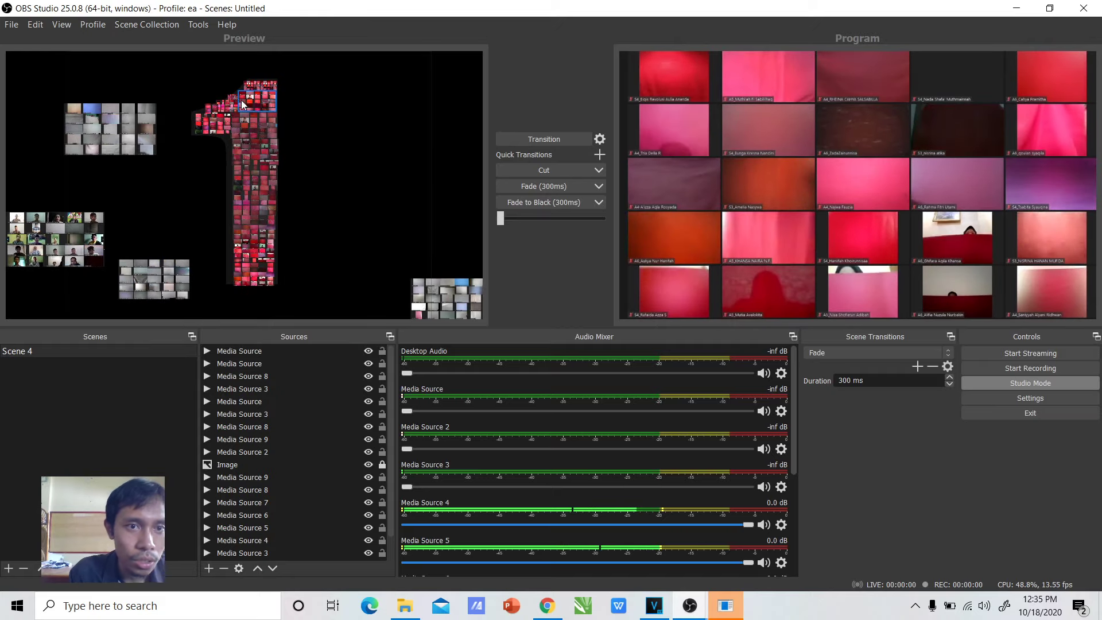
Step: Toggle the template Image source's visibility to compare the tiled number 1 with its outline
left_click(212, 108)
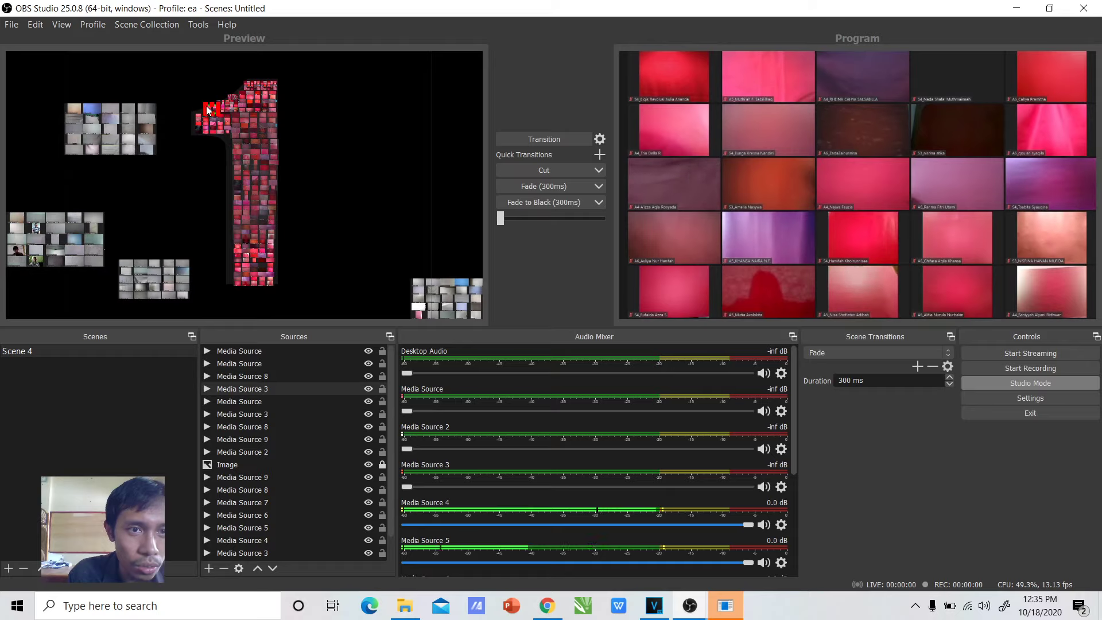
left_click(189, 105)
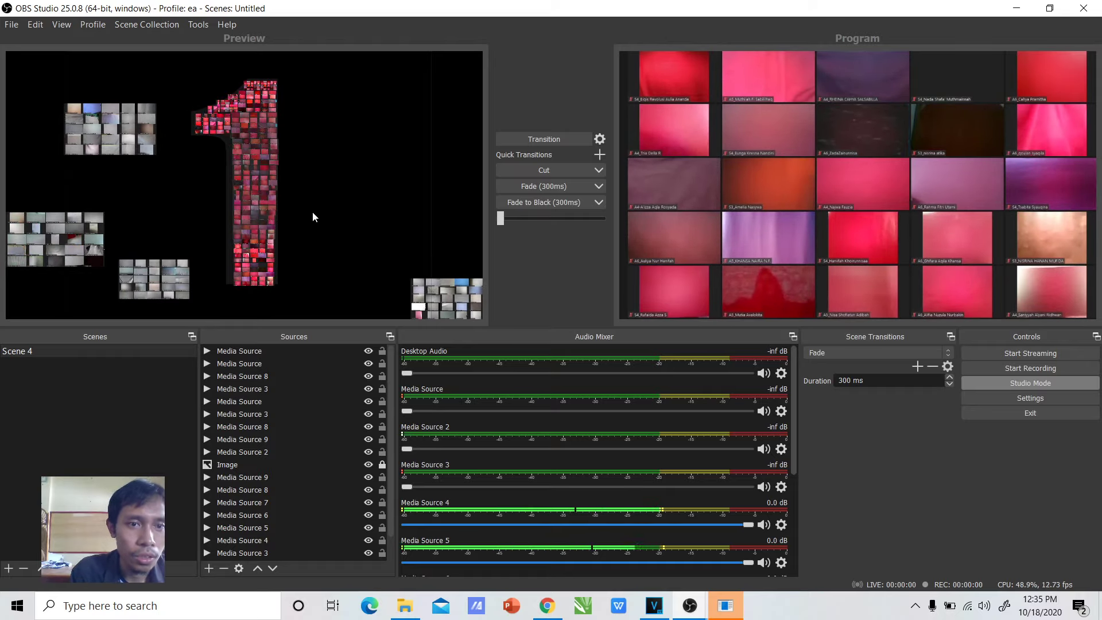
left_click(368, 467)
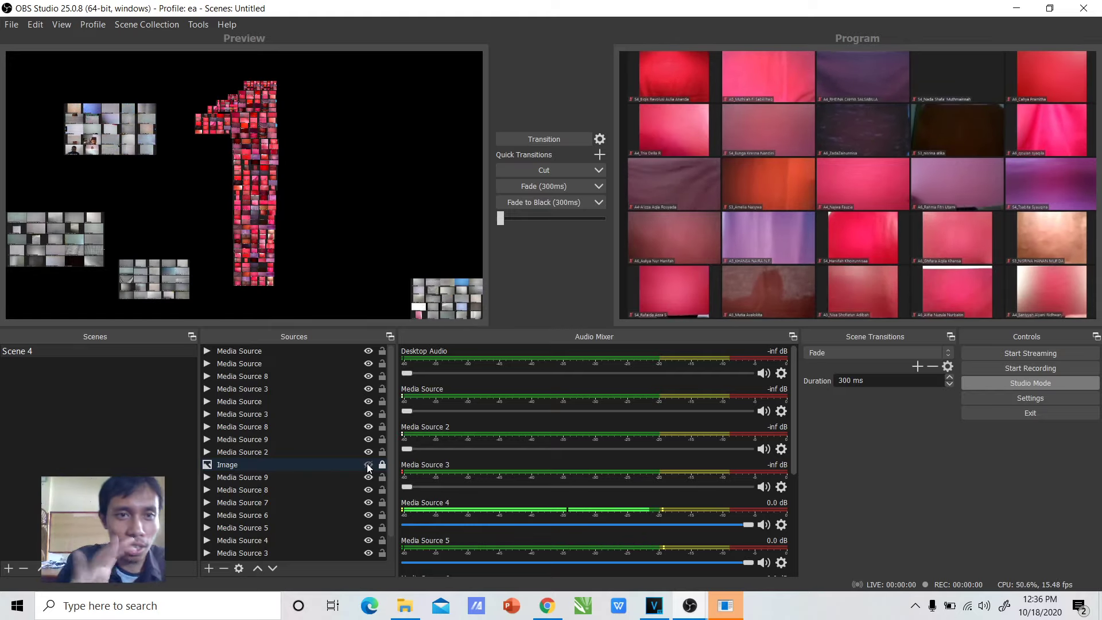
left_click(369, 466)
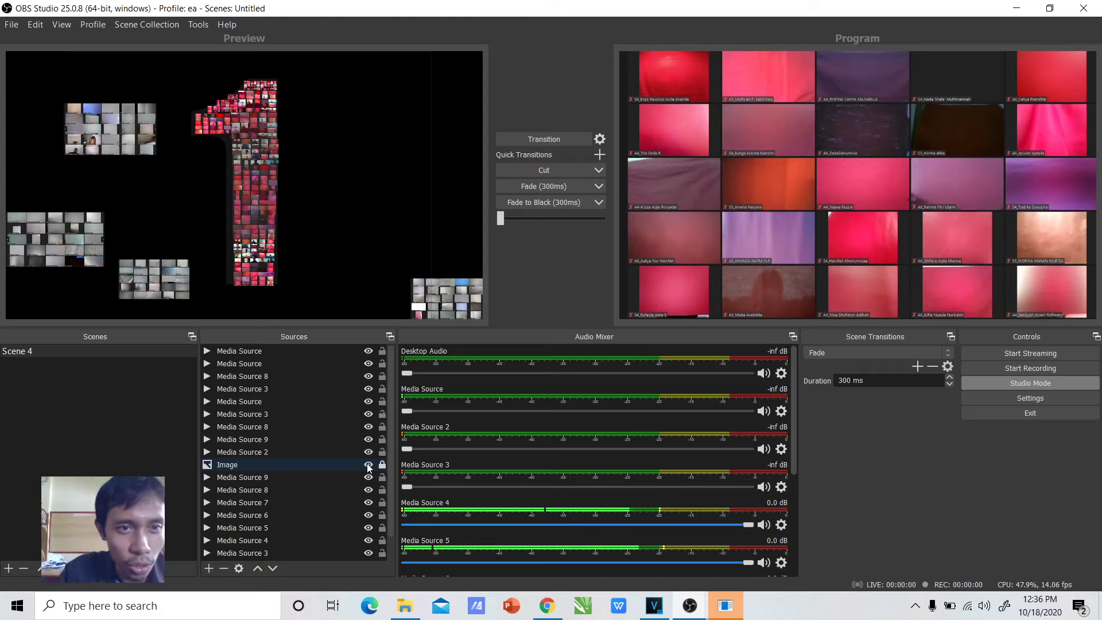
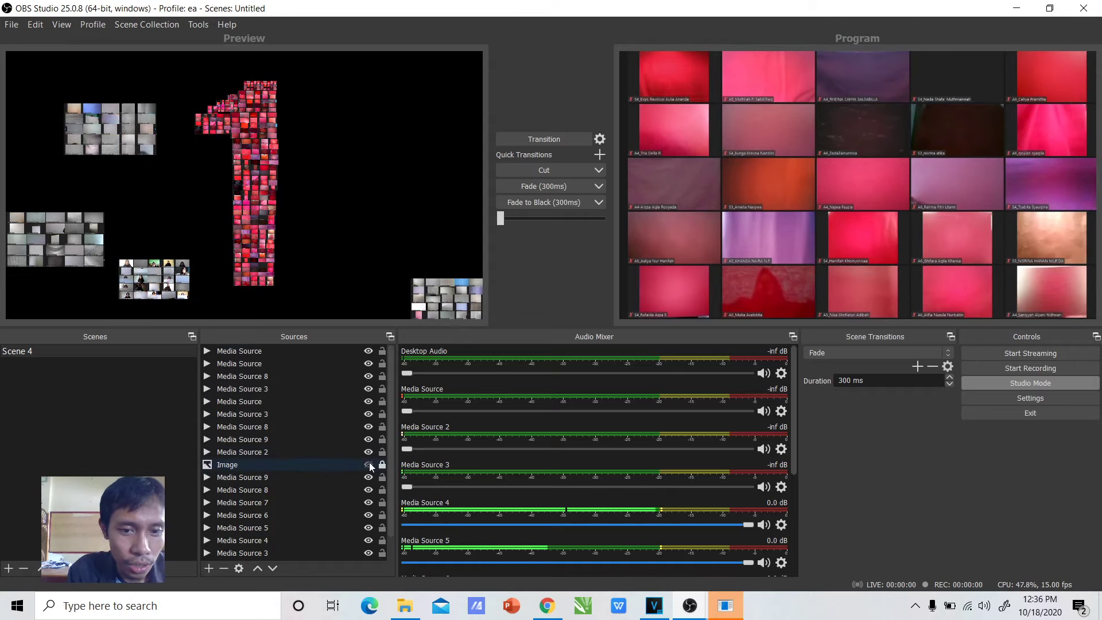
key("Up")
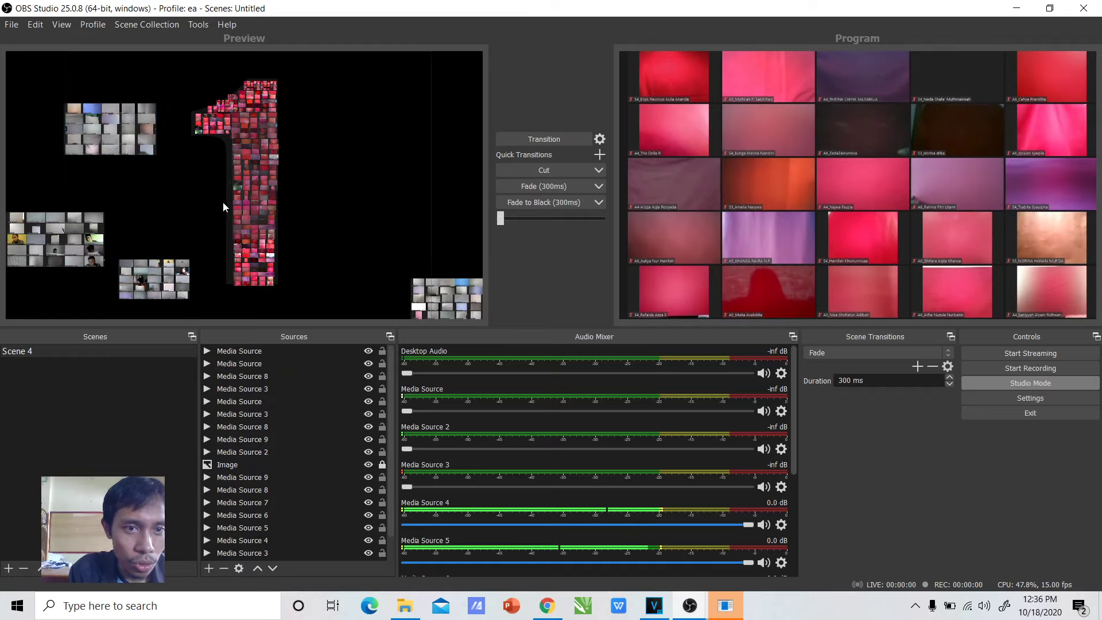
Step: Widen the lowest three video tiles of the number 1's stem leftward to cover the template's left edge
left_click(223, 132)
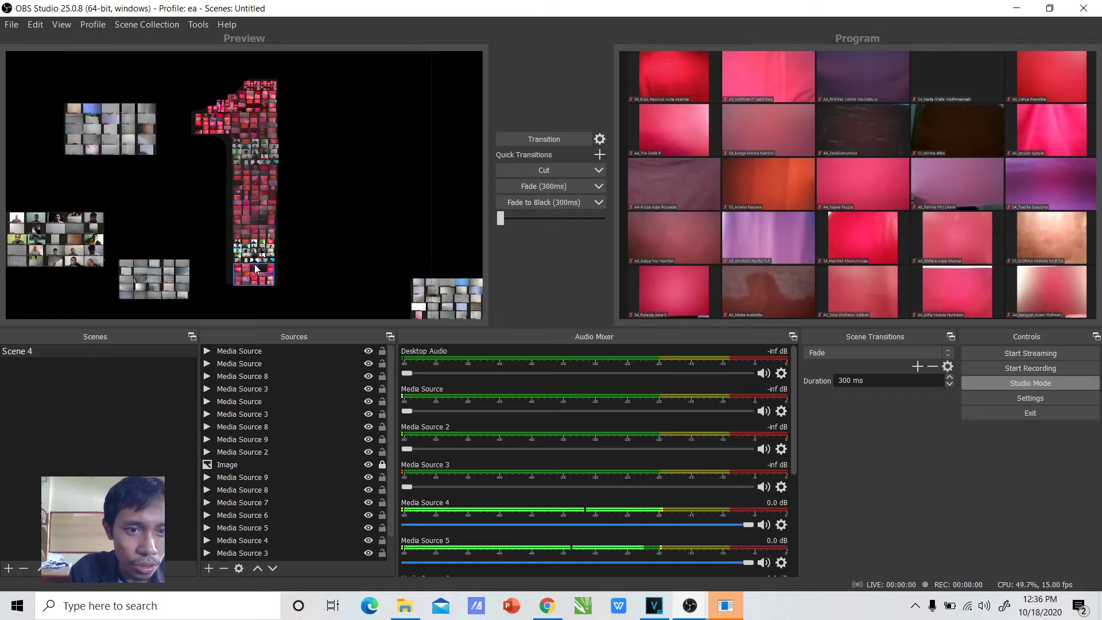
left_click(235, 264)
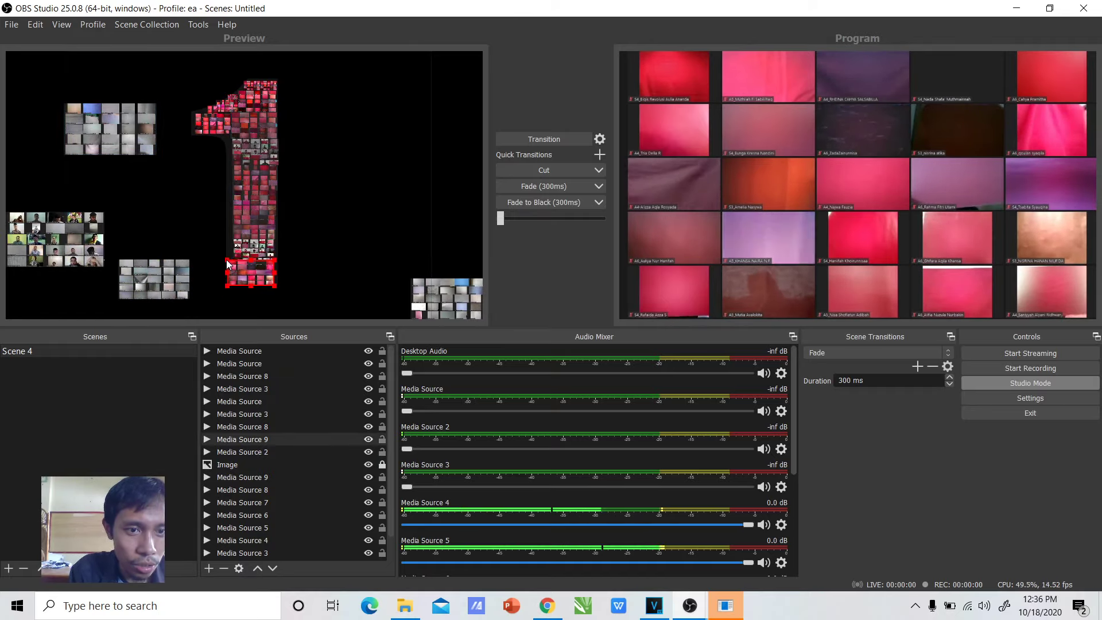
left_click(232, 243)
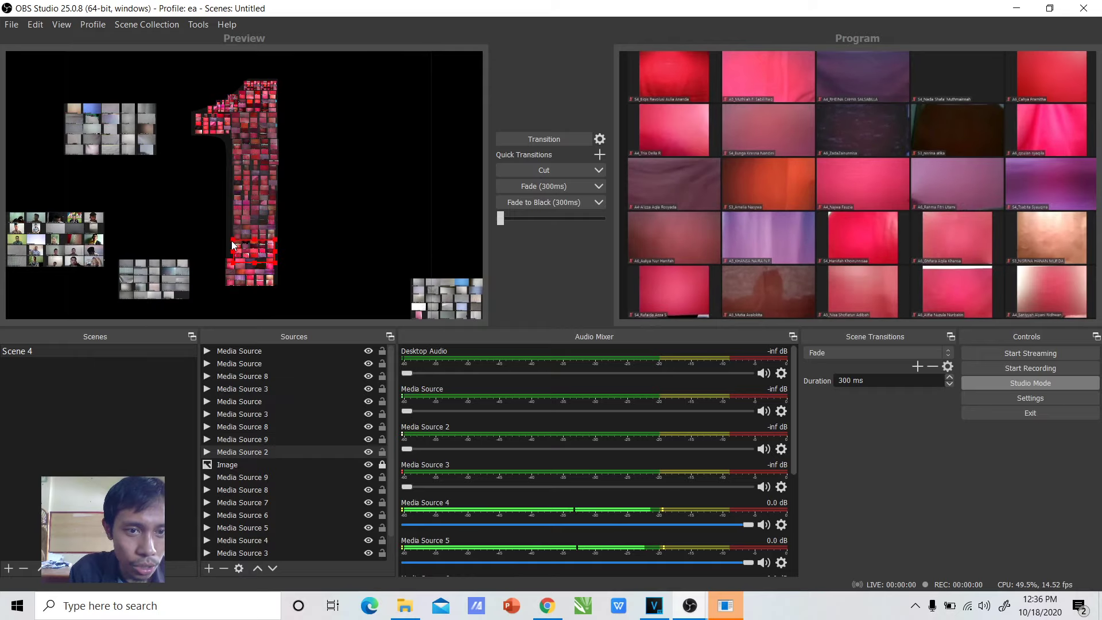
left_click_drag(232, 240, 226, 238)
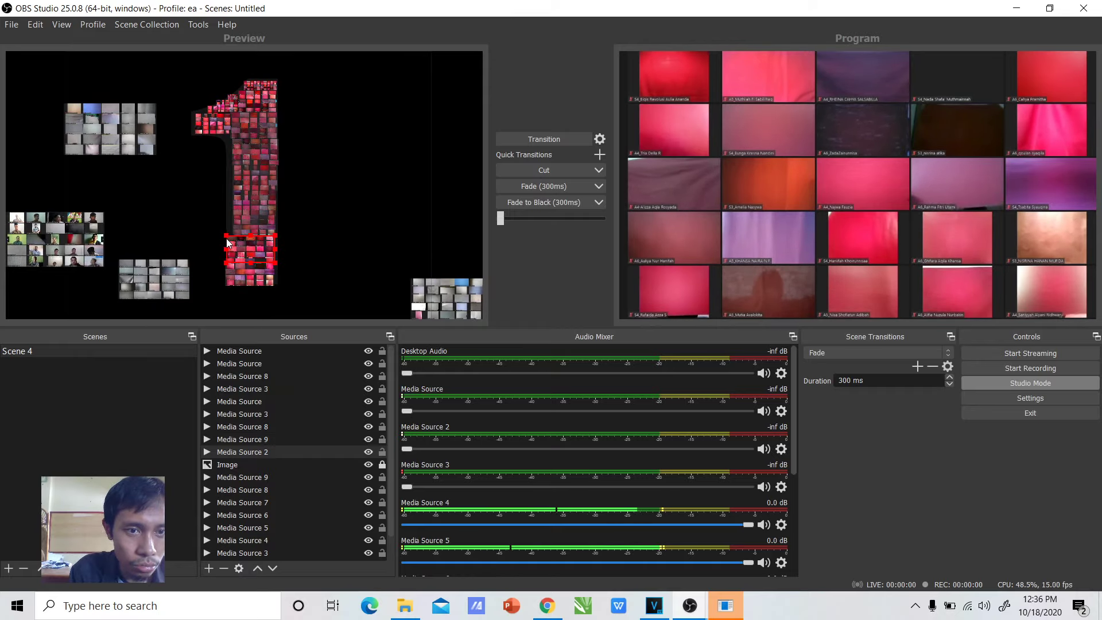
left_click(237, 227)
left_click_drag(230, 215, 279, 211)
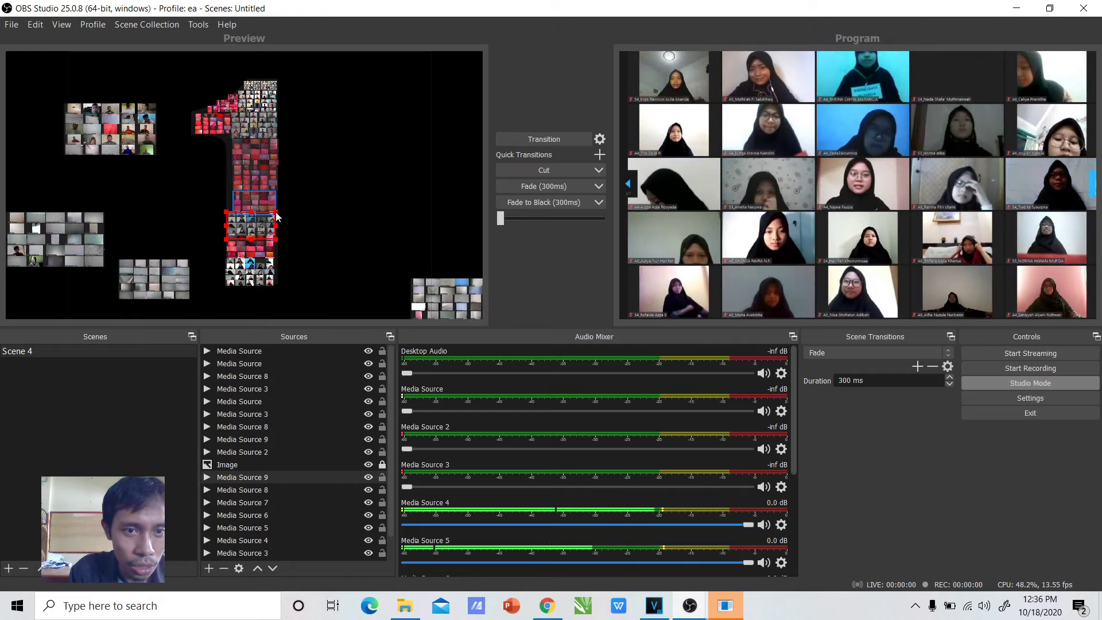
Step: Widen the next three video tiles up the number 1's stem to cover the template's left edge
left_click(257, 201)
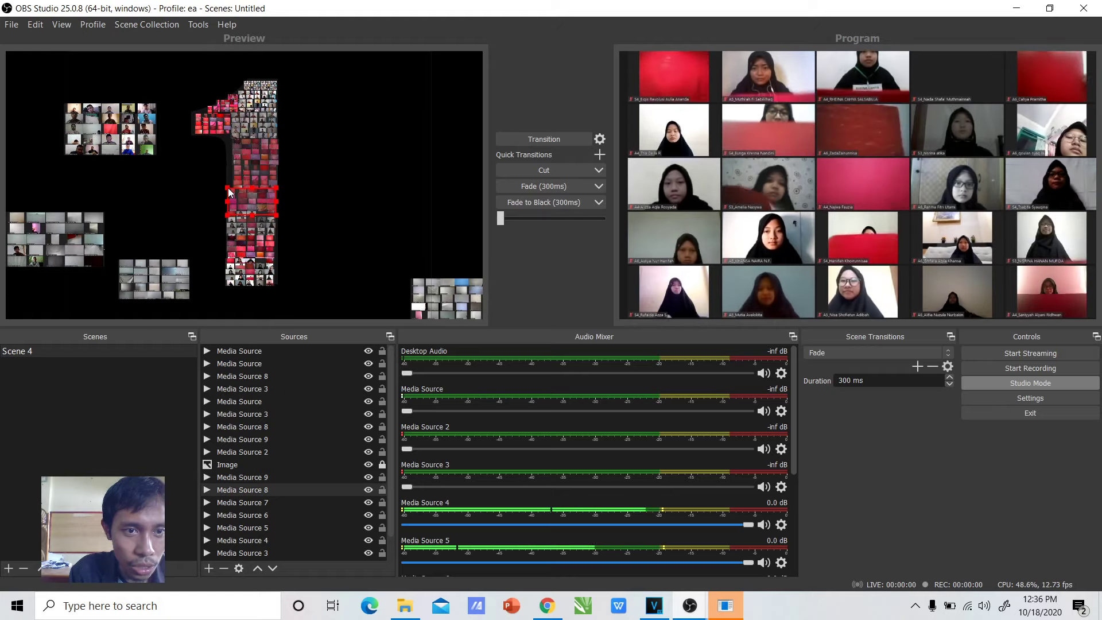
left_click(237, 174)
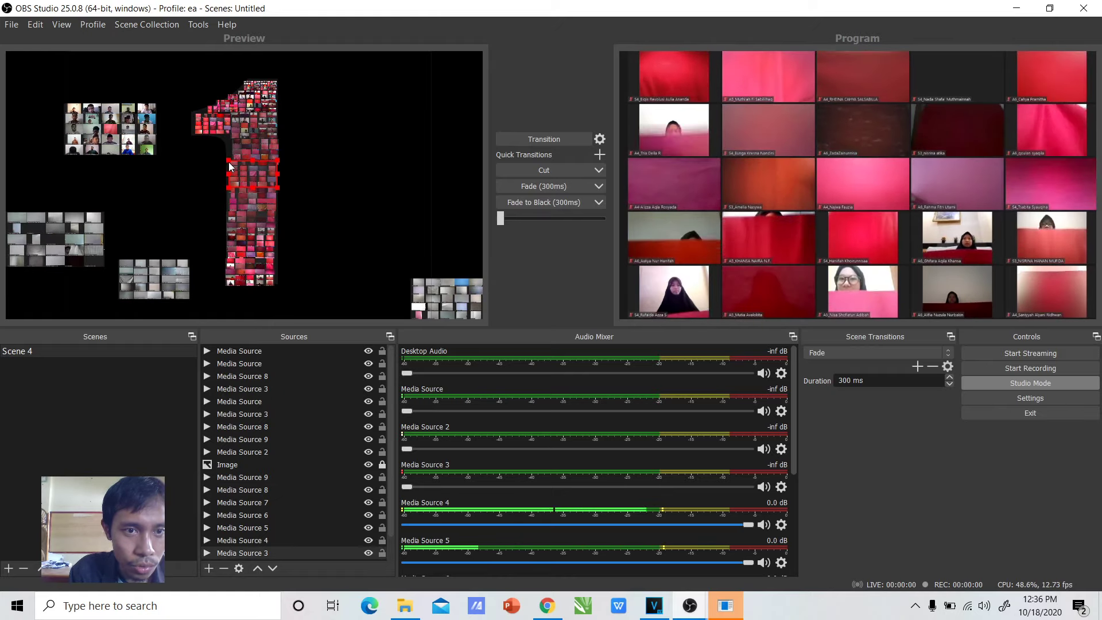
left_click(233, 148)
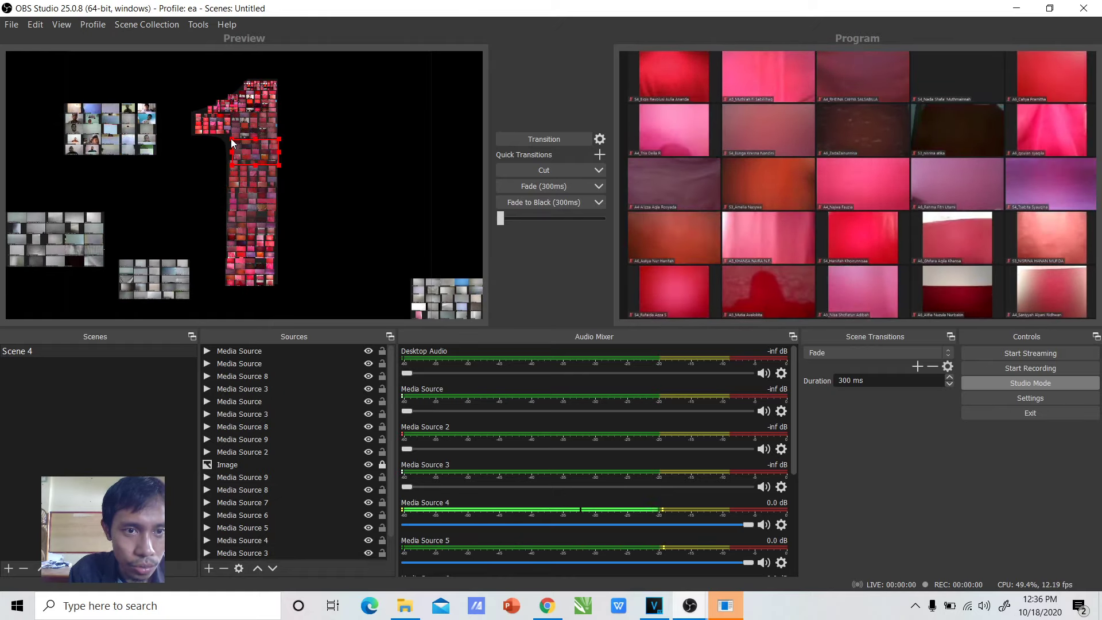
left_click(303, 155)
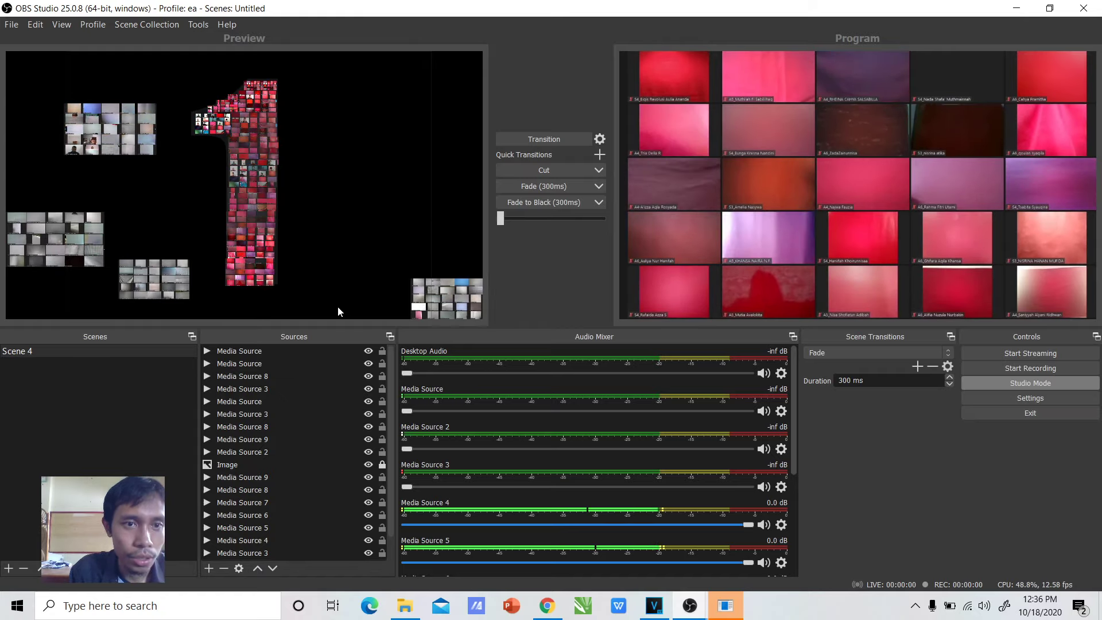
Step: Hide the template Image source and adjust the upper tiles of the number 1 to close the gaps between them
left_click(368, 466)
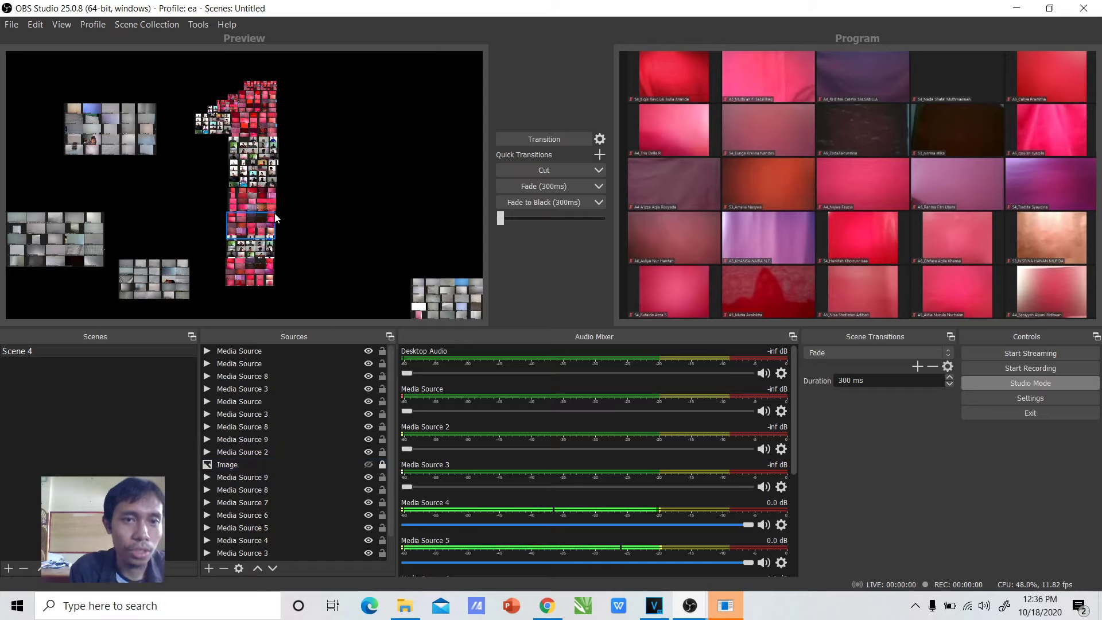
left_click(260, 173)
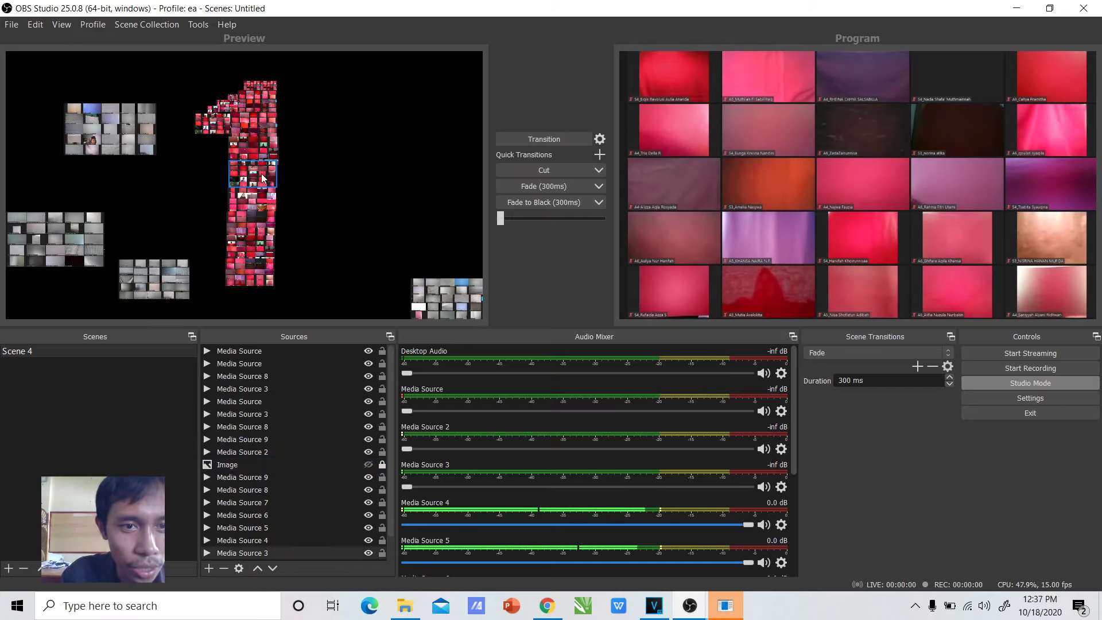
left_click_drag(261, 173, 262, 126)
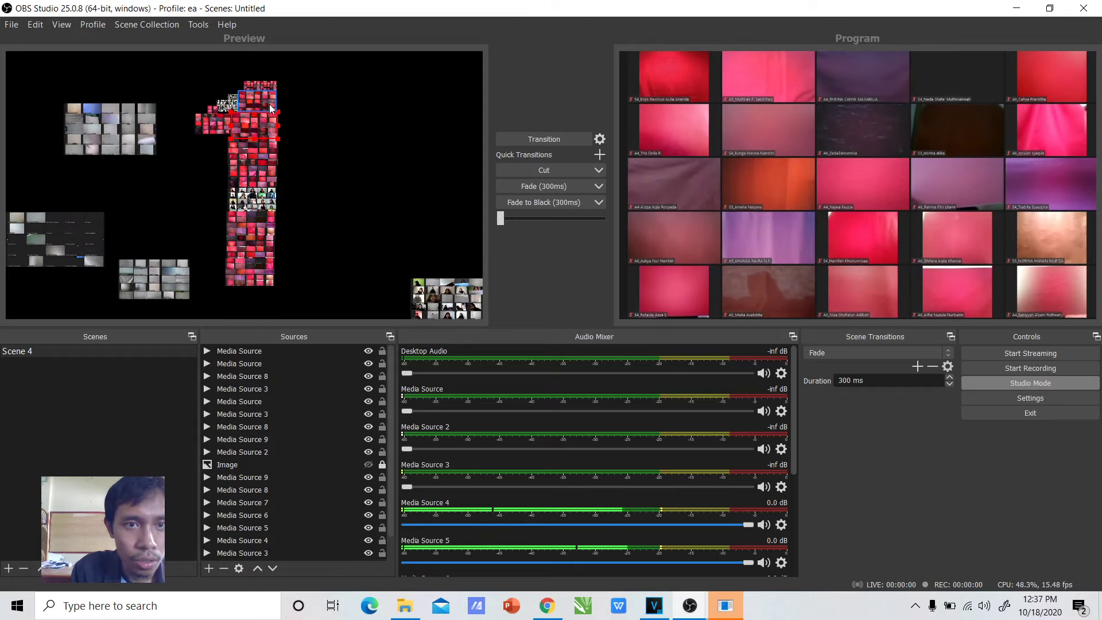
left_click(271, 107)
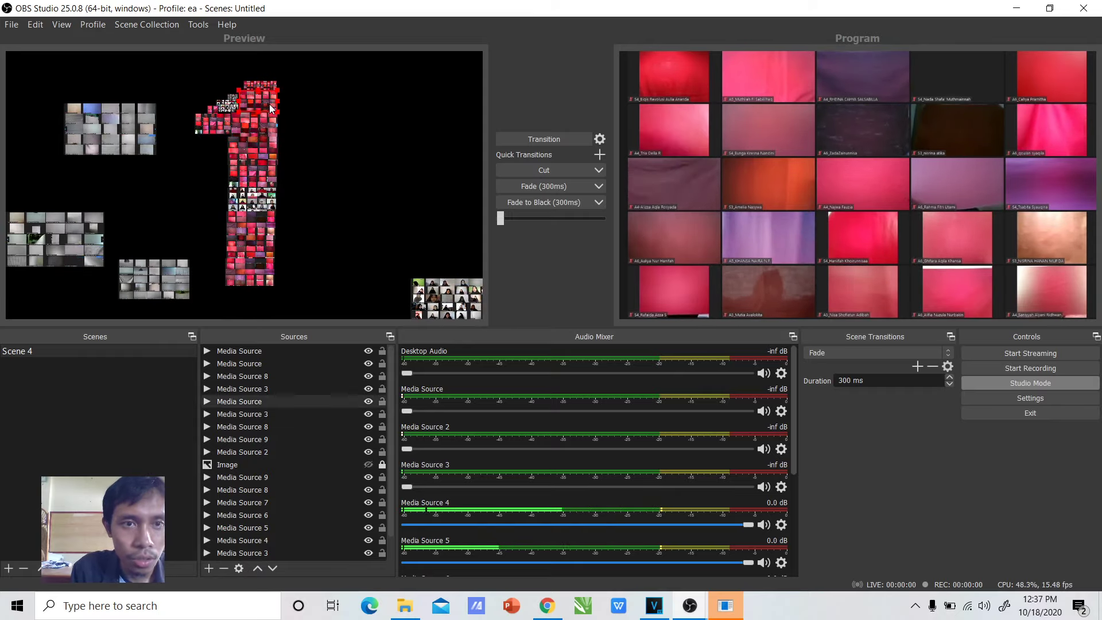
left_click(236, 107)
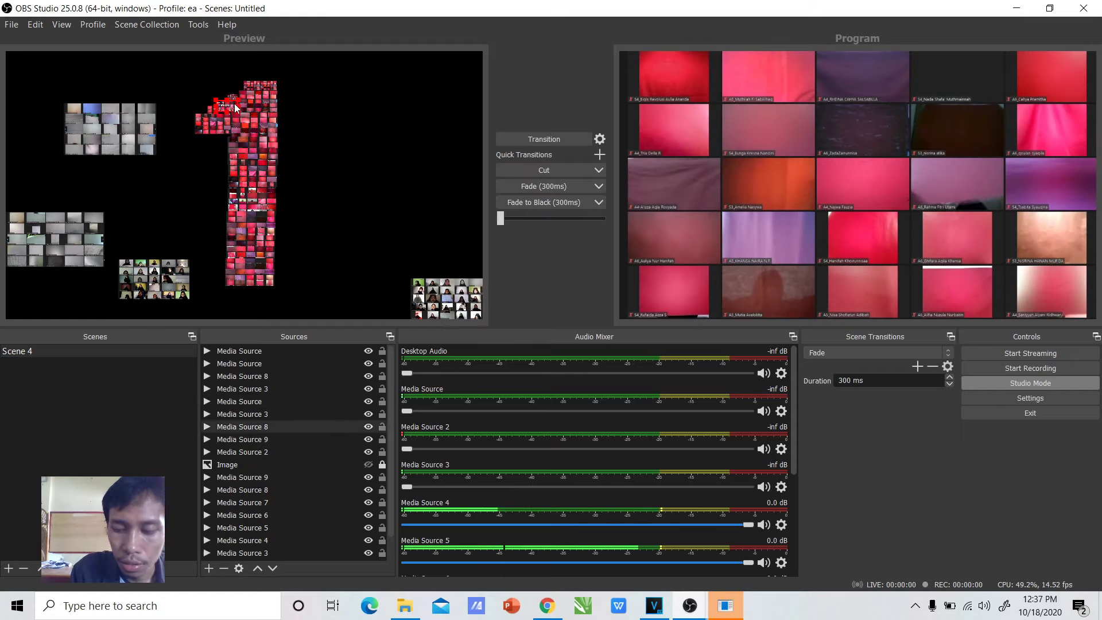
left_click(233, 99)
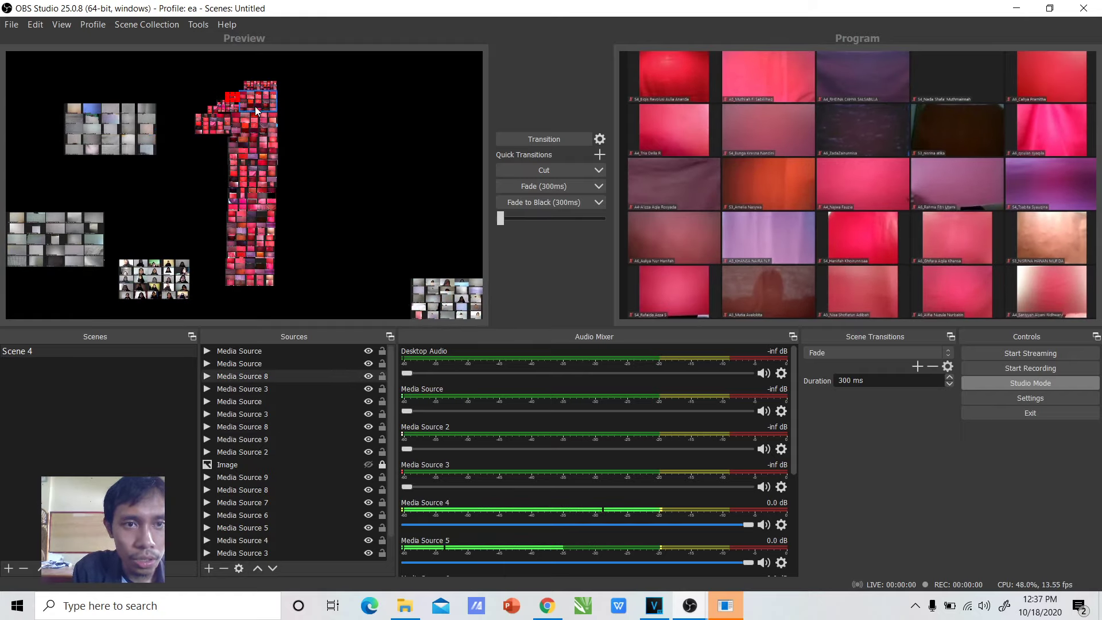
left_click(449, 171)
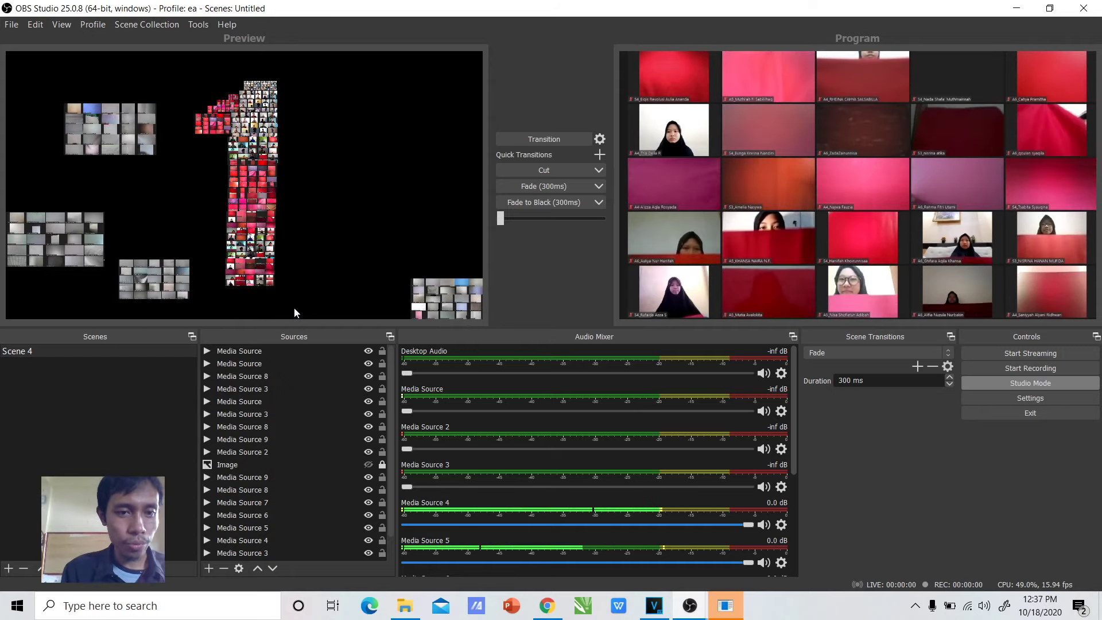
left_click(257, 253)
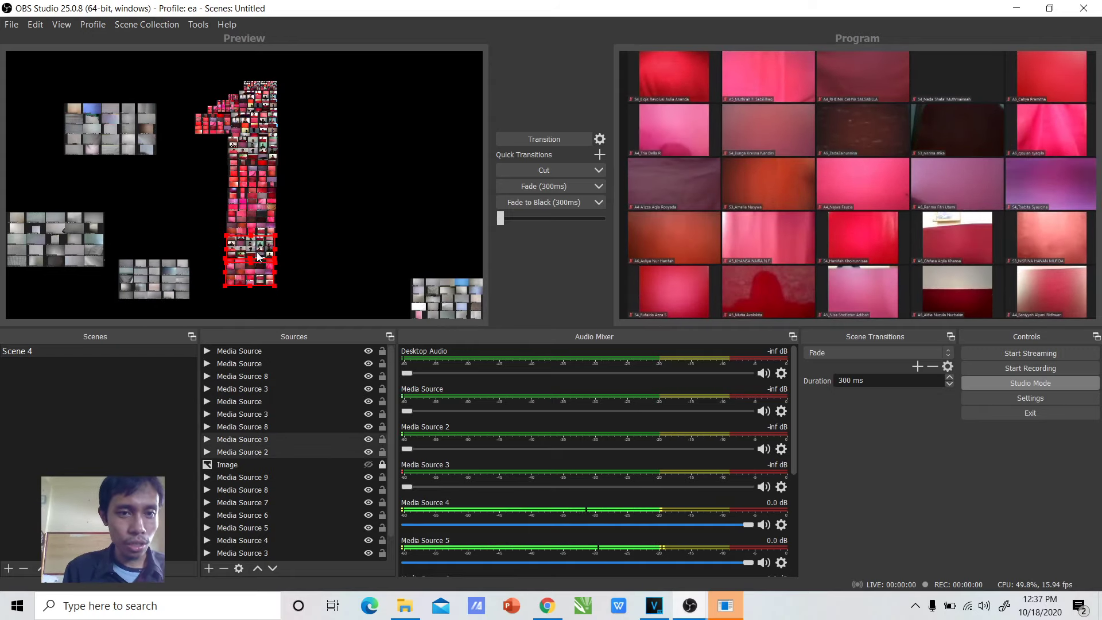
left_click(305, 250)
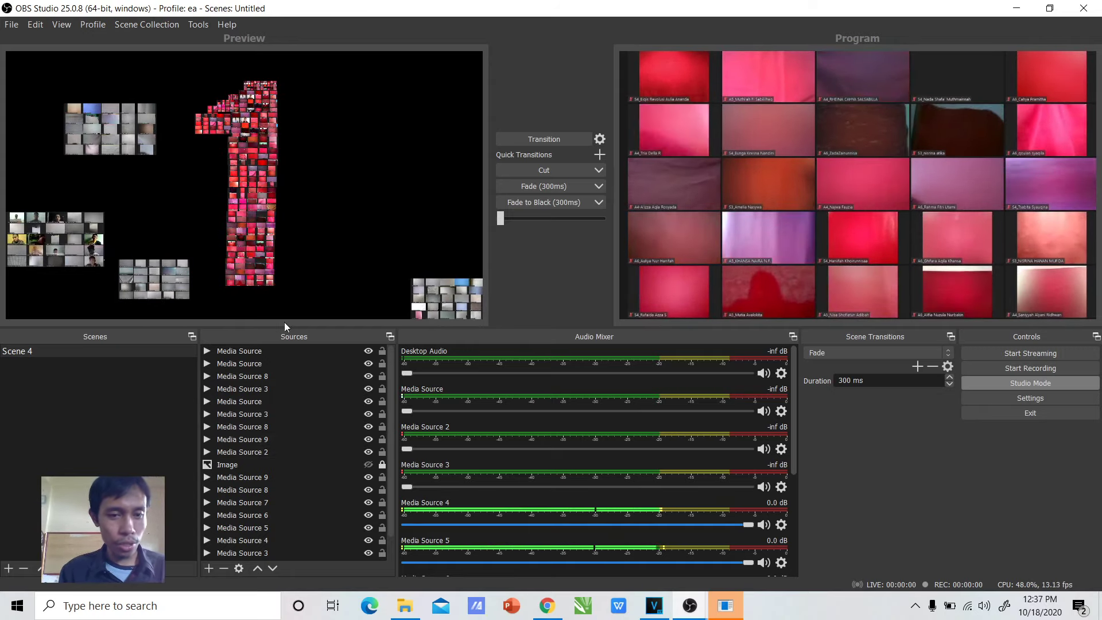
left_click(249, 364)
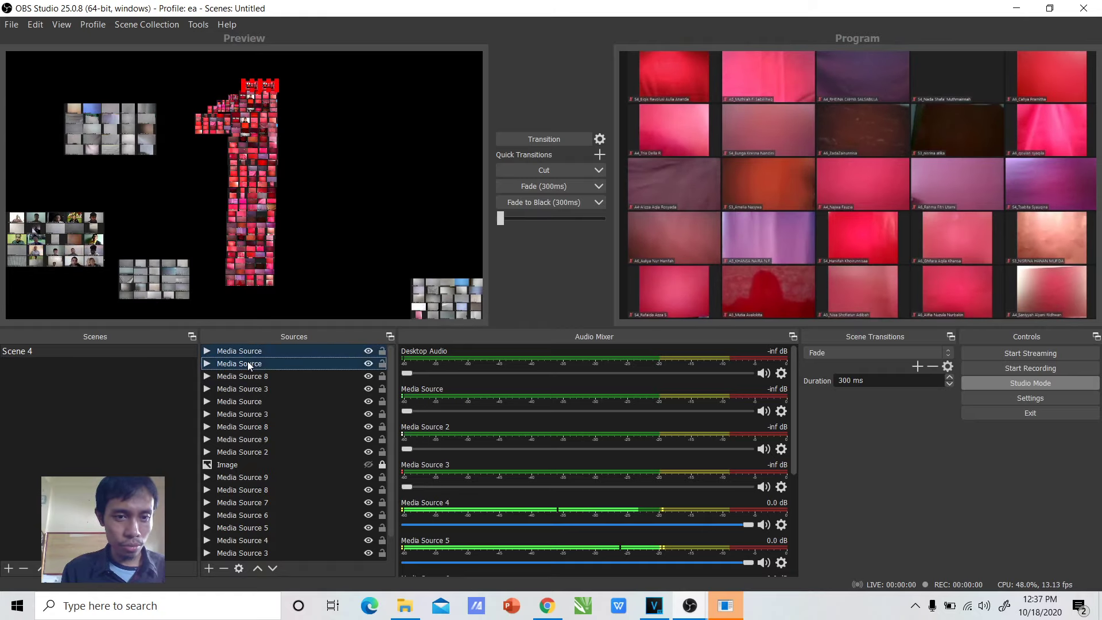
left_click_drag(250, 366, 236, 413)
left_click(279, 277)
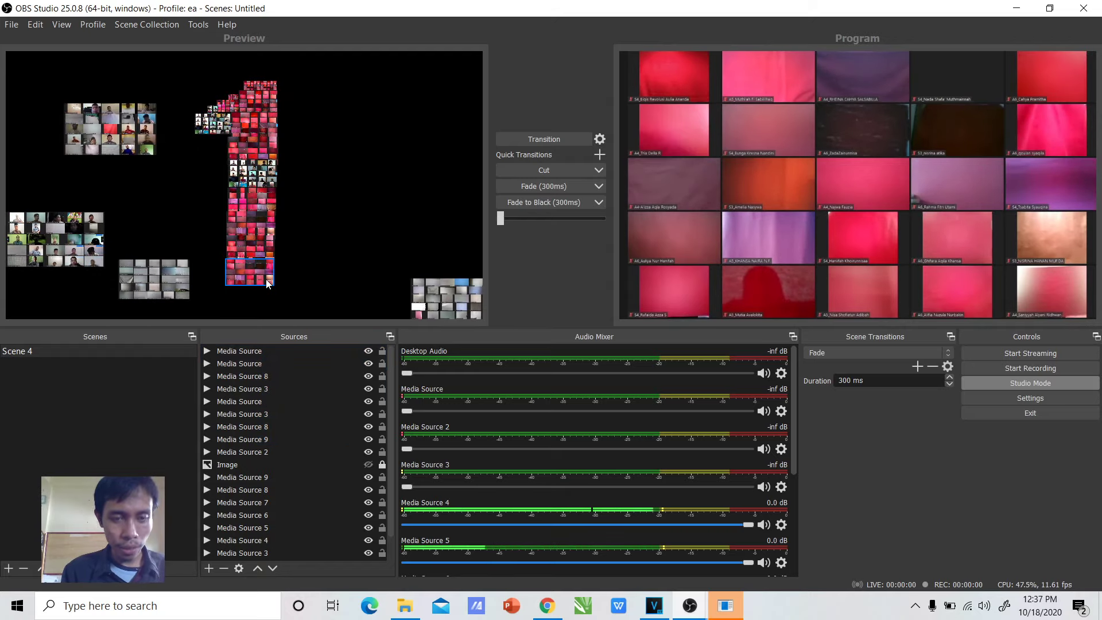
Step: Group all the Media Source tiles that form the number 1, leaving out the four separate video grids
left_click(267, 279)
left_click(256, 246)
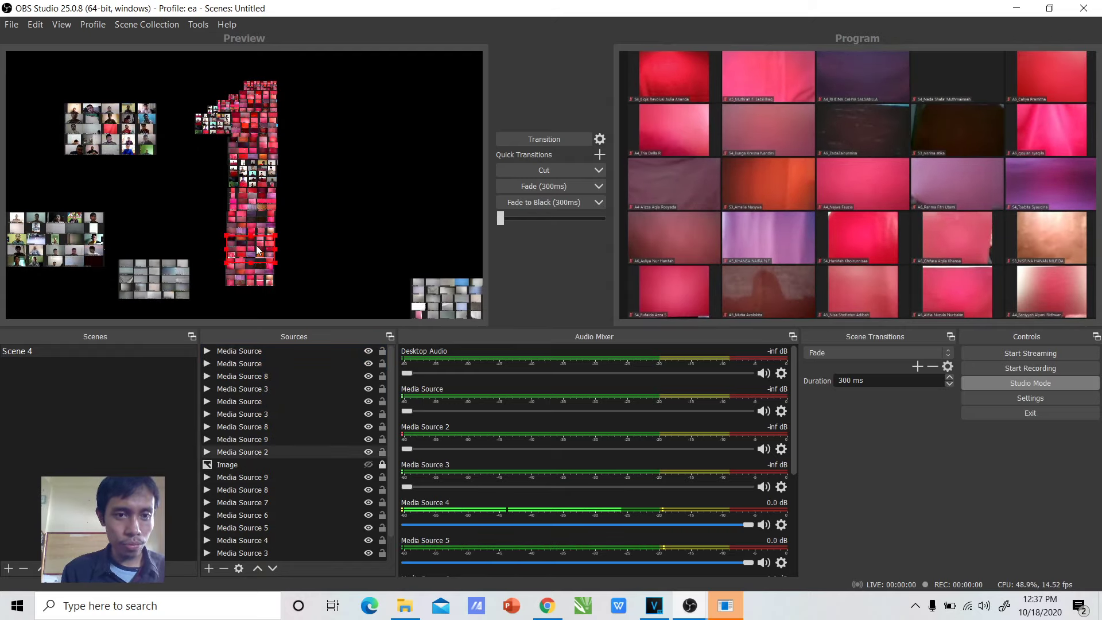
left_click(256, 232, "ctrl")
left_click(256, 217, "ctrl")
left_click(255, 202, "ctrl")
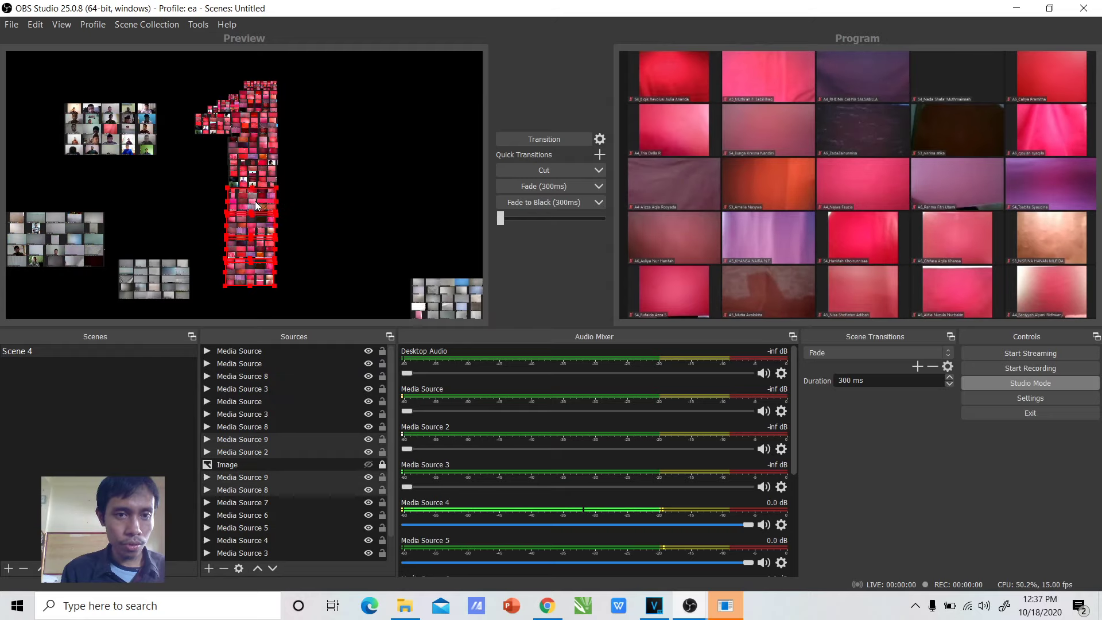
left_click(253, 180, "ctrl")
left_click(253, 154, "ctrl")
left_click(255, 127, "ctrl")
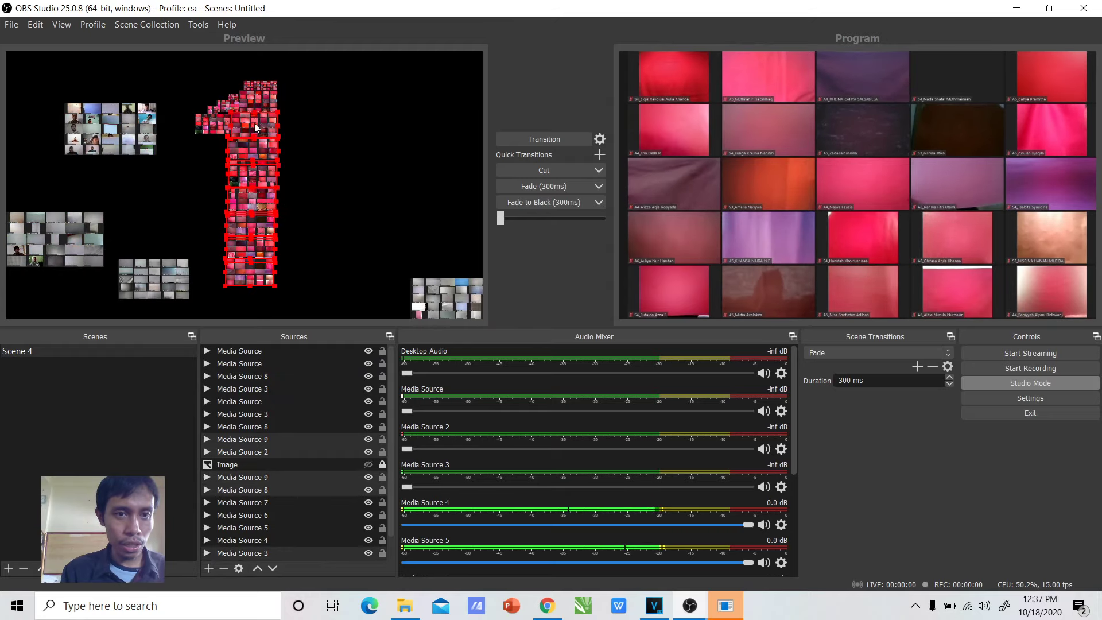
left_click(253, 109, "ctrl")
left_click(255, 84, "ctrl")
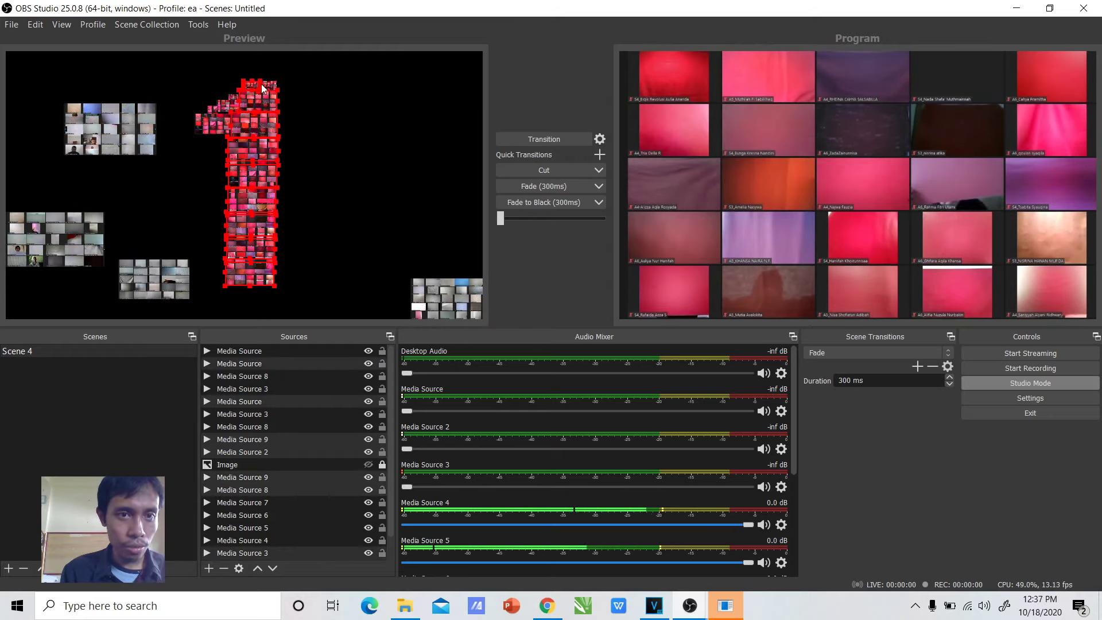
left_click(265, 84, "ctrl")
left_click(221, 104, "ctrl")
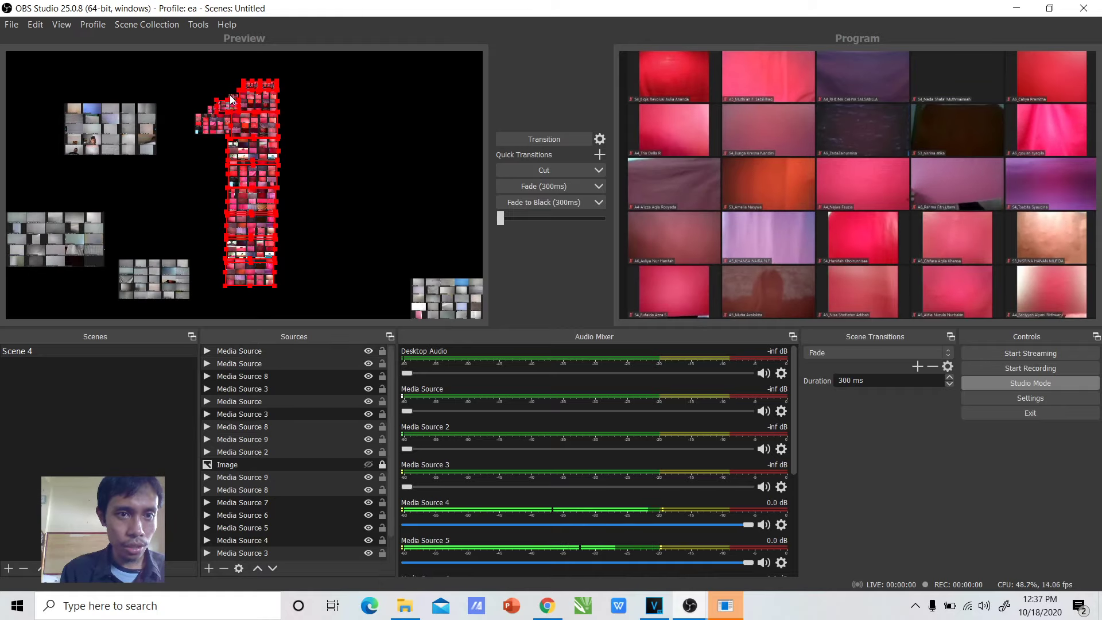
left_click(232, 100, "ctrl")
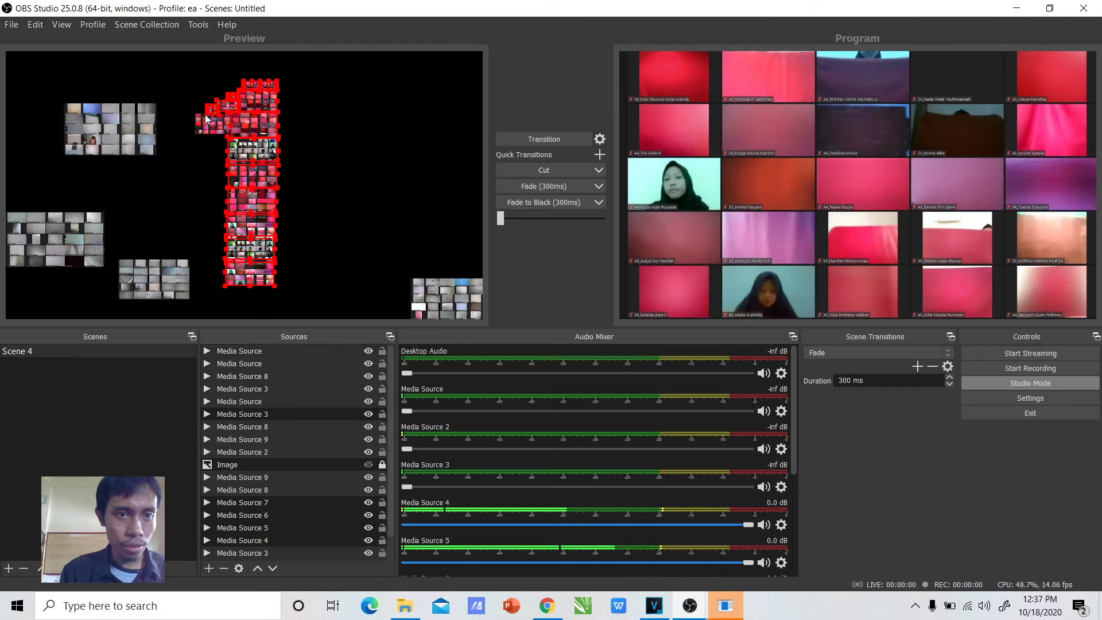
left_click(217, 133, "ctrl")
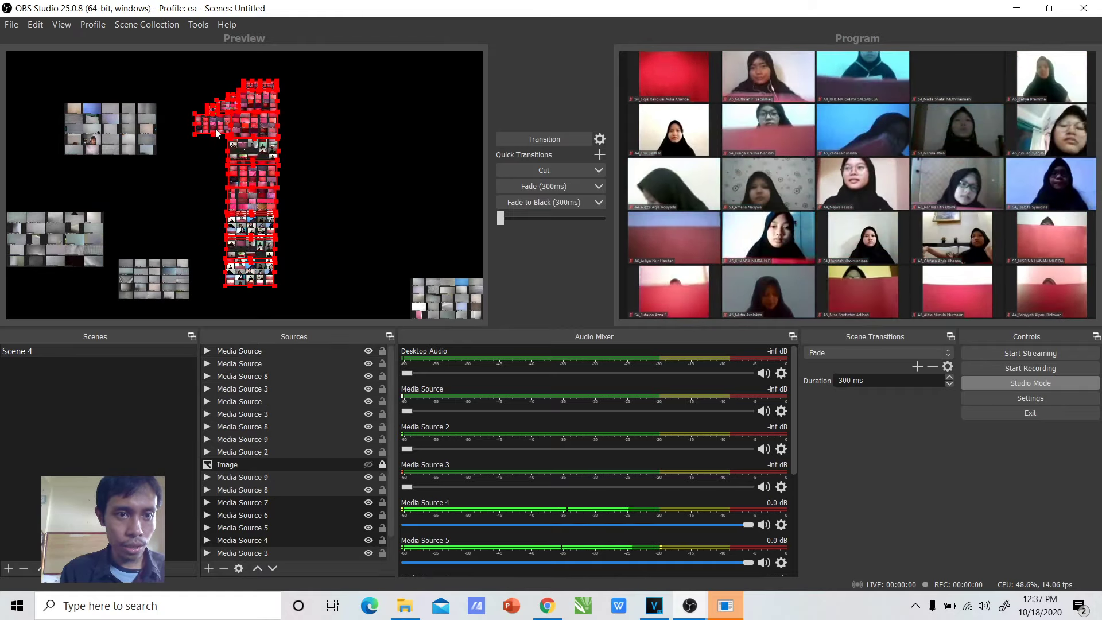
right_click(264, 371)
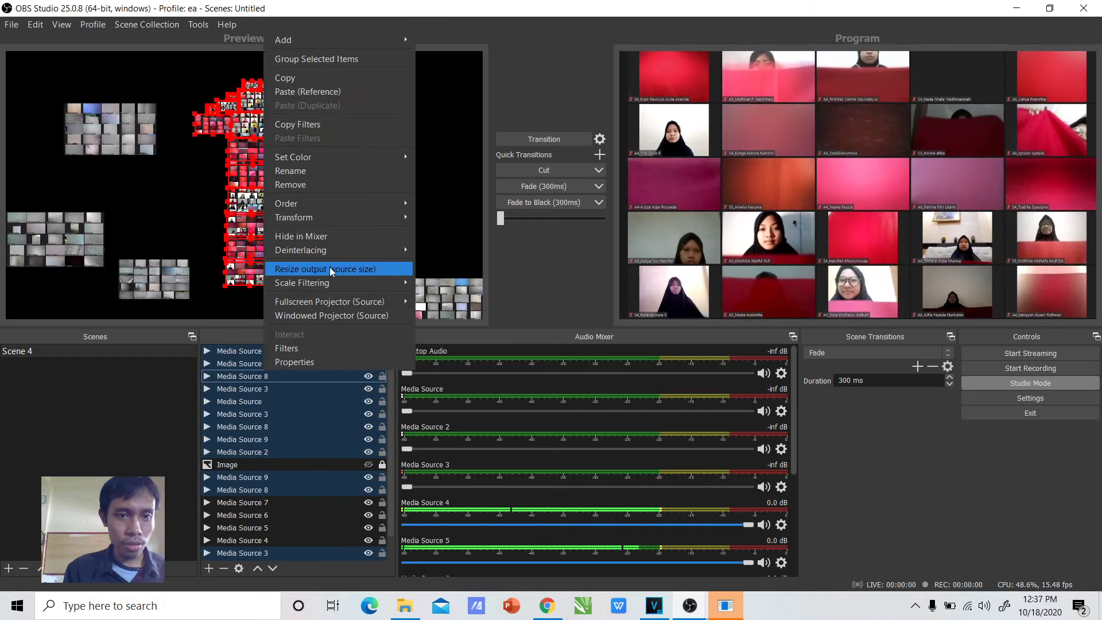
left_click(339, 59)
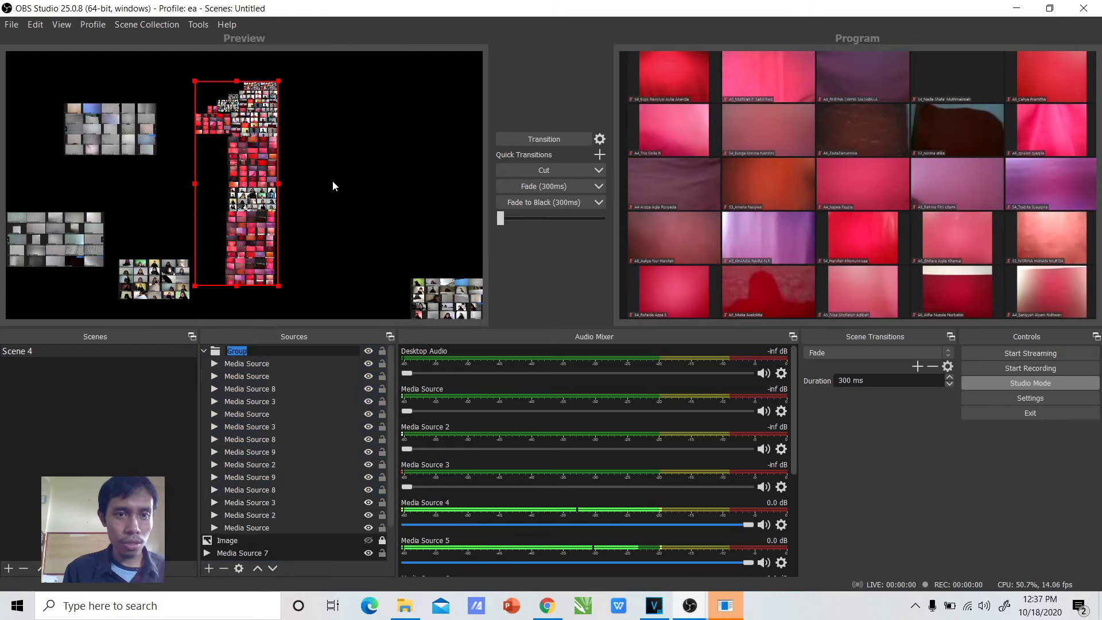
Step: Nudge the number 1 group left, then shrink and line up the four separate video grids in a row from the canvas's top-left corner
mouse_move(270, 184)
left_mouse_down()
mouse_move(402, 182)
mouse_move(257, 184)
left_mouse_up()
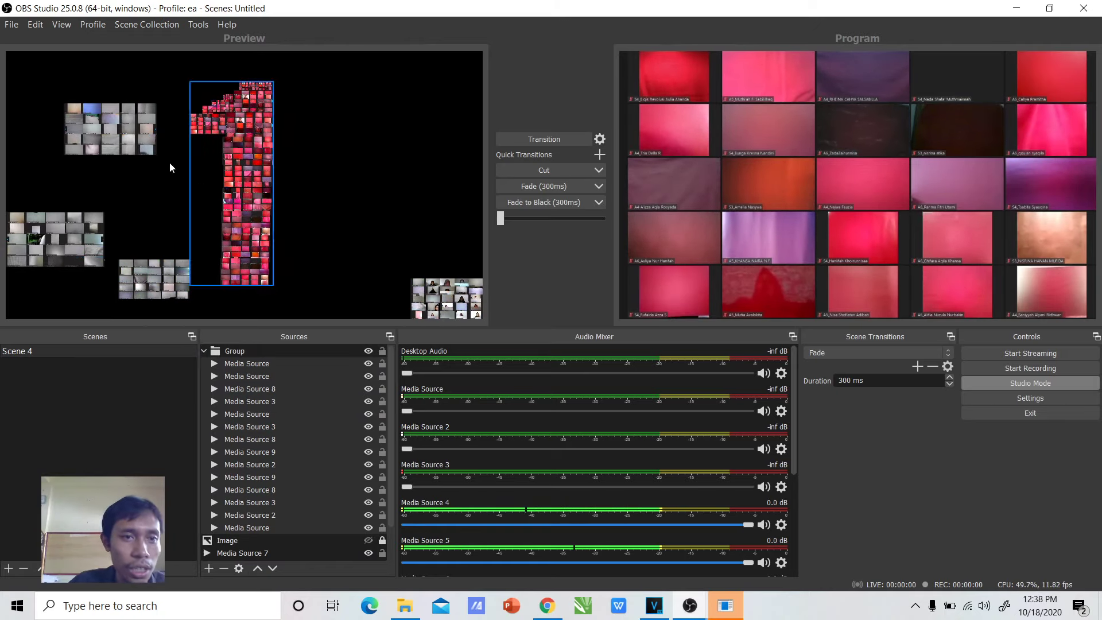
left_click_drag(129, 140, 53, 84)
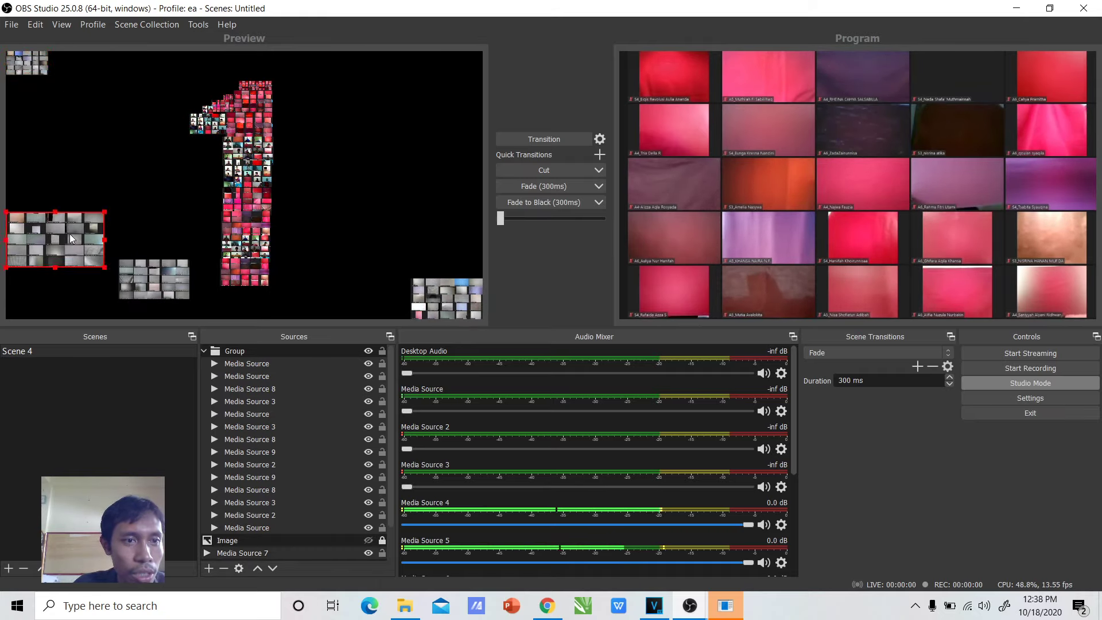
left_click_drag(70, 233, 122, 93)
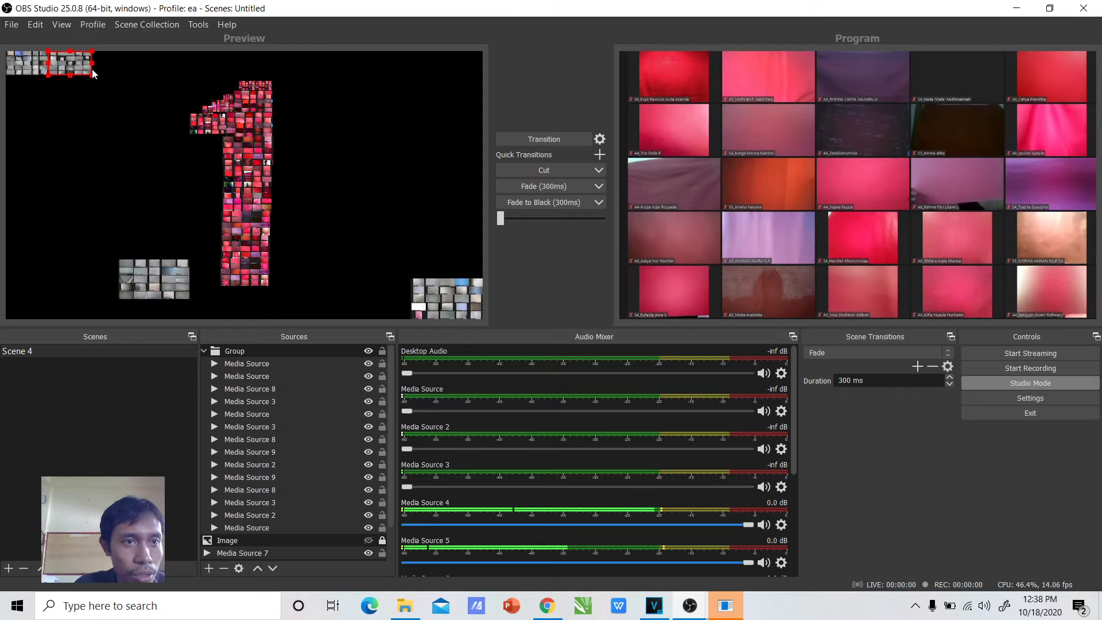
left_click_drag(157, 287, 135, 75)
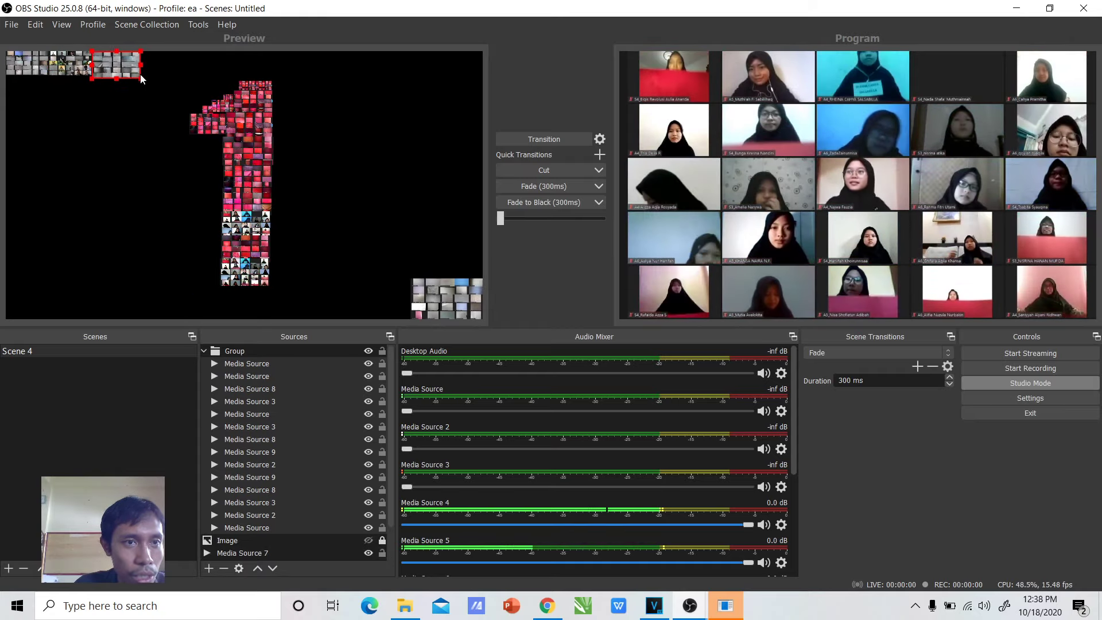
left_click_drag(426, 302, 179, 77)
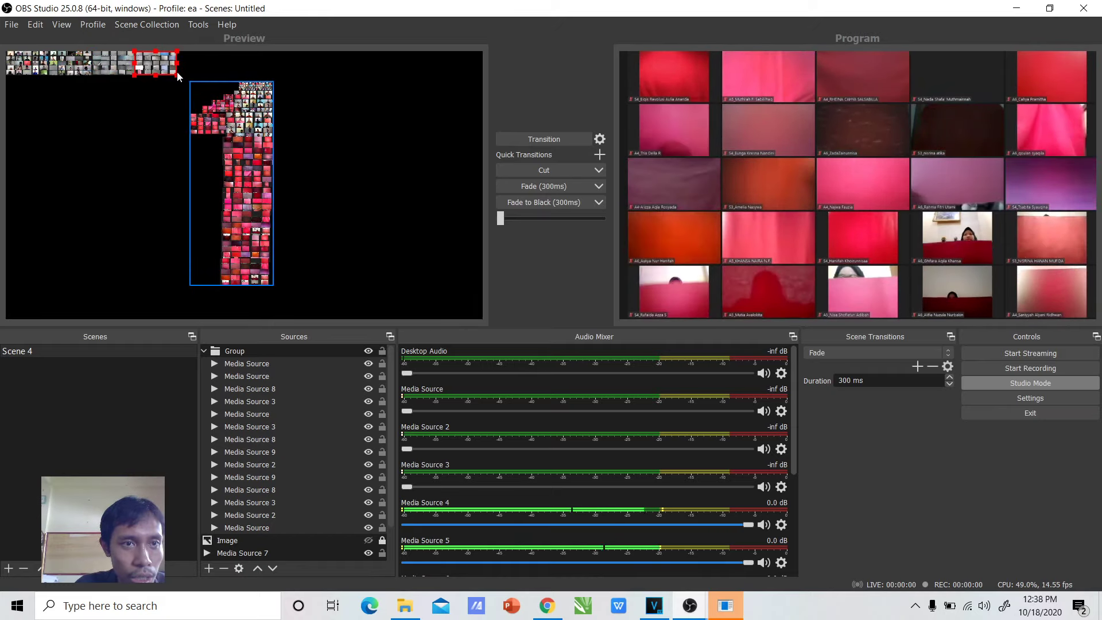
Step: Pull the surplus video tiles stacked on the second grid of the top row apart onto the empty canvas
left_click(33, 71)
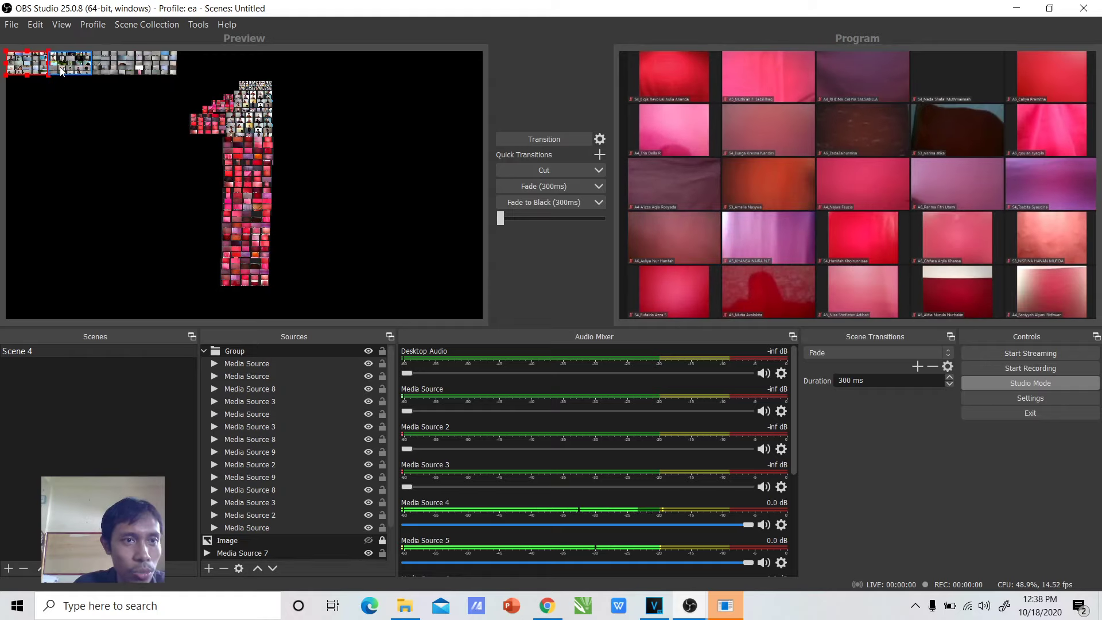
left_click(61, 70, "ctrl")
left_click(113, 66, "ctrl")
left_click(148, 72, "ctrl")
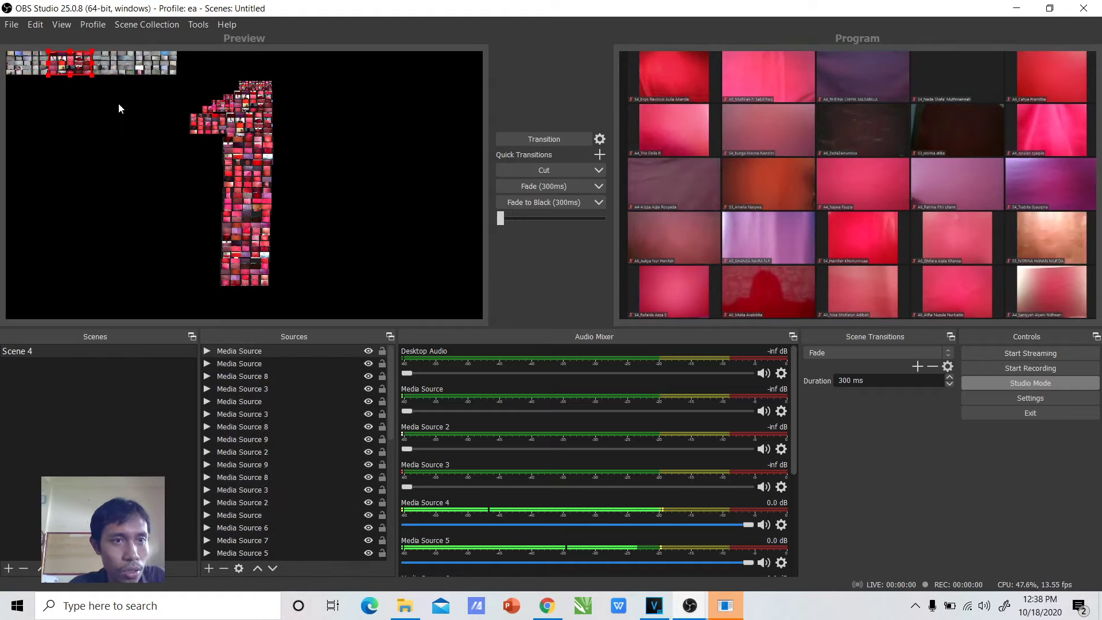
left_click_drag(38, 70, 88, 143)
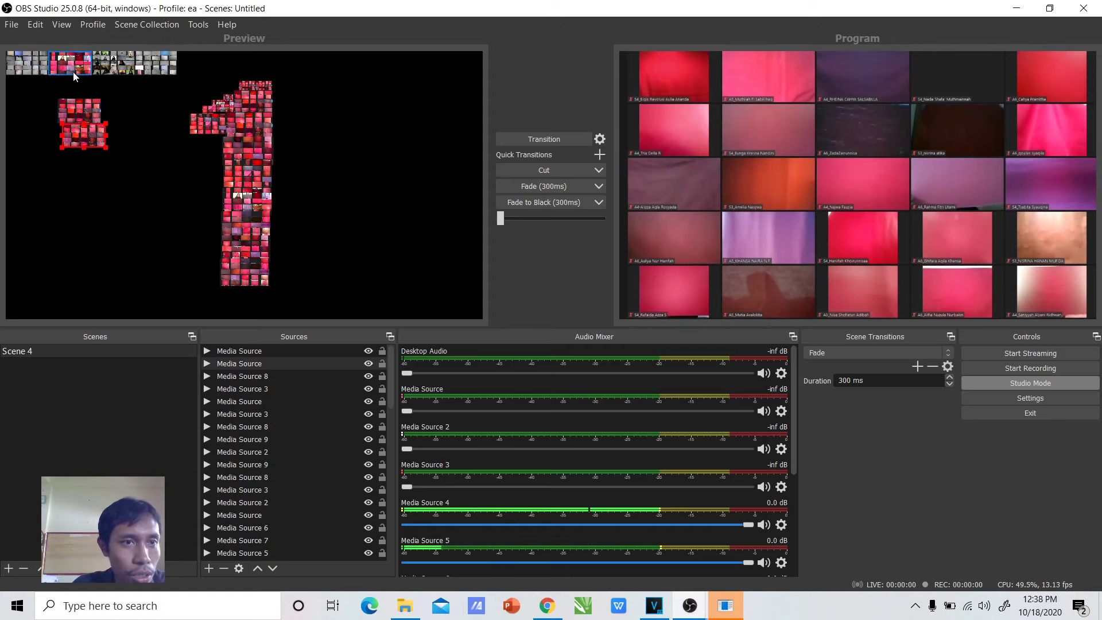
left_click_drag(74, 73, 82, 164)
left_click_drag(70, 66, 78, 191)
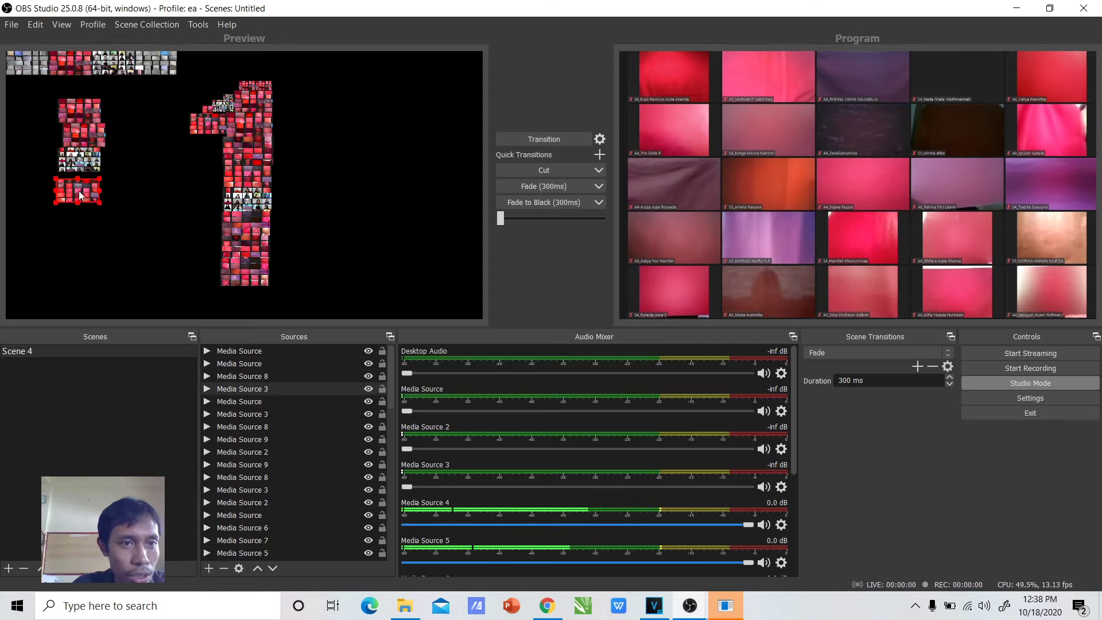
left_click_drag(71, 60, 80, 208)
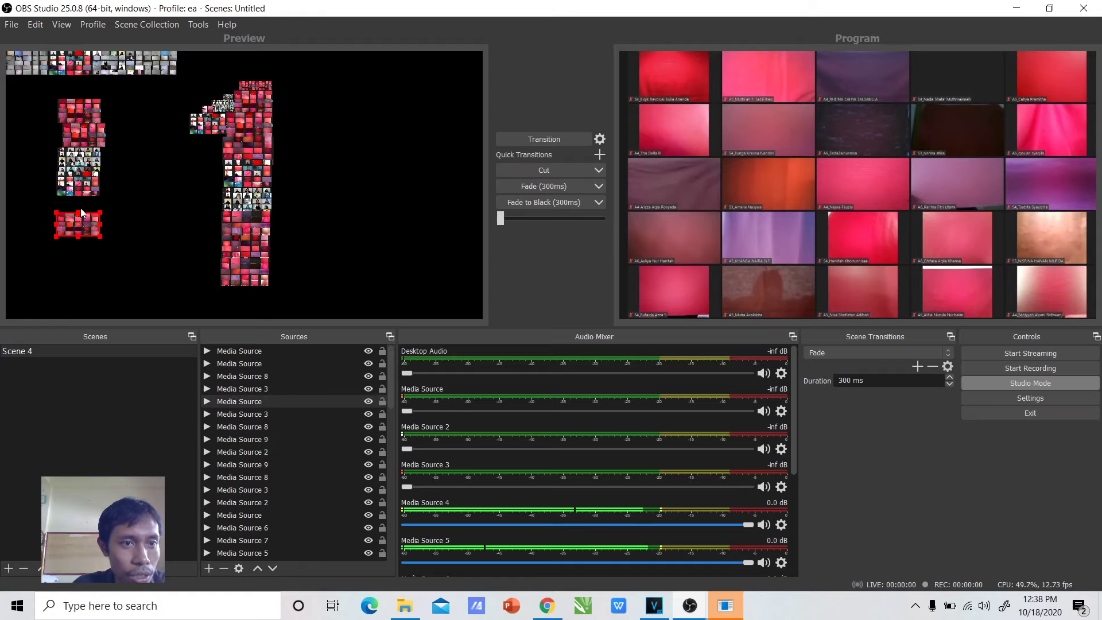
left_click_drag(60, 63, 84, 132)
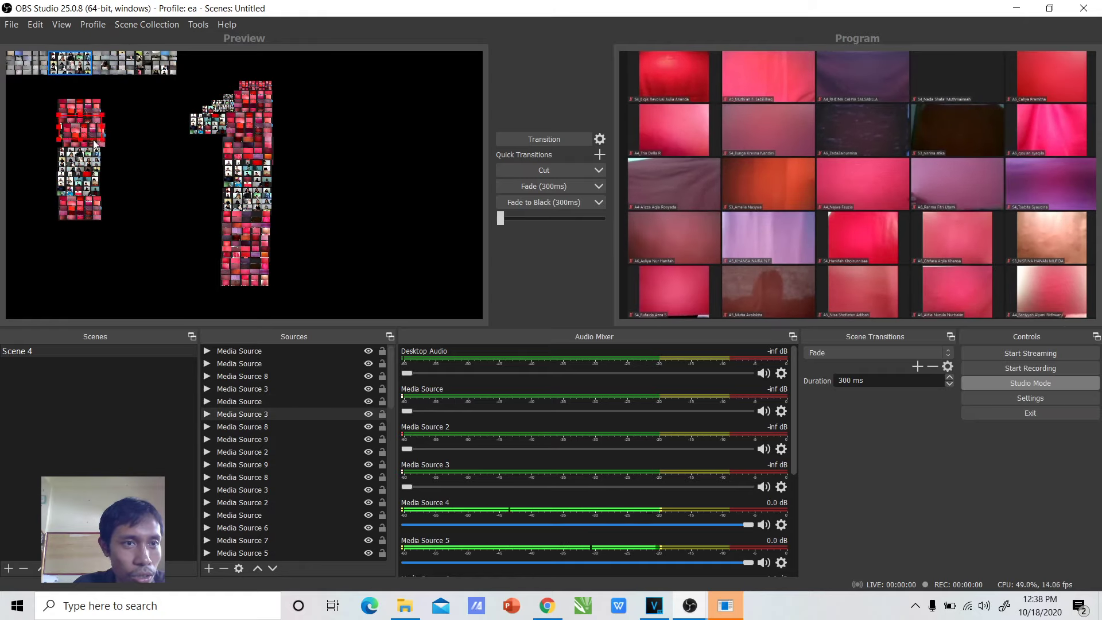
left_click_drag(119, 190, 120, 211)
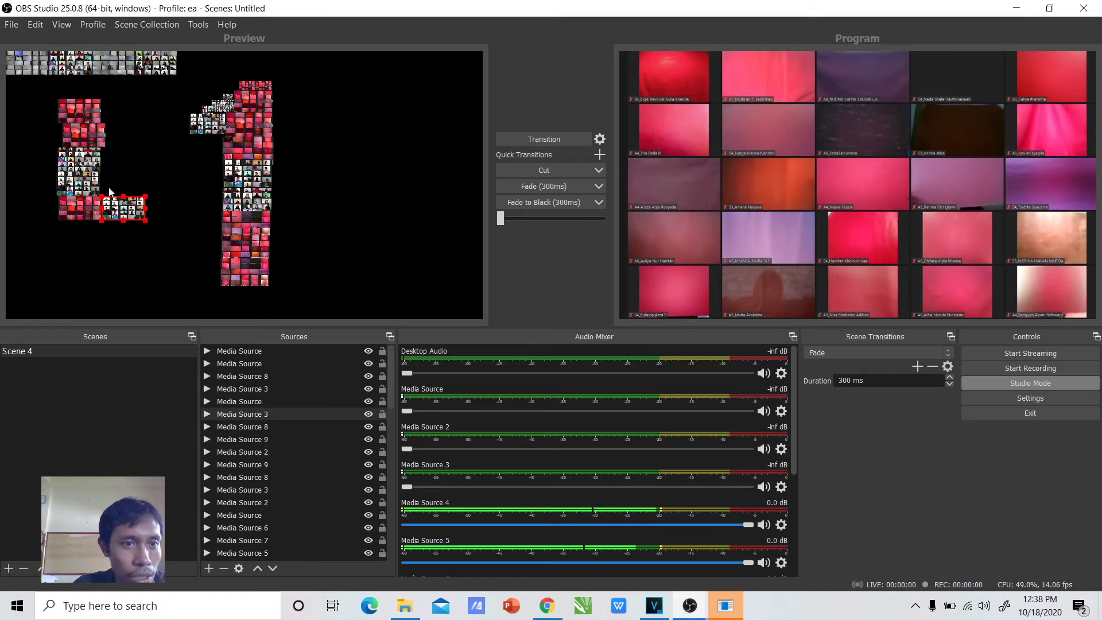
Step: Remove the surplus video tiles spread on the empty canvas together with the uppermost tile still stacked on the second grid
left_click(89, 181, "ctrl")
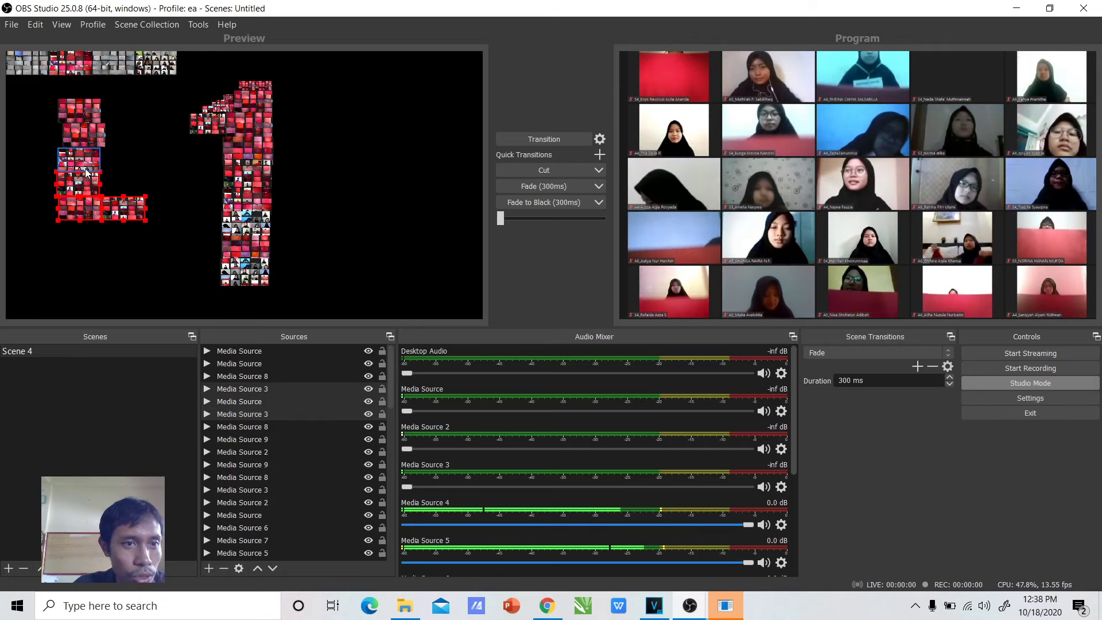
left_click(78, 136, "ctrl")
left_click(74, 115, "ctrl")
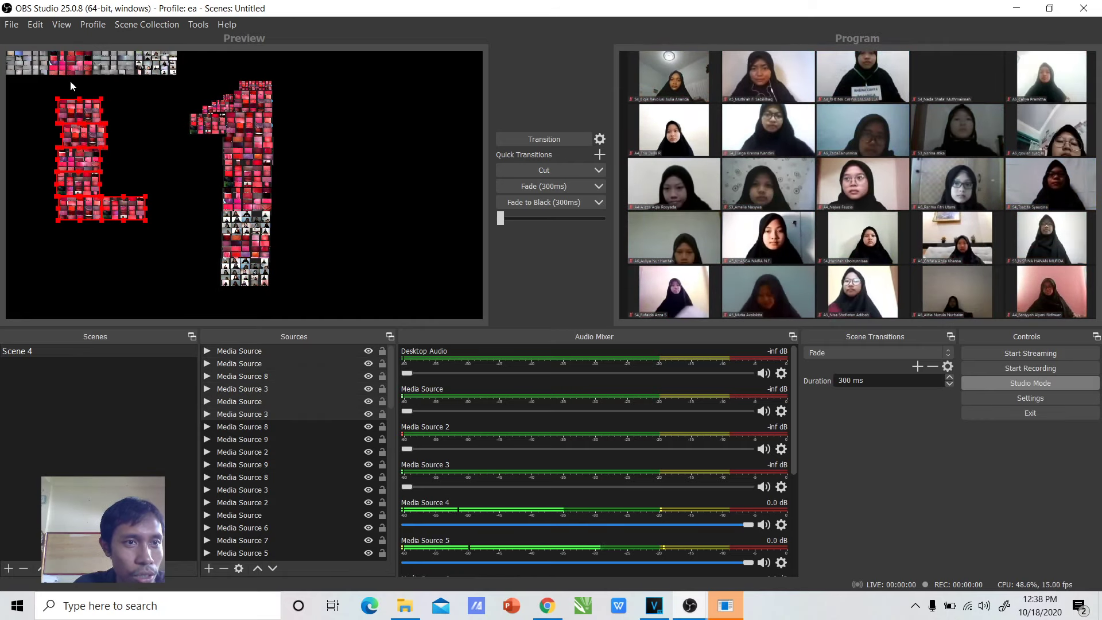
left_click(67, 70, "ctrl")
key("Delete")
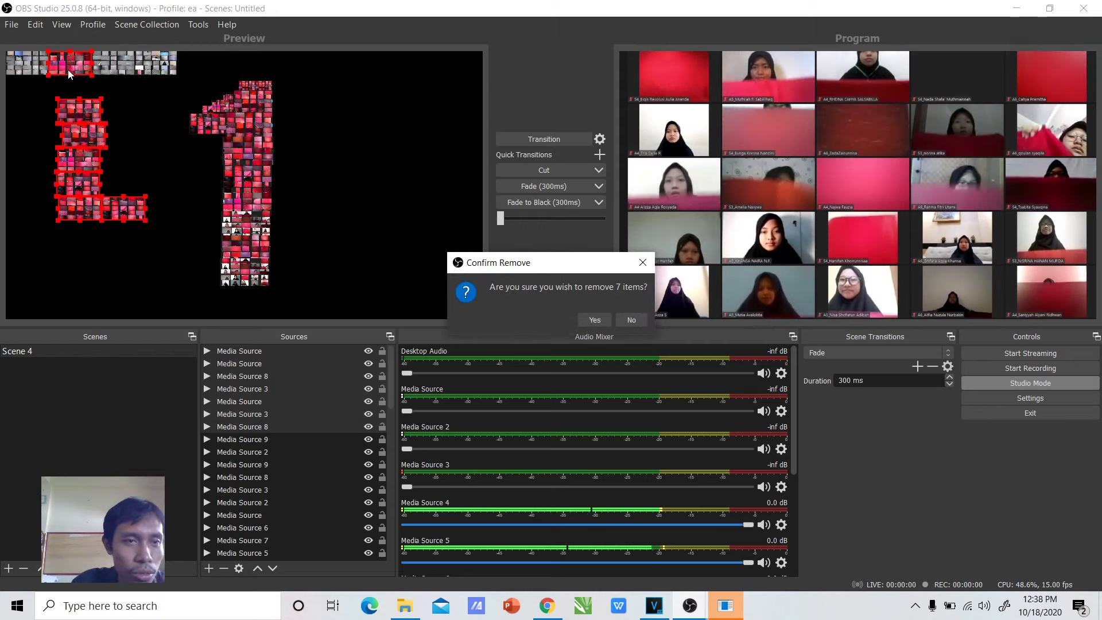
left_click(597, 318)
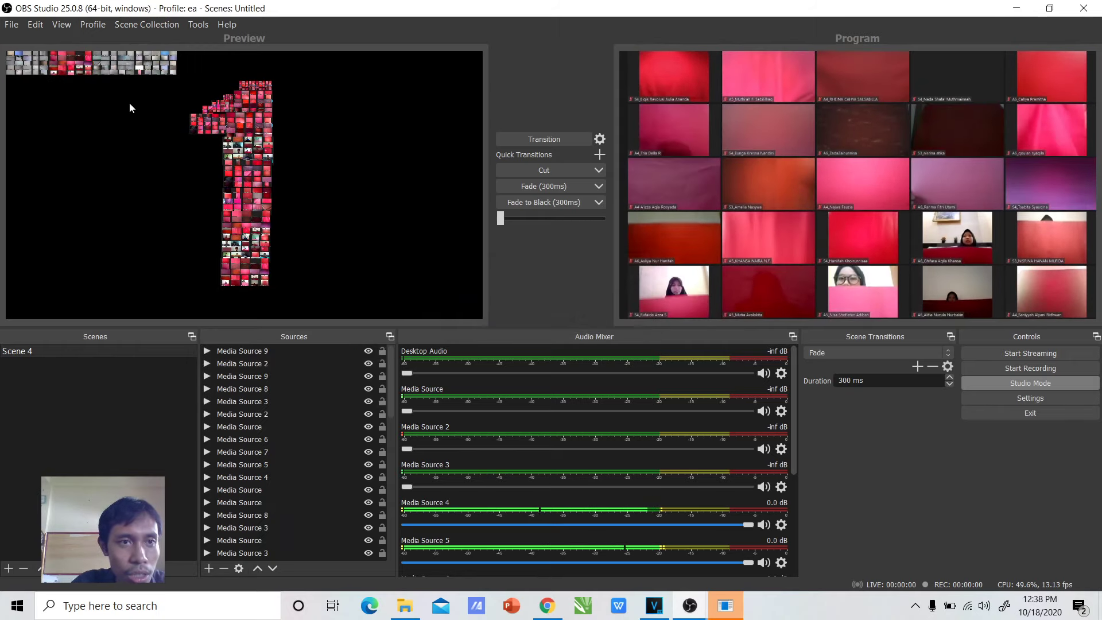
Step: Spread the remaining surplus tiles stacked on the top row's second grid over the empty canvas beside the number 1
left_click_drag(68, 55, 68, 140)
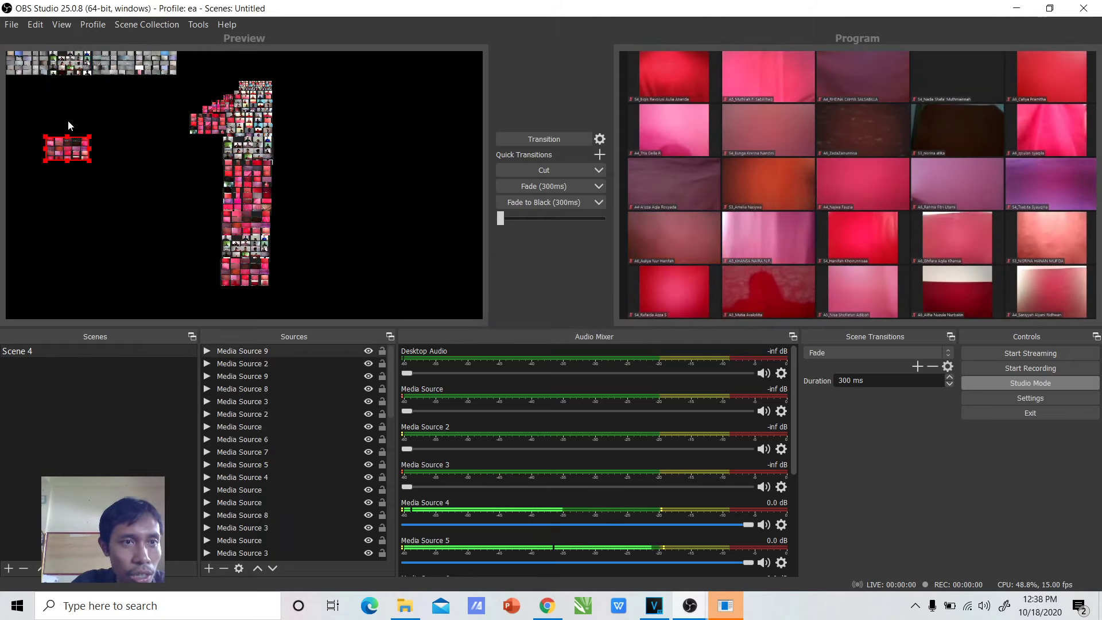
left_click_drag(72, 60, 108, 111)
left_click_drag(83, 63, 112, 118)
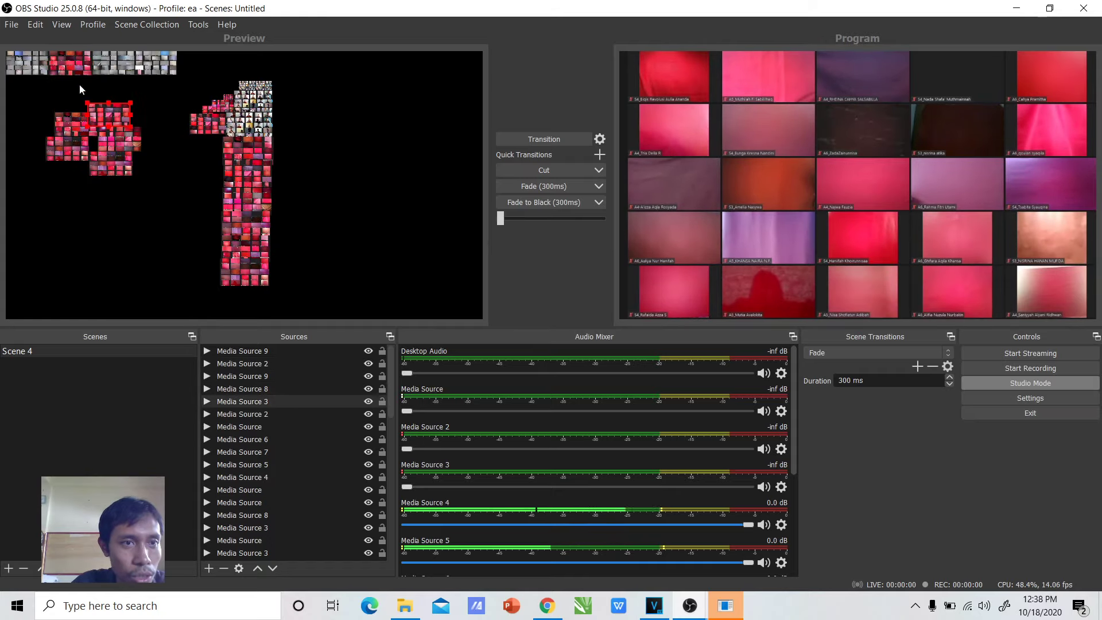
left_click(72, 63)
left_click_drag(75, 66, 127, 189)
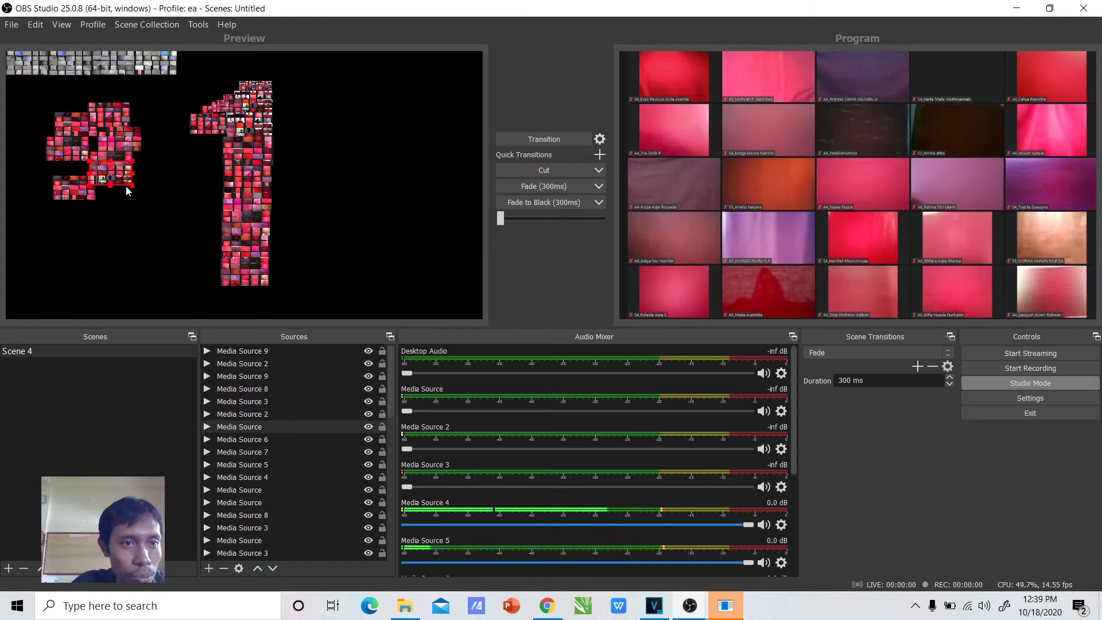
left_click_drag(64, 51, 66, 175)
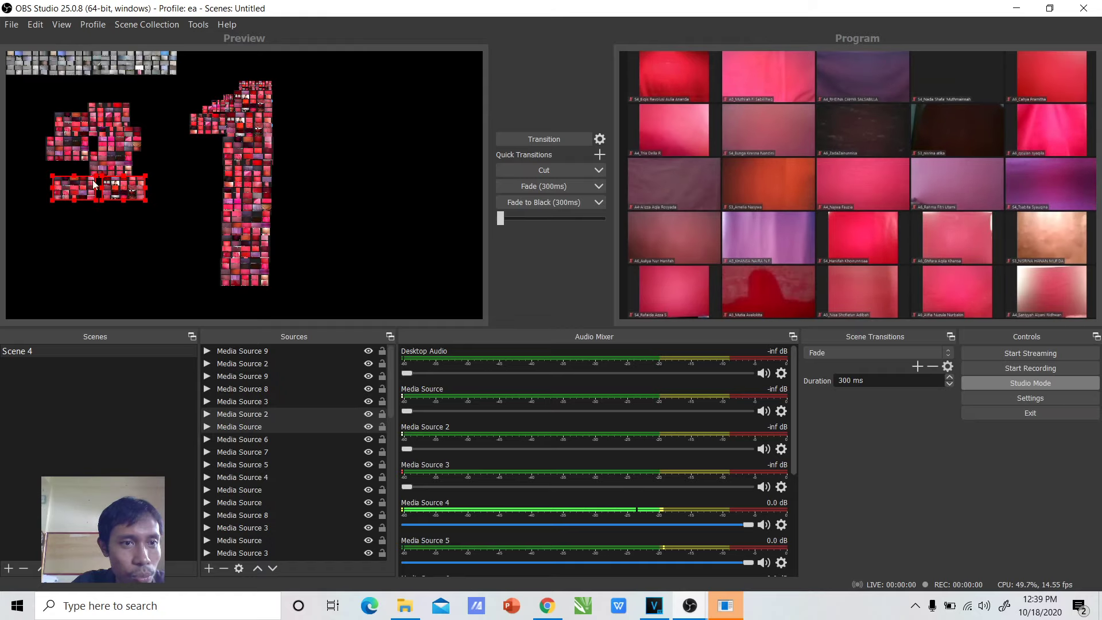
Step: Remove Media Source 9 and the other six surplus video tiles beside the number 1, keeping the four grids in the top row
left_click_drag(49, 60, 79, 146)
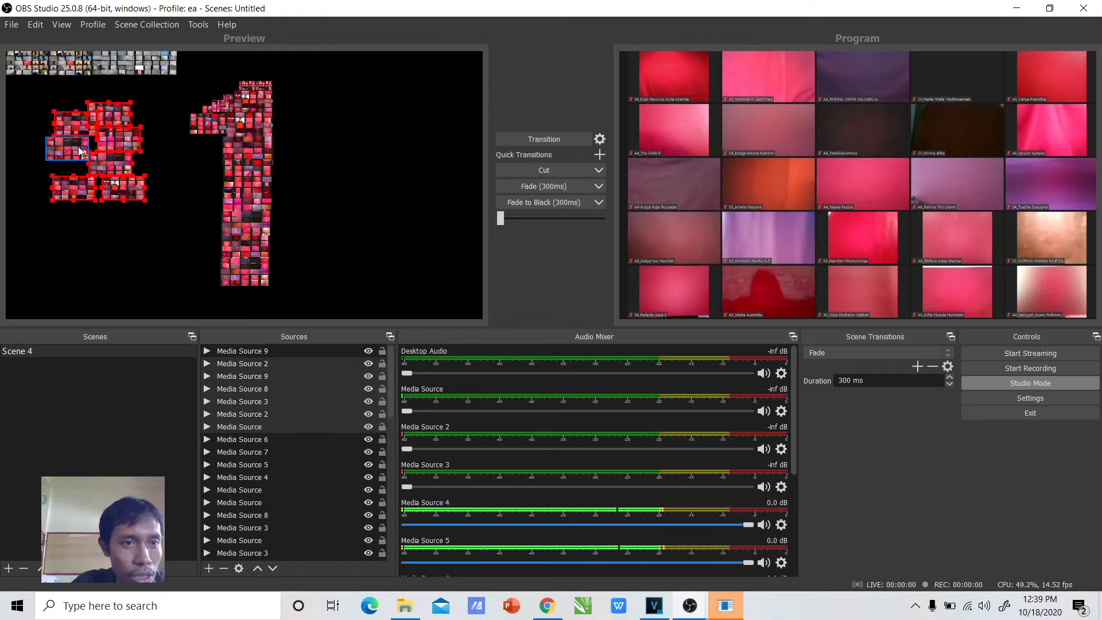
key("Delete")
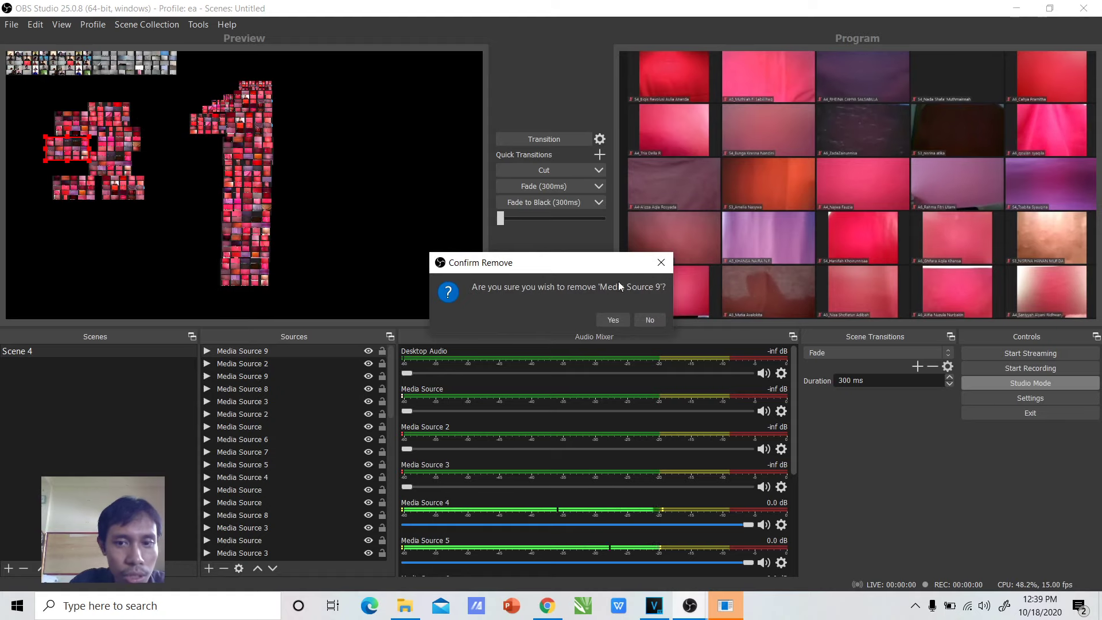
left_click(620, 316)
left_click(77, 194)
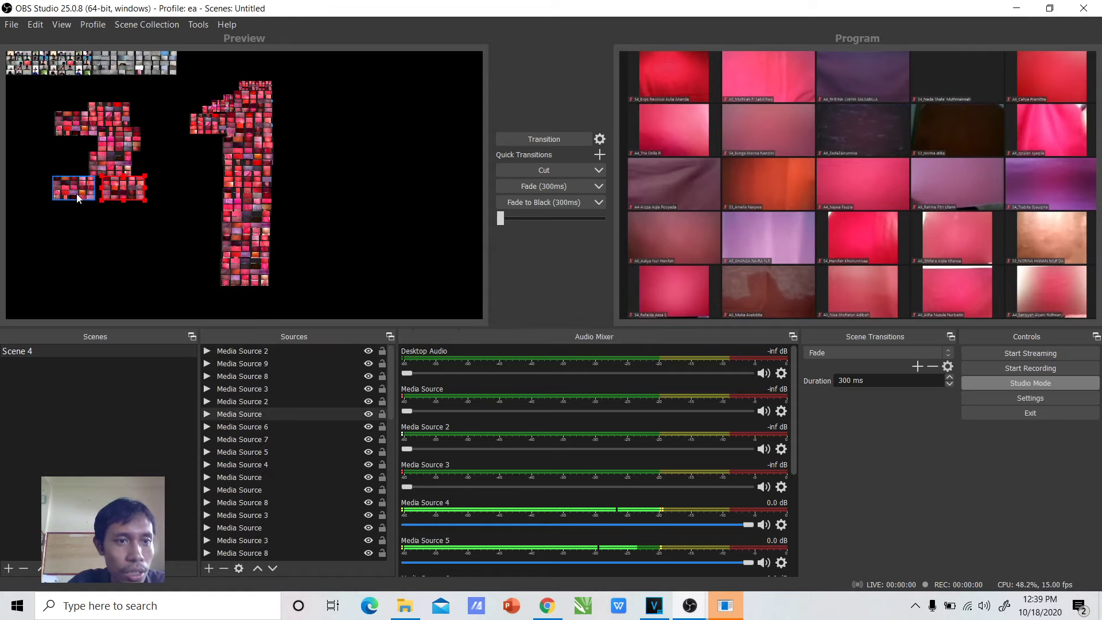
left_click(110, 170, "ctrl")
left_click(114, 140, "ctrl")
left_click(105, 116, "ctrl")
left_click(65, 128, "ctrl")
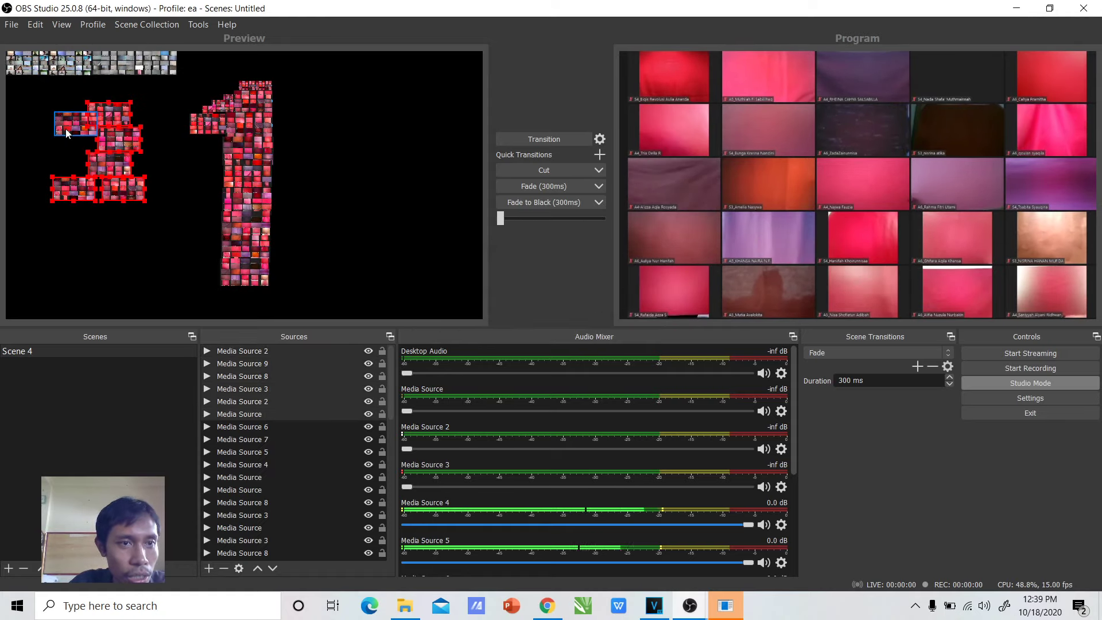
key("Delete")
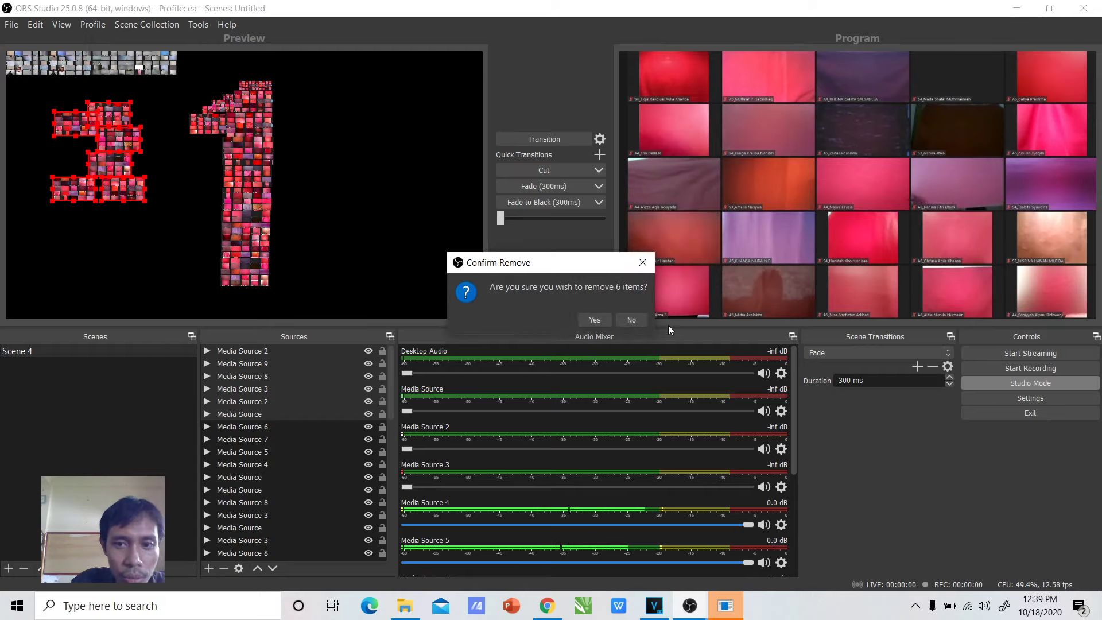
left_click(608, 321)
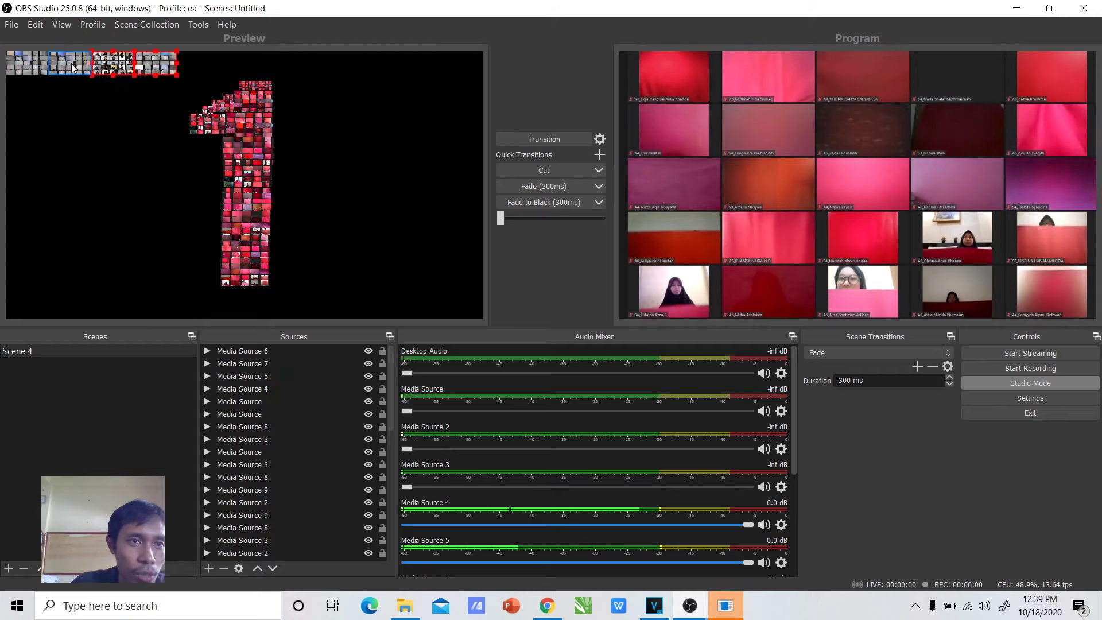
Step: Select the four video grids in the top row and collapse the number 1's Group in the source list
left_click(52, 66)
left_click(34, 67)
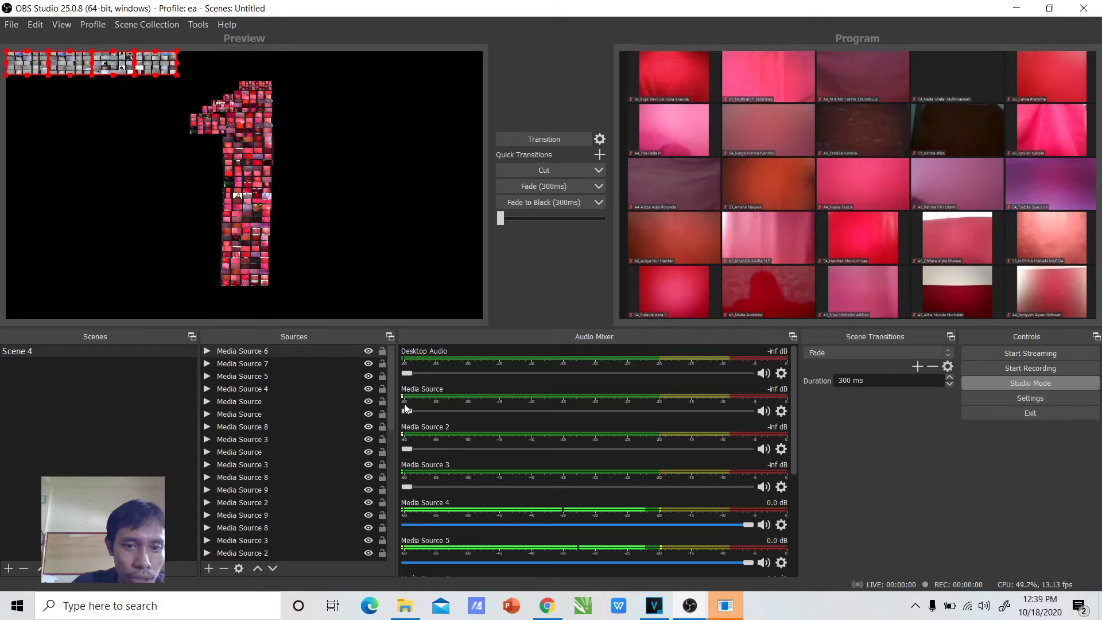
left_click_drag(395, 413, 386, 529)
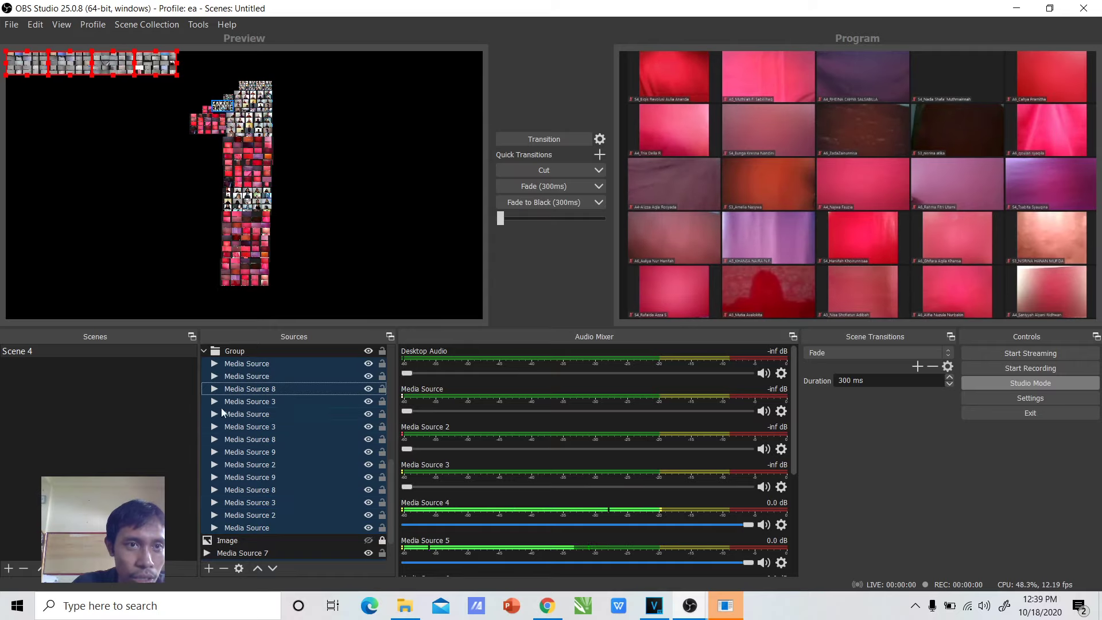
left_click(205, 352)
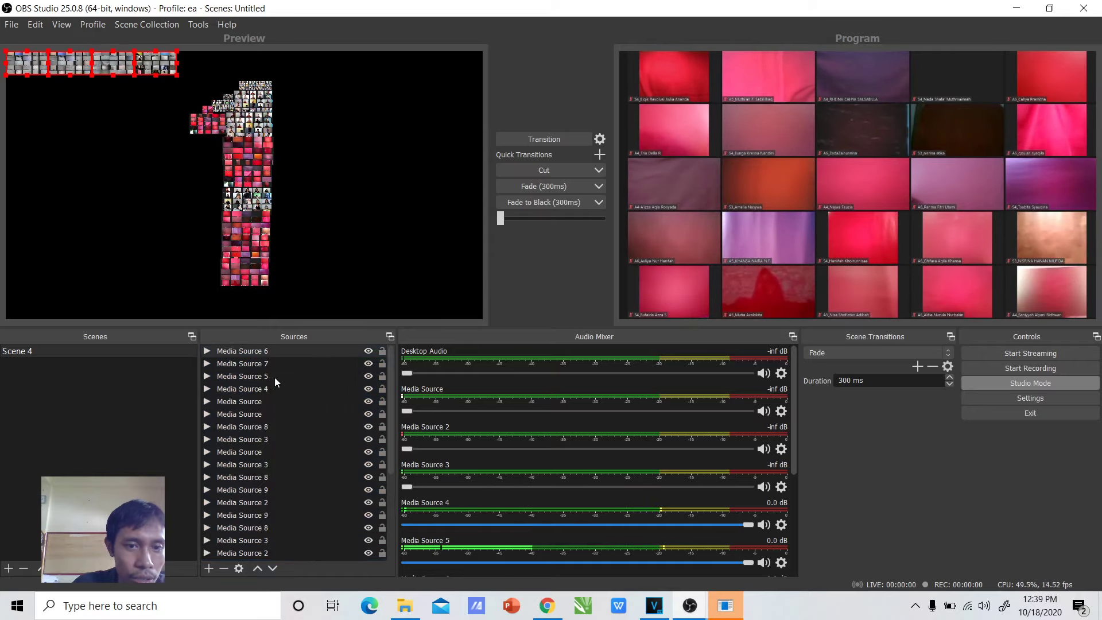
left_click_drag(390, 432, 379, 550)
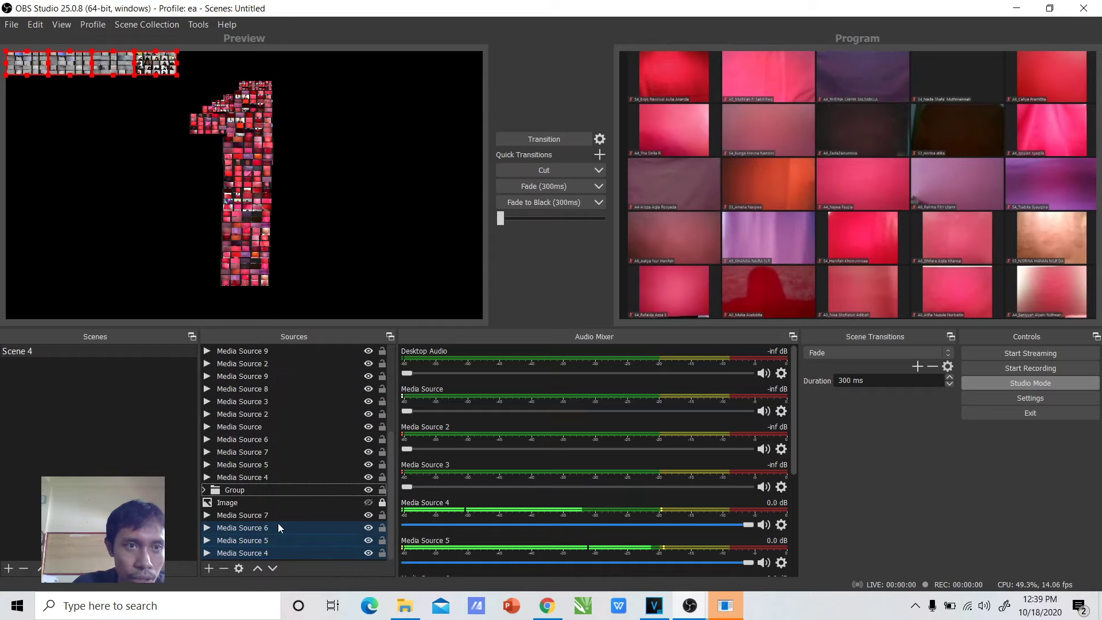
Step: Group Media Source 4, 5, 6 and 7 below the Image source and name the group putih
left_click(252, 528)
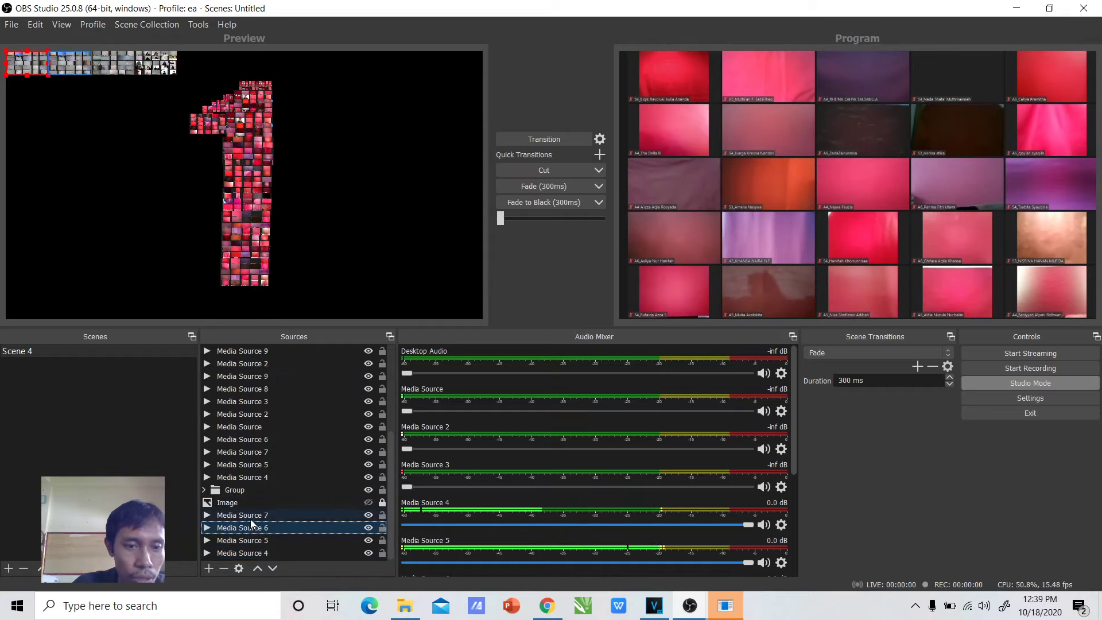
left_click(249, 517, "ctrl")
left_click(249, 539, "ctrl")
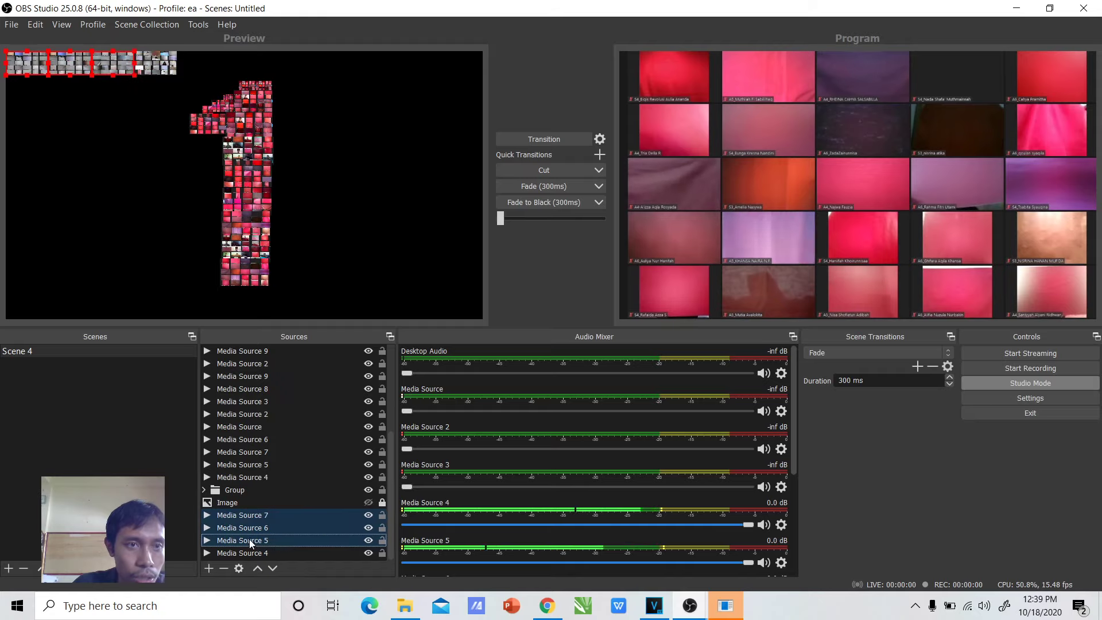
left_click(249, 549, "ctrl")
right_click(271, 534)
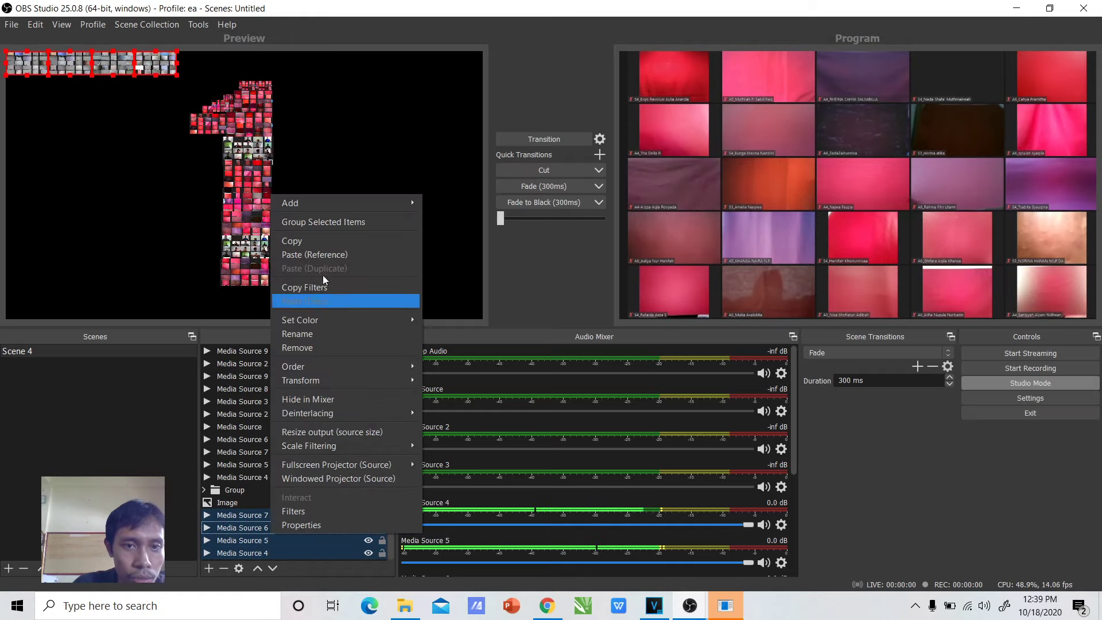
left_click(316, 222)
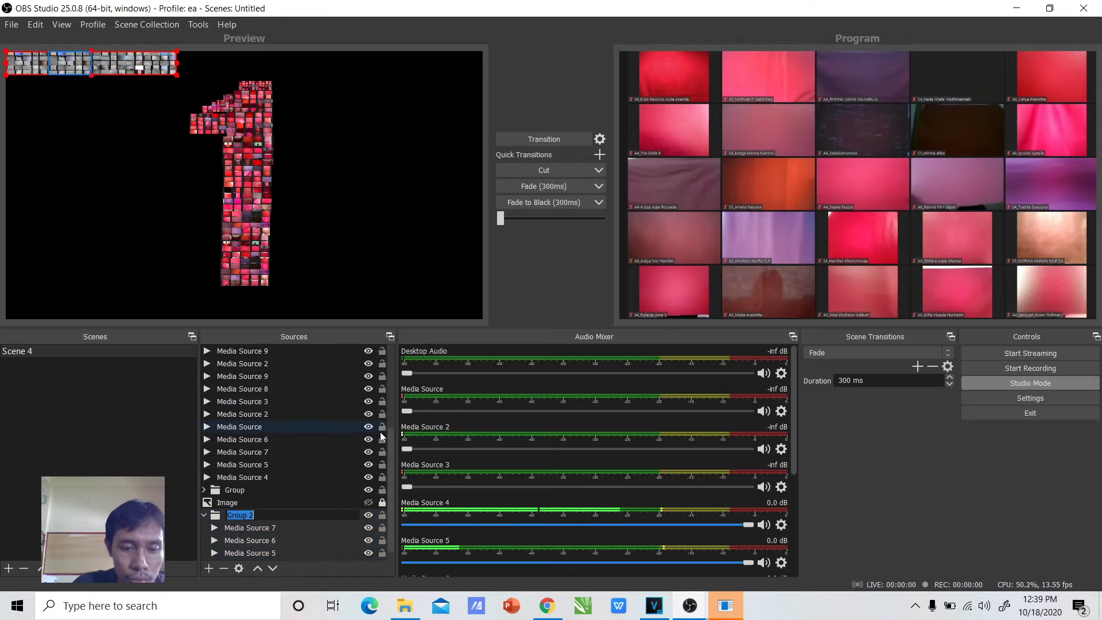
type("putih")
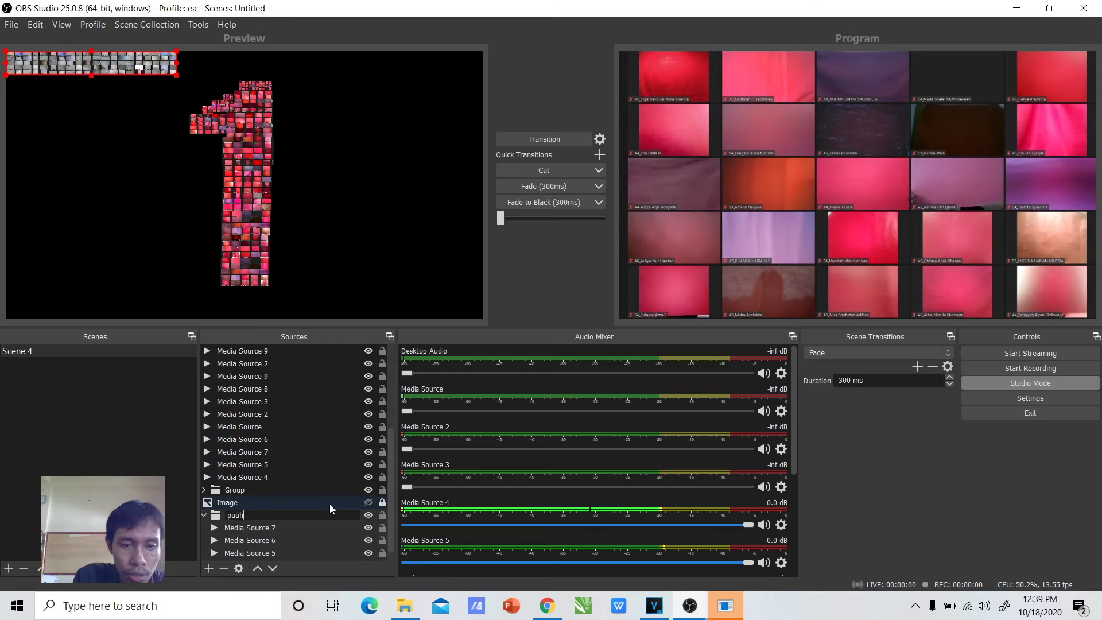
Step: Confirm the group name putih, copy the group, and collapse it in the source list
key("Return")
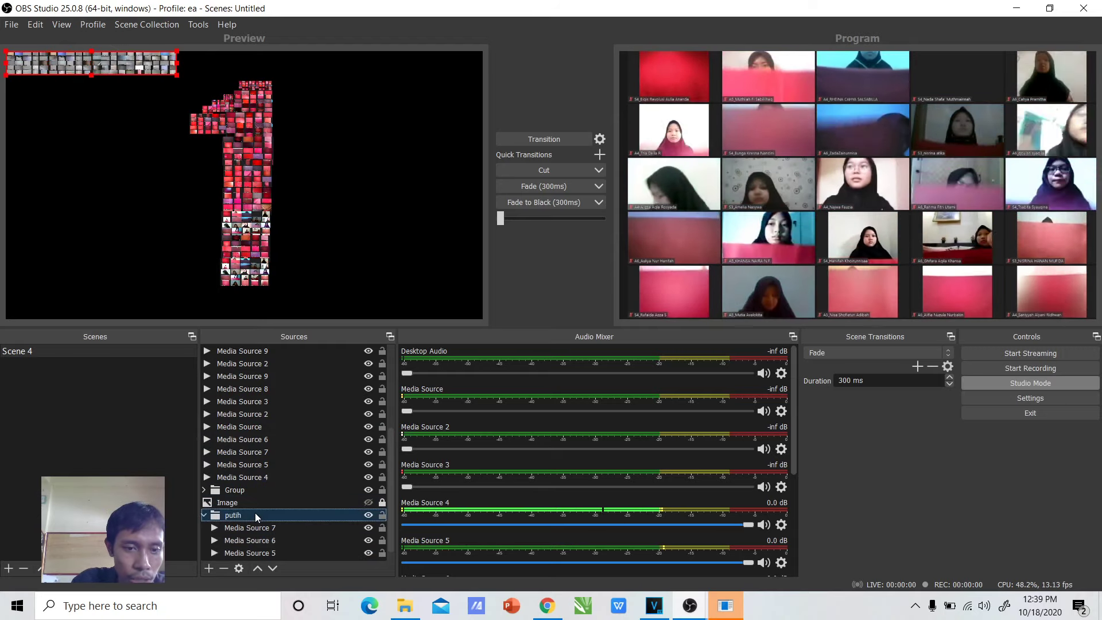
right_click(255, 512)
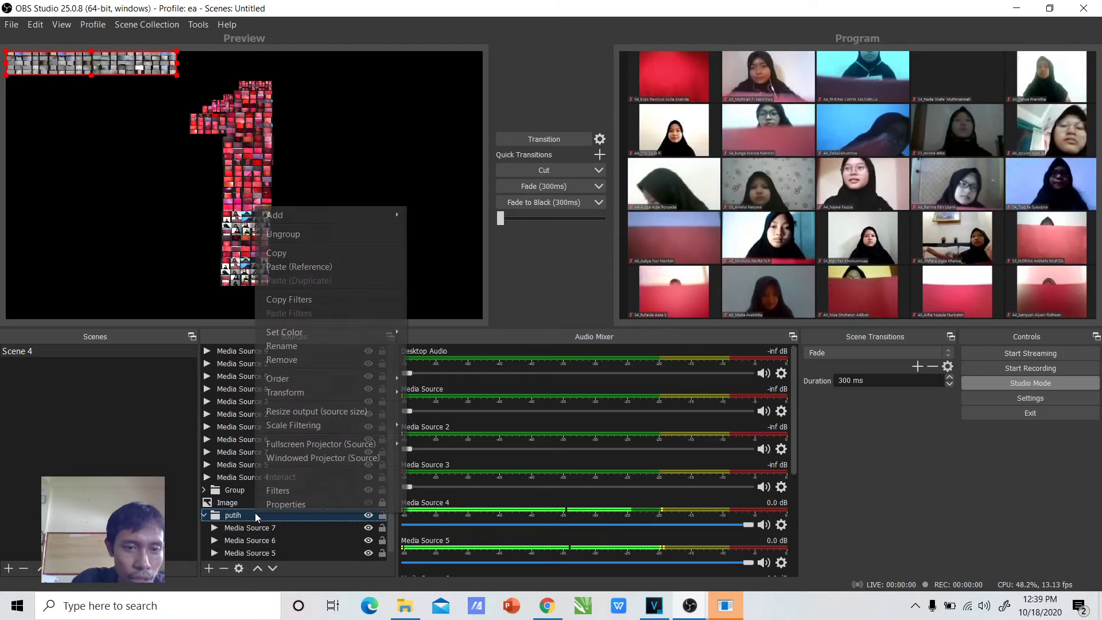
left_click(280, 253)
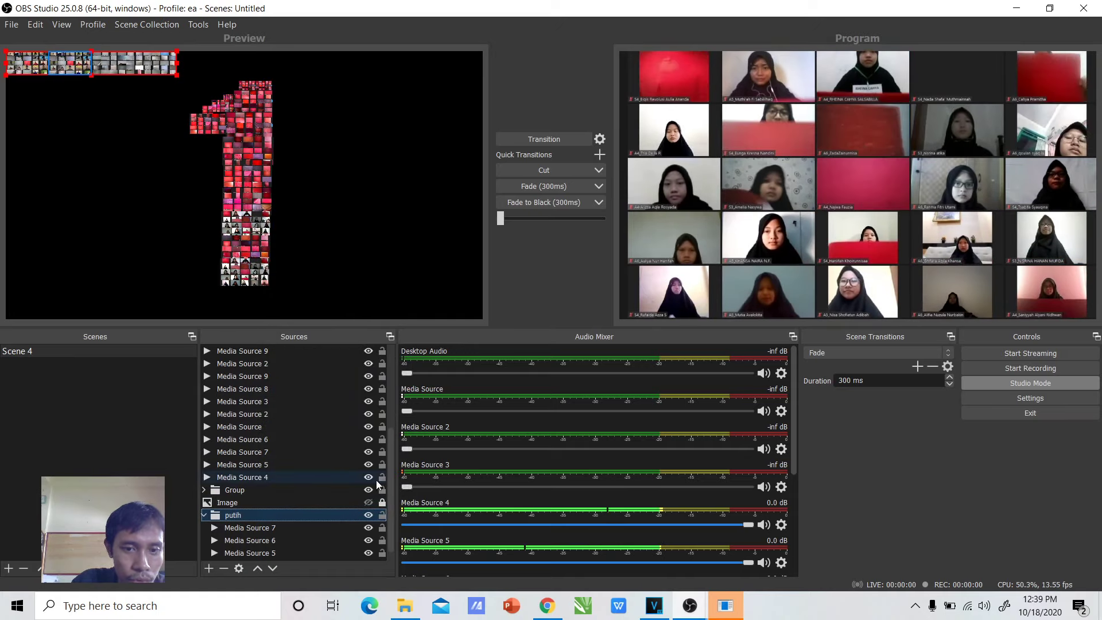
mouse_move(391, 467)
left_mouse_down()
mouse_move(394, 355)
mouse_move(387, 471)
left_mouse_up()
left_click(223, 477)
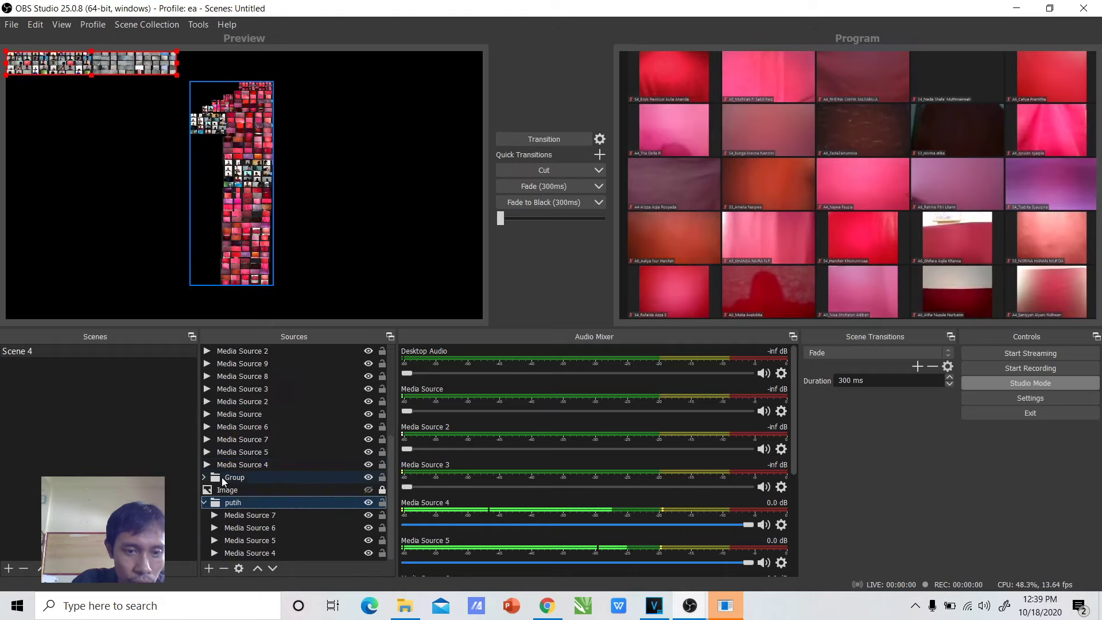
left_click(232, 503)
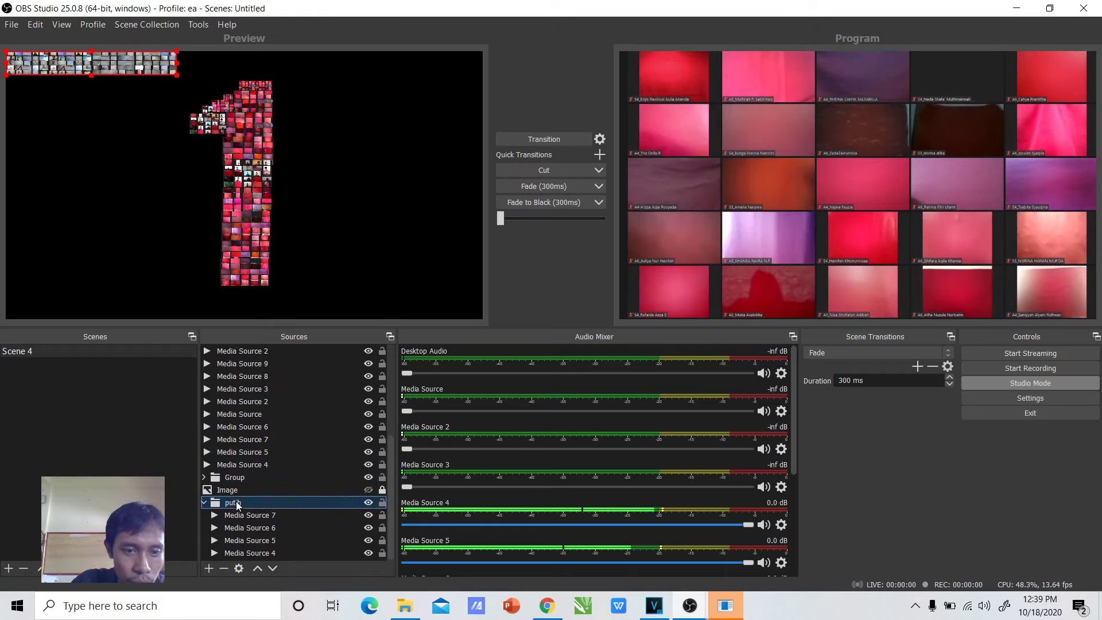
left_click(205, 503)
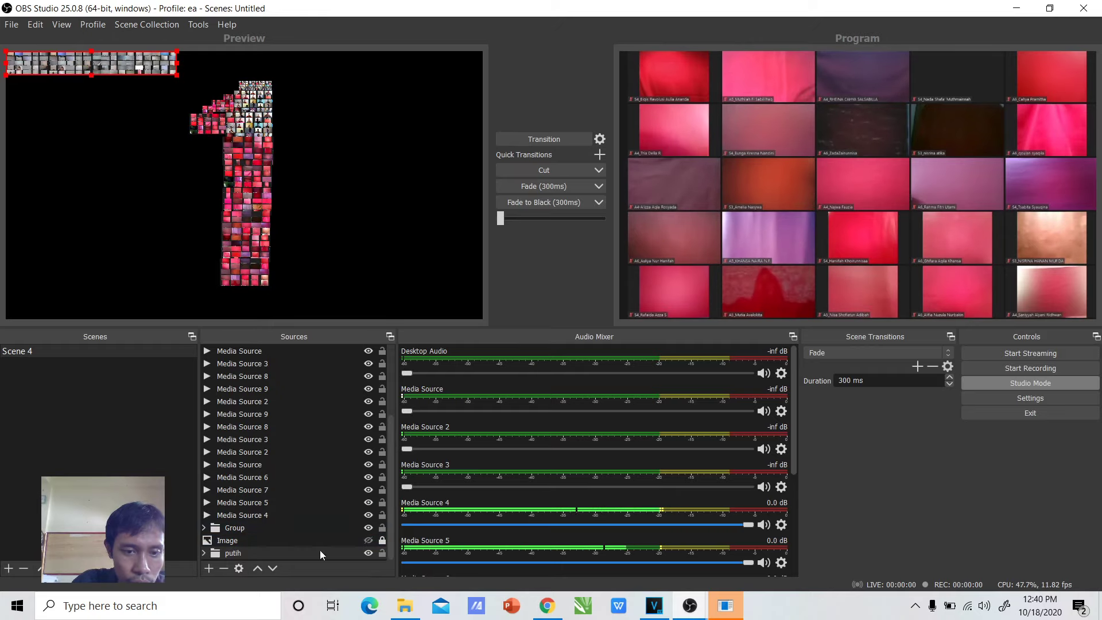
Step: Paste ten duplicates of the putih group onto the preview canvas
right_click(316, 260)
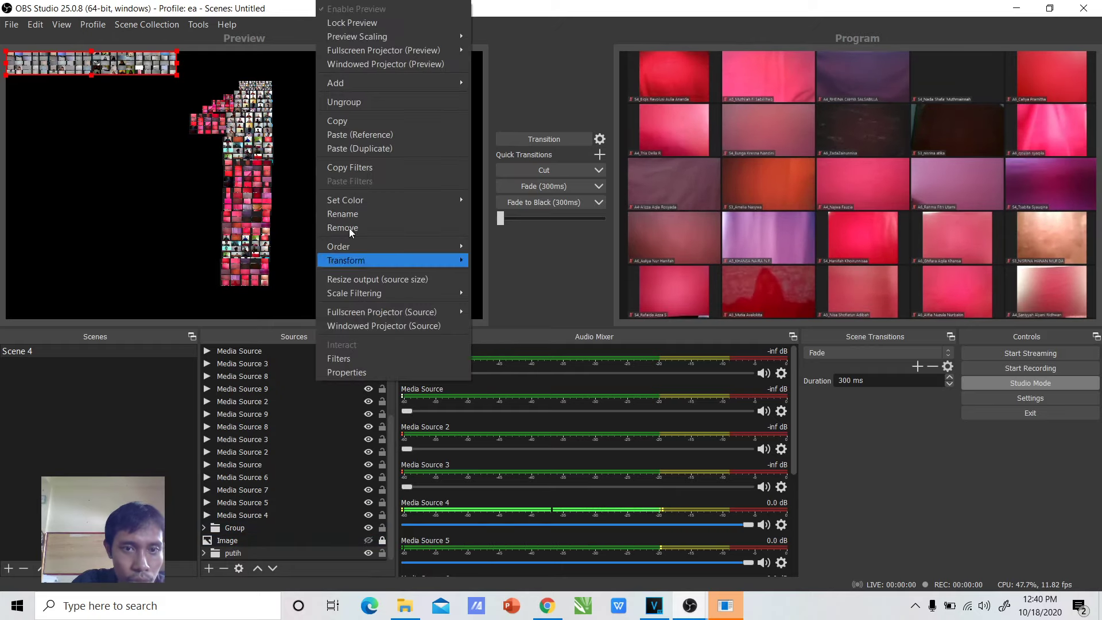
left_click(391, 148)
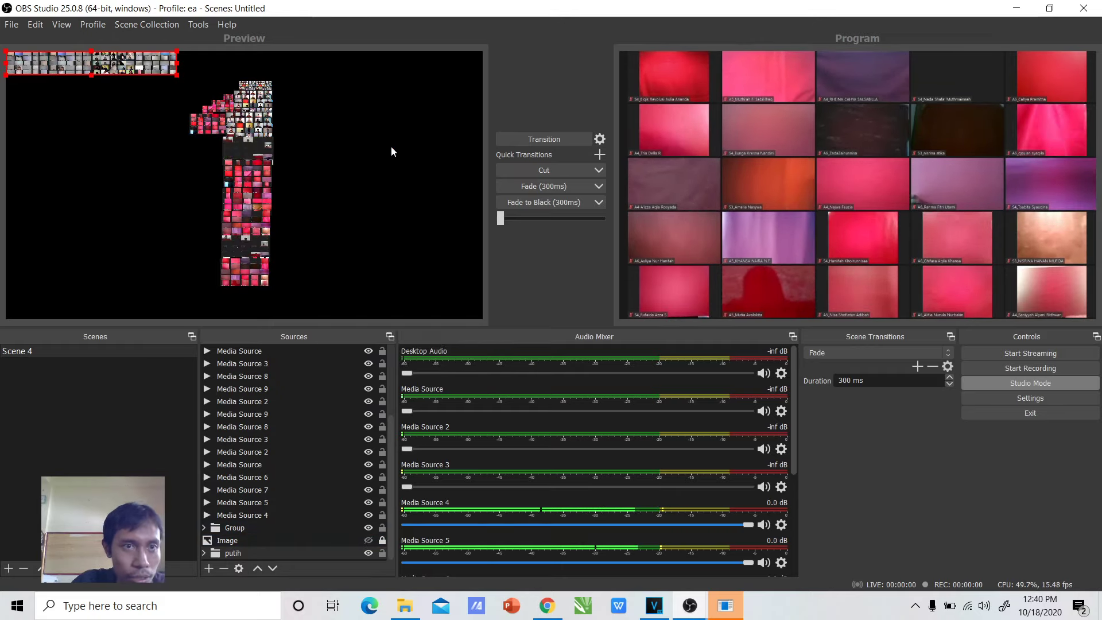
right_click(372, 137)
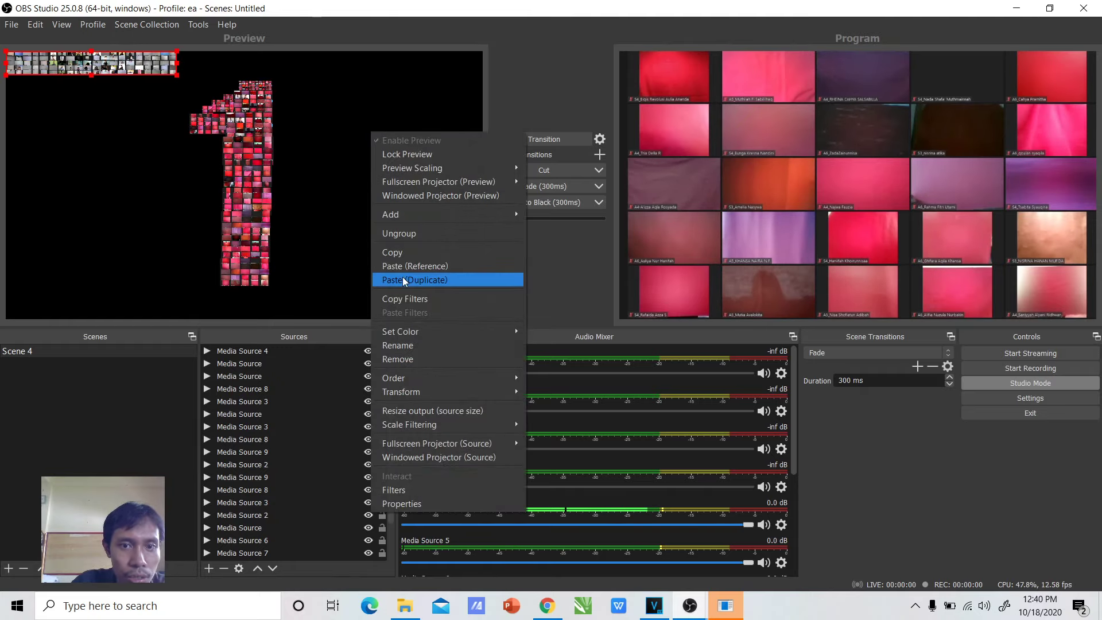
left_click(352, 174)
right_click(351, 170)
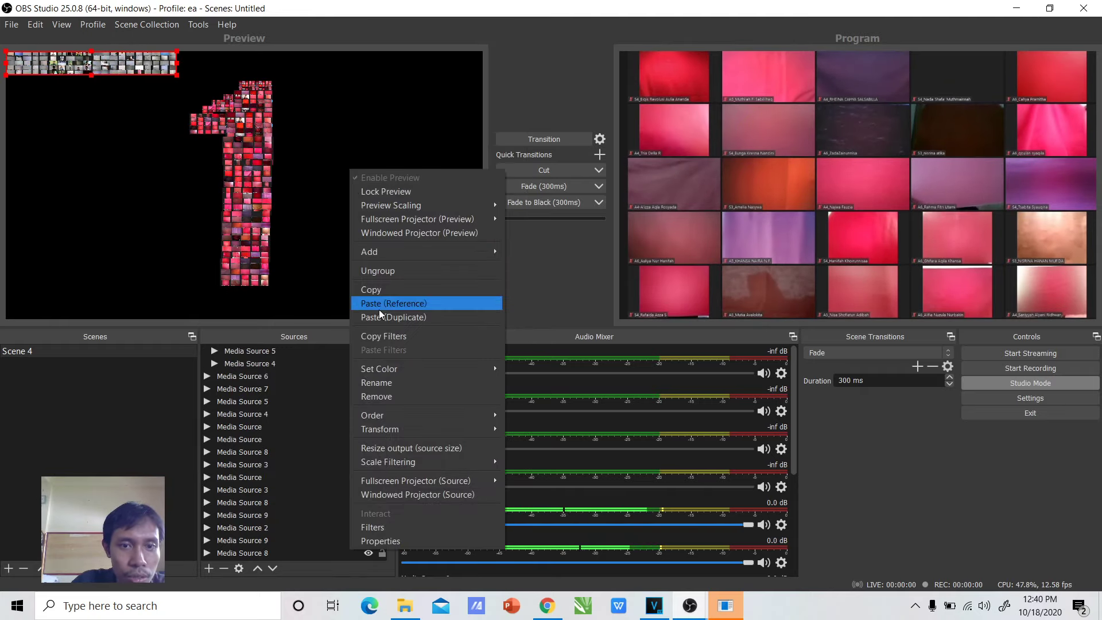
left_click(380, 315)
right_click(346, 190)
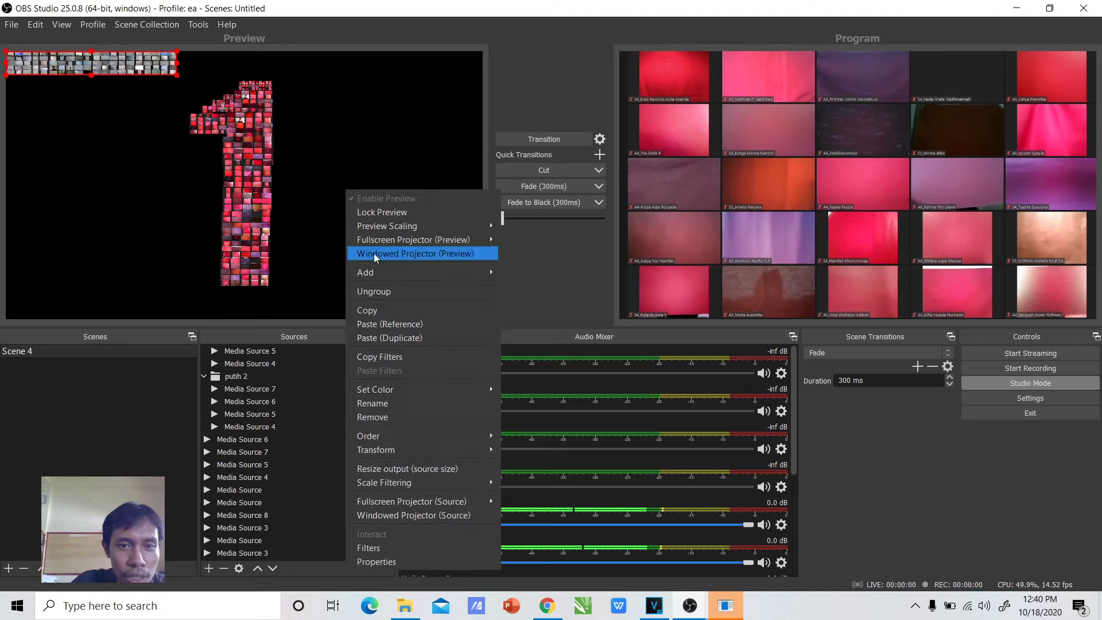
left_click(377, 337)
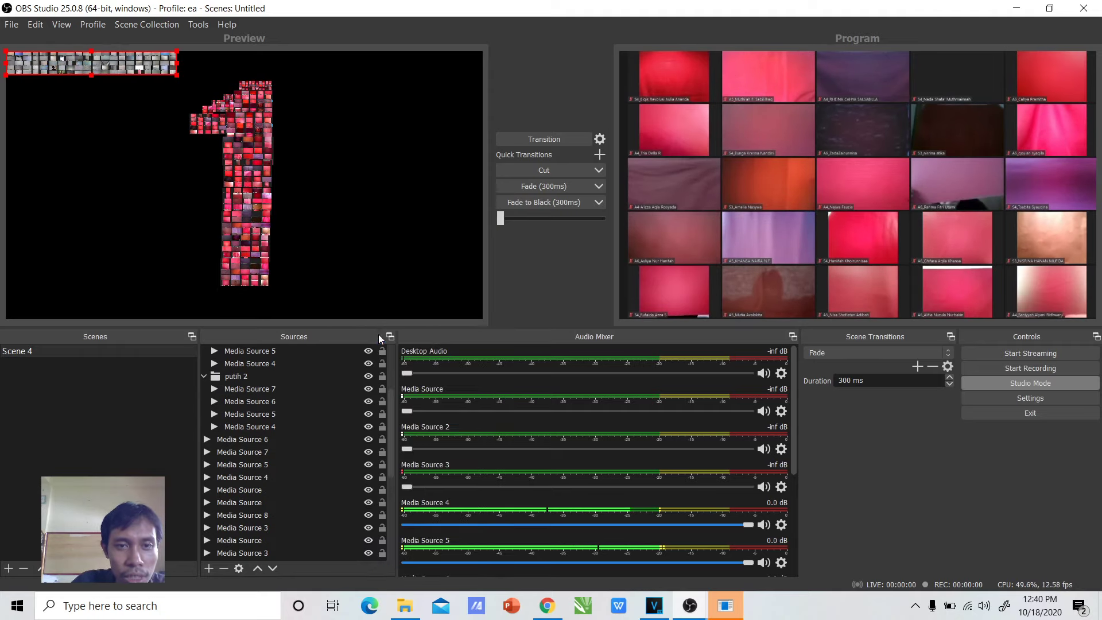
right_click(323, 138)
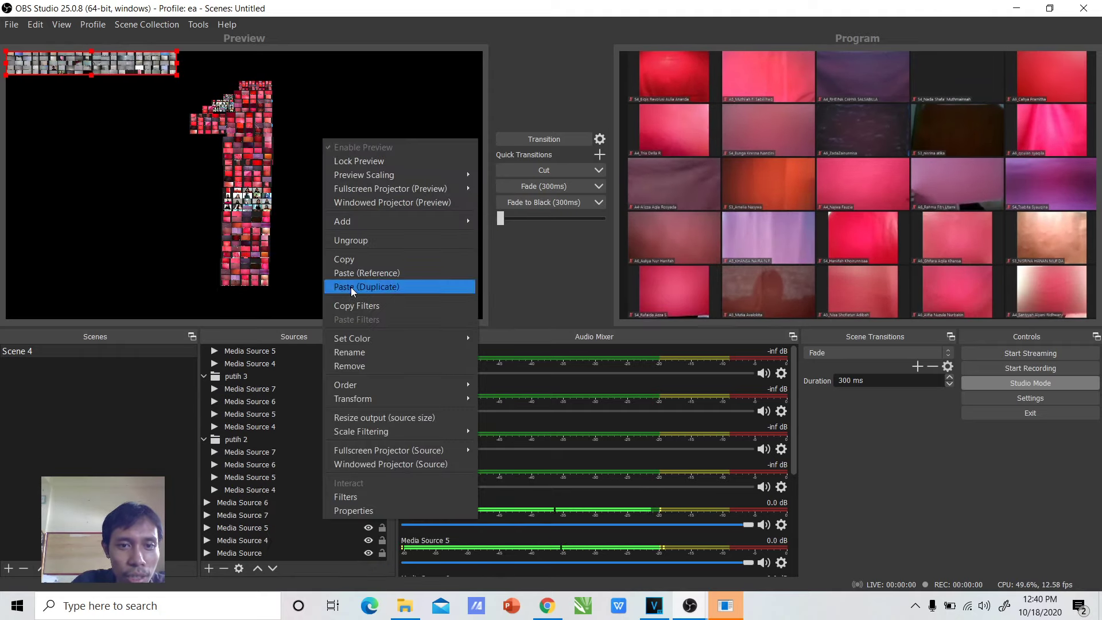
left_click(350, 286)
right_click(326, 159)
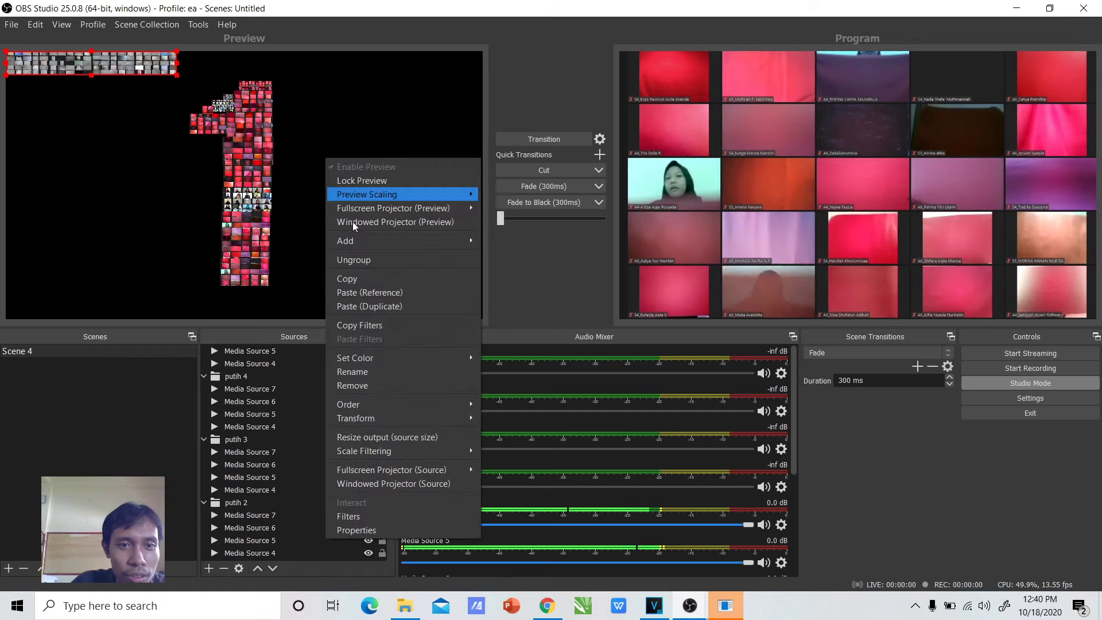
left_click(378, 312)
right_click(320, 145)
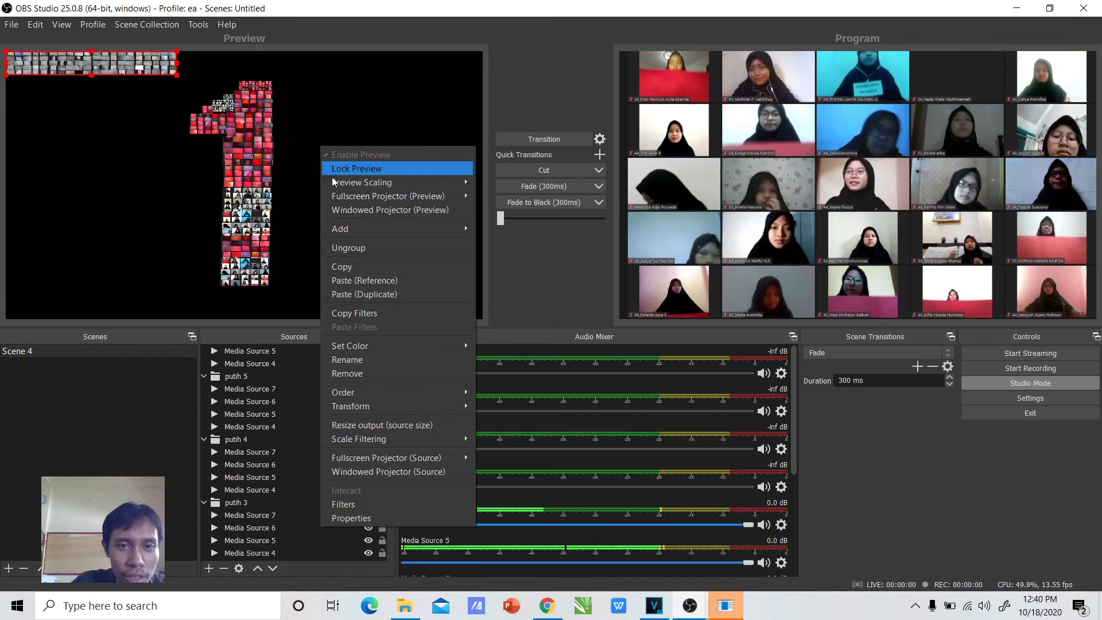
left_click(383, 299)
right_click(326, 127)
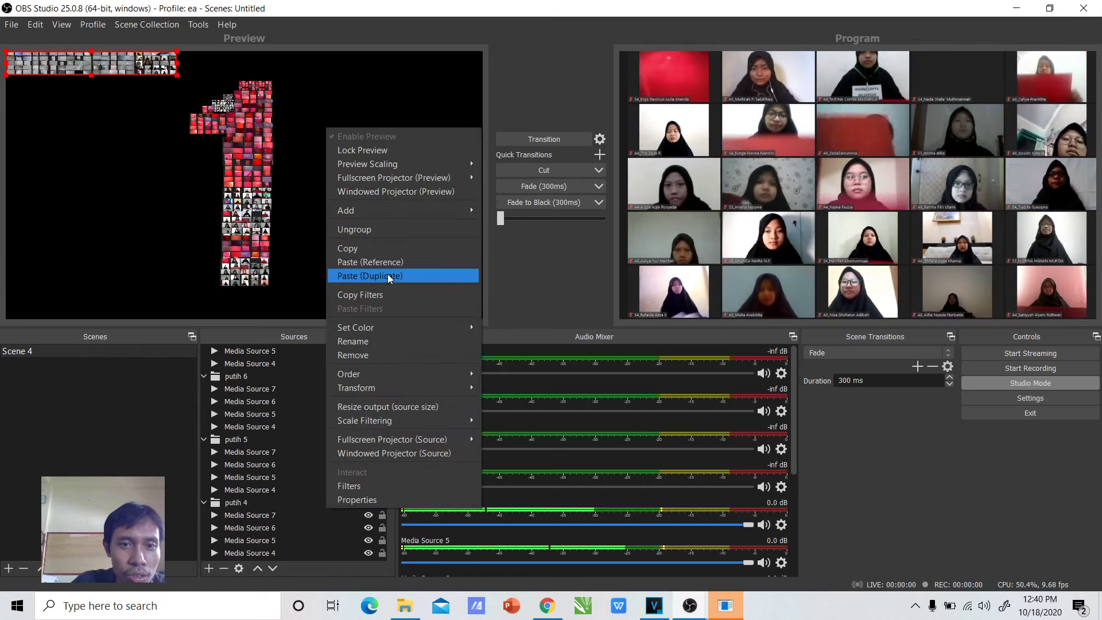
left_click(388, 273)
right_click(338, 141)
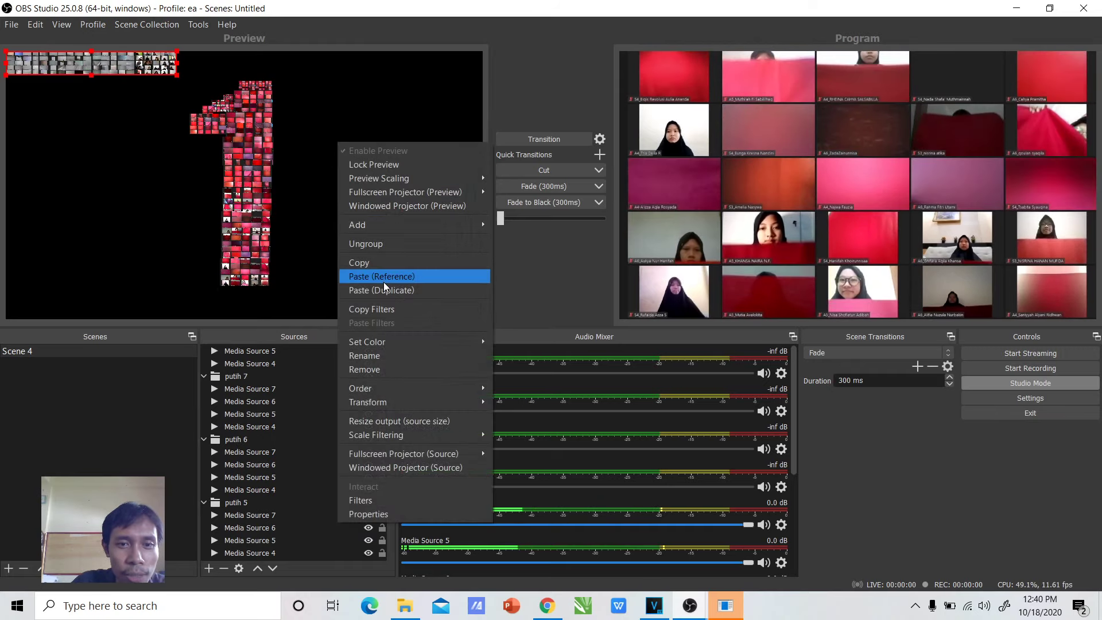
left_click(384, 289)
right_click(344, 191)
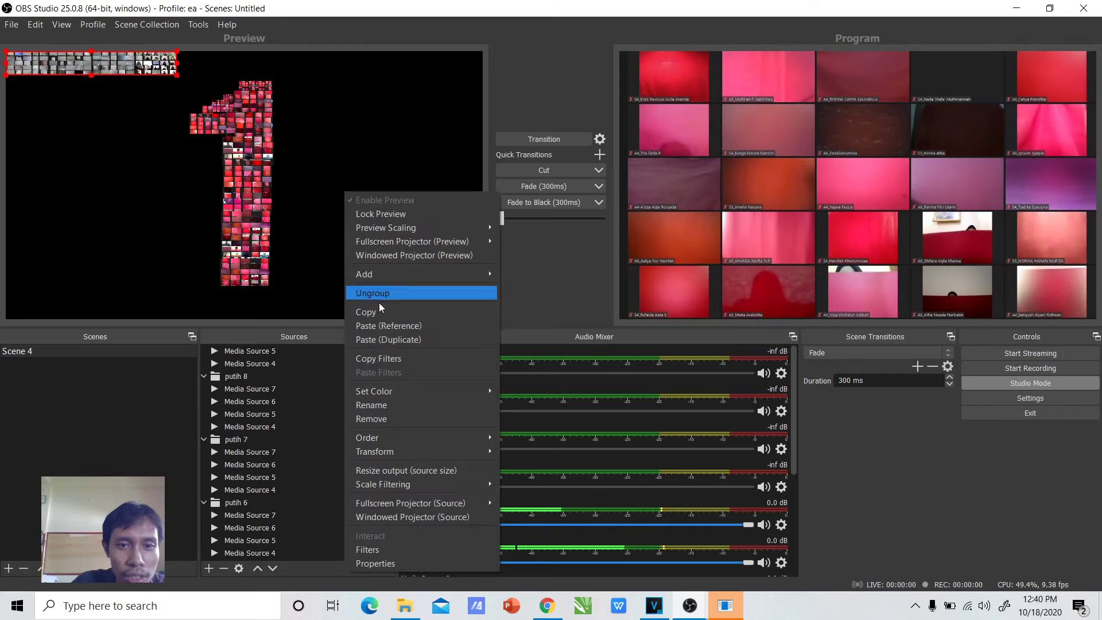
left_click(389, 339)
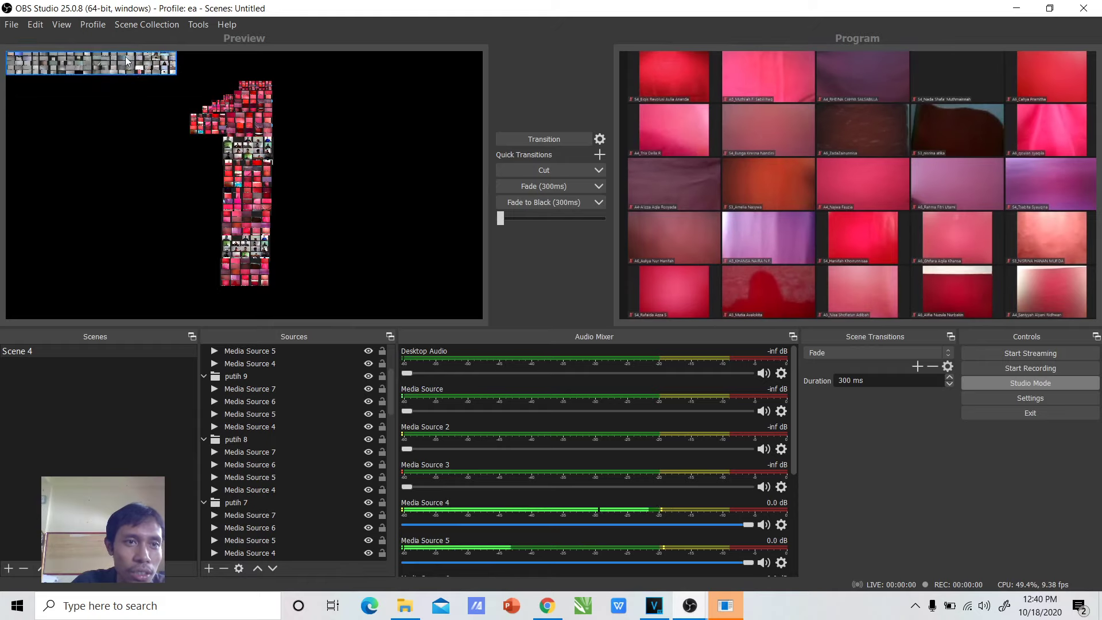
Step: Stack the duplicated putih groups in rows below the top row down to the canvas's lower edge, and place the leftover grid beside the top row
left_click_drag(124, 59, 119, 112)
left_click_drag(120, 57, 114, 128)
left_click_drag(109, 64, 105, 160)
left_click_drag(100, 64, 97, 193)
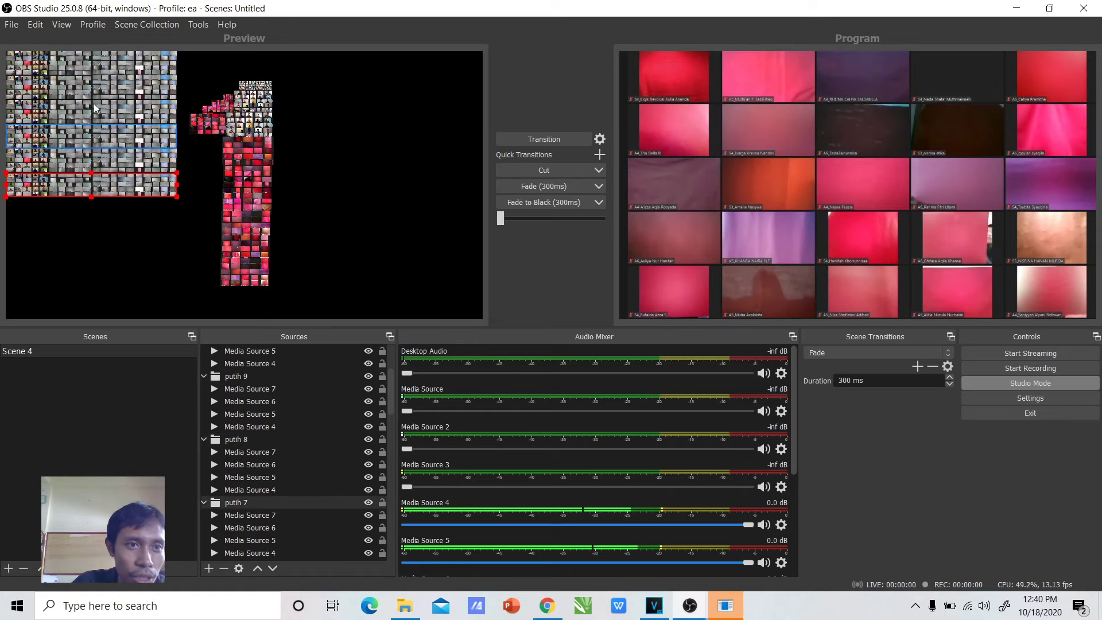
left_click_drag(90, 71, 85, 216)
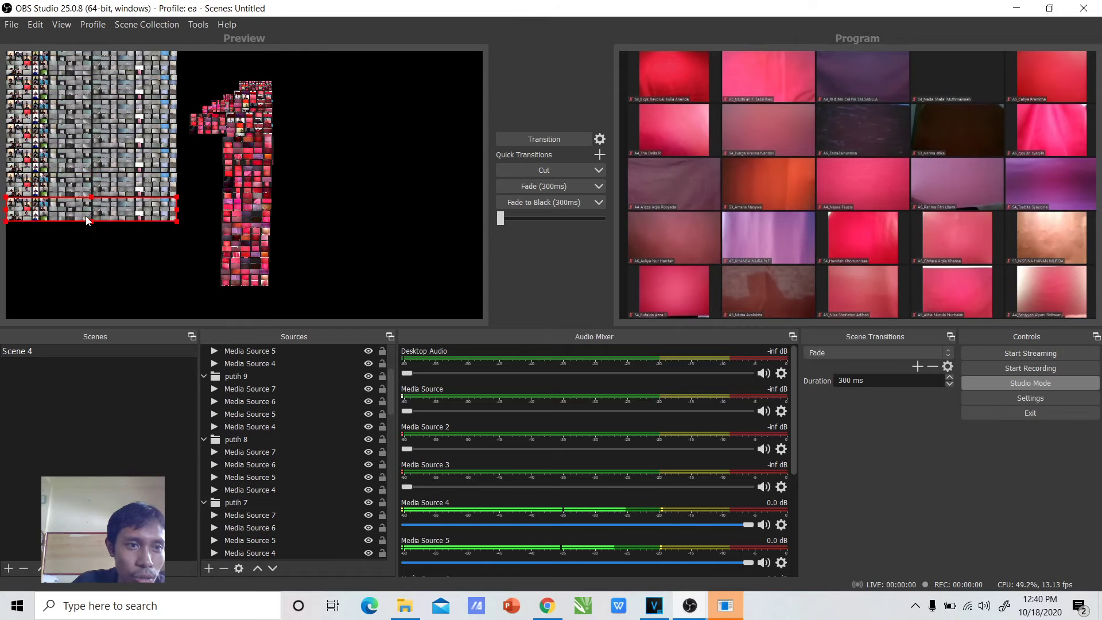
left_click_drag(111, 95, 100, 240)
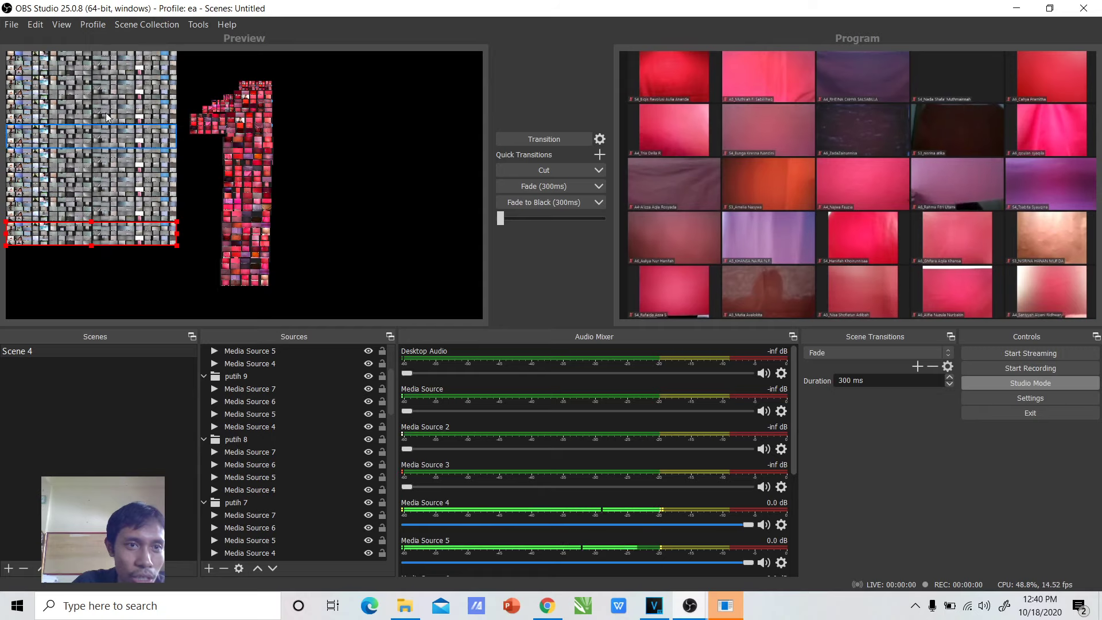
left_click_drag(129, 120, 96, 267)
left_click_drag(110, 86, 100, 283)
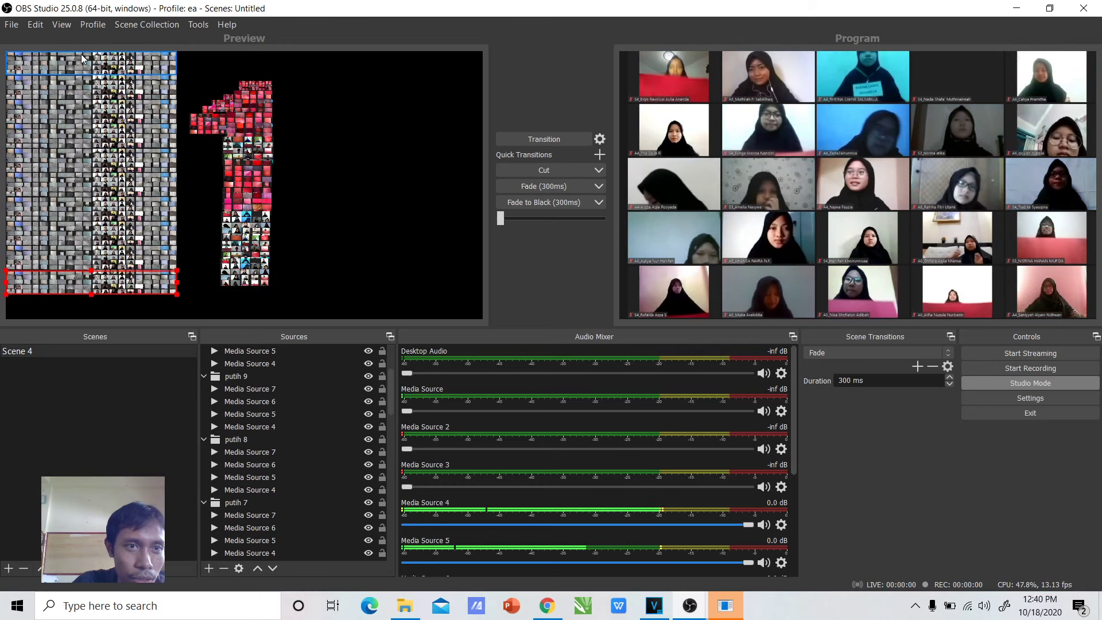
left_click_drag(138, 97, 59, 310)
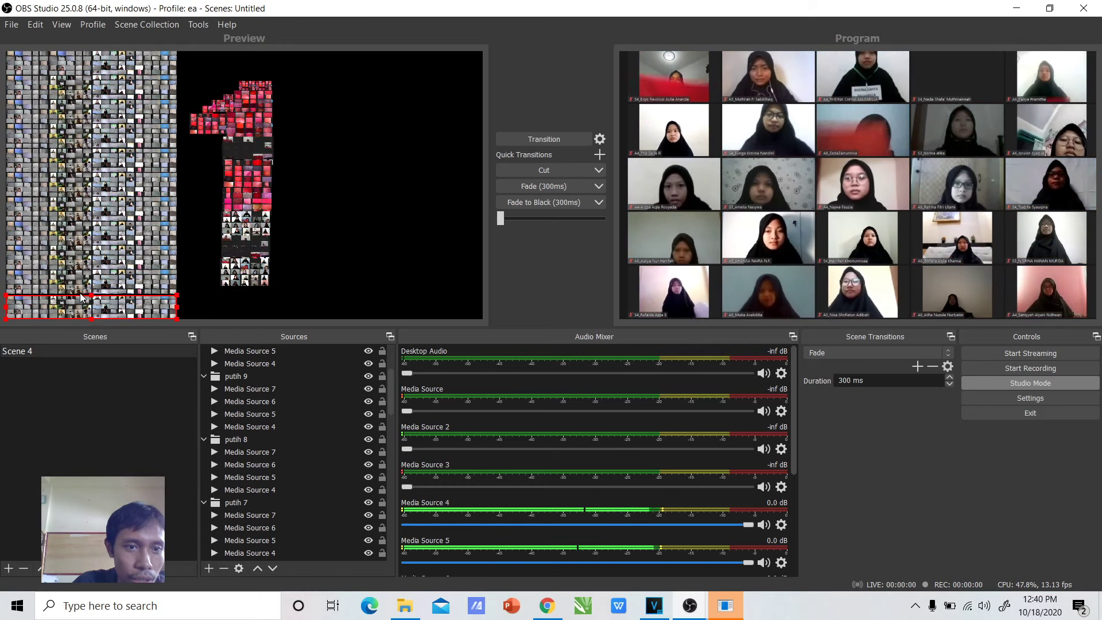
left_click_drag(64, 68, 163, 65)
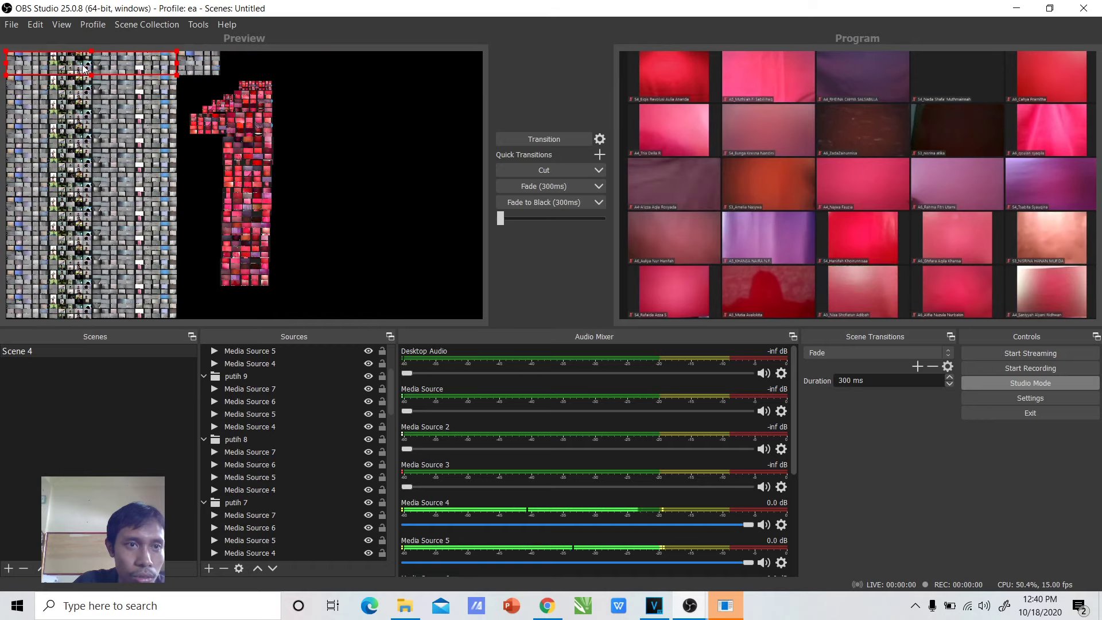
mouse_move(62, 69)
left_mouse_down()
mouse_move(89, 63)
mouse_move(76, 62)
left_mouse_up()
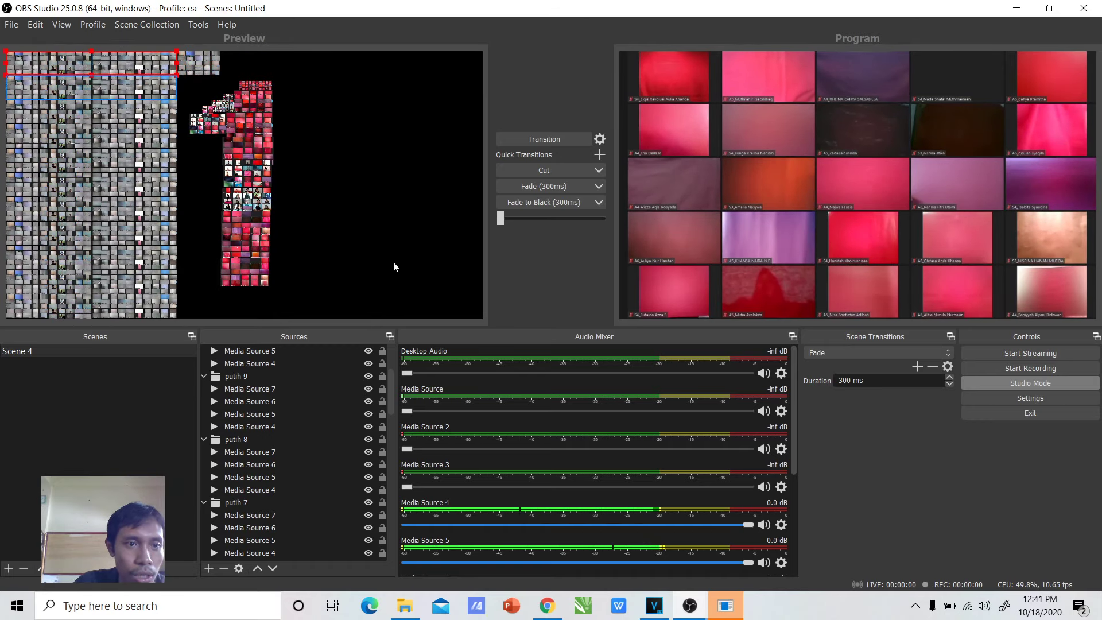
Step: Select all eleven rows of putih groups on the canvas and ungroup them into separate video grids
left_click(130, 101)
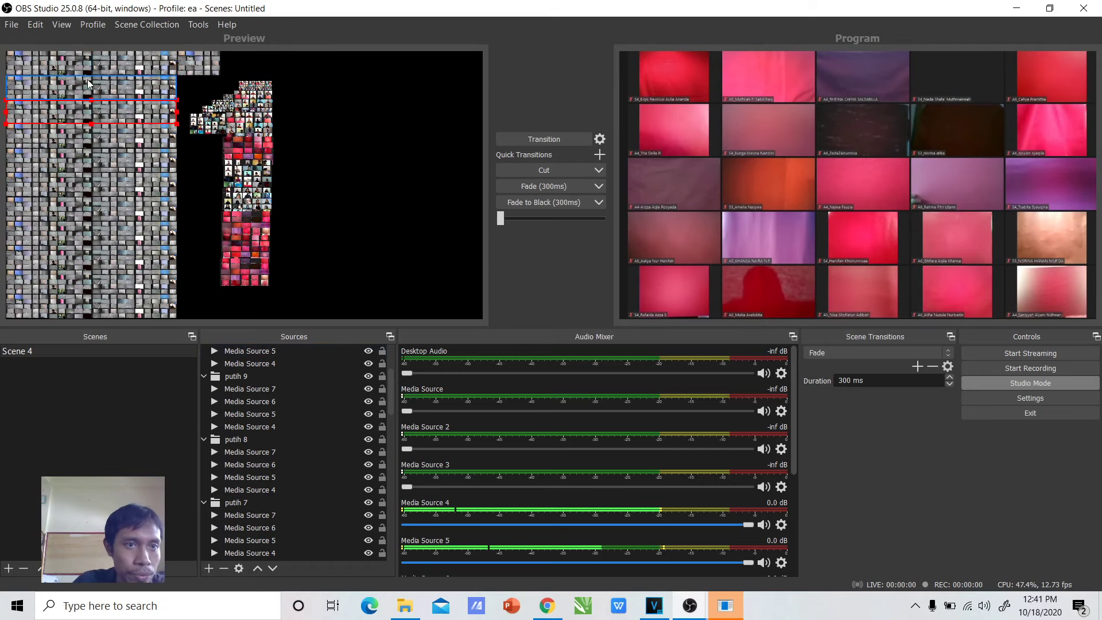
left_click(41, 62, "ctrl")
left_click(45, 86, "ctrl")
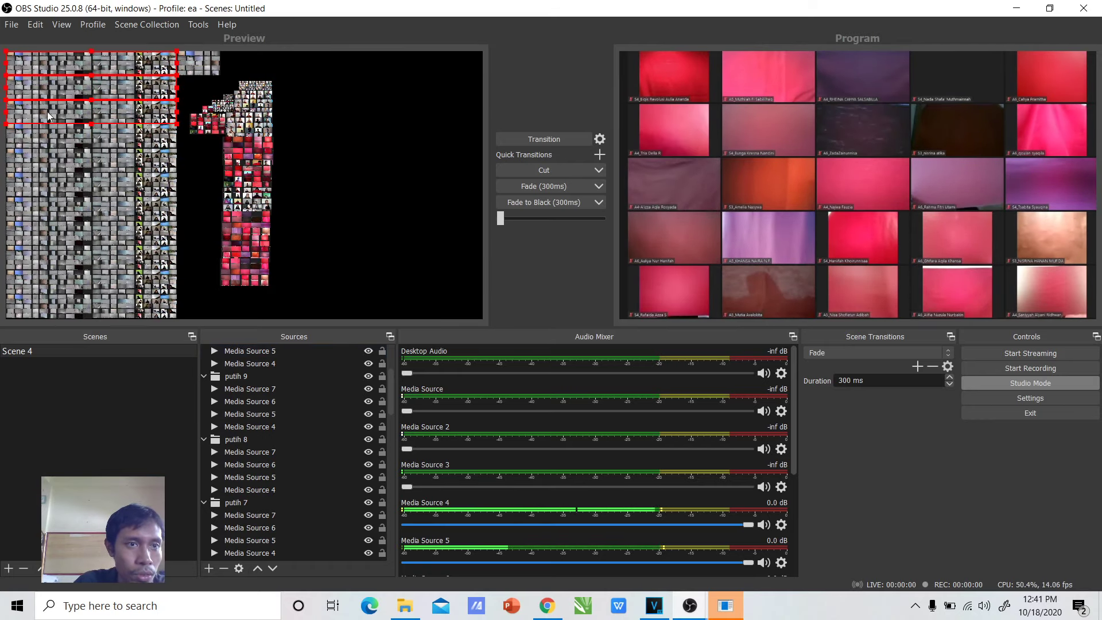
left_click(50, 133, "ctrl")
left_click(51, 160, "ctrl")
left_click(52, 174, "ctrl")
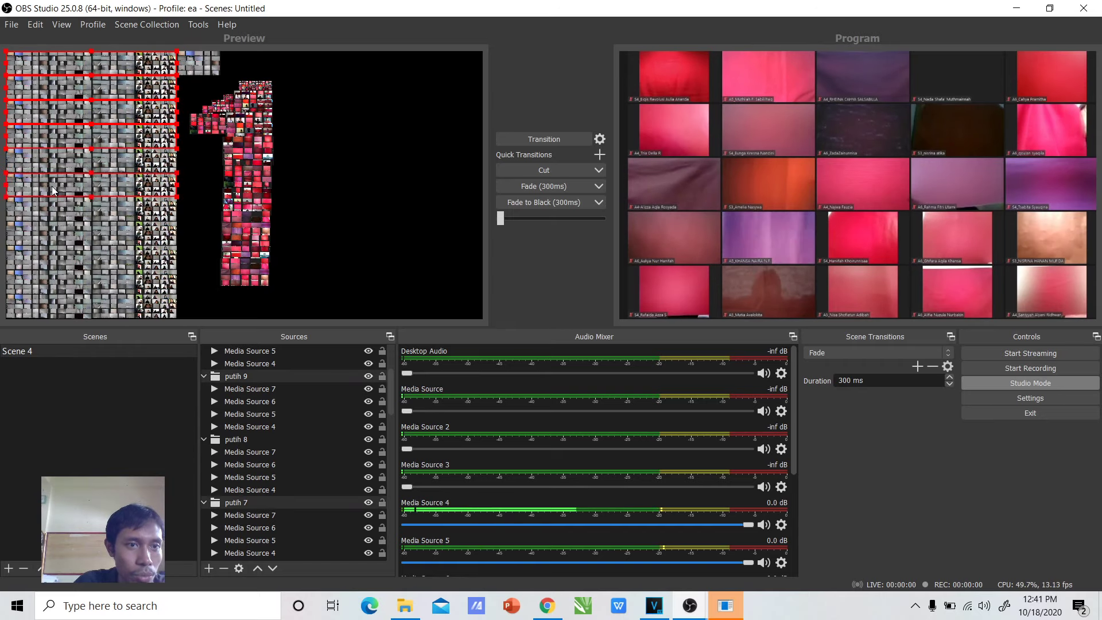
left_click(56, 210, "ctrl")
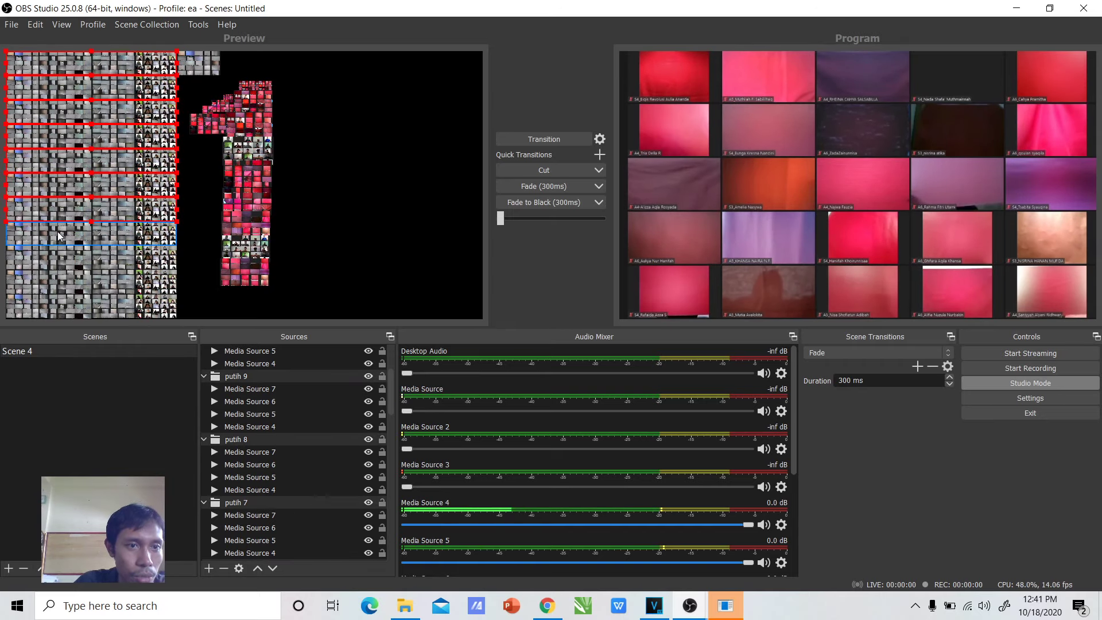
left_click(58, 234, "ctrl")
left_click(61, 268, "ctrl")
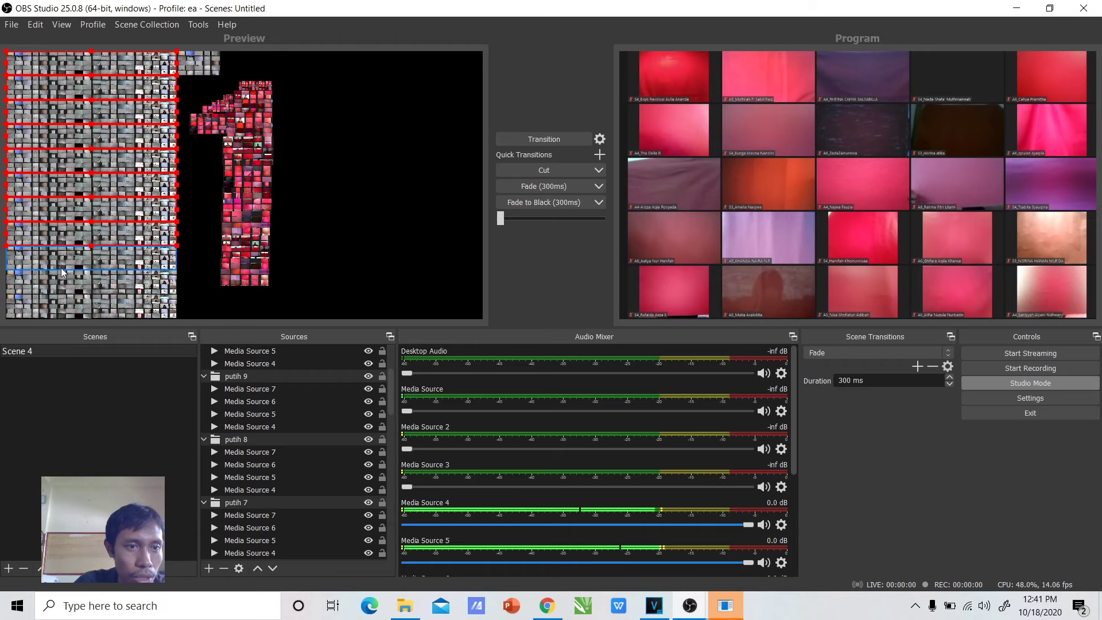
left_click(60, 284, "ctrl")
left_click(60, 308, "ctrl")
right_click(113, 205)
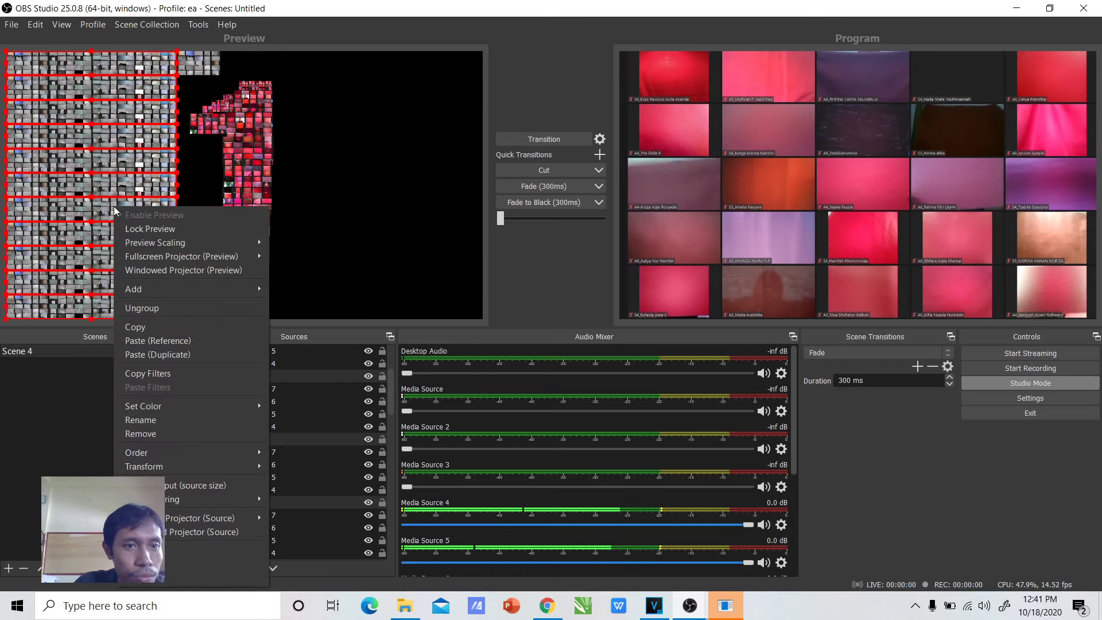
left_click(194, 308)
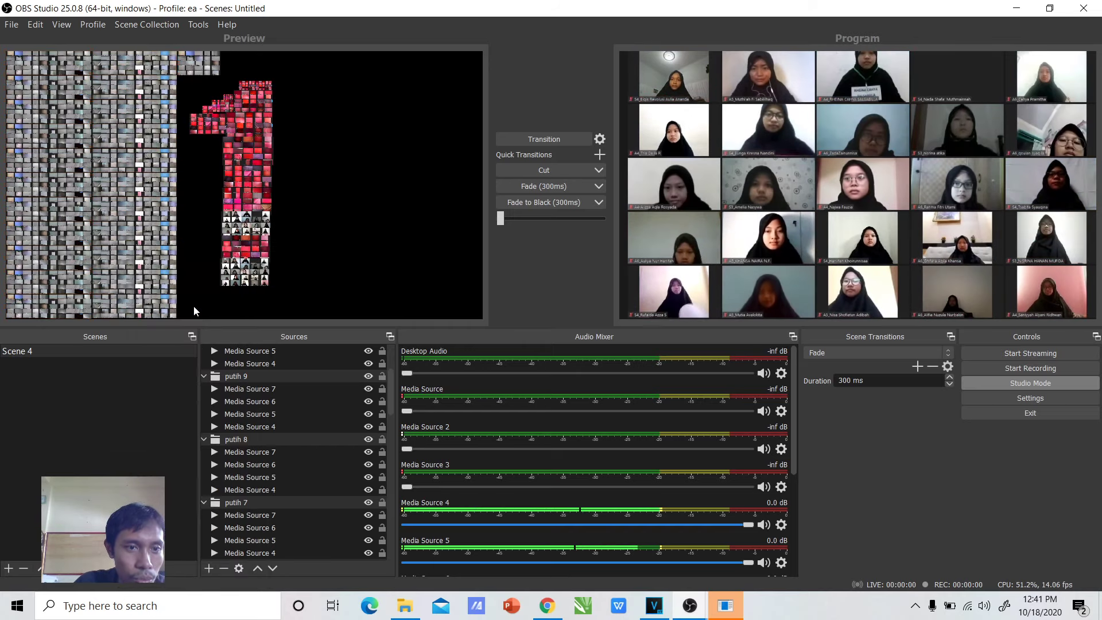
Step: Select the video grids in all eleven four-column rows, excluding the leftover grid beside the top row, and group them
left_click(36, 71)
left_click(70, 63, "ctrl")
left_click(113, 63, "ctrl")
left_click(148, 61, "ctrl")
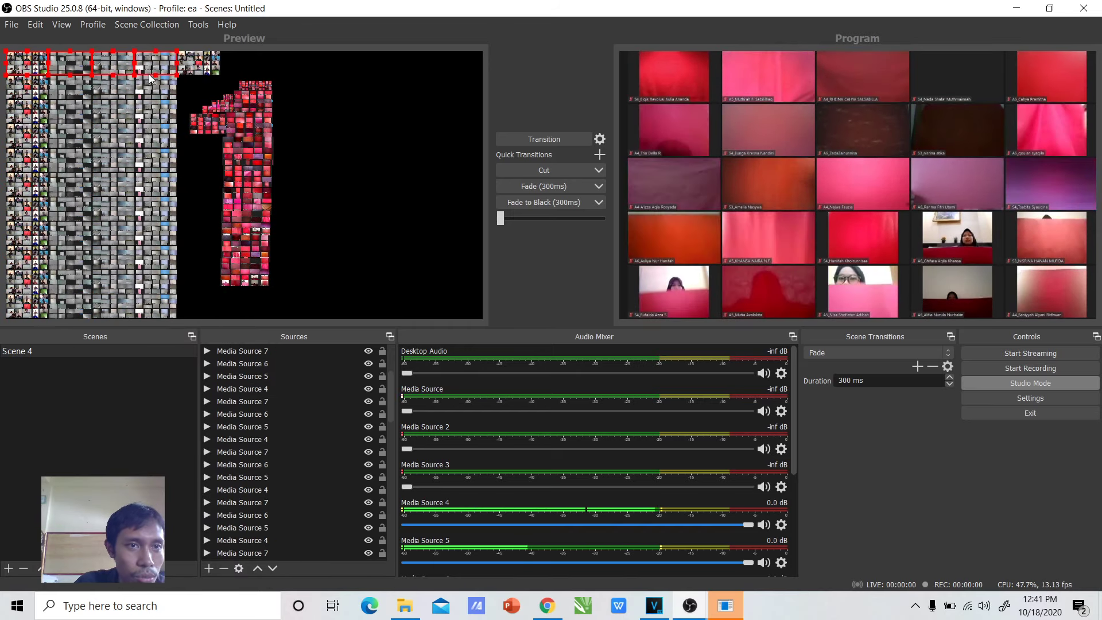
left_click(149, 81, "ctrl")
left_click(115, 86, "ctrl")
left_click(71, 91, "ctrl")
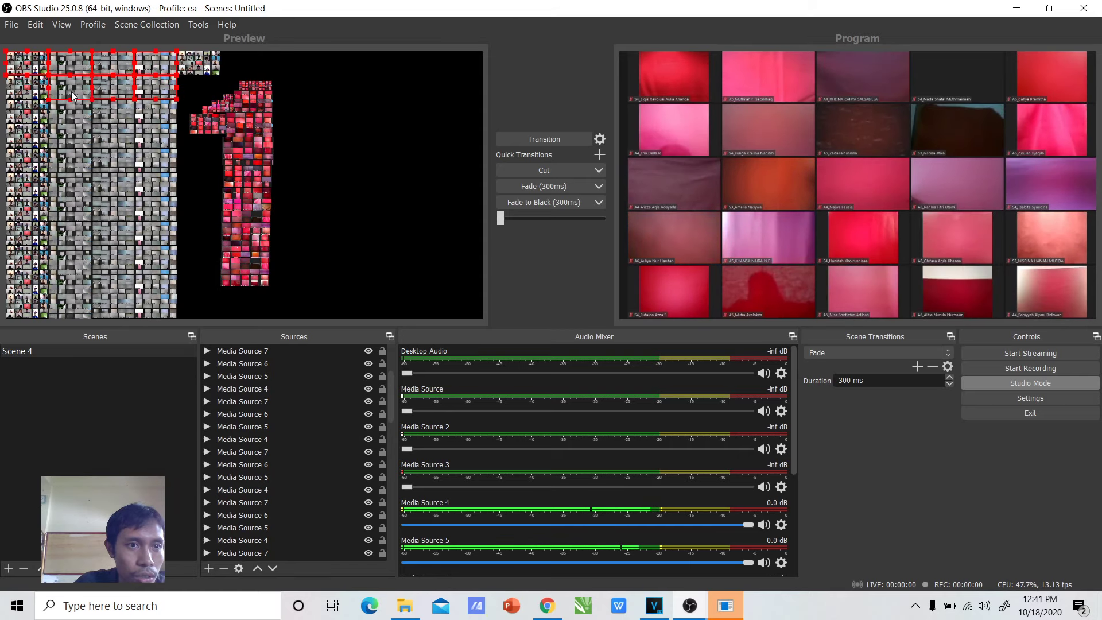
left_click(34, 134, "ctrl")
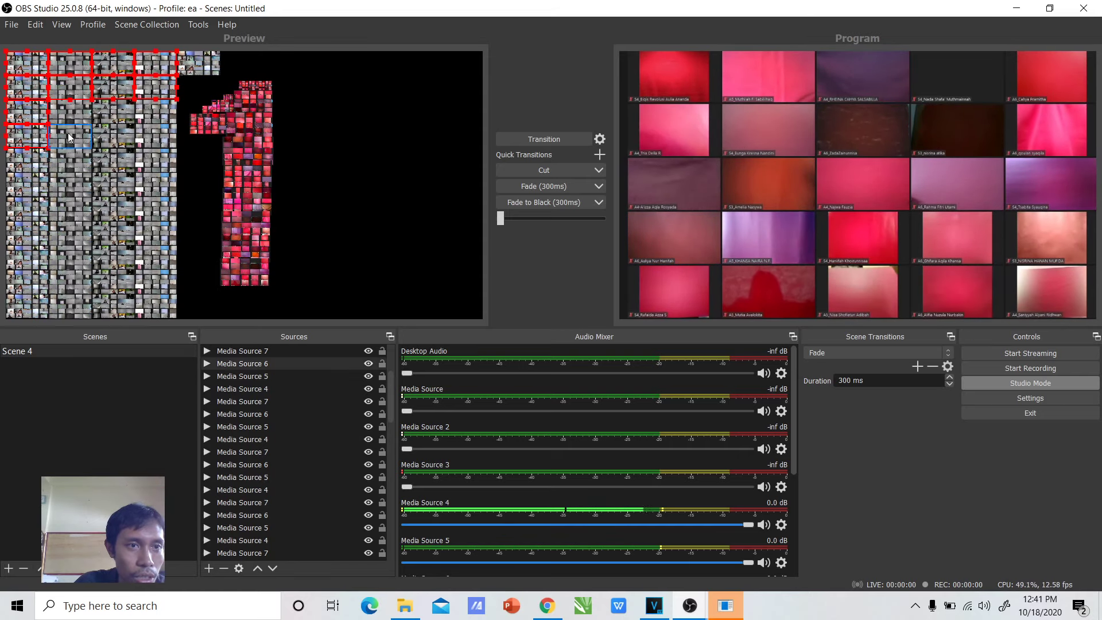
left_click(68, 133, "ctrl")
left_click(69, 108, "ctrl")
left_click(115, 136, "ctrl")
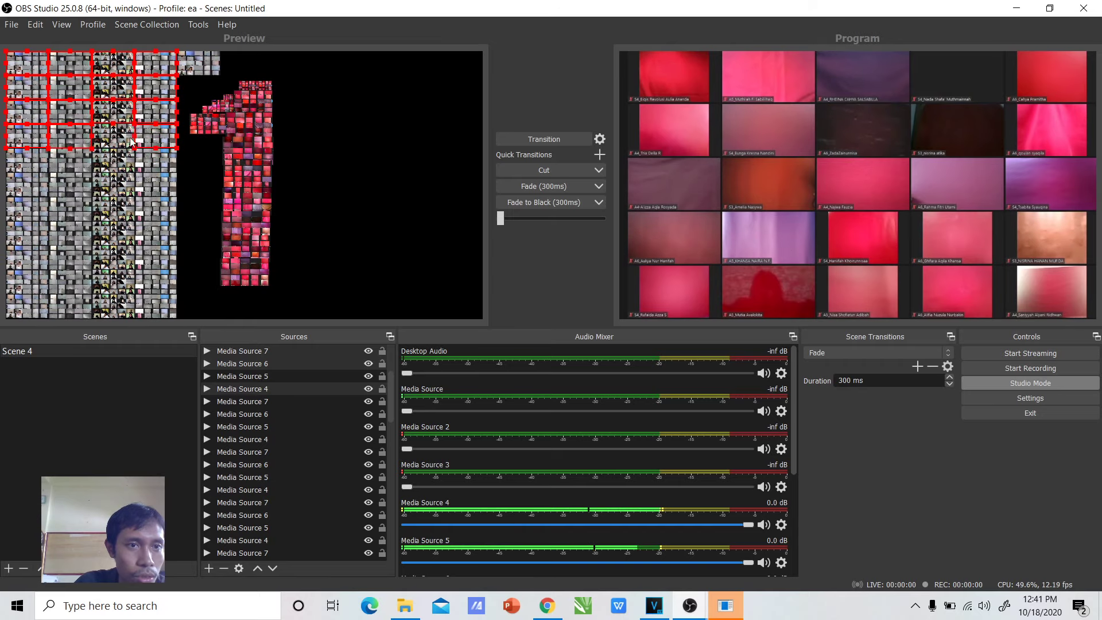
left_click(150, 136, "ctrl")
left_click(116, 157, "ctrl")
left_click(150, 164, "ctrl")
left_click(152, 183, "ctrl")
left_click(114, 184, "ctrl")
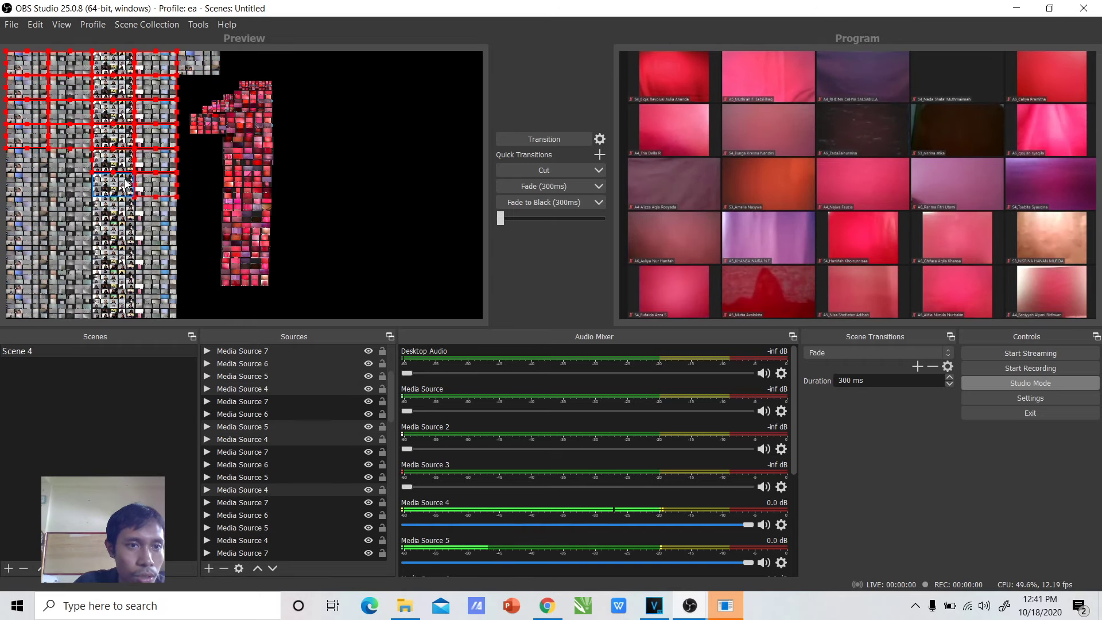
left_click(75, 186, "ctrl")
left_click(67, 167, "ctrl")
left_click(27, 161, "ctrl")
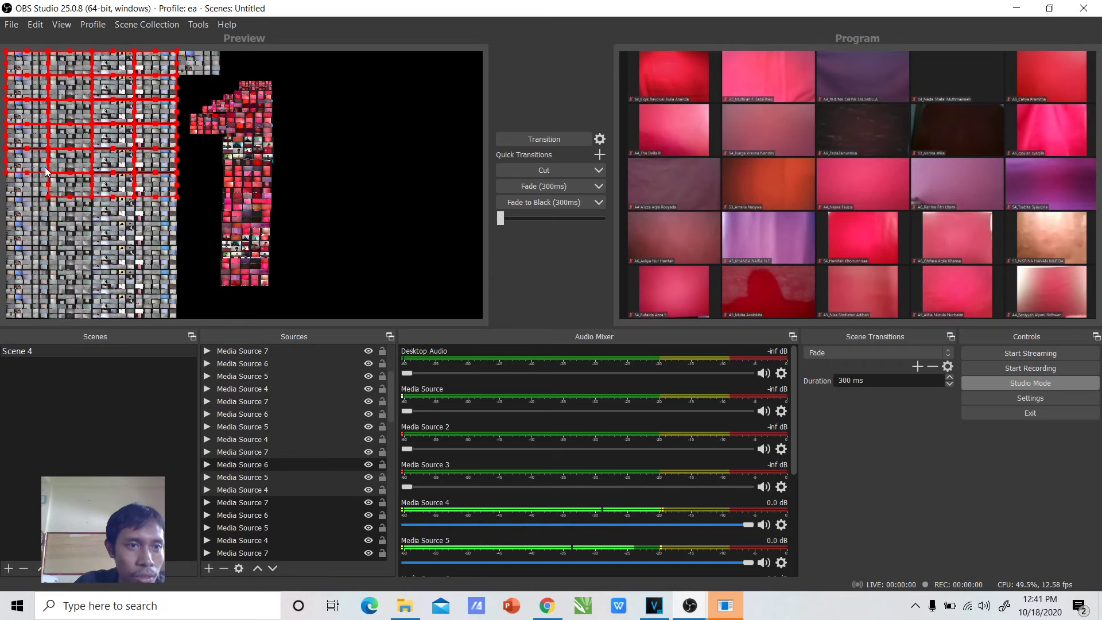
left_click(27, 184, "ctrl")
left_click(36, 216, "ctrl")
left_click(68, 217, "ctrl")
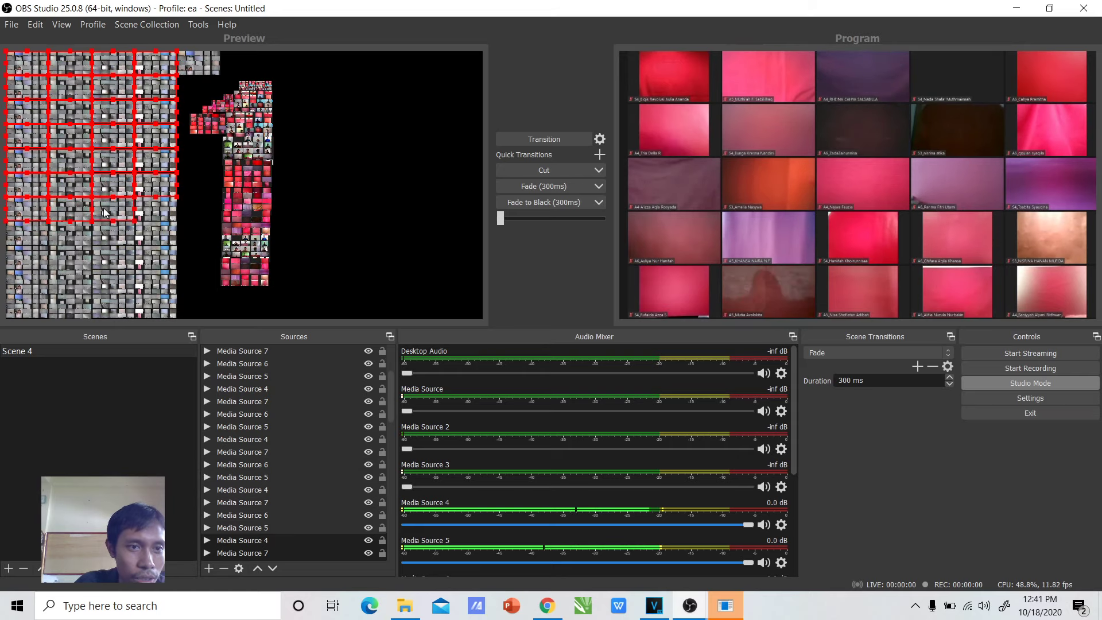
left_click(128, 209, "ctrl")
left_click(148, 215, "ctrl")
left_click(149, 228, "ctrl")
left_click(132, 226, "ctrl")
left_click(74, 232, "ctrl")
left_click(44, 236, "ctrl")
left_click(35, 255, "ctrl")
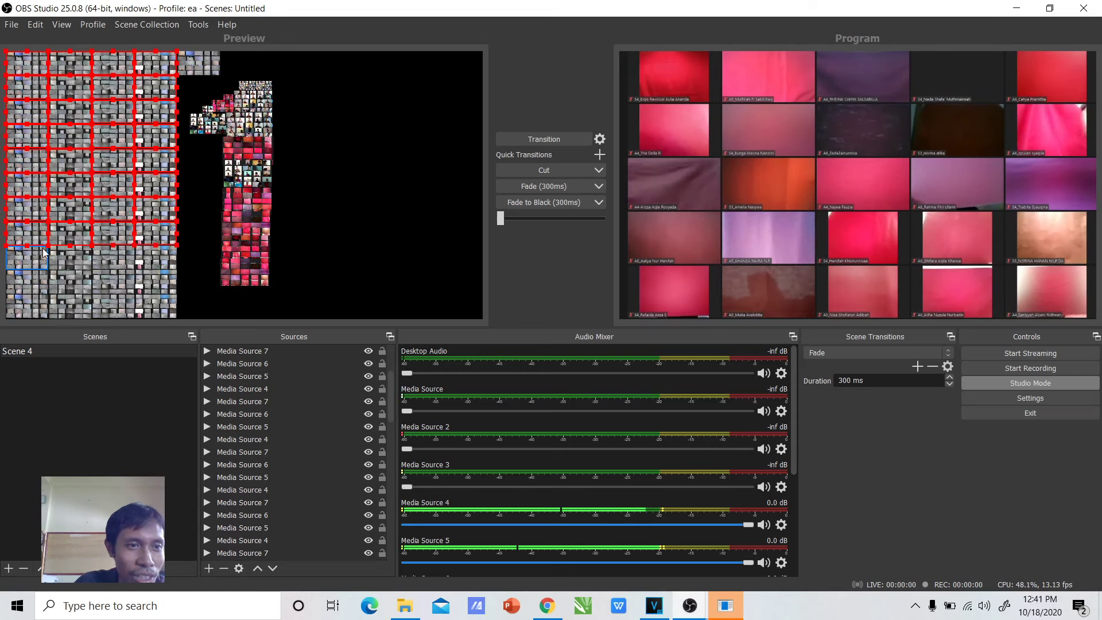
left_click(55, 252, "ctrl")
left_click(128, 265, "ctrl")
left_click(149, 260, "ctrl")
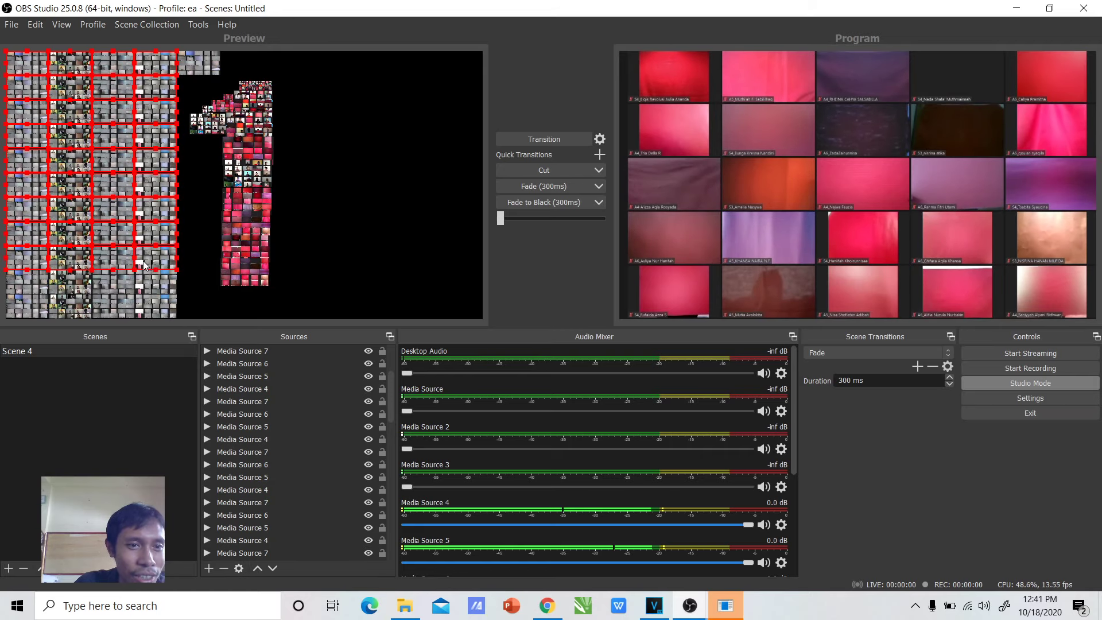
left_click(144, 280, "ctrl")
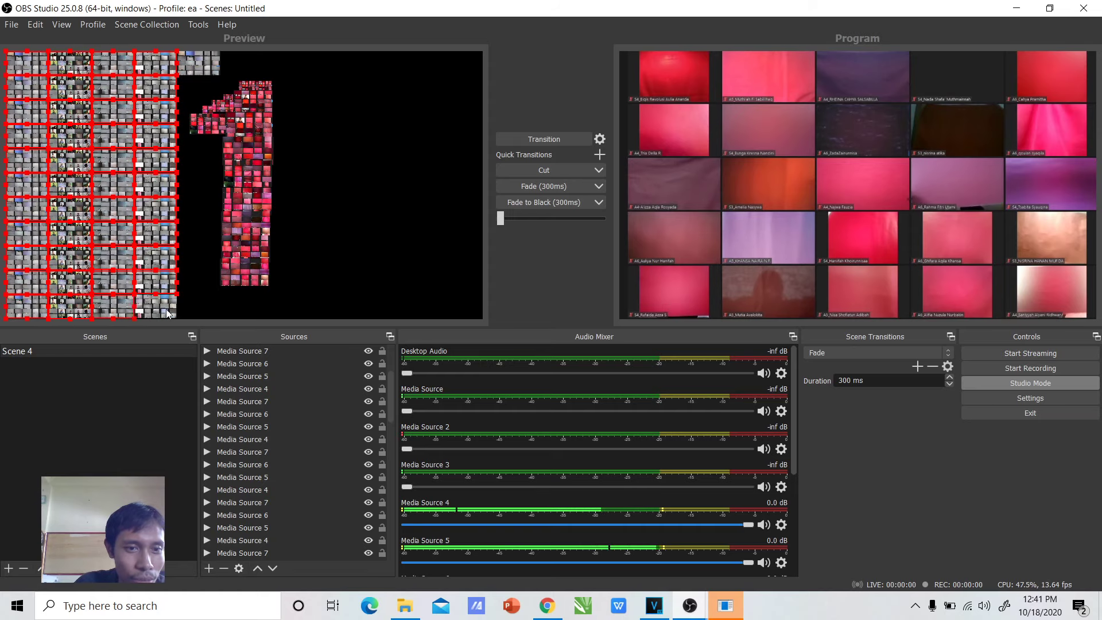
left_click_drag(391, 401, 392, 437)
right_click(315, 407)
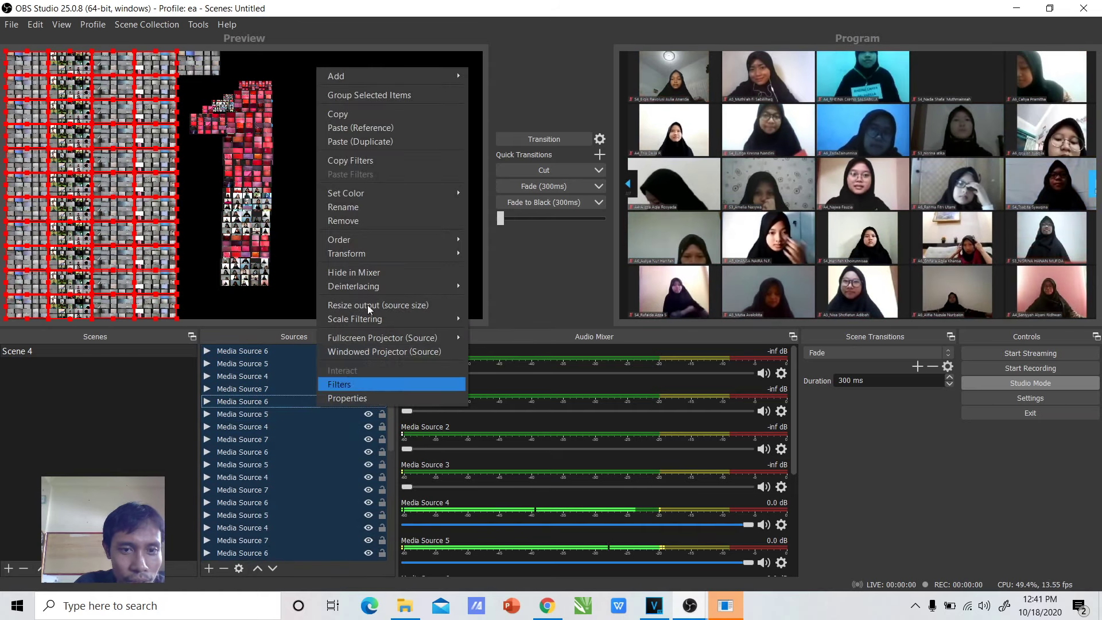
key("Escape")
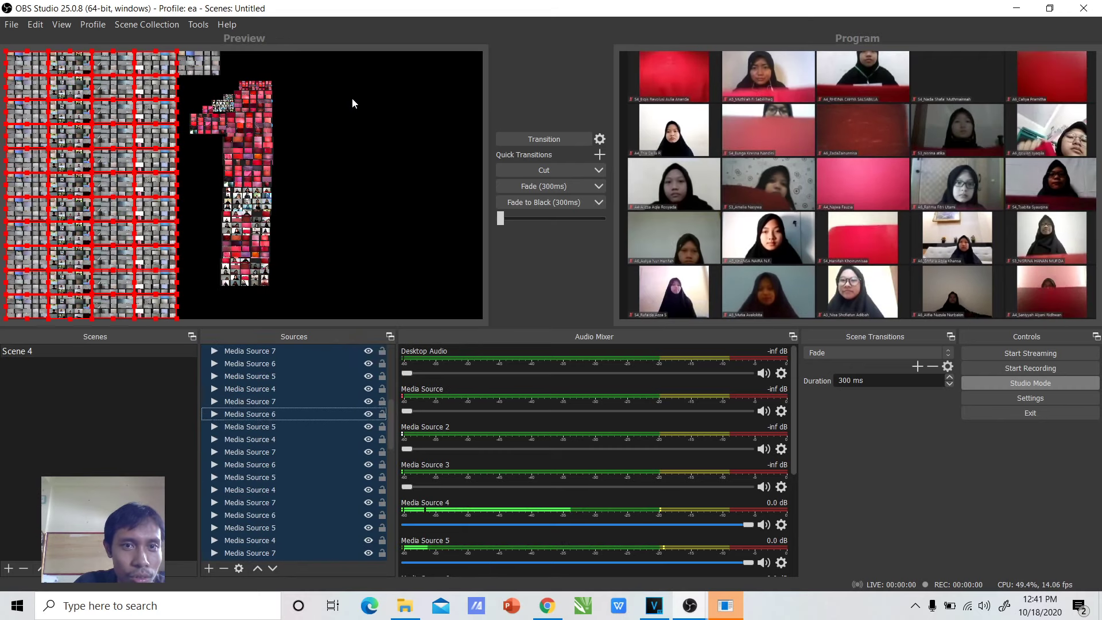
Step: Copy Group 2, paste a duplicate of it, and place the duplicate directly beside the original on the canvas
right_click(83, 190)
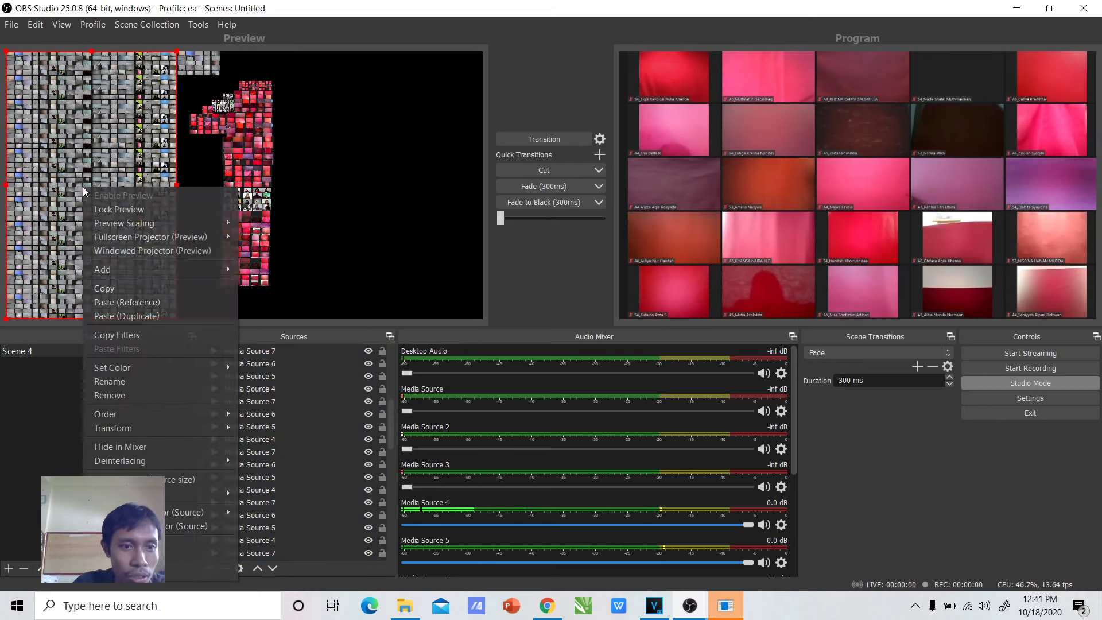
left_click(354, 403)
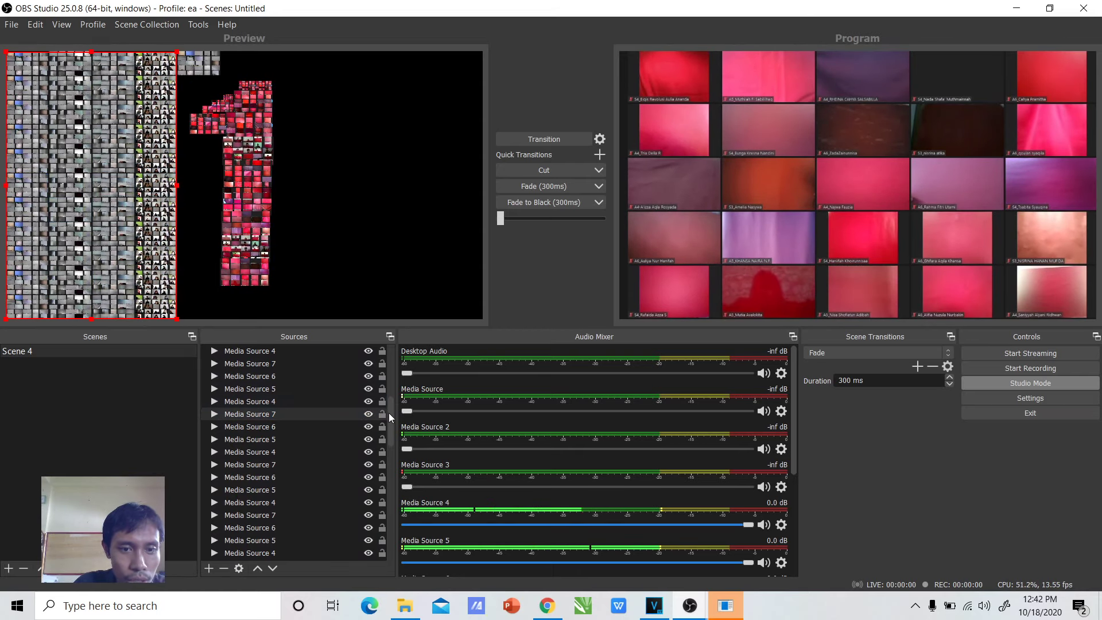
left_click_drag(388, 412, 404, 348)
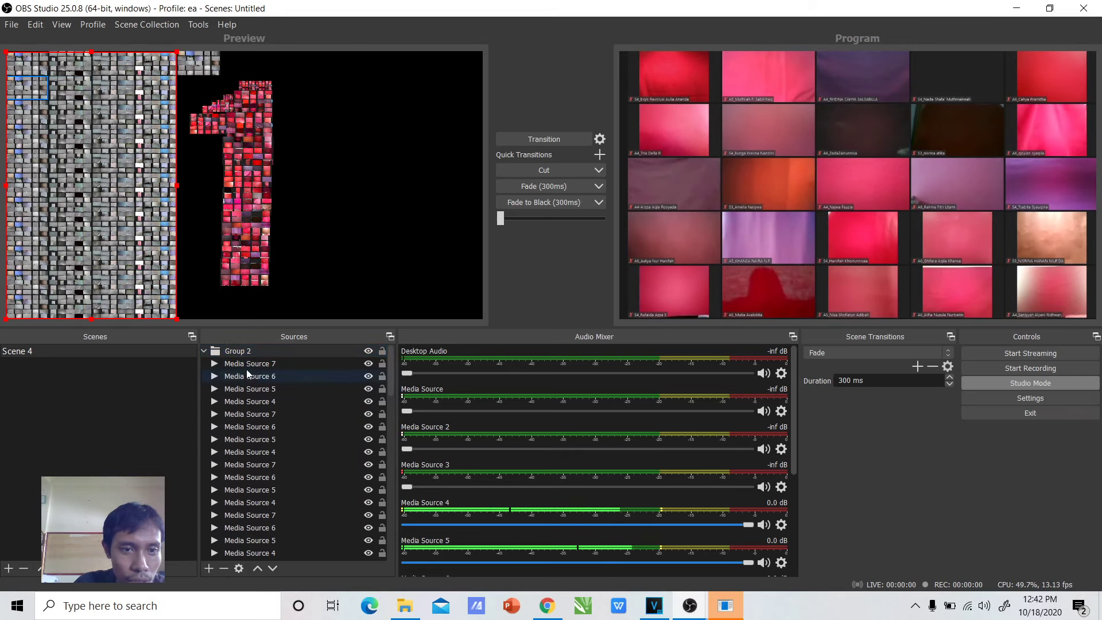
right_click(238, 352)
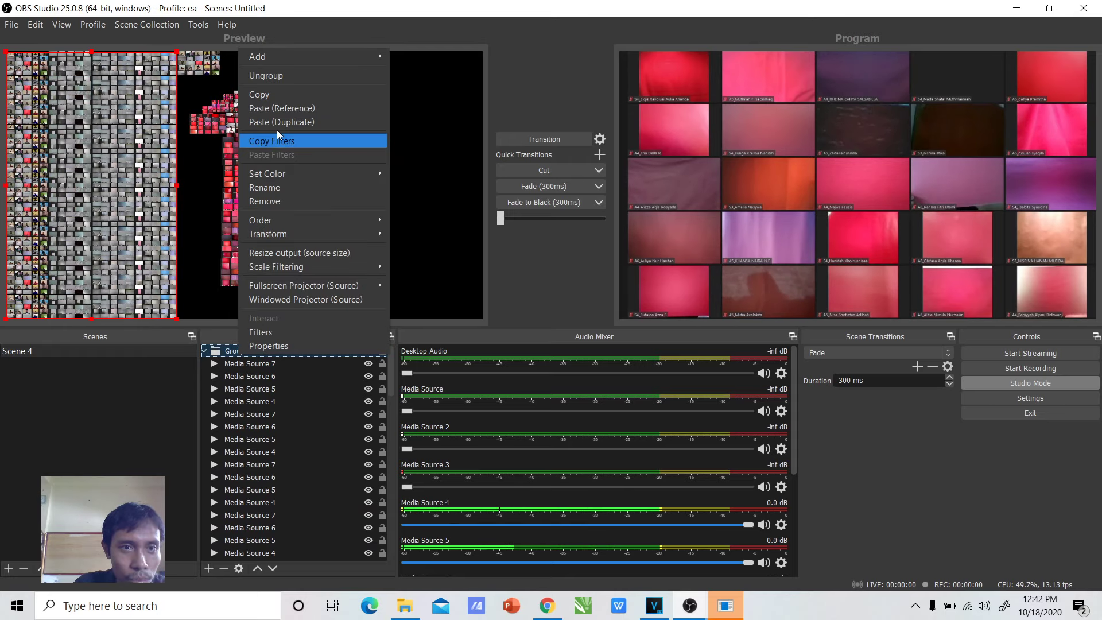
left_click(281, 95)
right_click(360, 141)
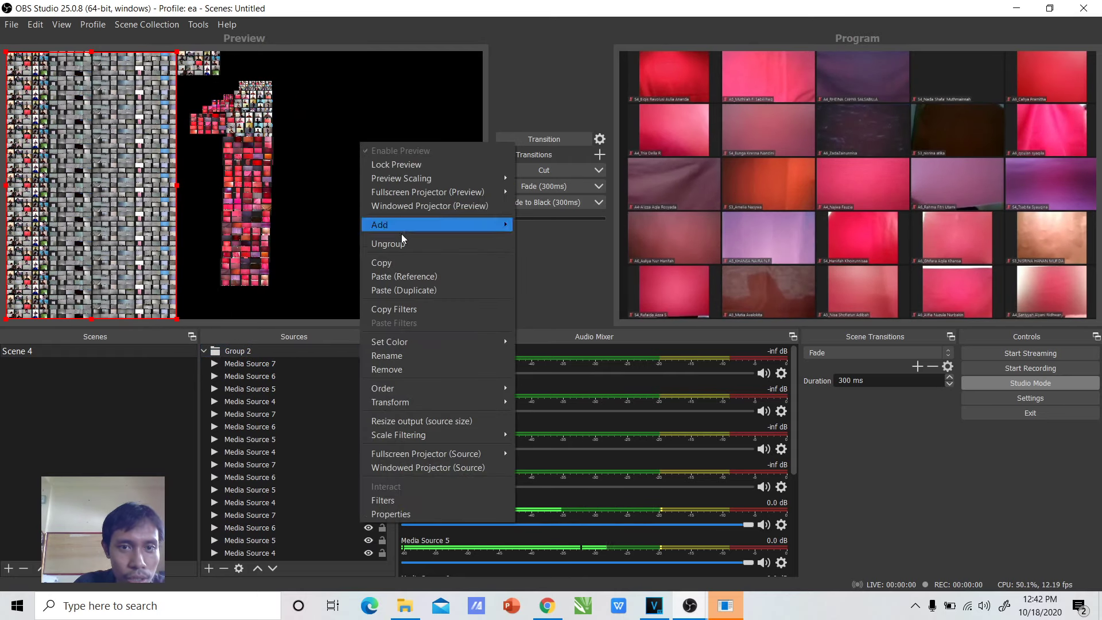
left_click(401, 291)
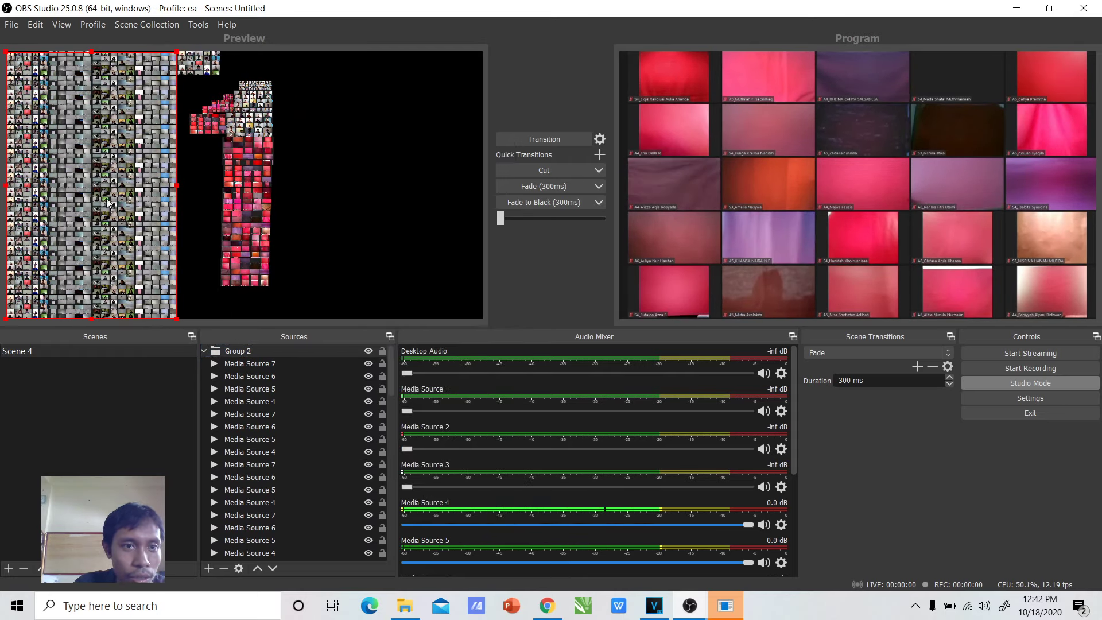
left_click_drag(131, 212, 224, 167)
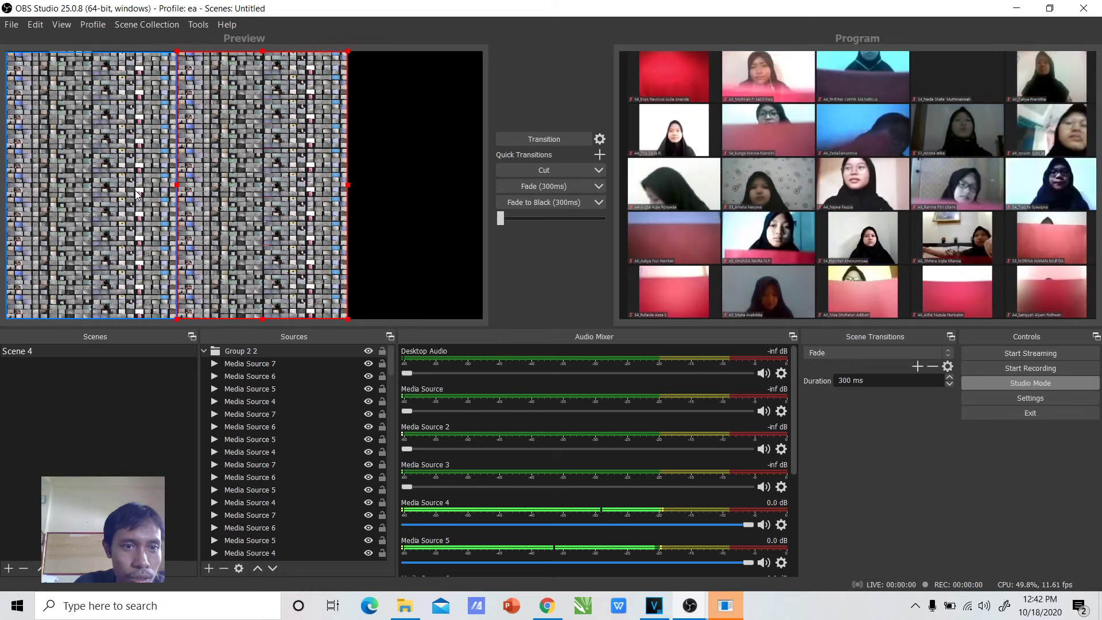
Step: Paste another duplicate of the grid group over the remaining empty canvas area and collapse the three grid groups in the source list
right_click(384, 259)
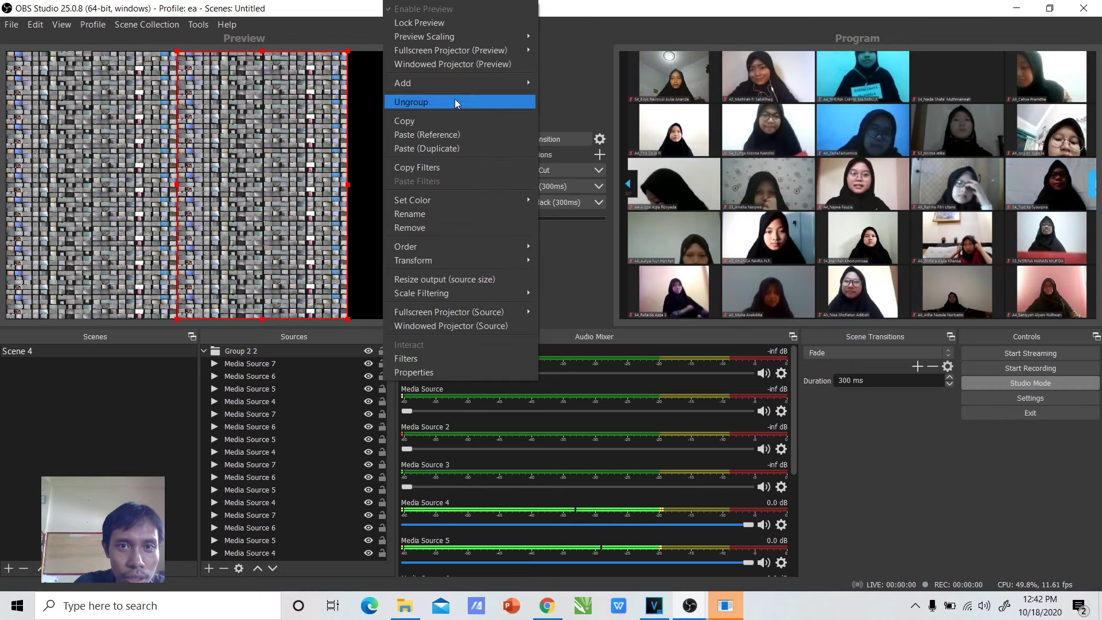
left_click(446, 146)
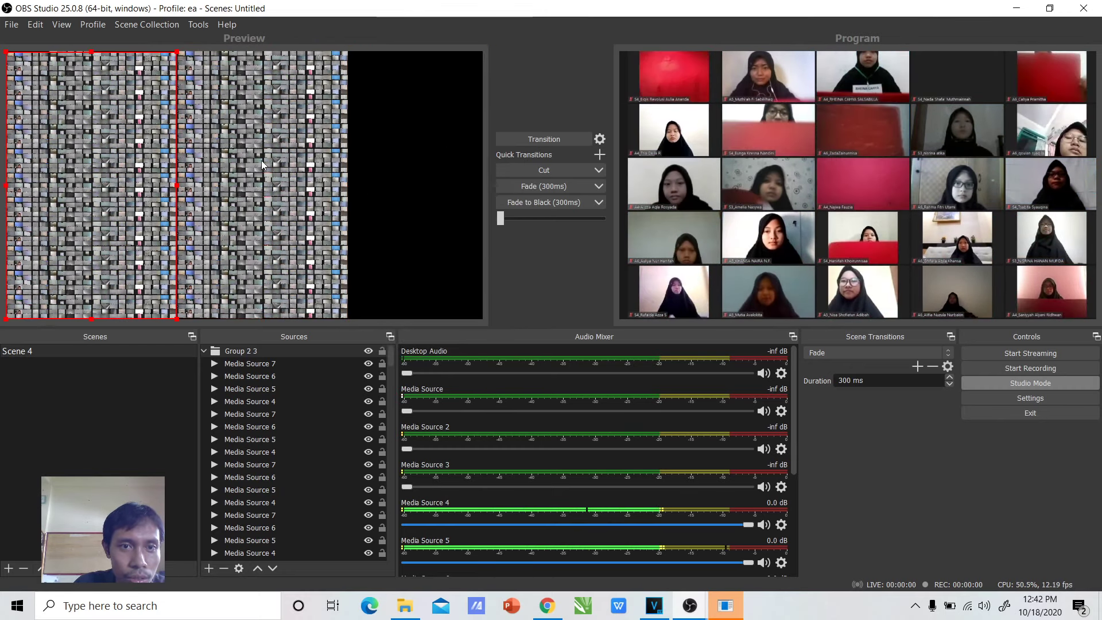
left_click_drag(260, 160, 419, 143)
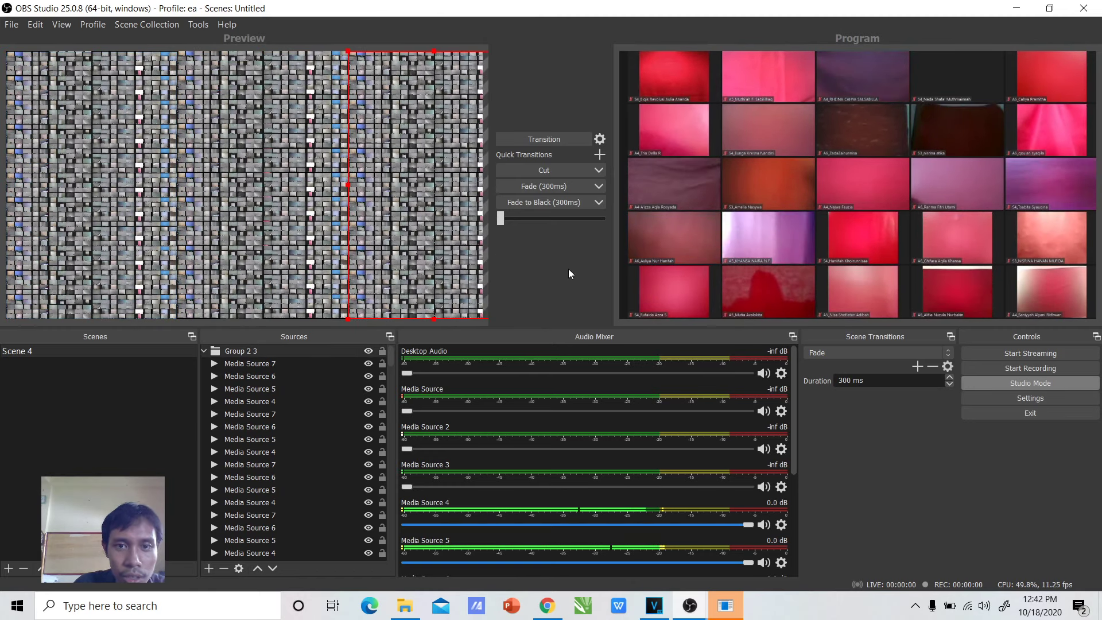
left_click(202, 351)
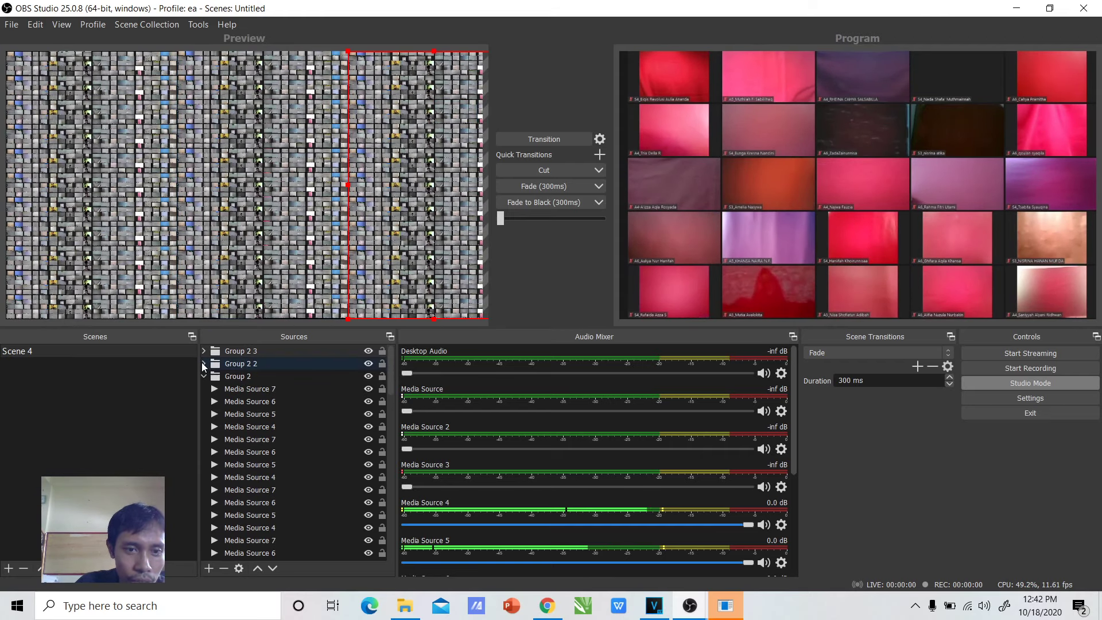
left_click(203, 376)
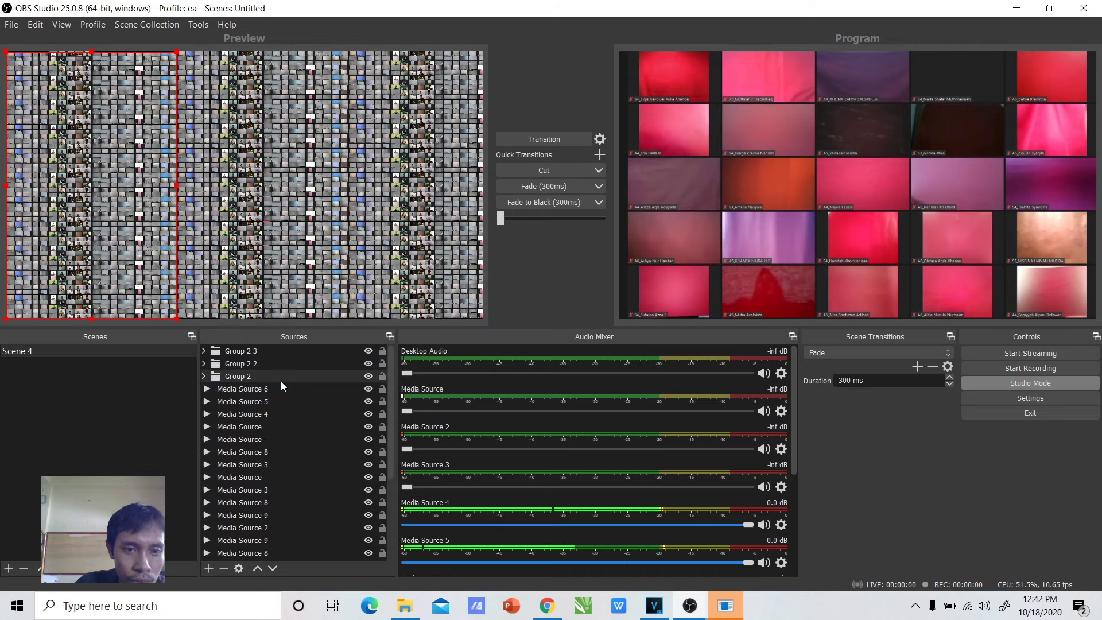
Step: Move the number 1 group to the top of the source order and transition Scene 4 to the program output
left_click_drag(391, 378, 384, 489)
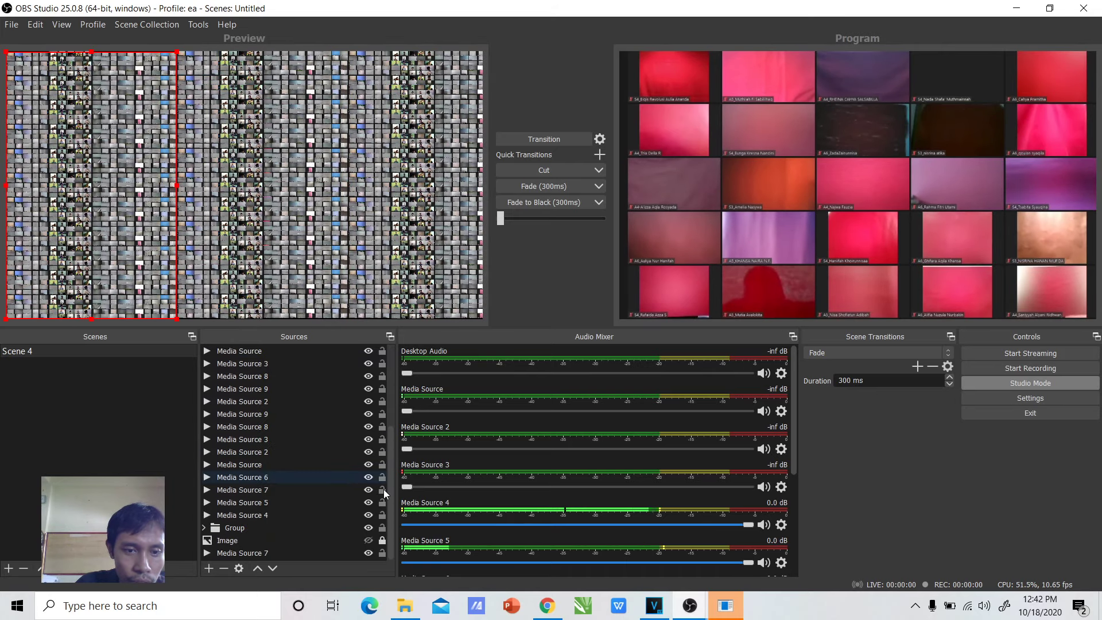
left_click(247, 526)
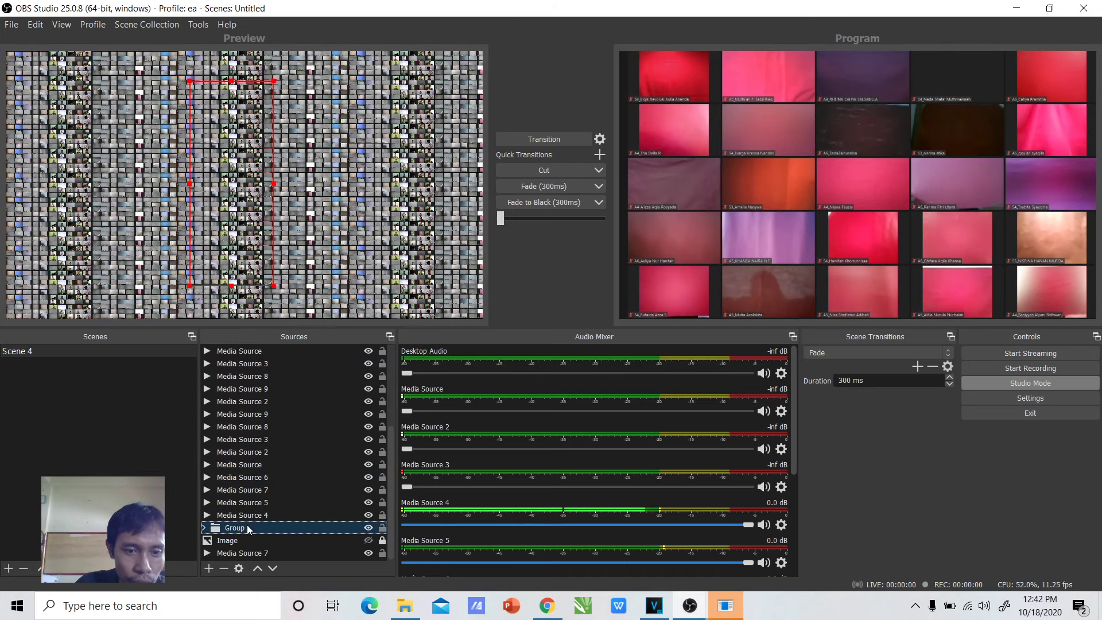
right_click(247, 525)
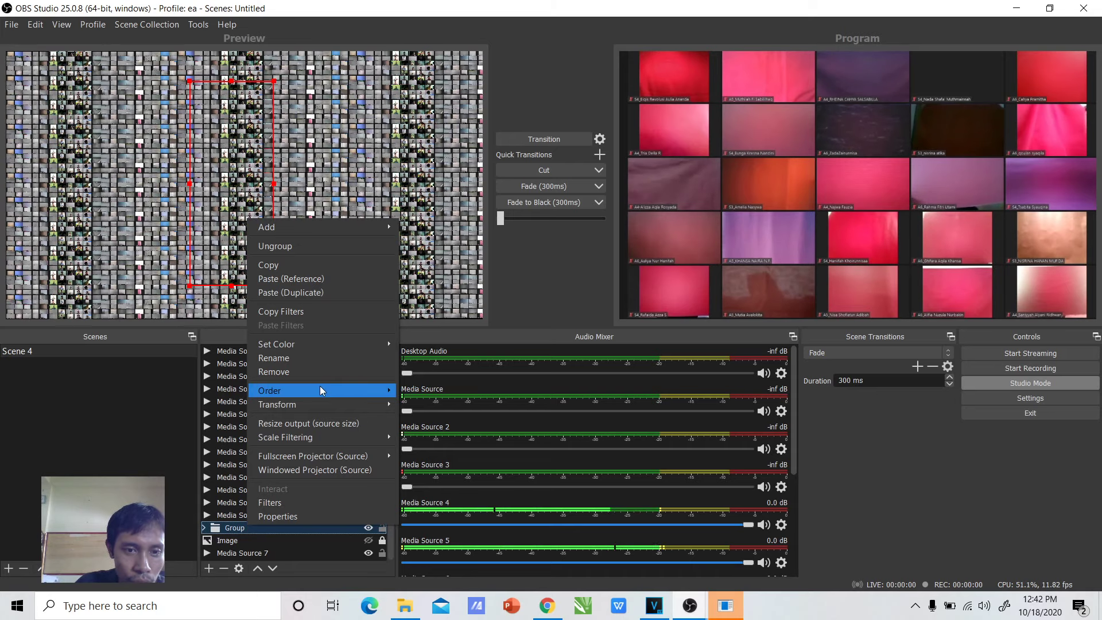
mouse_move(342, 386)
left_click(439, 421)
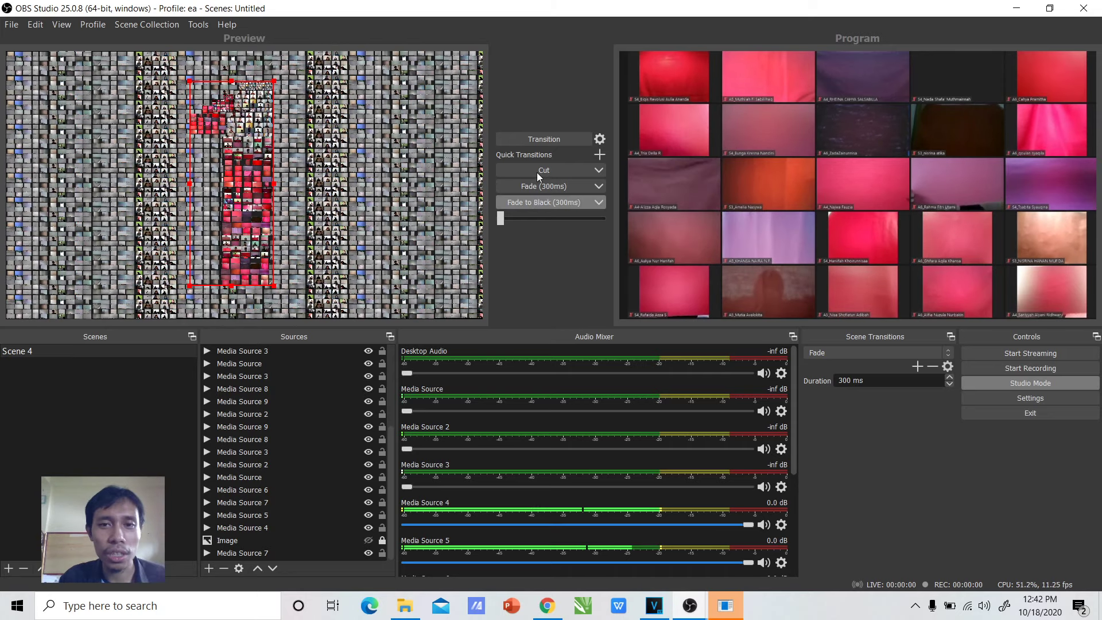
left_click(535, 140)
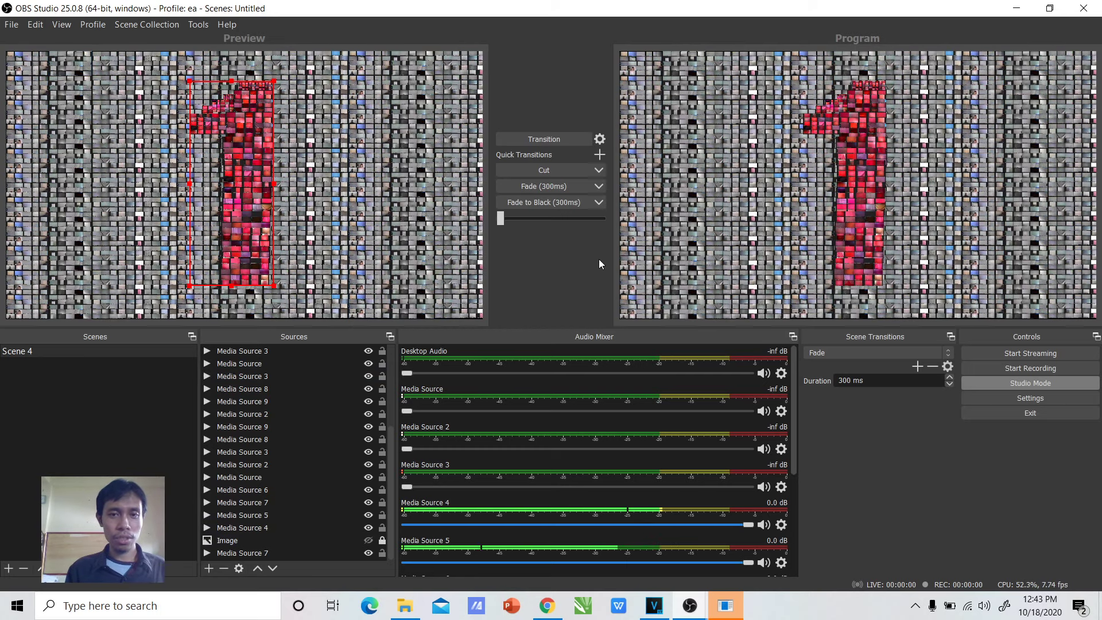
Step: Add a new scene named Scene 2
left_click(70, 378)
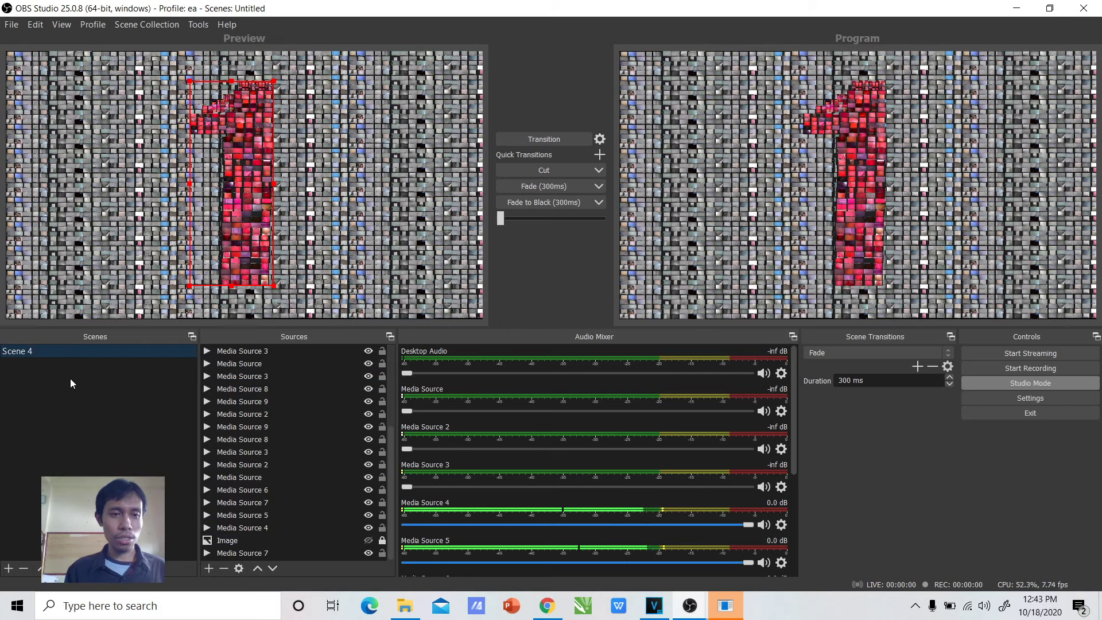
left_click(9, 569)
left_click(531, 323)
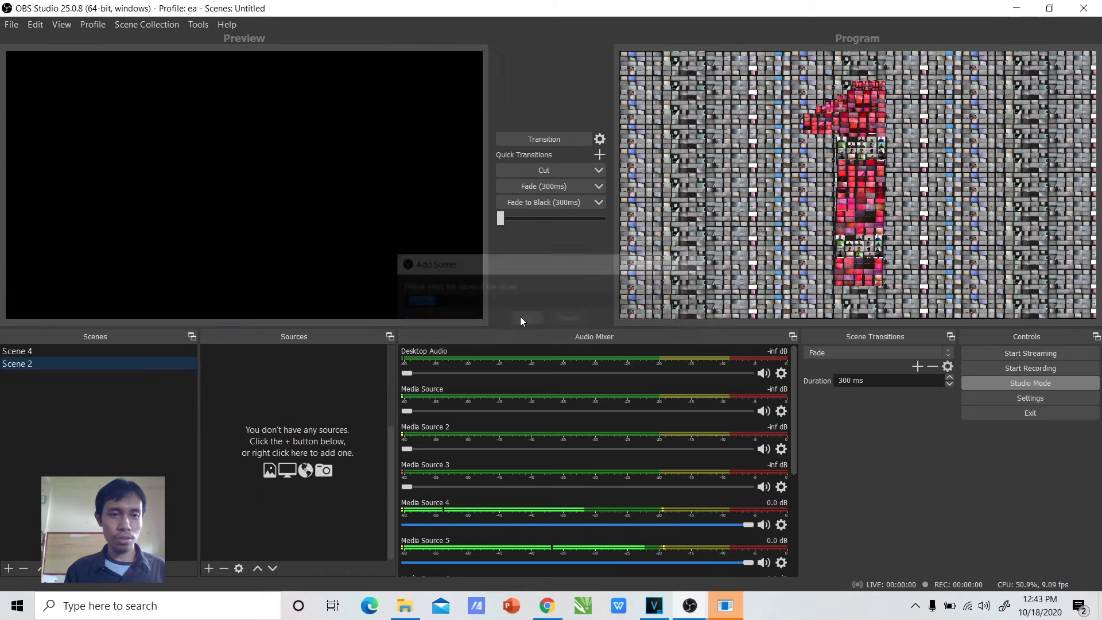
Step: Transition the program output to the empty Scene 2, back to Scene 4, and to Scene 2 again
left_click(528, 139)
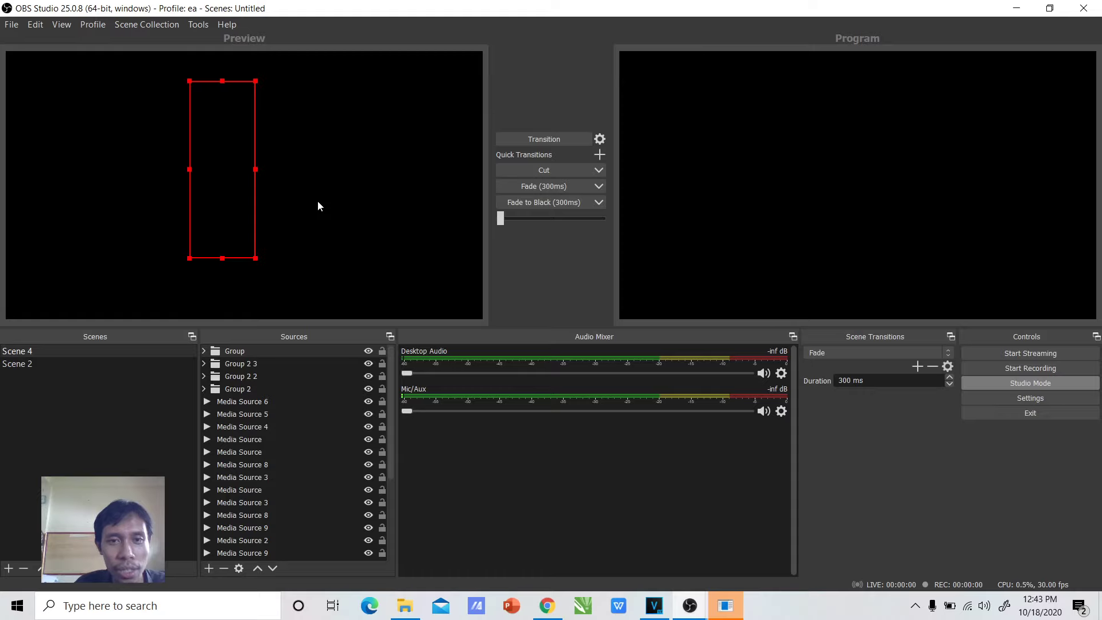
left_click(527, 141)
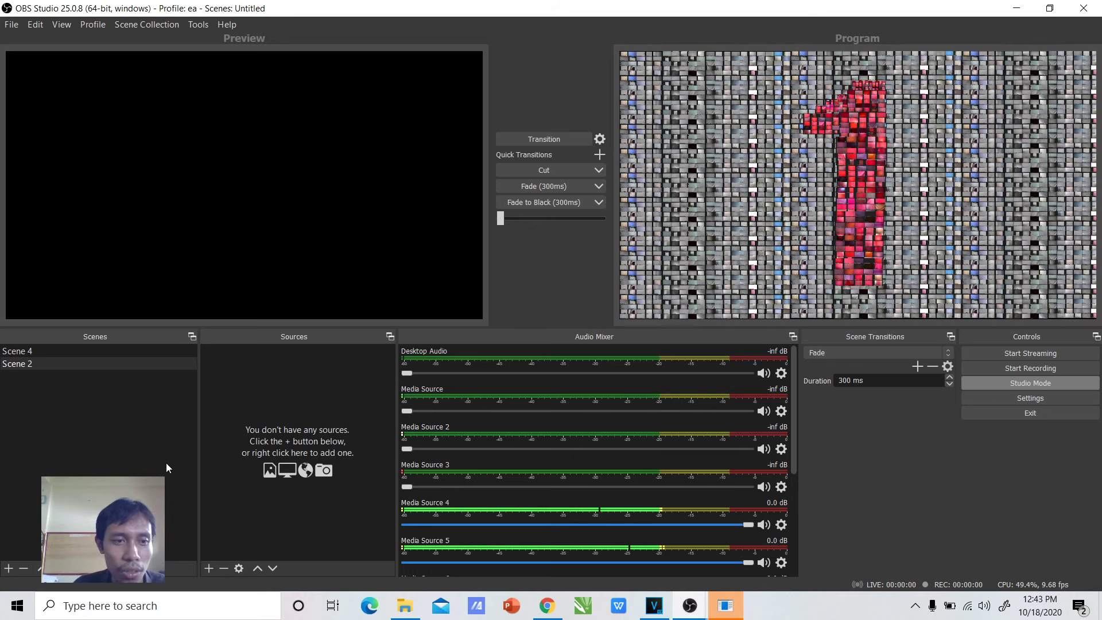
left_click(547, 139)
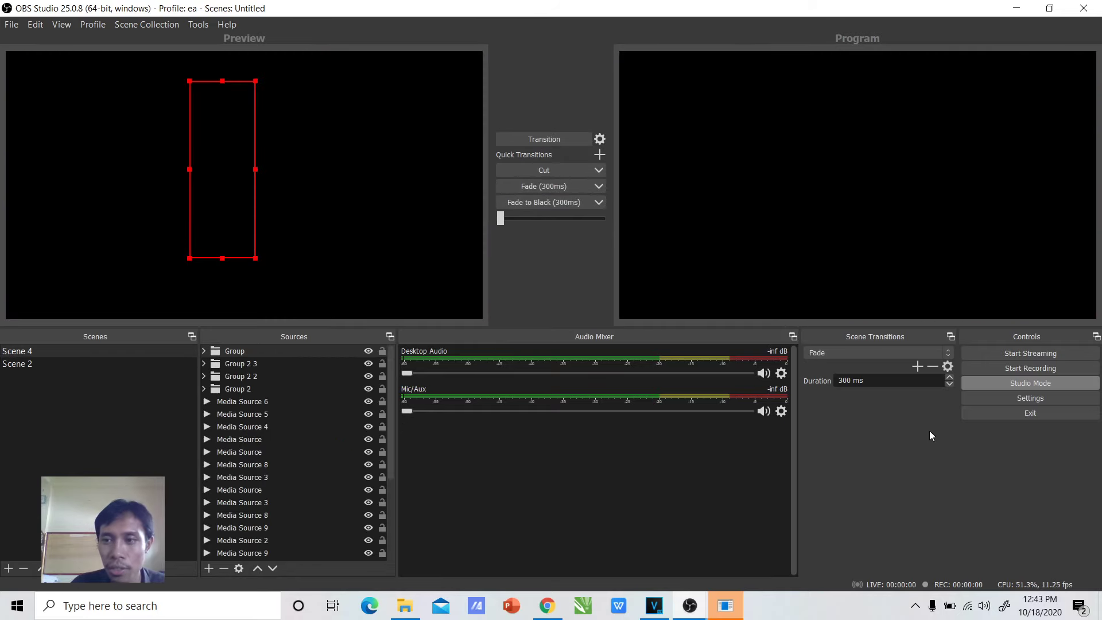
Step: Review the video resolution settings and open the recording quality choices in the output settings
left_click(1022, 398)
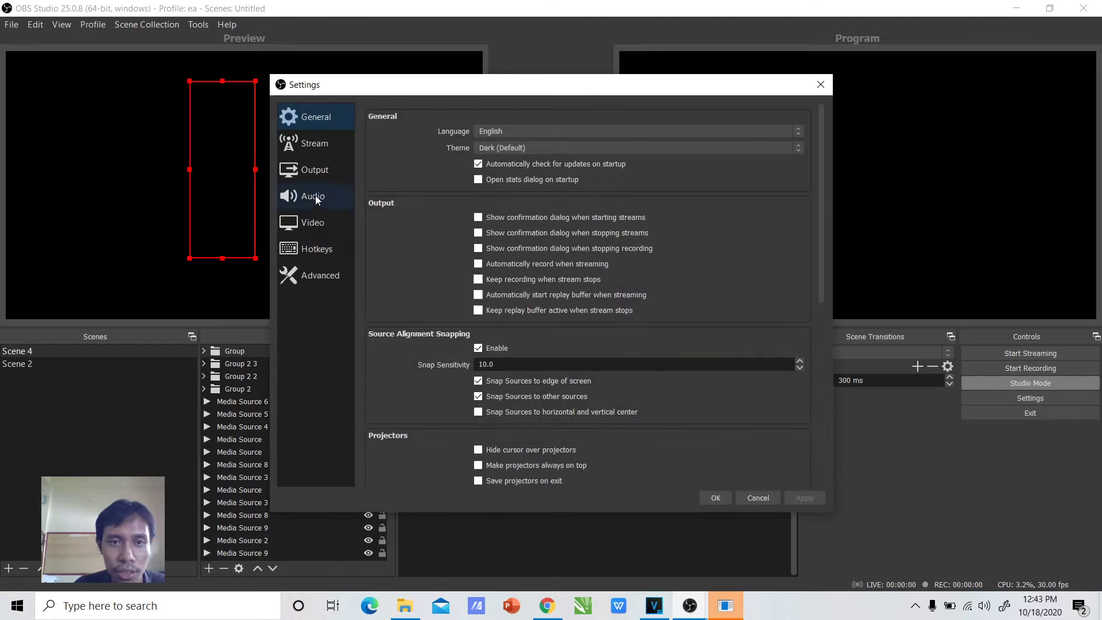
left_click(316, 224)
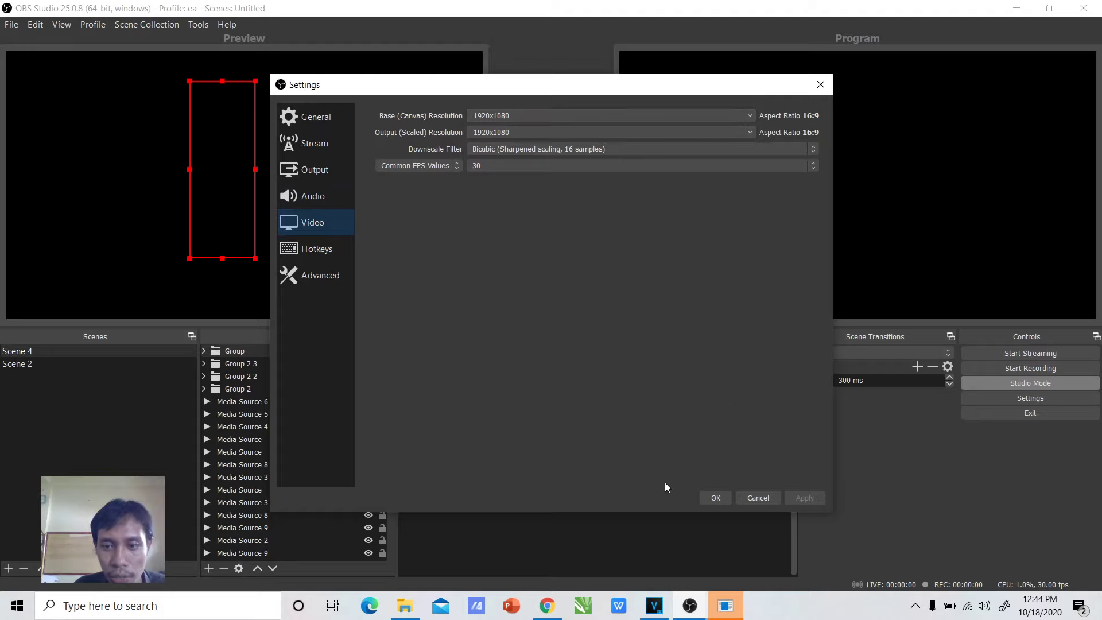
left_click(324, 175)
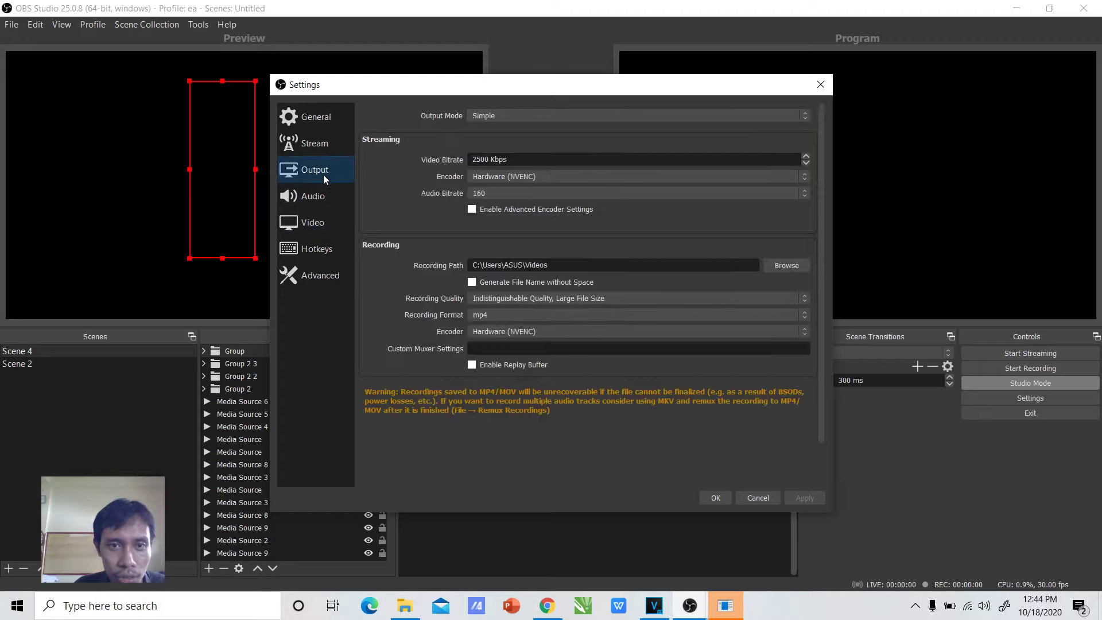
left_click(487, 298)
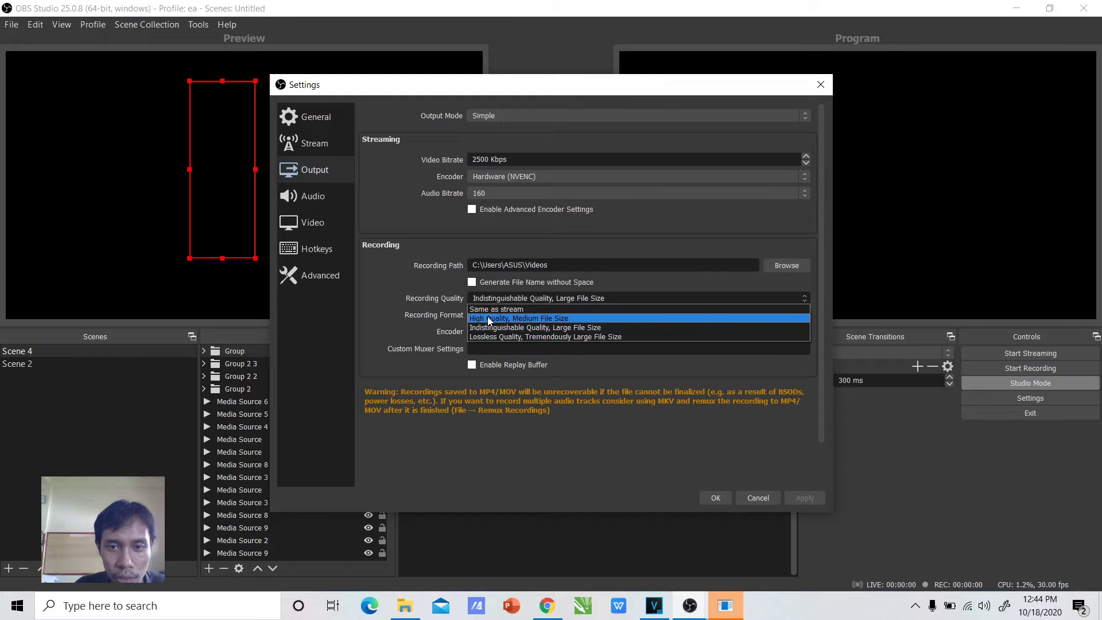
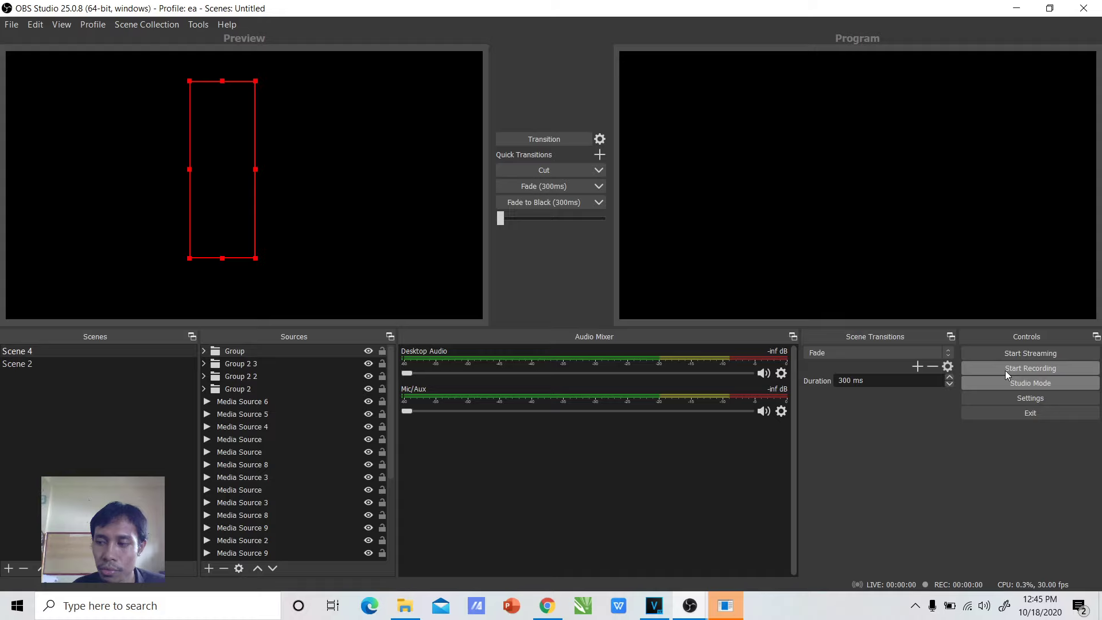
Step: Record the program output while cutting to Scene 4 and transitioning back to the empty Scene 2, and stop the recording
left_click(1006, 374)
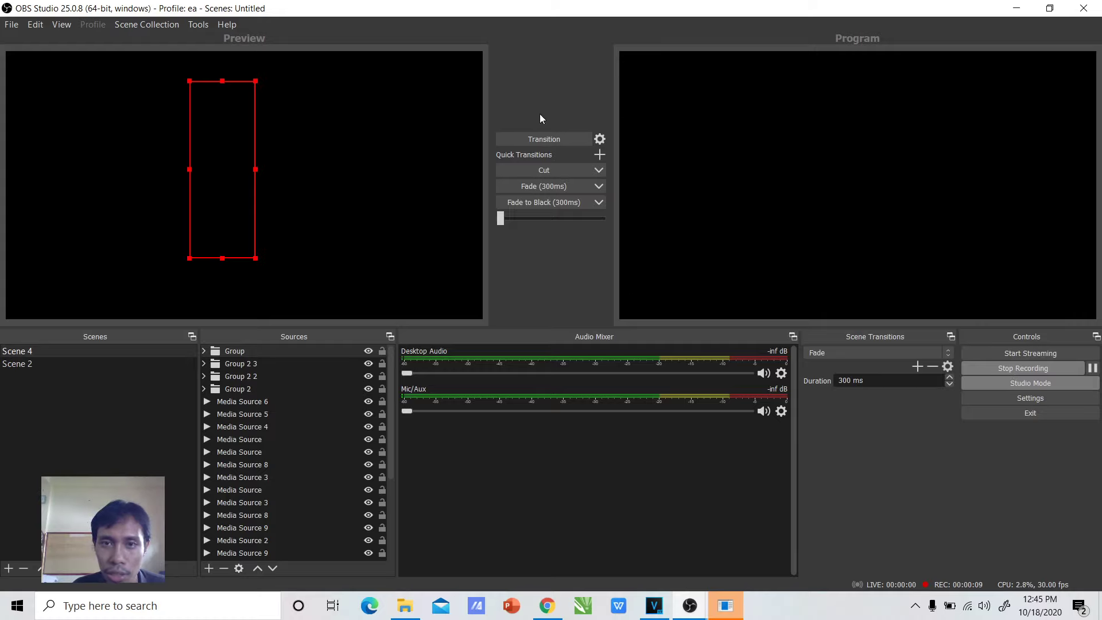
left_click(544, 170)
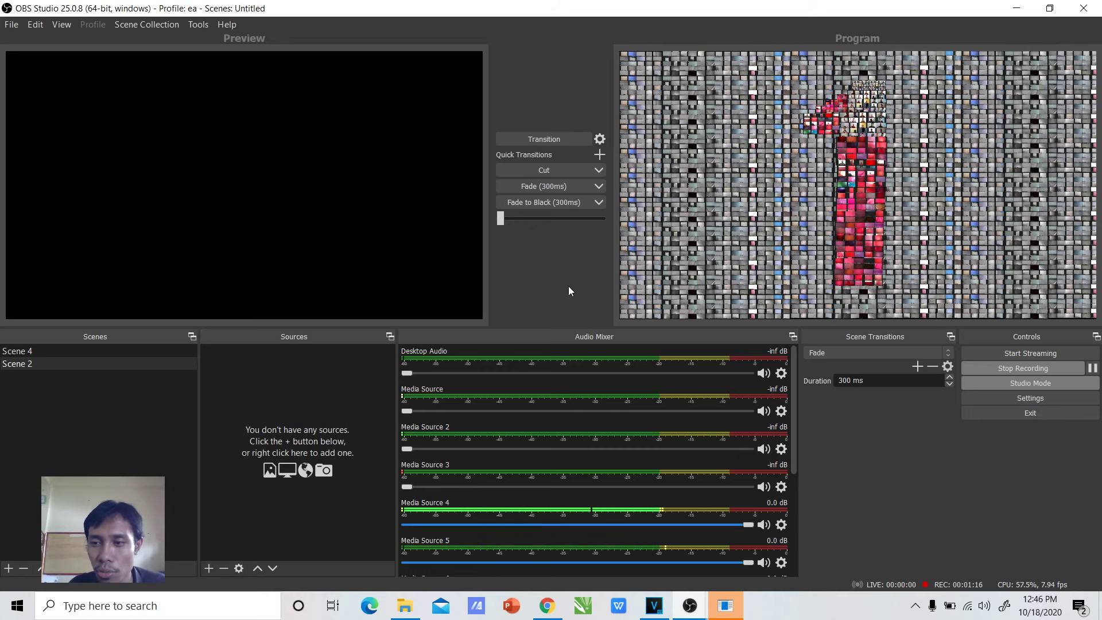
left_click(1008, 367)
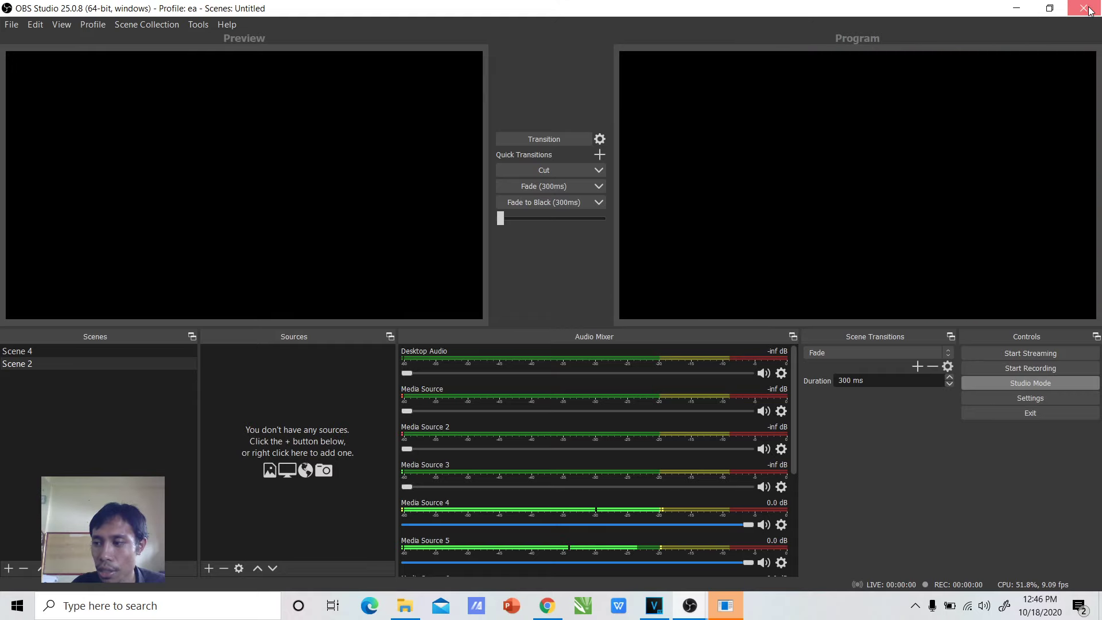
key("alt+Tab")
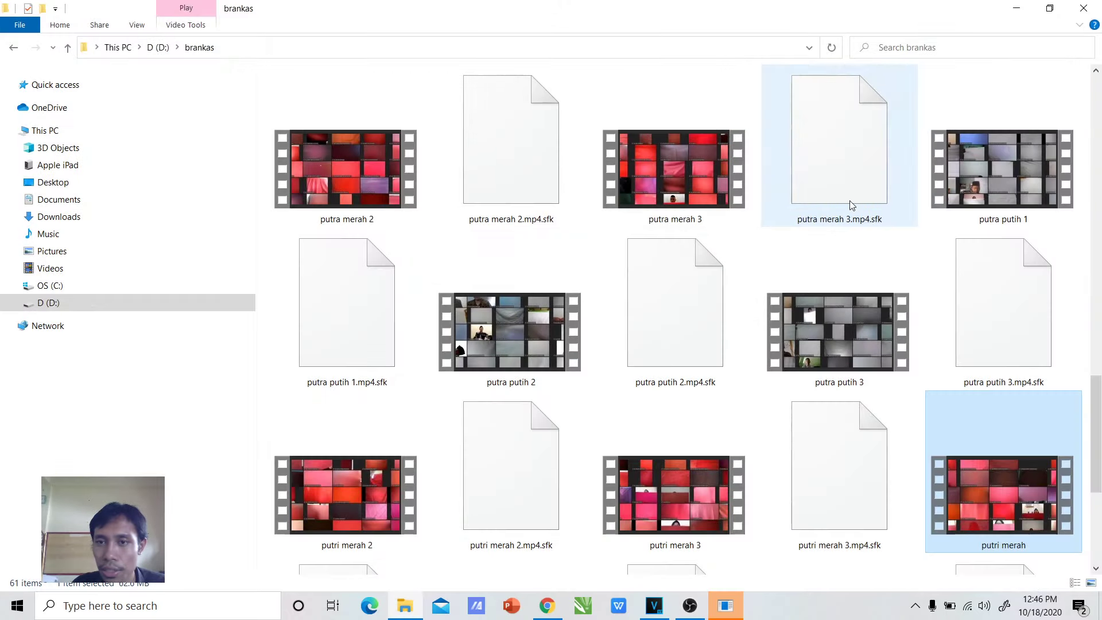
left_click(99, 274)
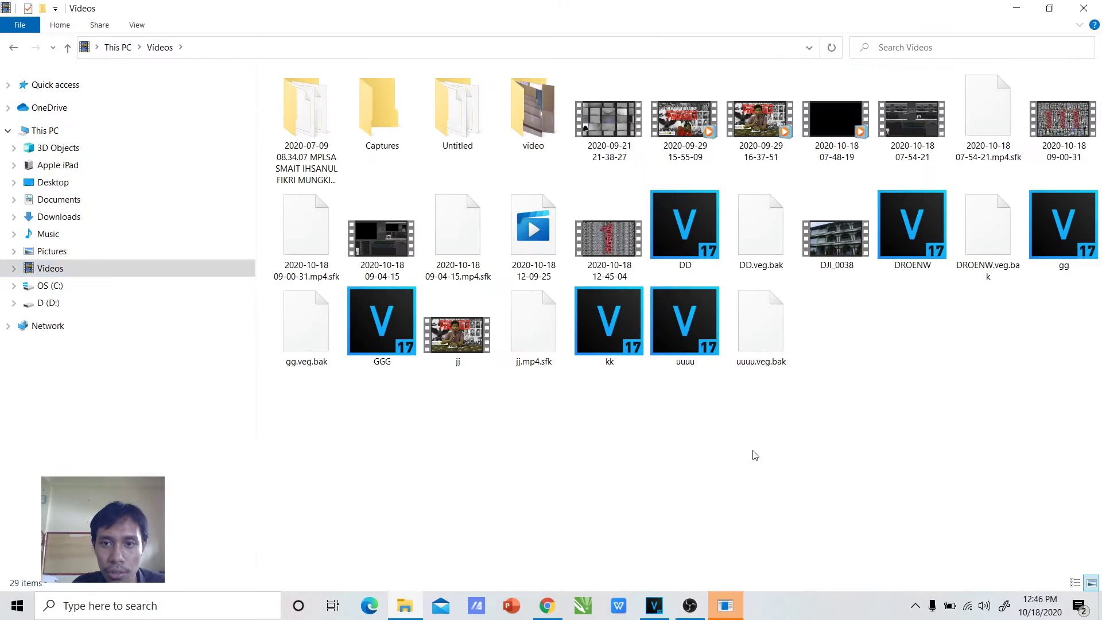
left_click(608, 239)
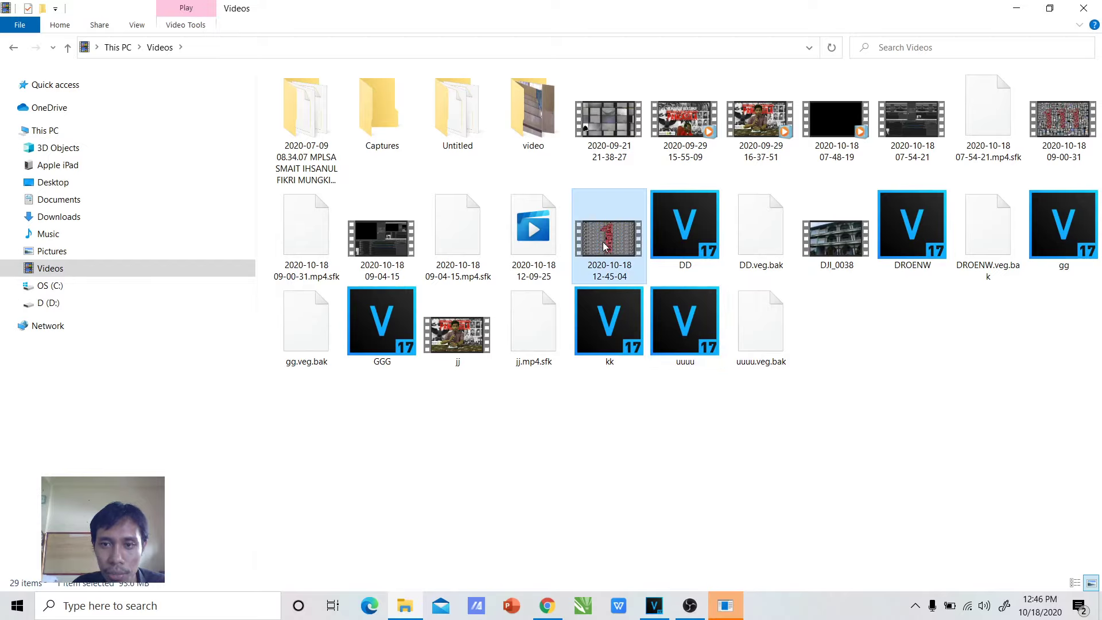
double_click(604, 244)
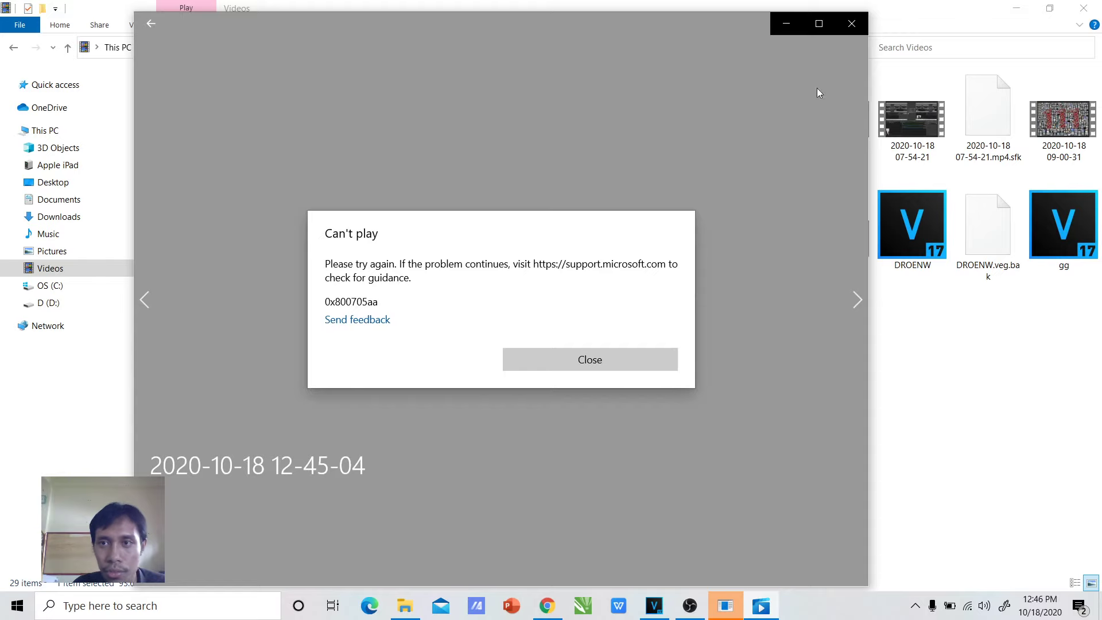
left_click(623, 351)
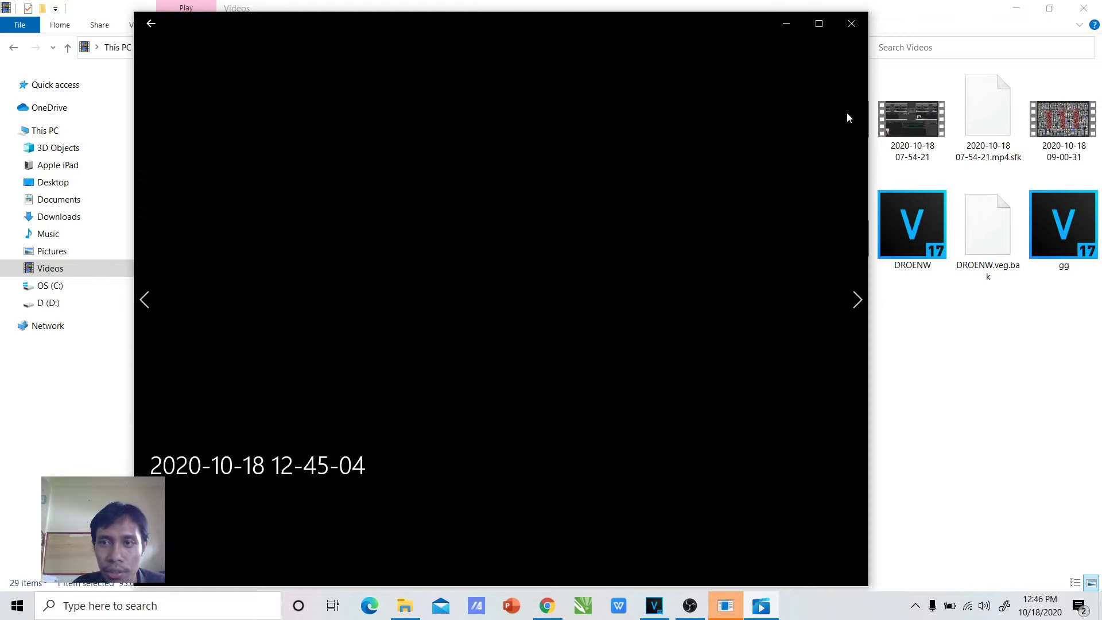
left_click(852, 23)
right_click(614, 234)
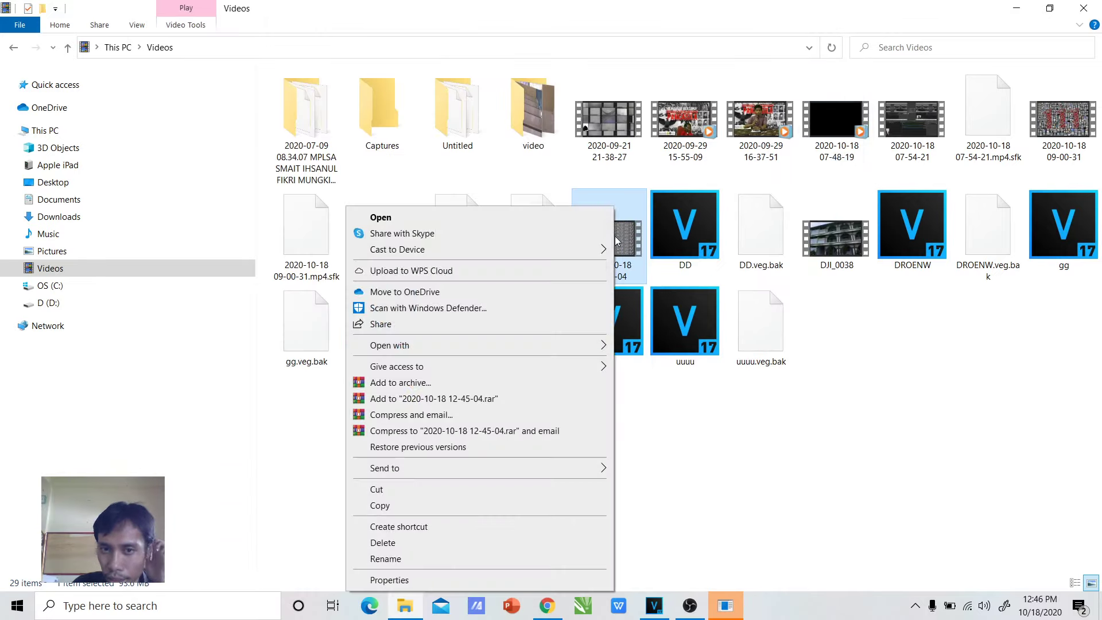
mouse_move(591, 345)
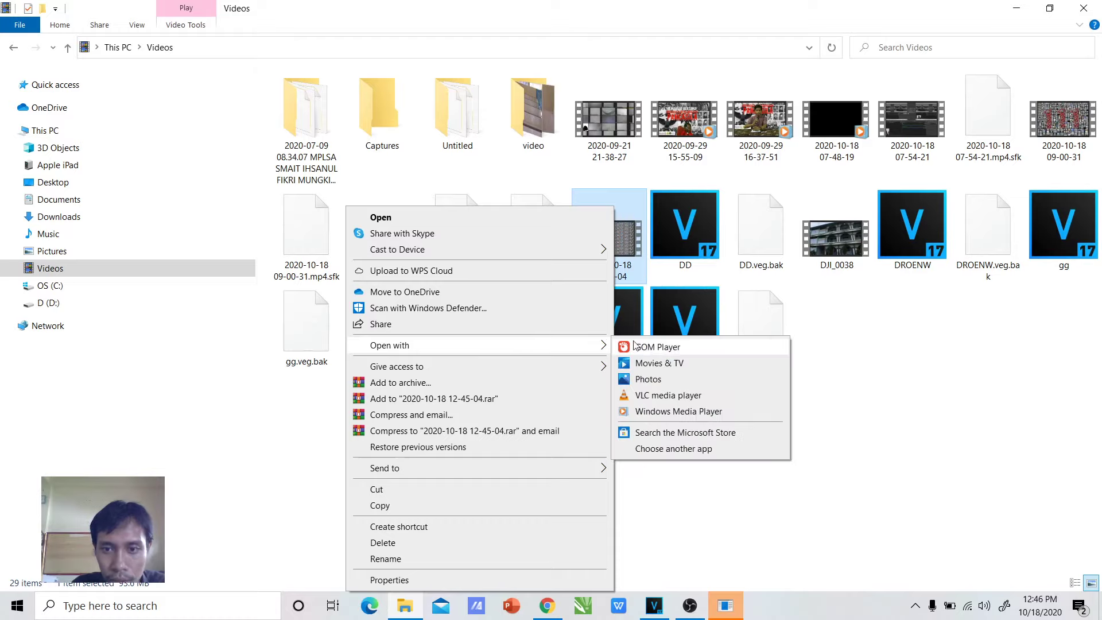
left_click(655, 412)
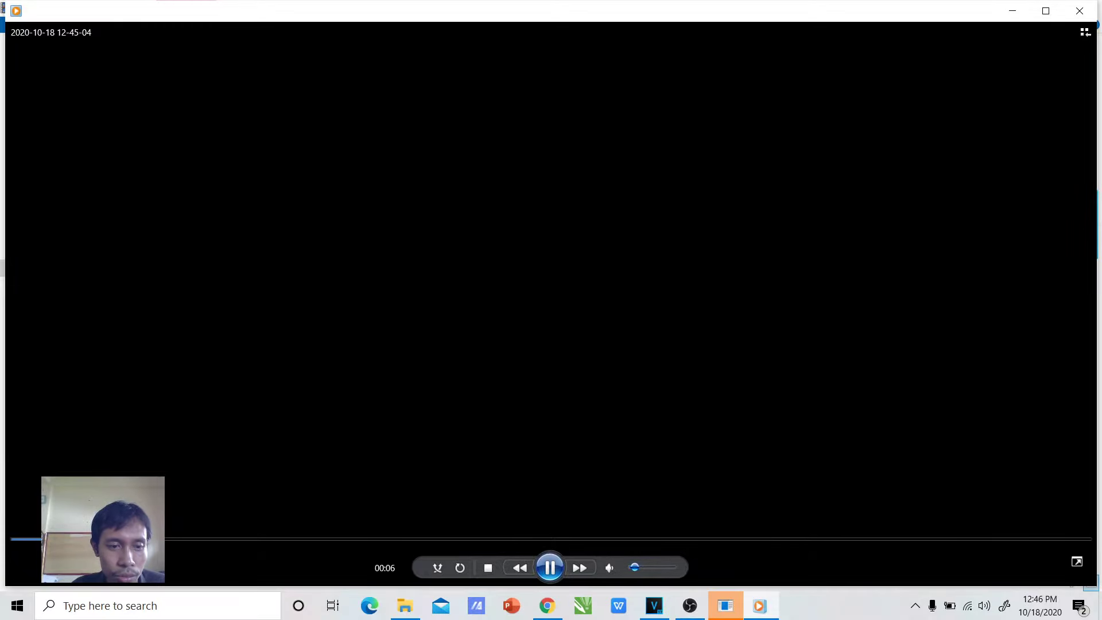
left_click(190, 540)
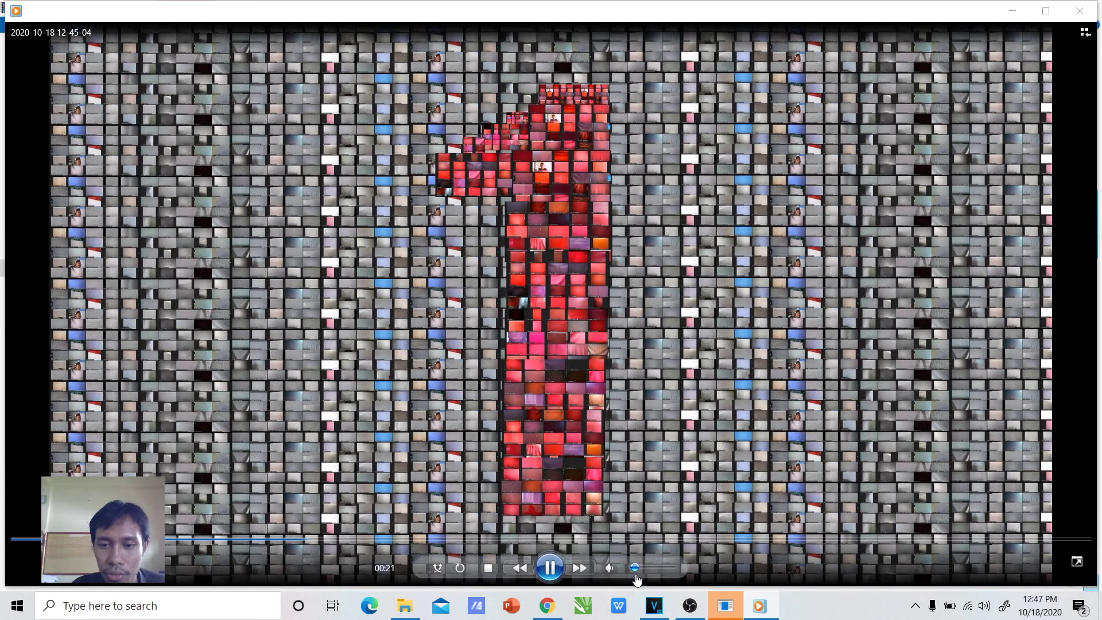
Step: Adjust the playback volume while reviewing the mosaic recording, and close the player
left_click(630, 569)
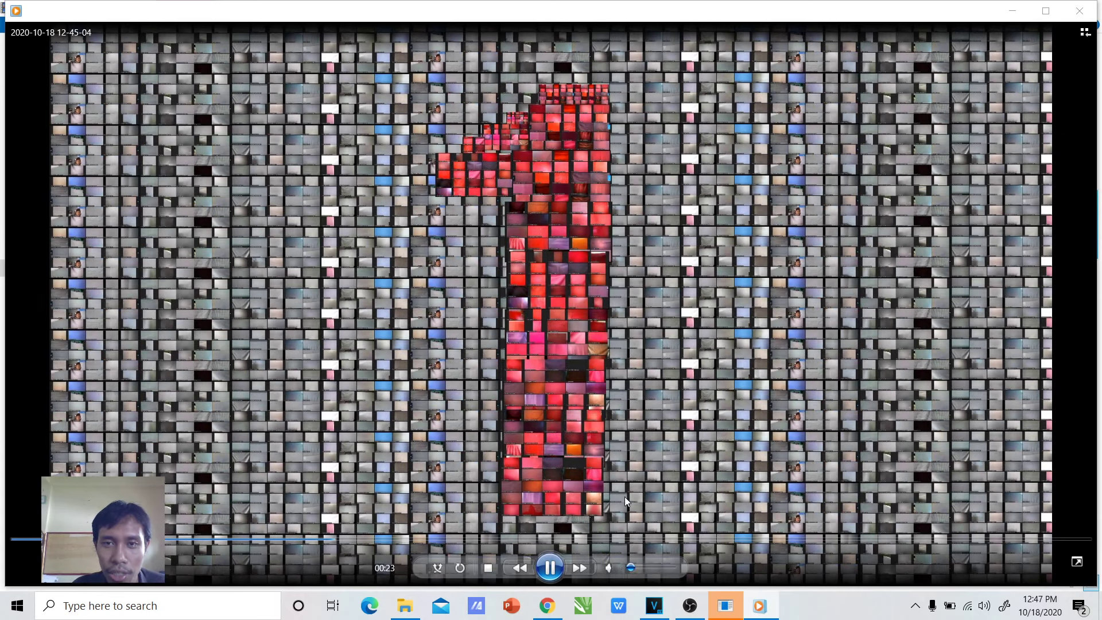
left_click(641, 570)
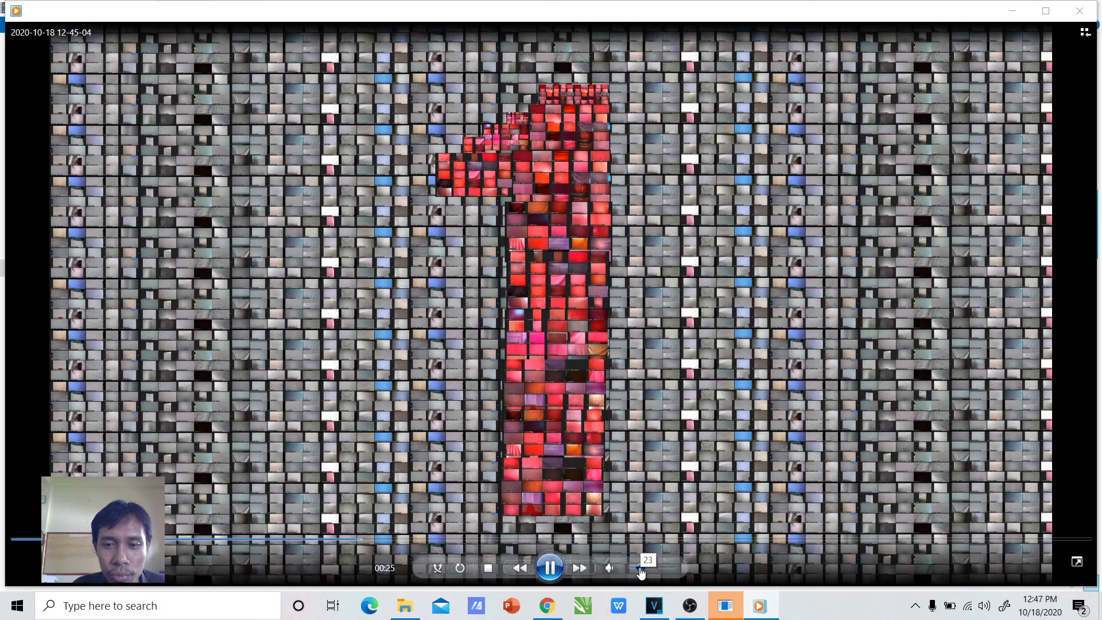
left_click_drag(641, 569, 630, 568)
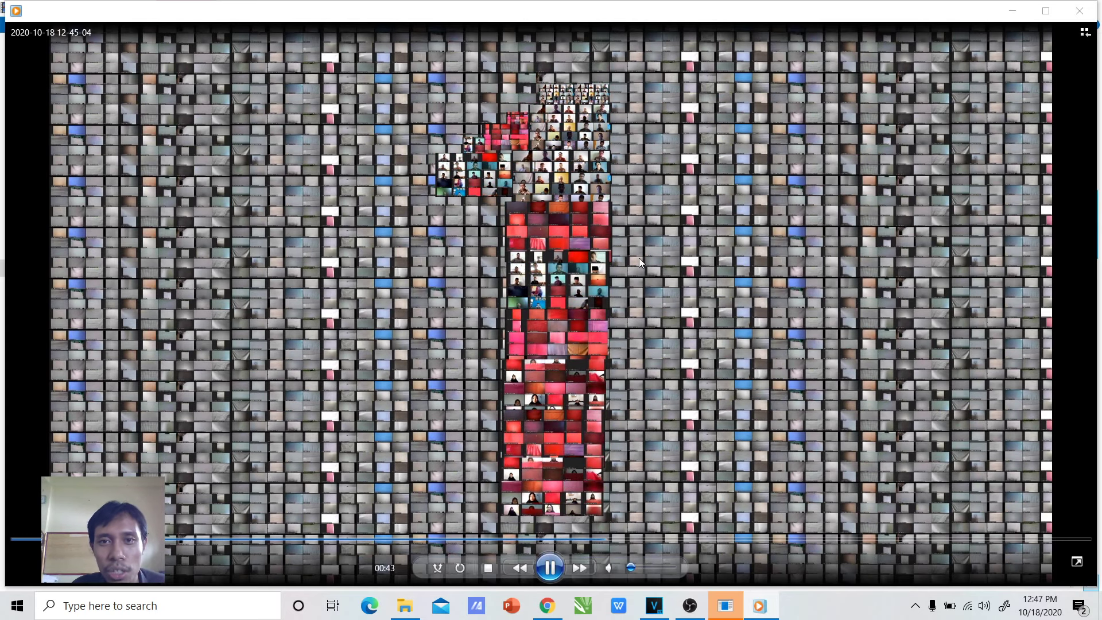
left_click(1080, 20)
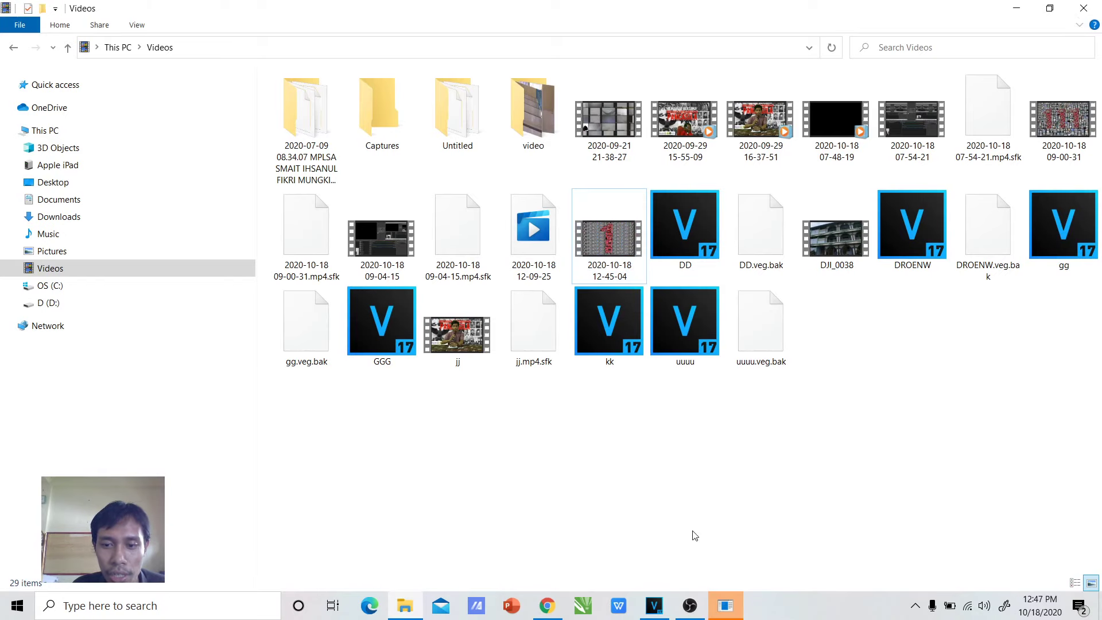
Step: Switch to VEGAS Pro, start a new project and save the currently open project as ddx
left_click(654, 605)
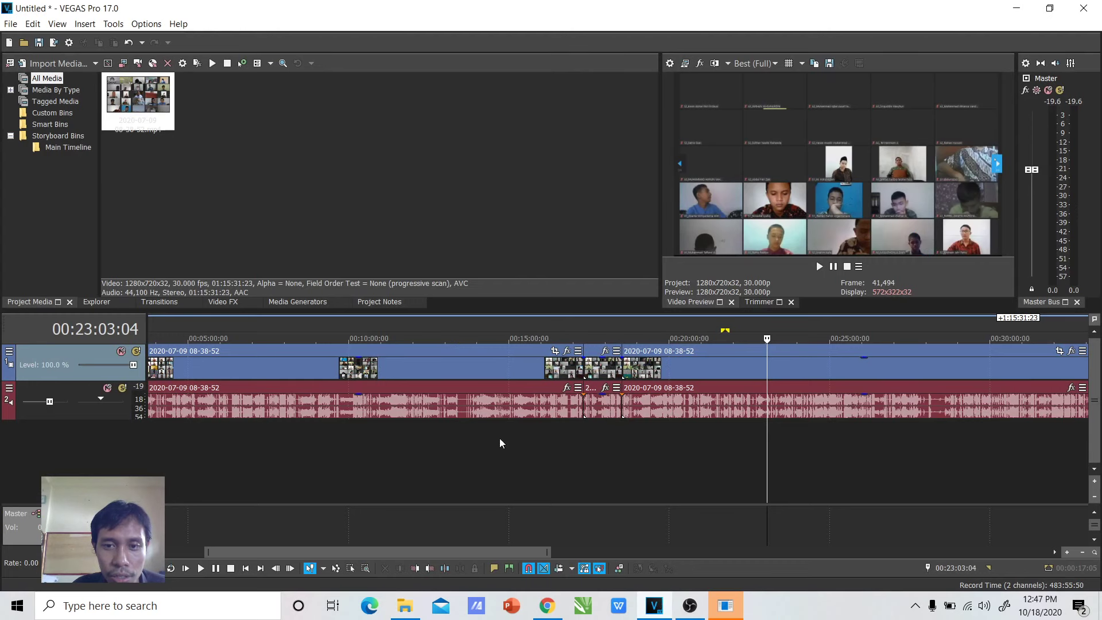
left_click(411, 438)
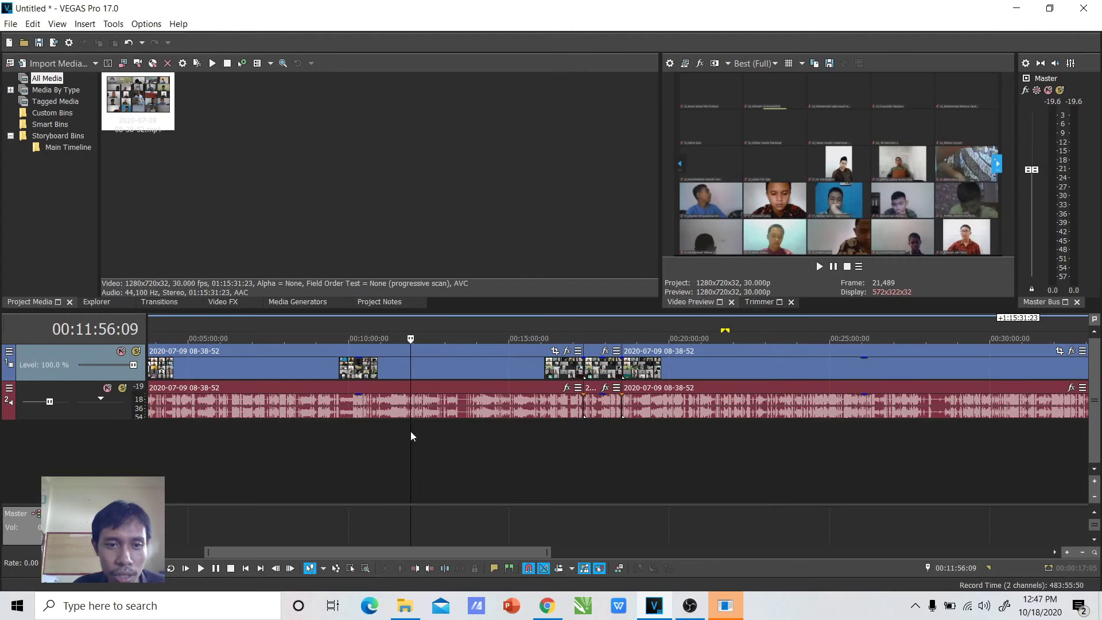
left_click(10, 23)
left_click(26, 68)
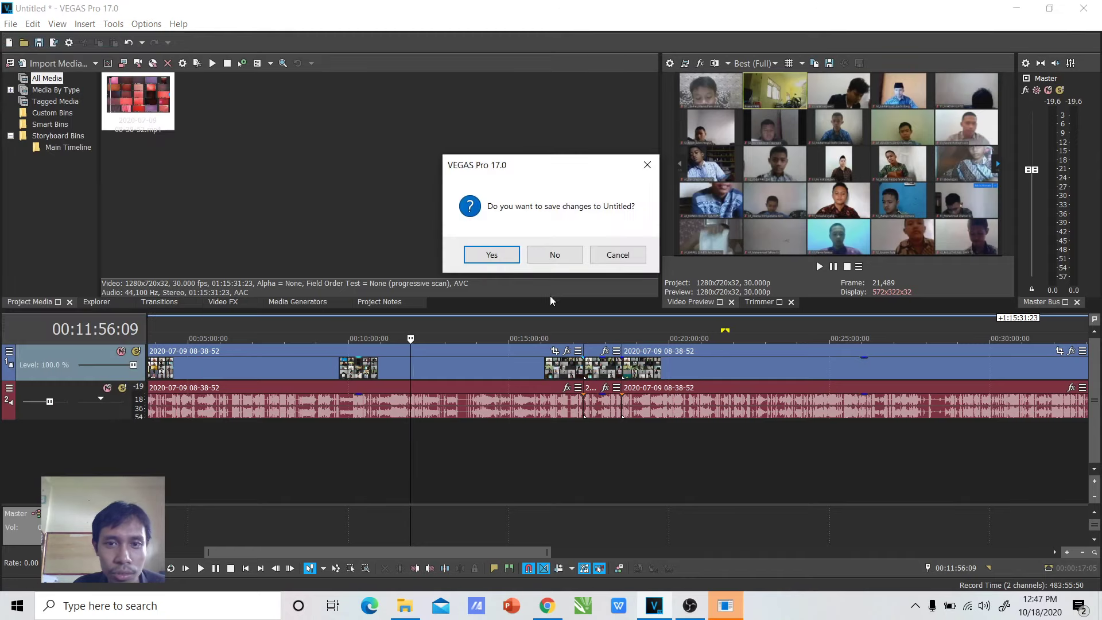
left_click(497, 254)
type("dd")
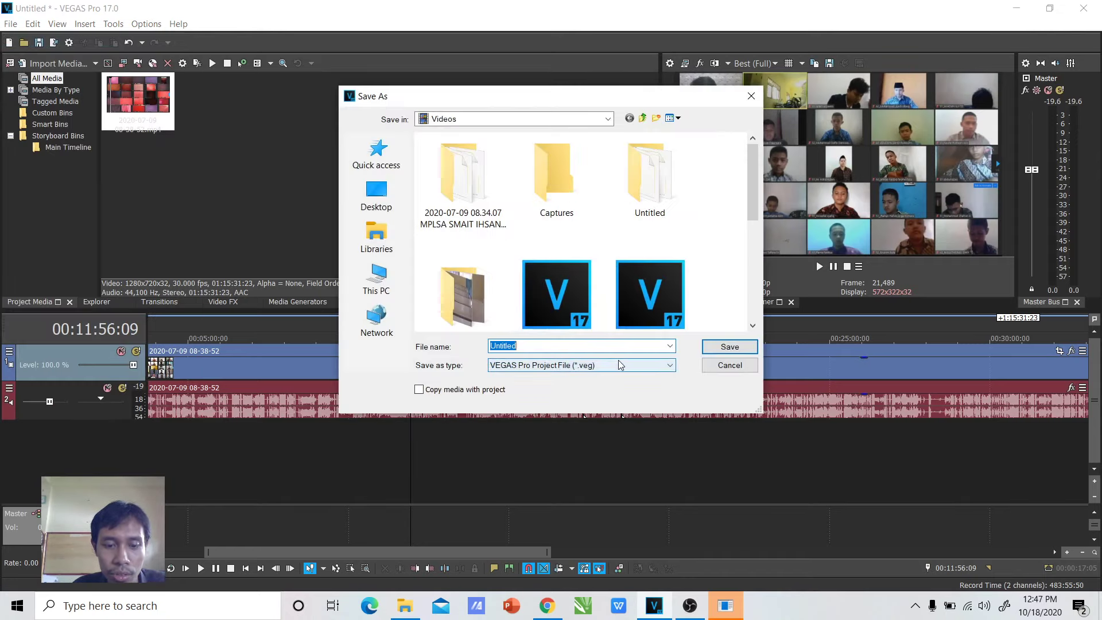
left_click(756, 353)
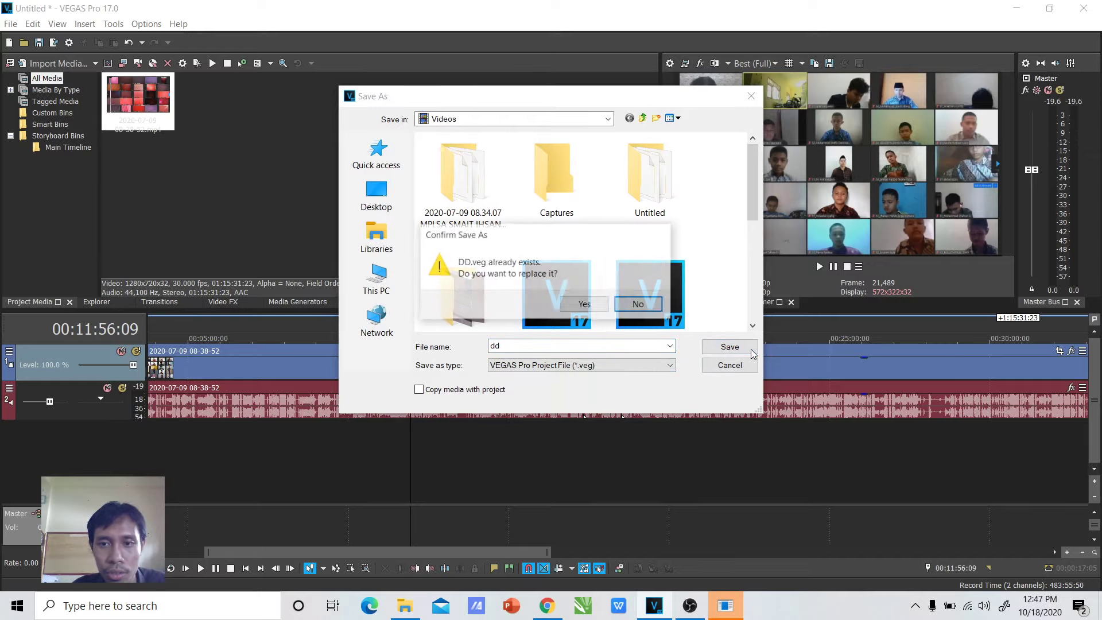
left_click(639, 305)
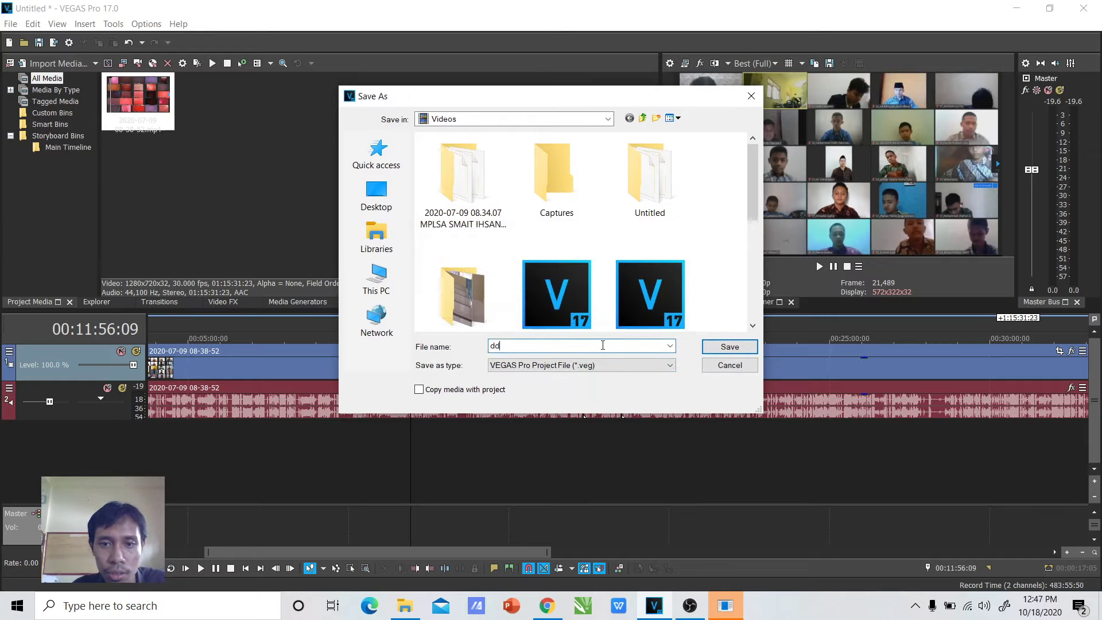
type("x")
left_click(729, 348)
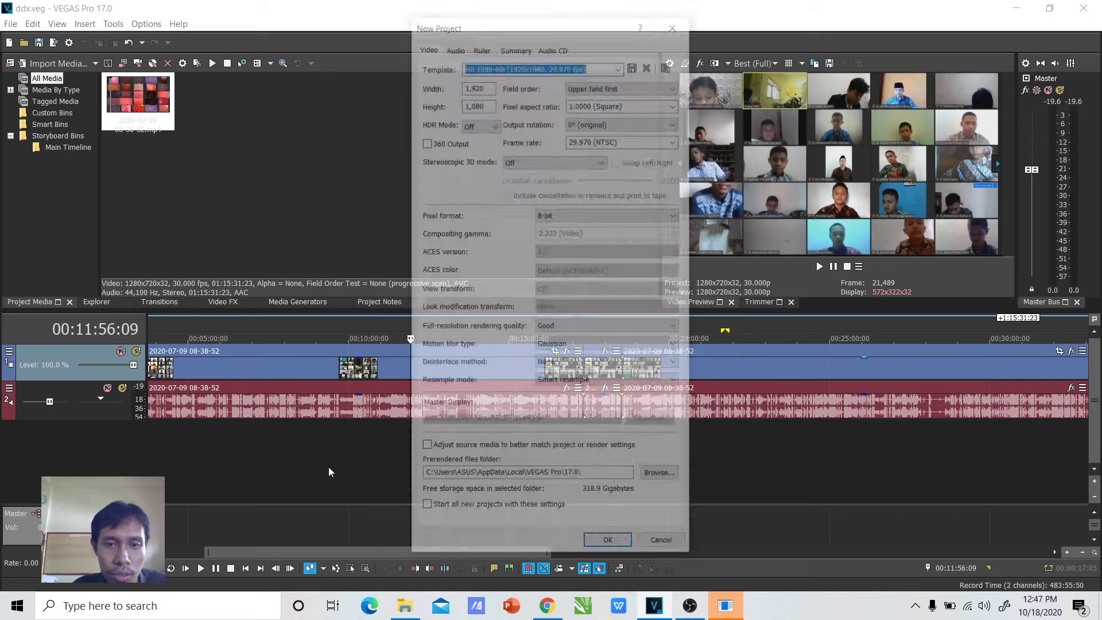
left_click(610, 541)
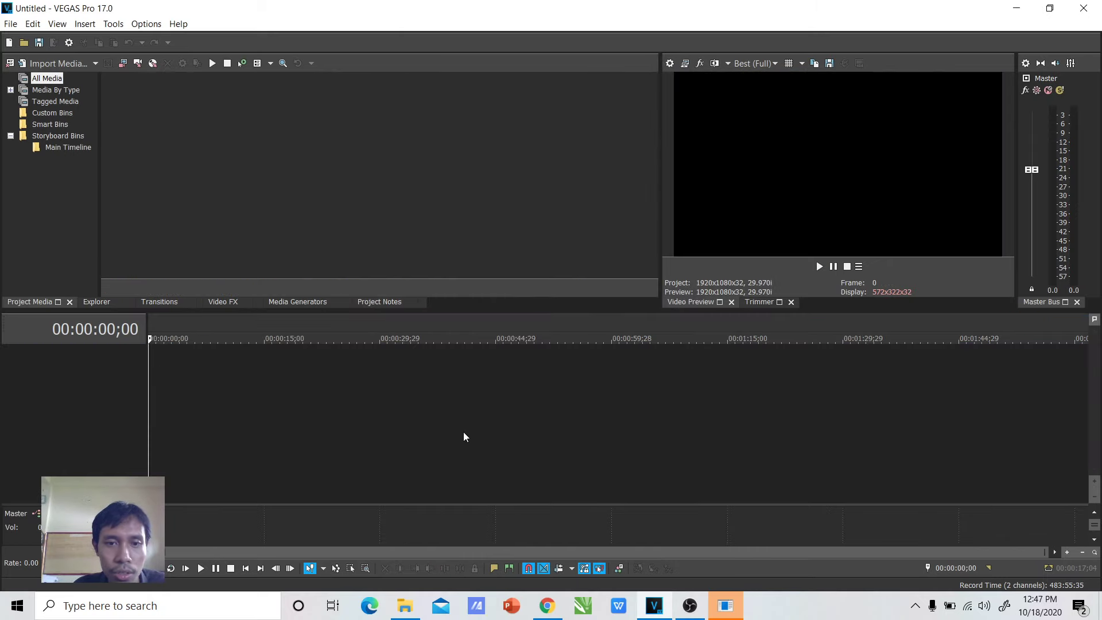
left_click(403, 405)
left_click(405, 606)
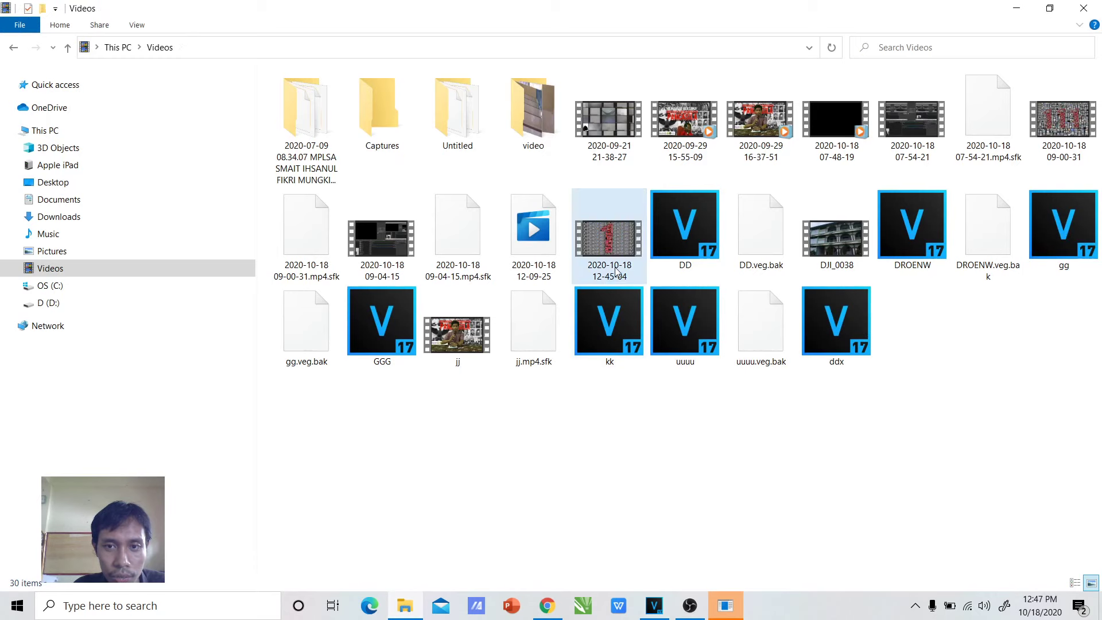
left_click_drag(616, 271, 143, 383)
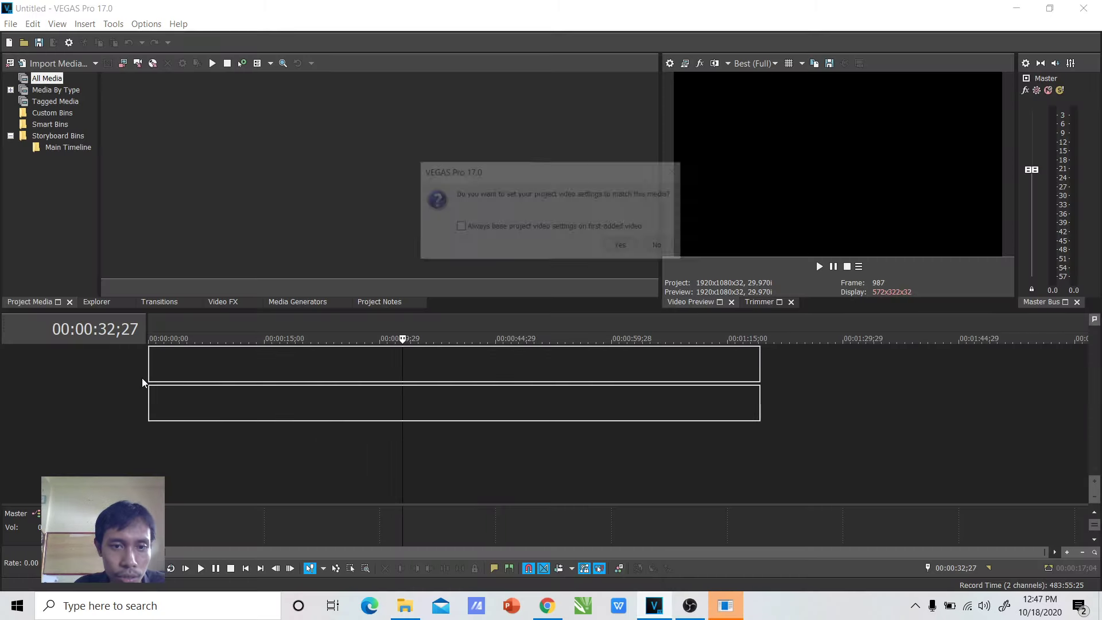
left_click(622, 244)
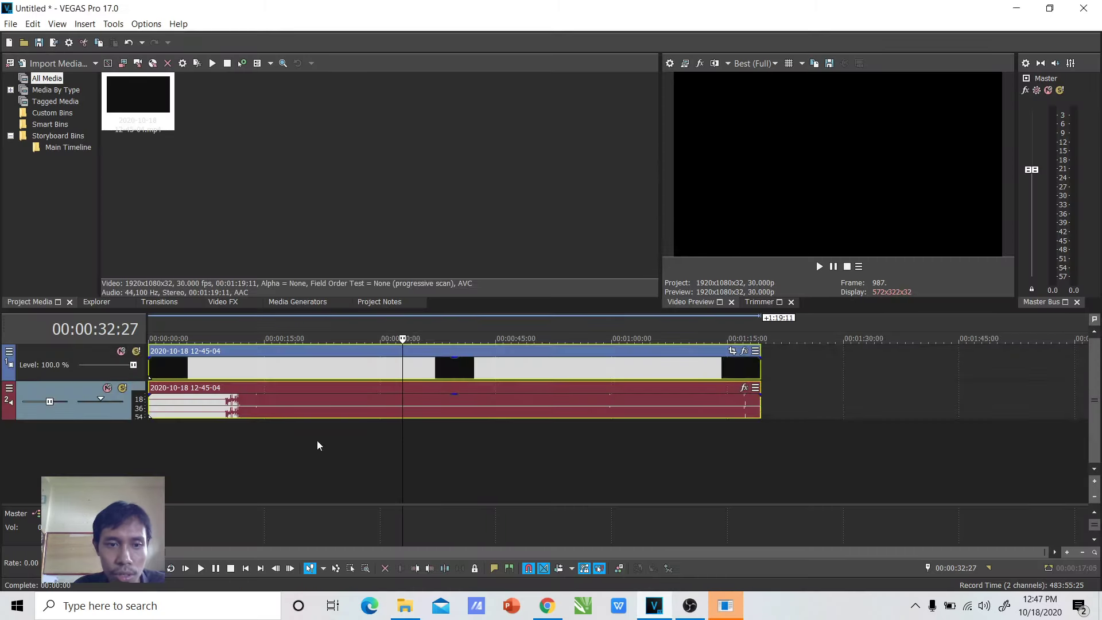
Step: Separate the recording's audio onto its own new track below and delete that track with its event
left_click(242, 441)
left_click(221, 438)
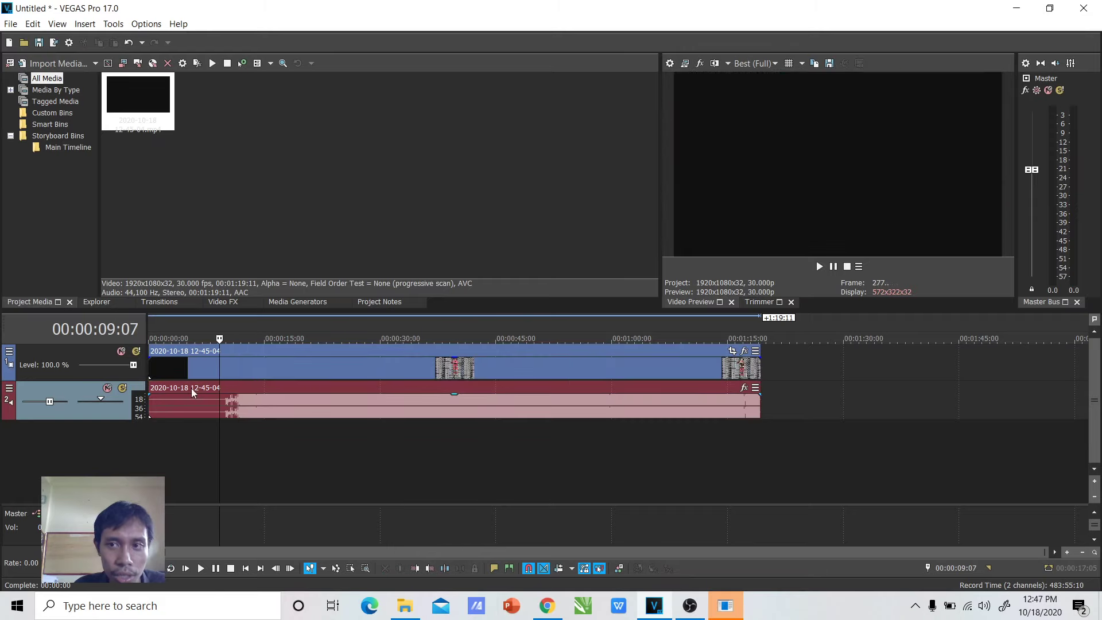
left_click_drag(196, 391, 198, 429)
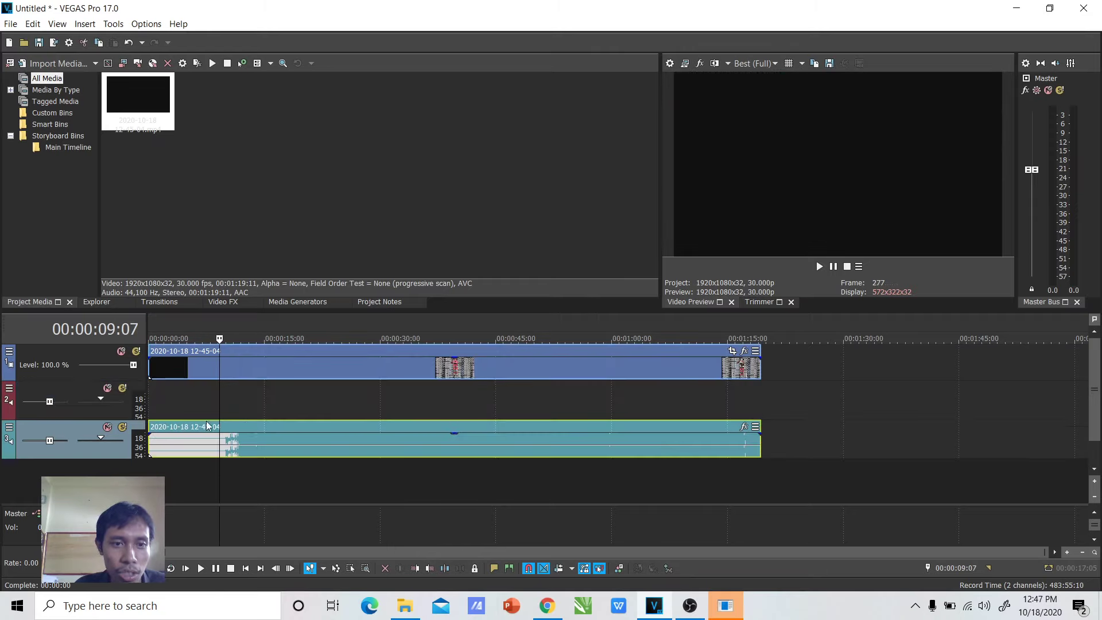
left_click(203, 443)
right_click(107, 457)
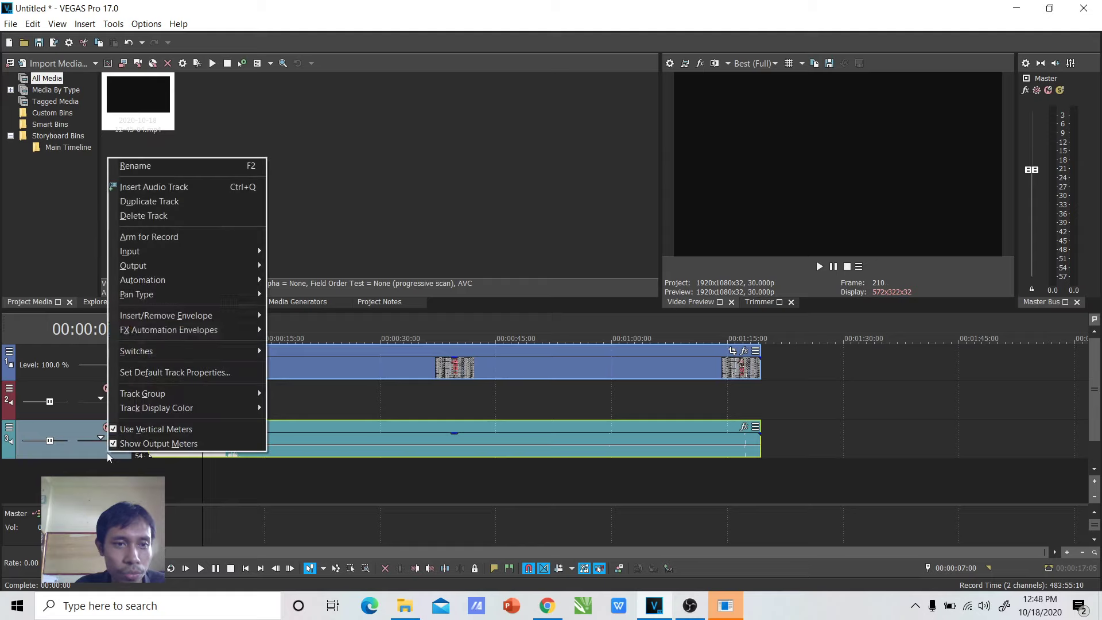
left_click(127, 218)
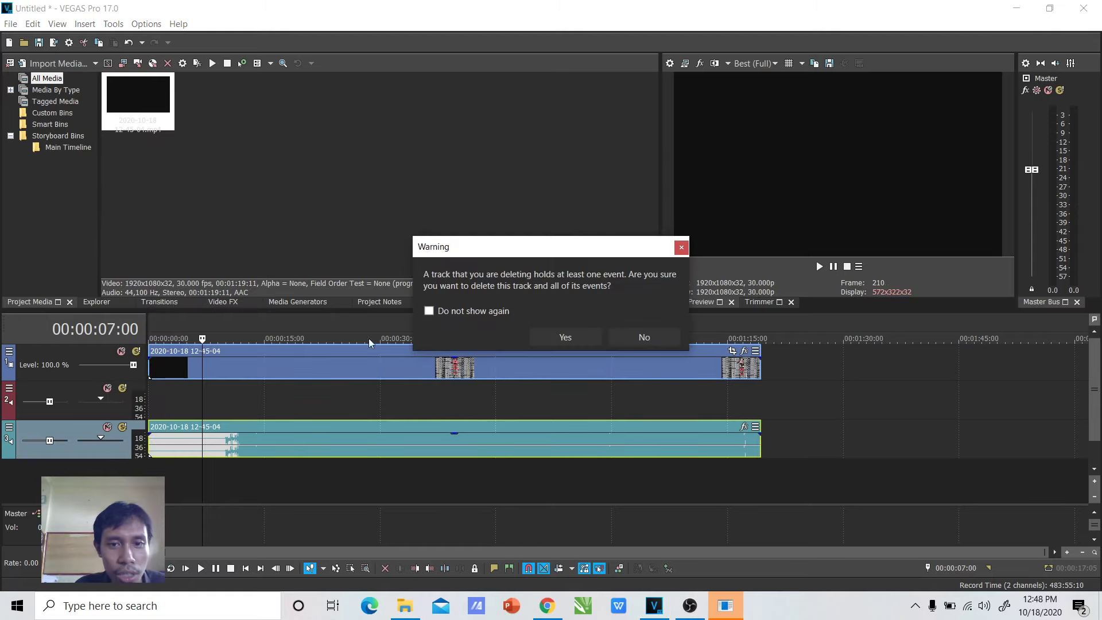
left_click(562, 334)
Step: Scrub back and forth through the video clip to examine how the number 1 mosaic changes along the recording
left_click(467, 416)
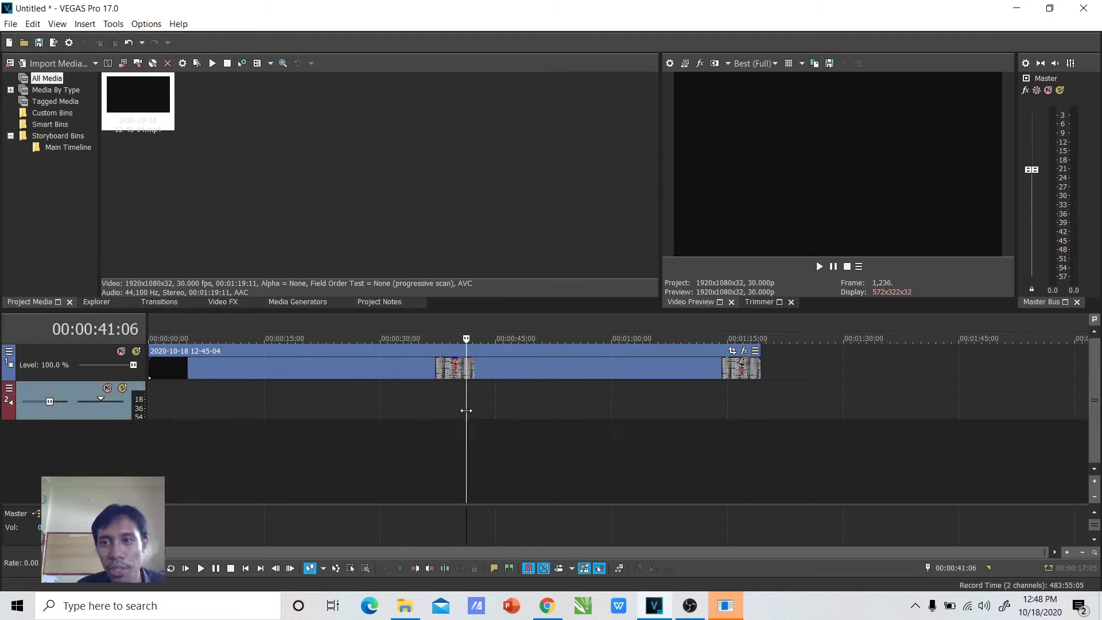
left_click(464, 413)
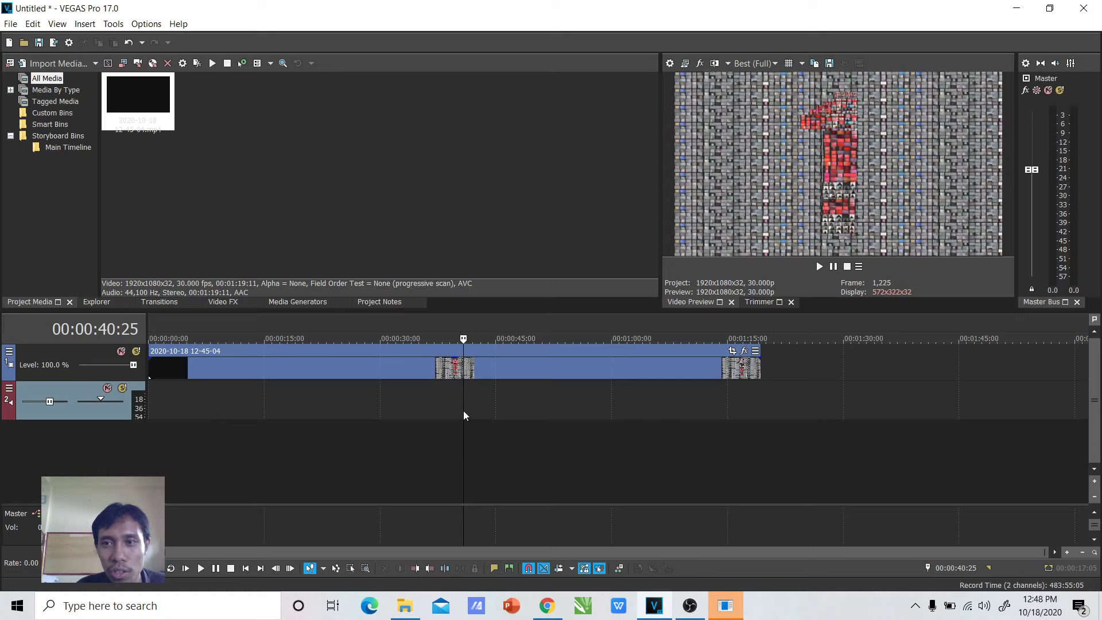
left_click(332, 422)
left_click(447, 411)
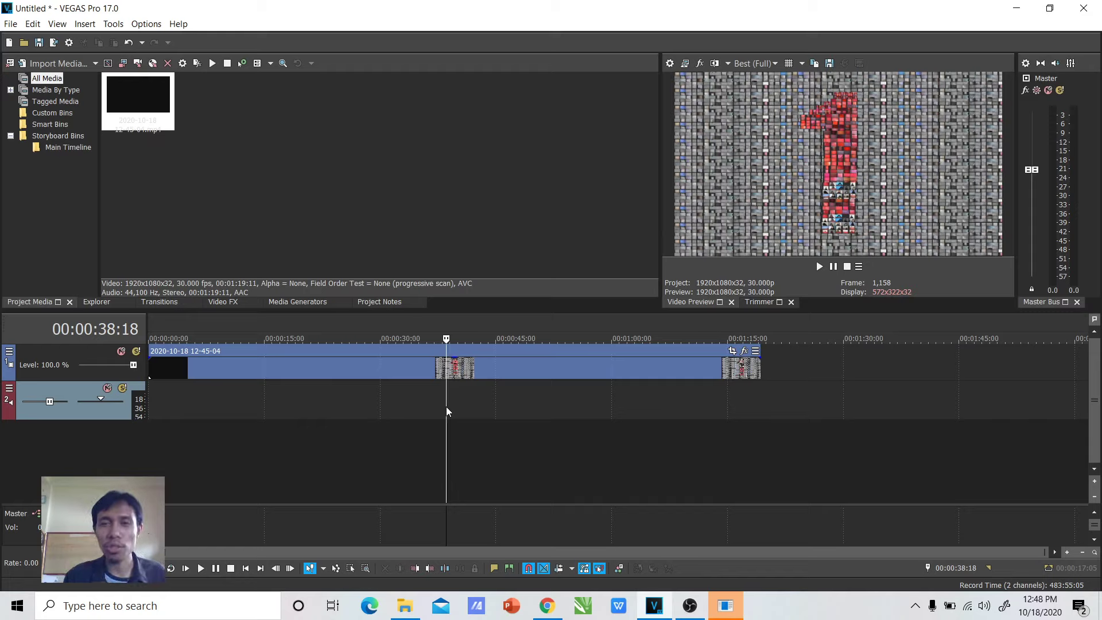
left_click(492, 419)
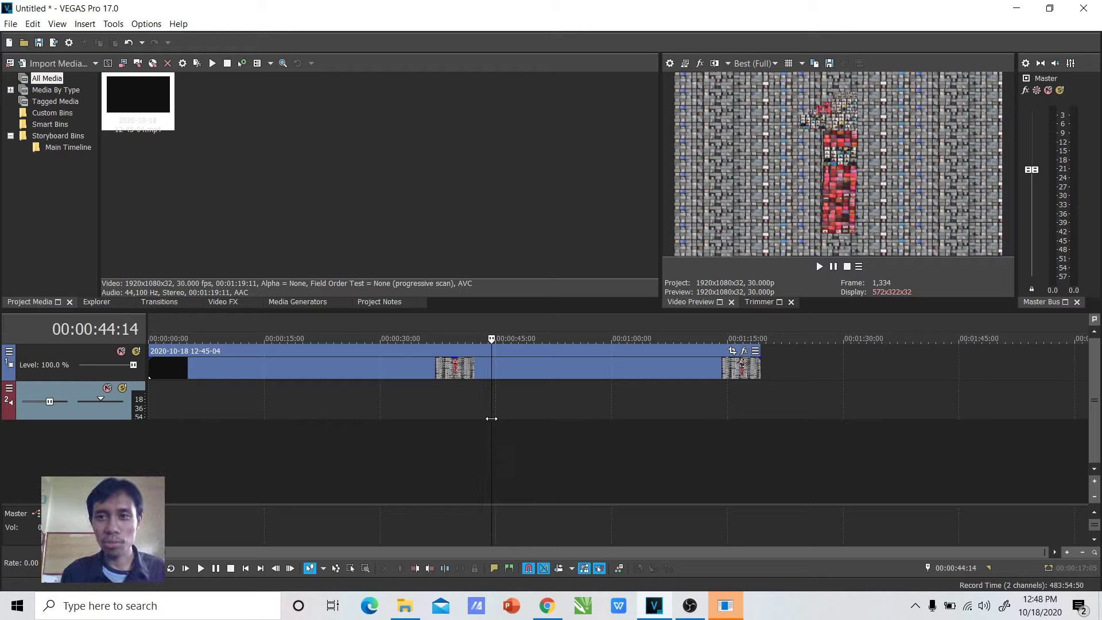
left_click(535, 420)
left_click(570, 419)
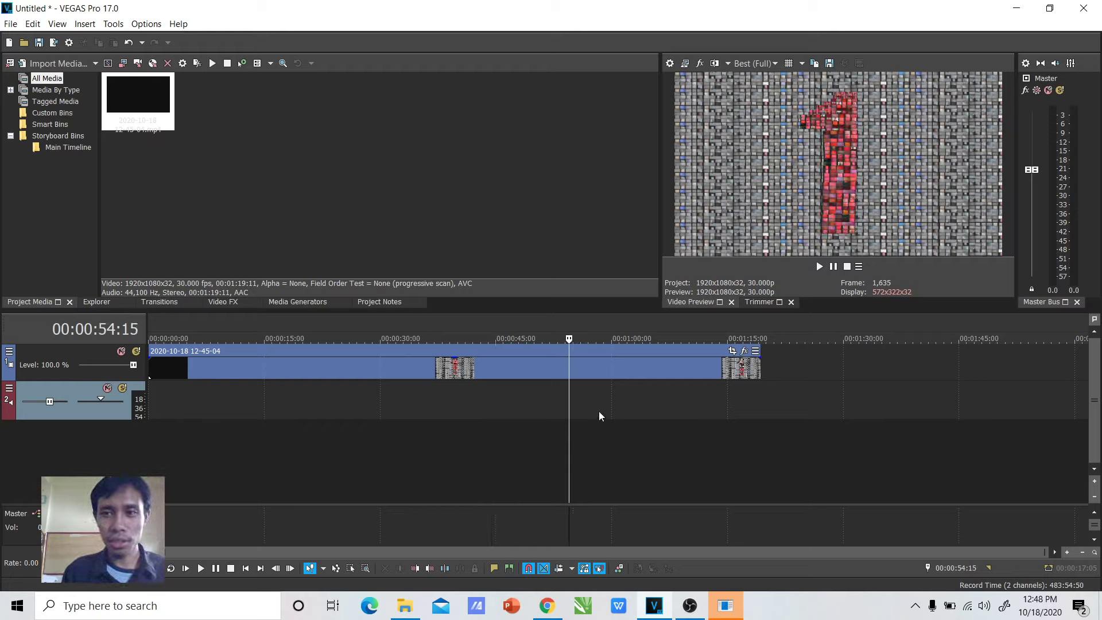
left_click(602, 419)
double_click(626, 423)
left_click(585, 415)
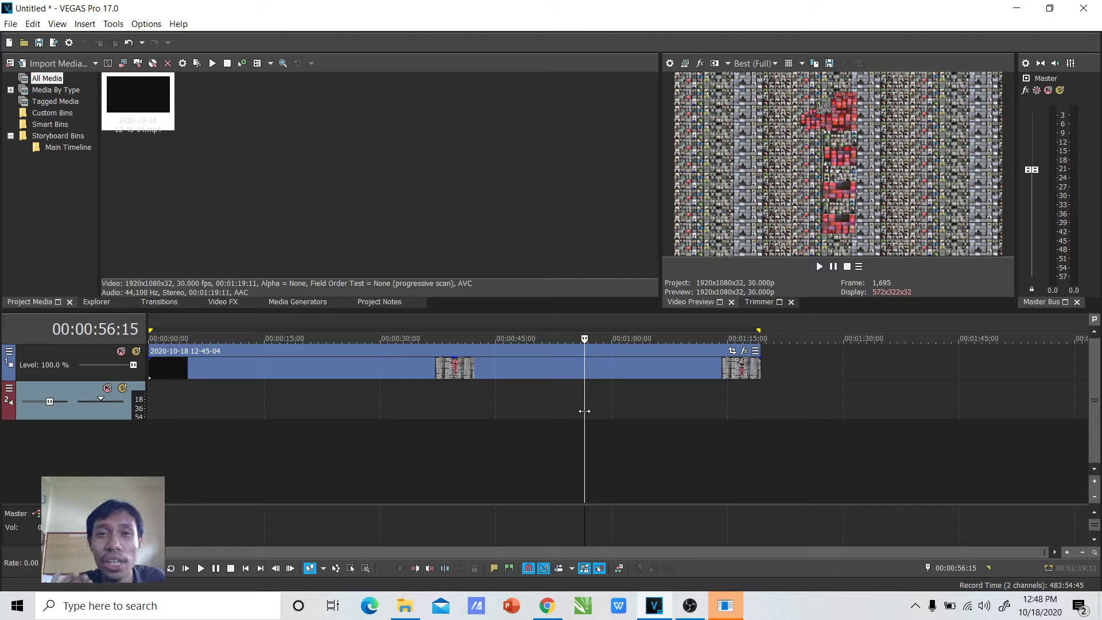
left_click(621, 409)
left_click(653, 404)
left_click(693, 404)
left_click(725, 408)
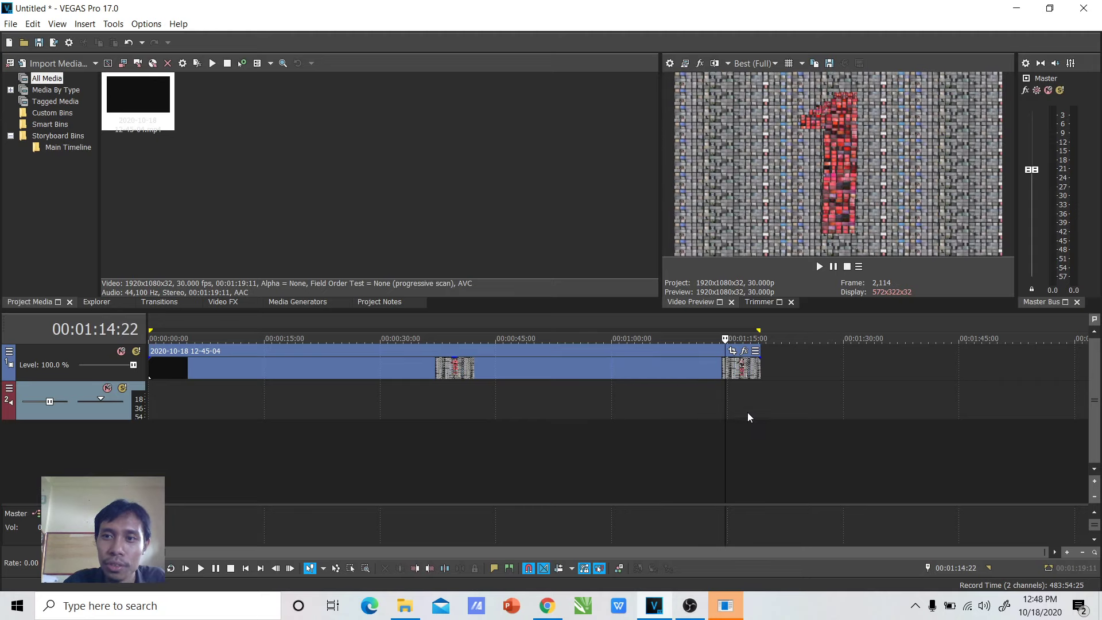
left_click(753, 413)
left_click(714, 403)
left_click(635, 399)
left_click(584, 398)
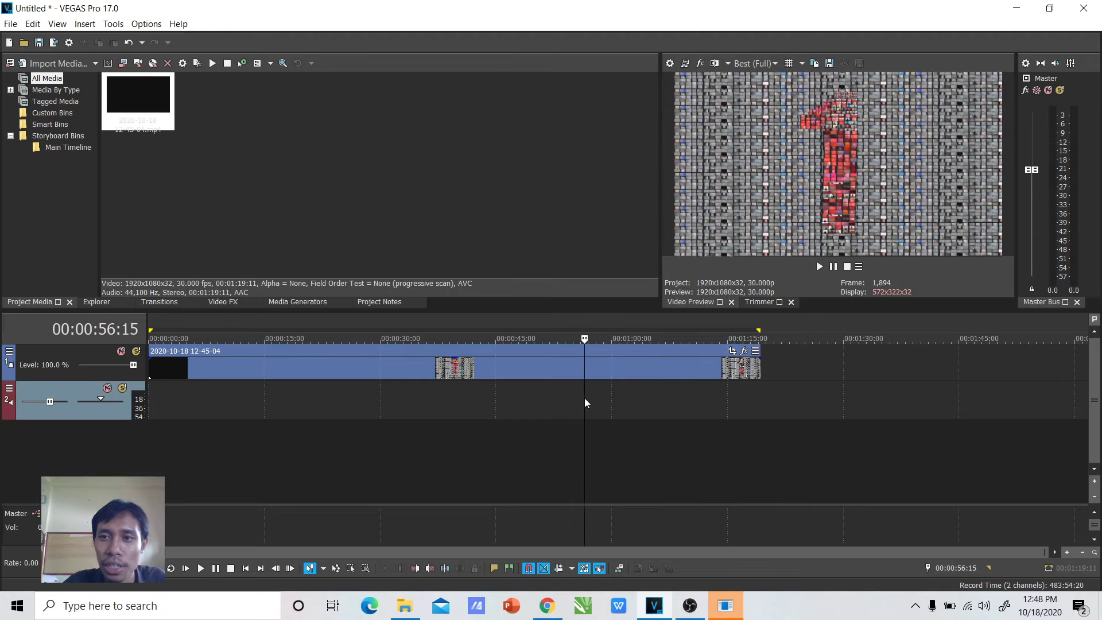
left_click(464, 407)
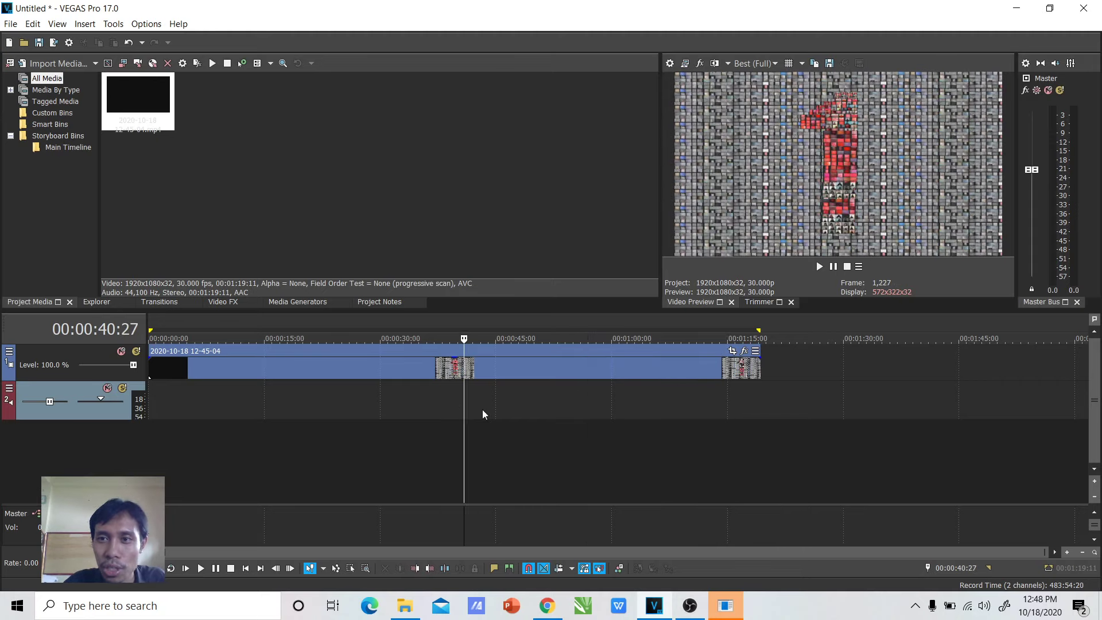
left_click(490, 411)
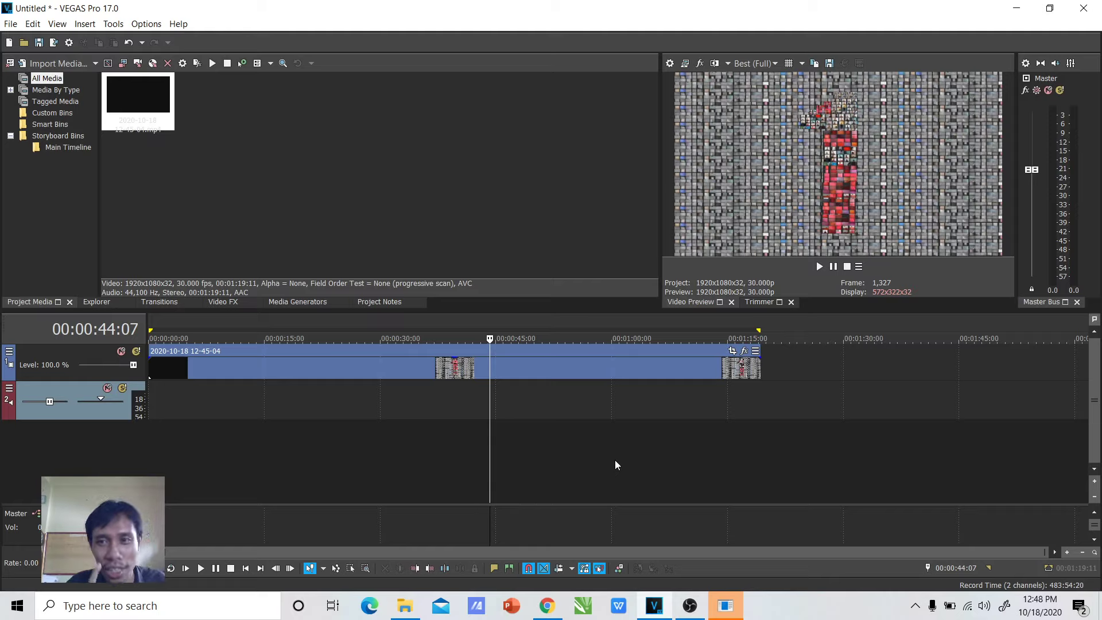
Step: Split the video clip at 00:00:10:19, delete the opening part and move the remaining clip to the timeline start
left_click(467, 426)
left_click(411, 405)
left_click(249, 409)
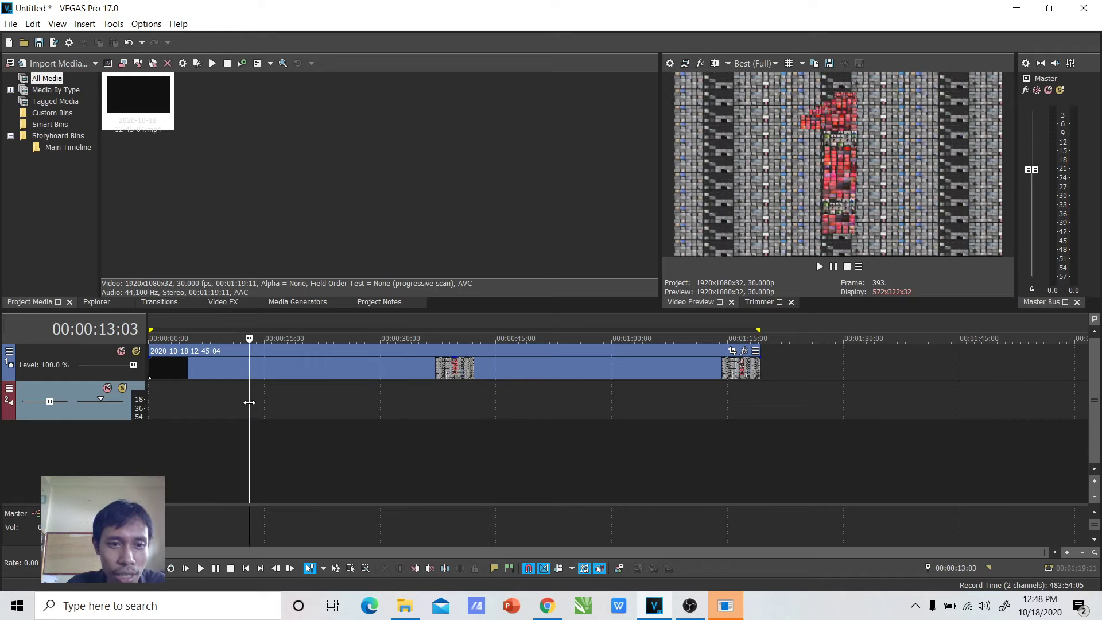
left_click(221, 405)
left_click(224, 400)
left_click(228, 400)
left_click(230, 400)
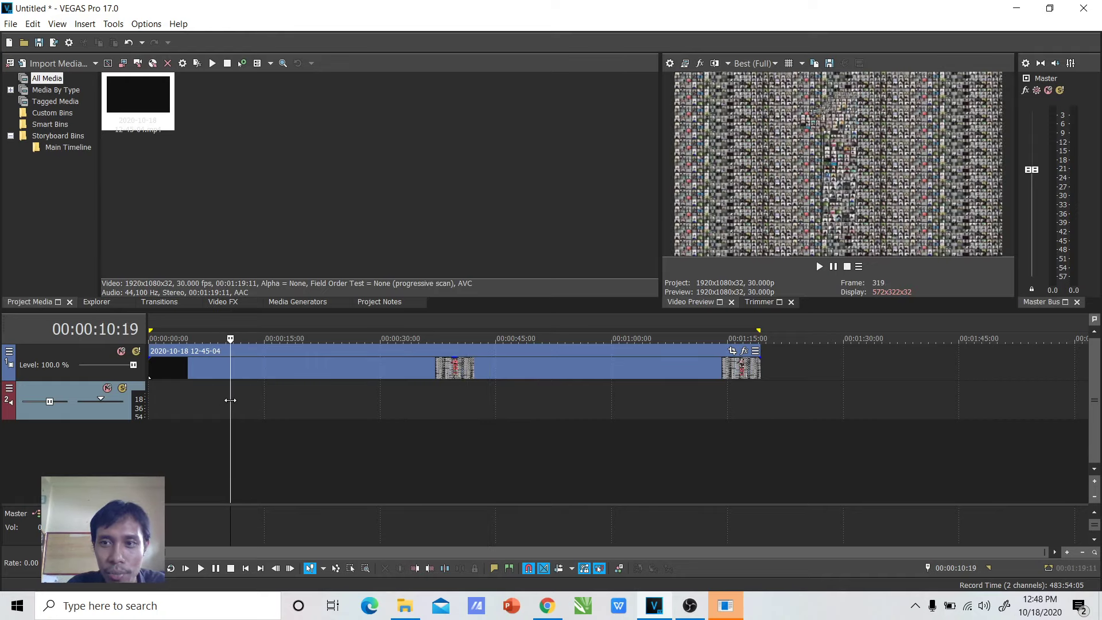
key("s")
left_click(208, 361)
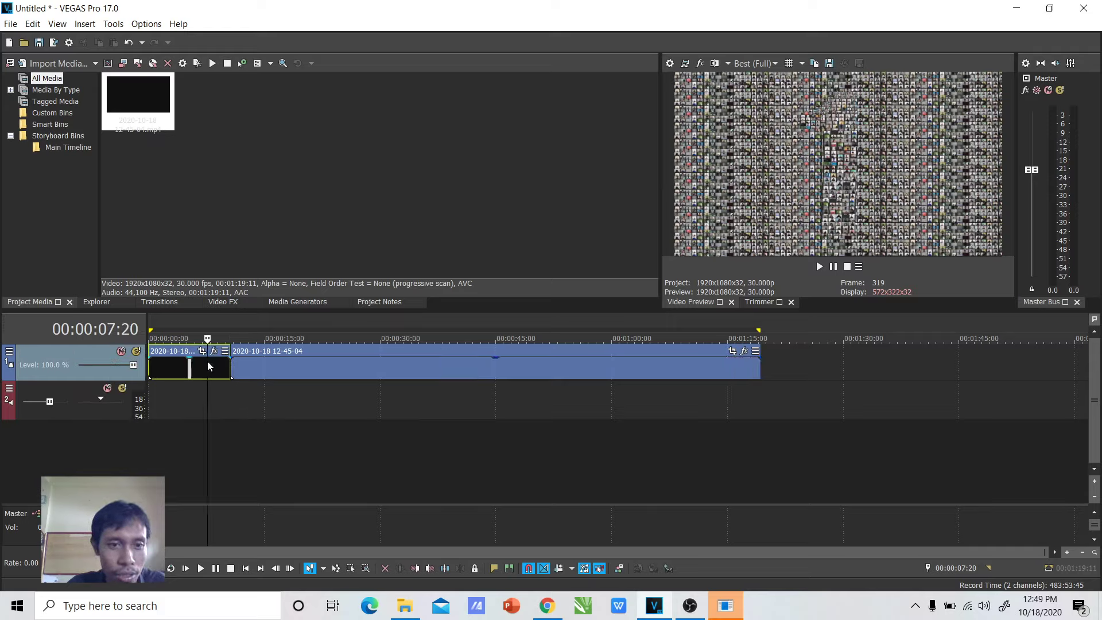
key("Delete")
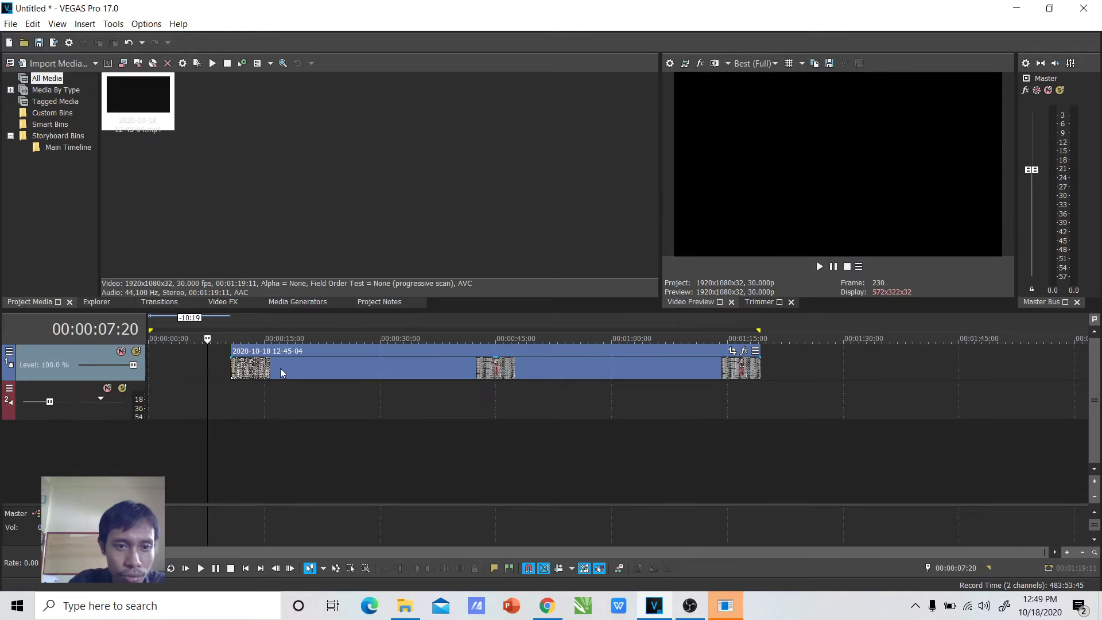
left_click_drag(280, 368, 196, 371)
Step: Split the clip at 00:00:07:00, where the number 1 is fully formed, and delete everything after the cut
left_click(185, 401)
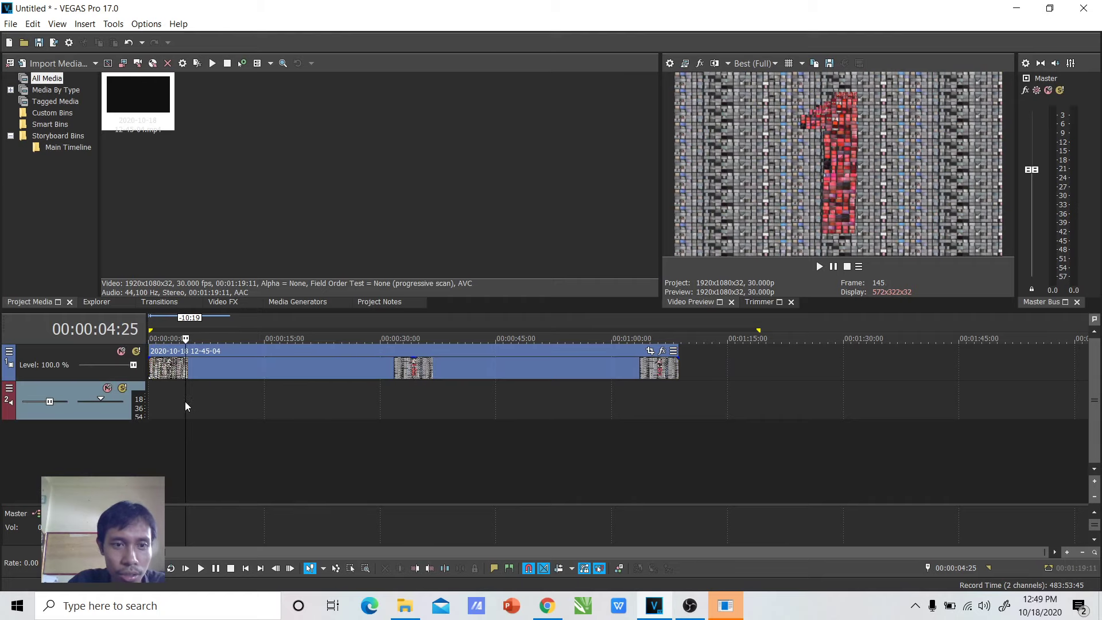
left_click(194, 396)
left_click_drag(199, 396, 261, 386)
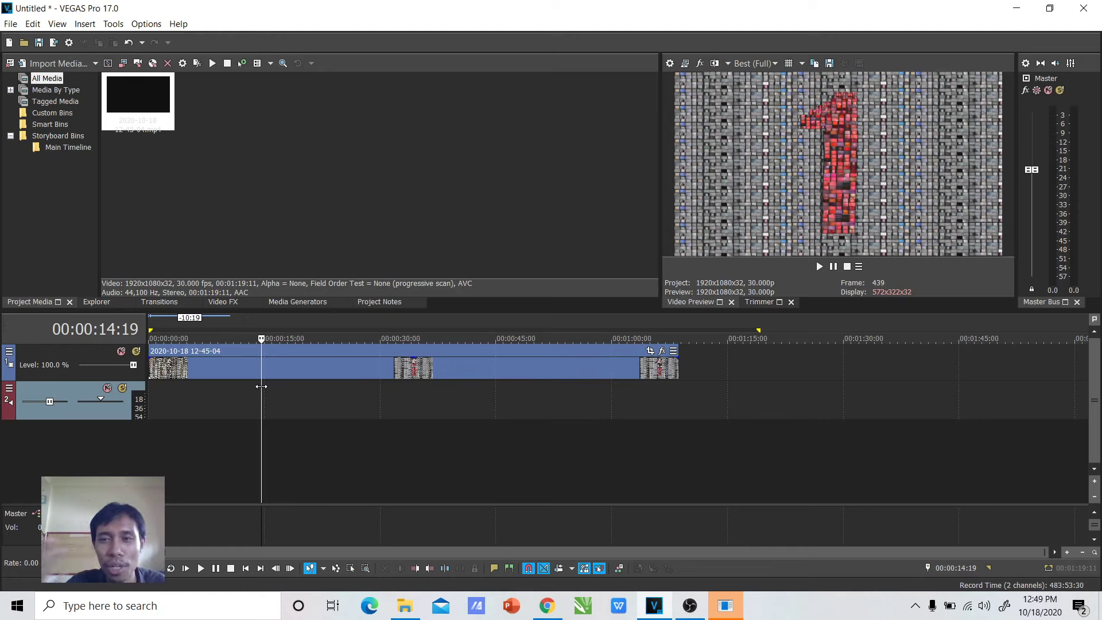
left_click_drag(261, 386, 202, 407)
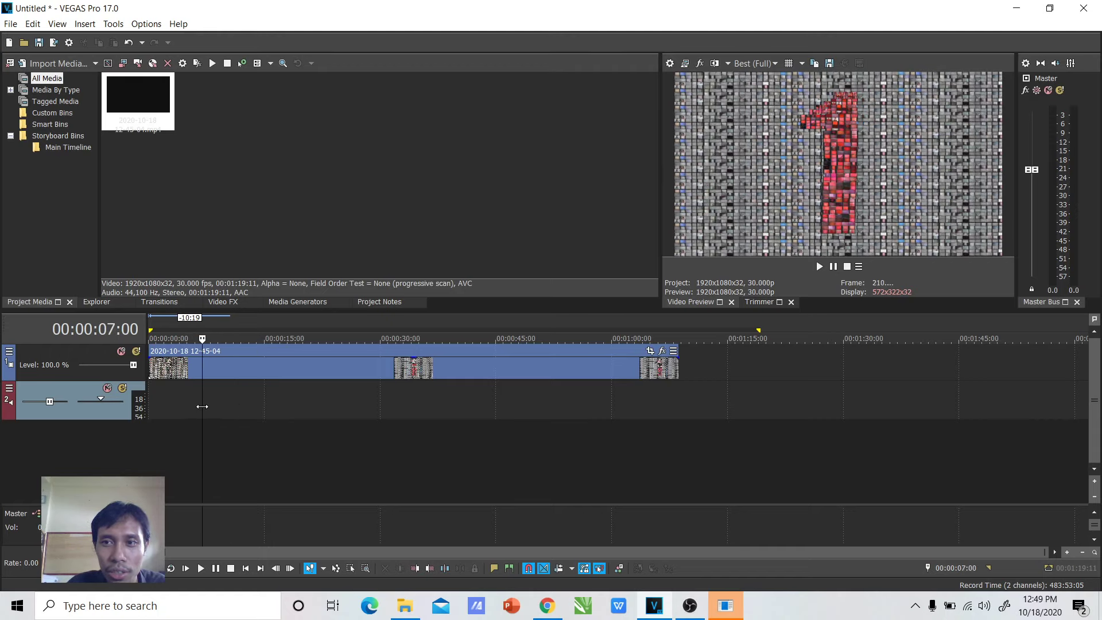
key("s")
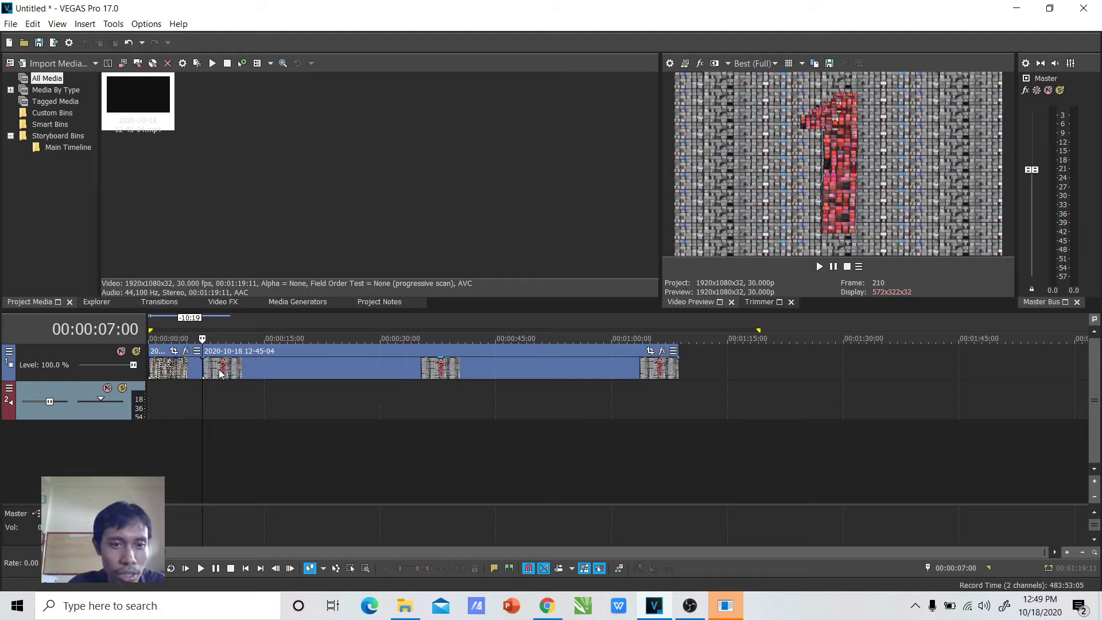
left_click(220, 371)
key("Delete")
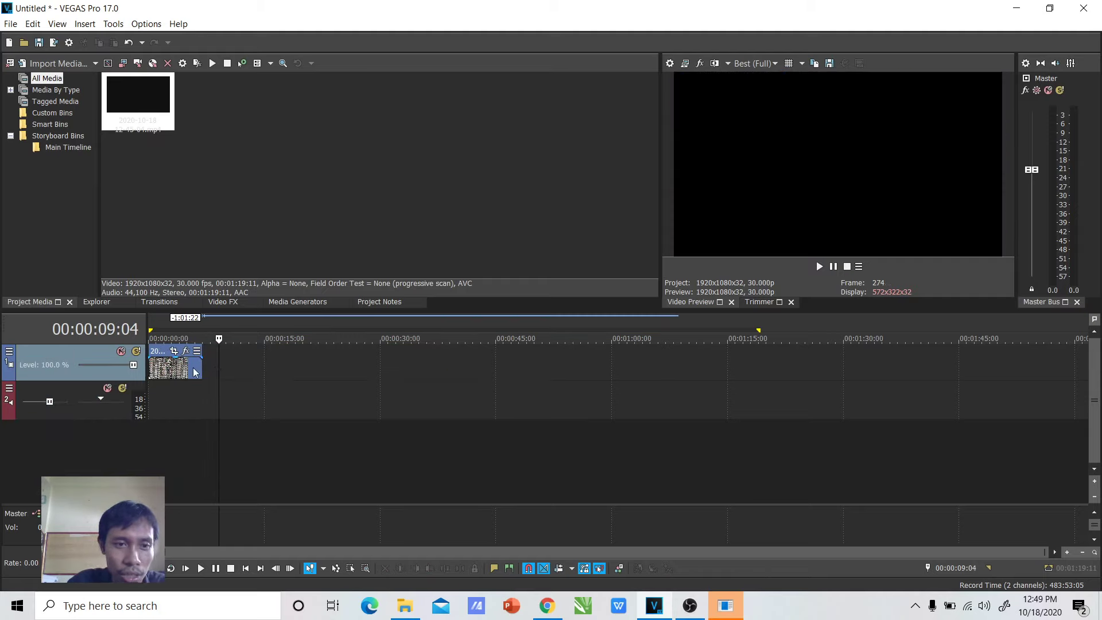
Step: Copy the trimmed mosaic clip and paste the duplicate directly after it at 00:00:07:00
left_click(190, 371)
key("ctrl+c")
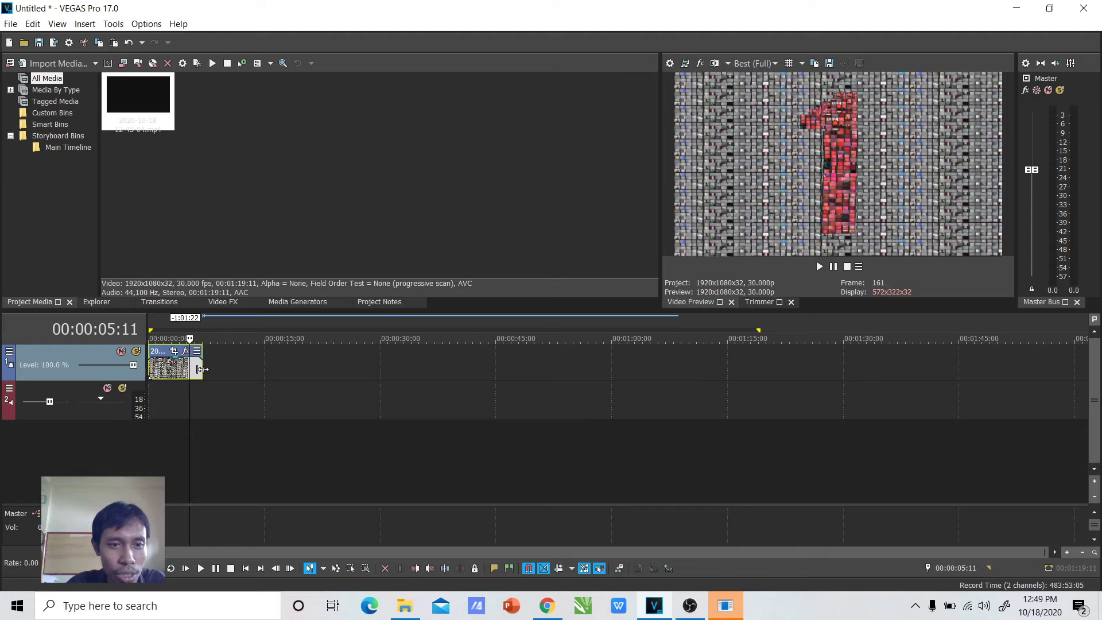
left_click(202, 369)
key("ctrl+v")
left_click(205, 401)
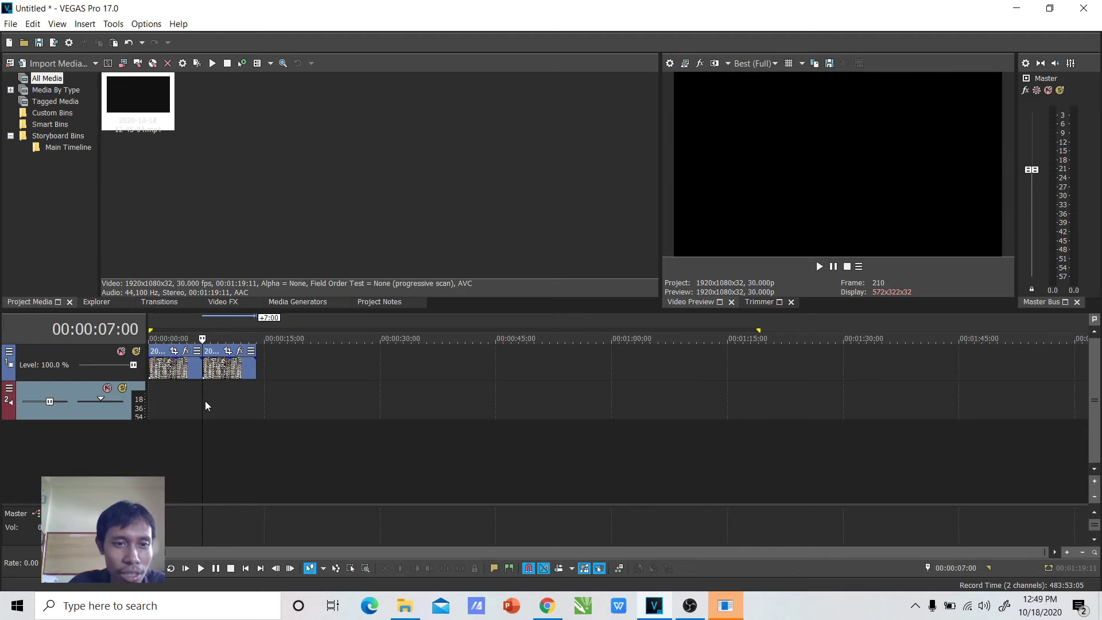
Step: Check the join between the two clips and reverse the second clip
left_click(213, 399)
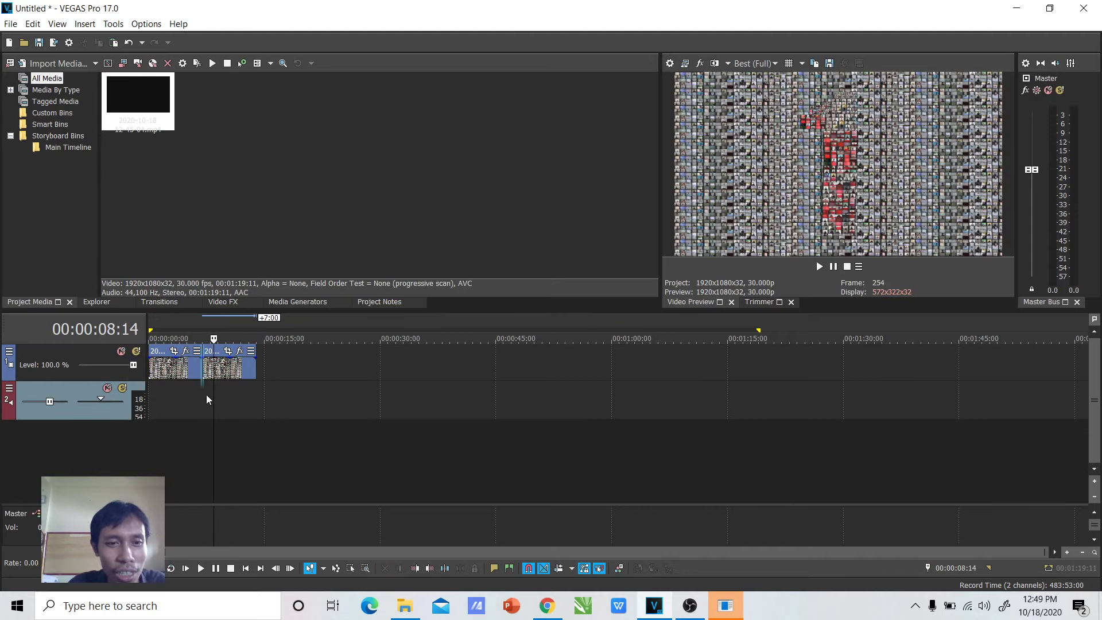
left_click(206, 395)
left_click(223, 395)
left_click_drag(202, 394, 196, 392)
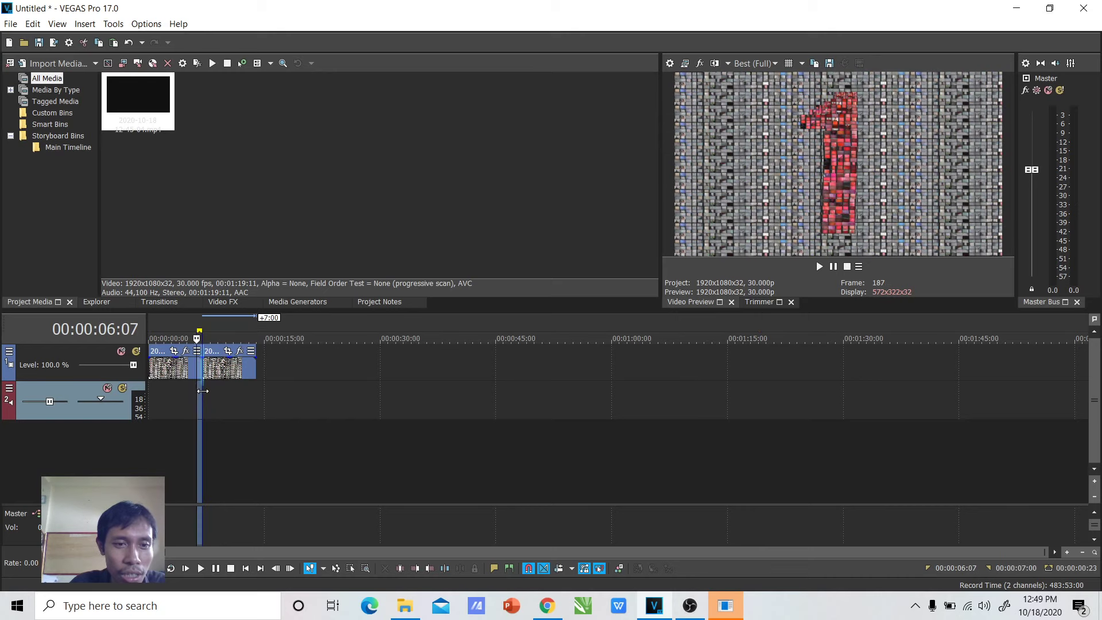
left_click(199, 392)
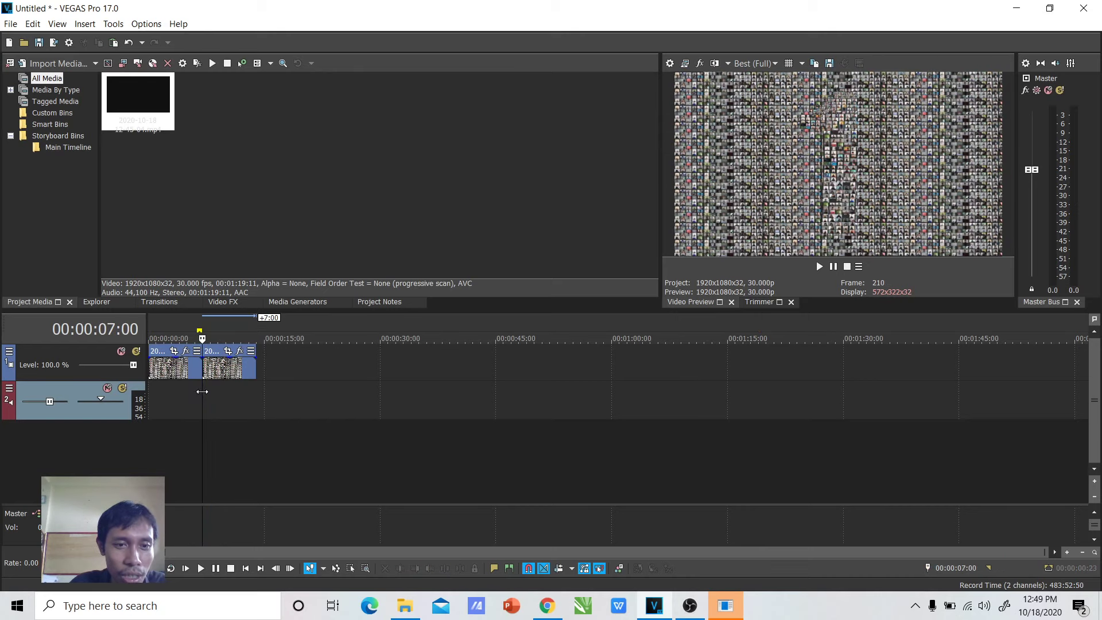
left_click(212, 391)
left_click(217, 371)
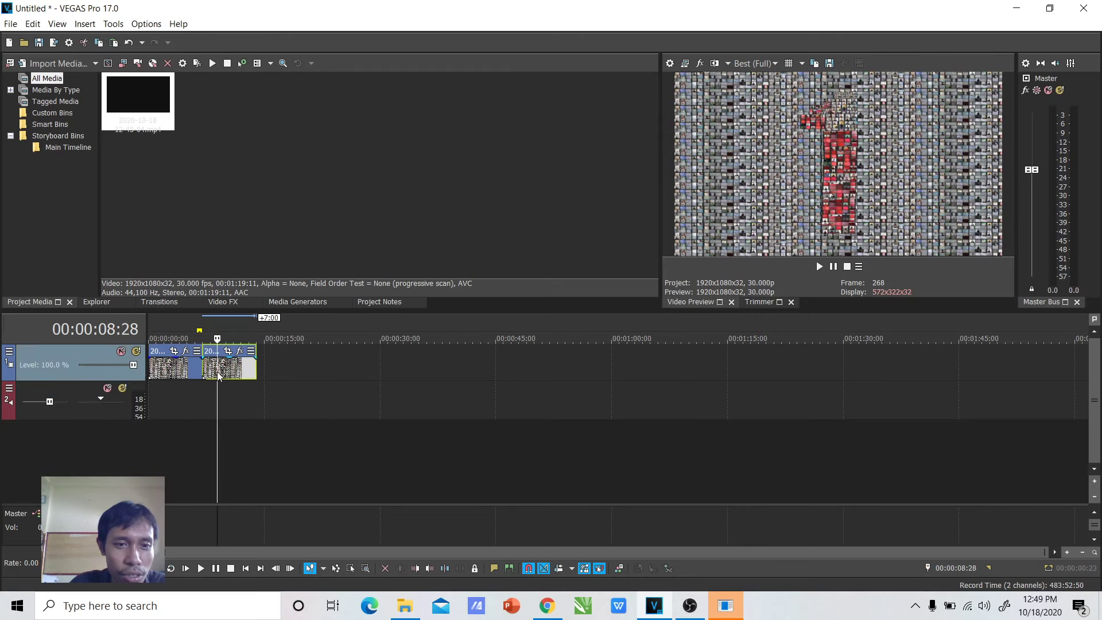
right_click(217, 371)
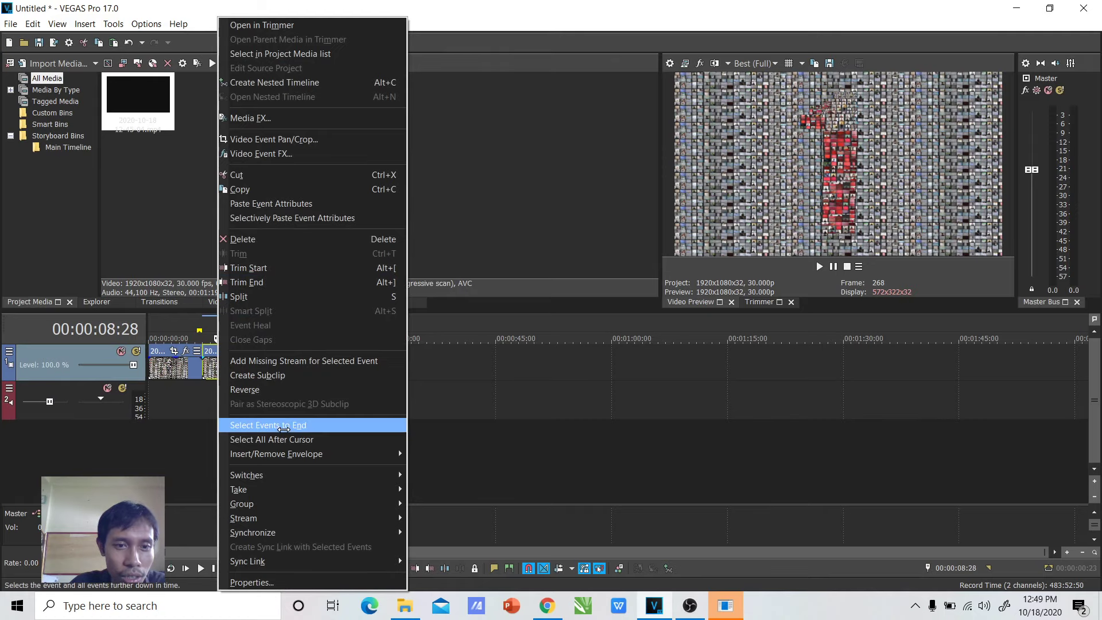
left_click(279, 390)
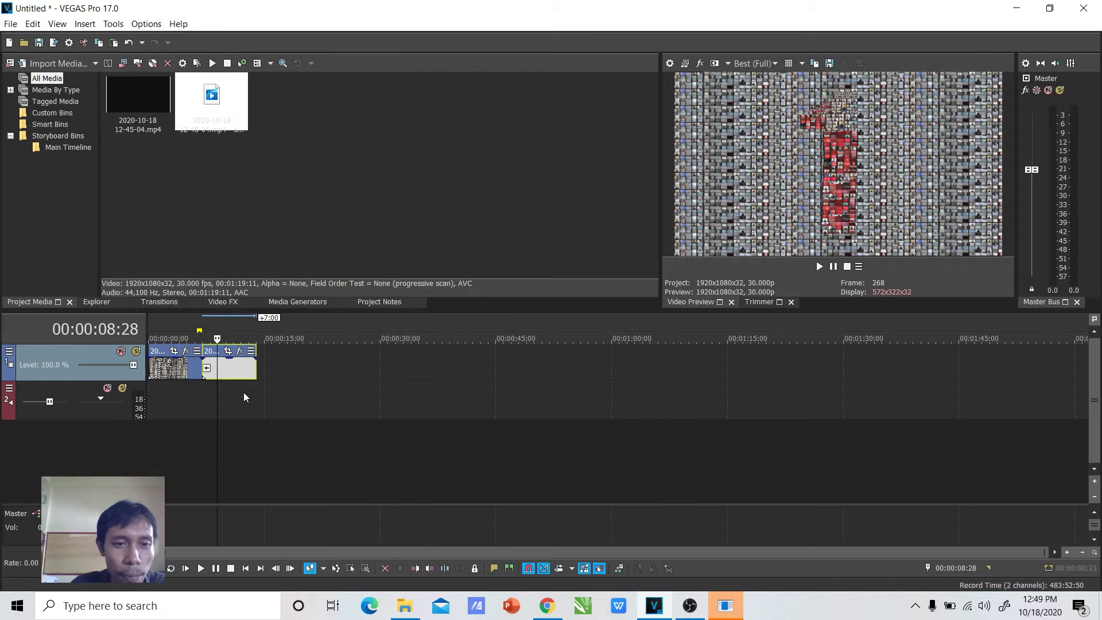
Step: Scrub from the start of the timeline to 00:00:14:00 to review the forward and reversed mosaic clips
left_click(195, 391)
left_click(218, 376)
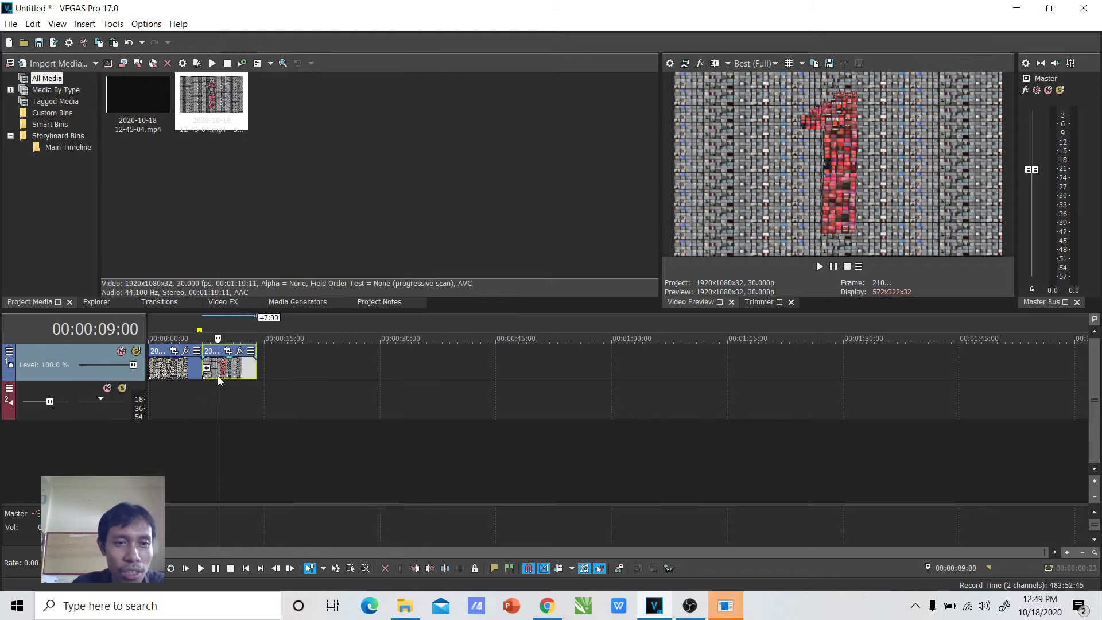
left_click(152, 389)
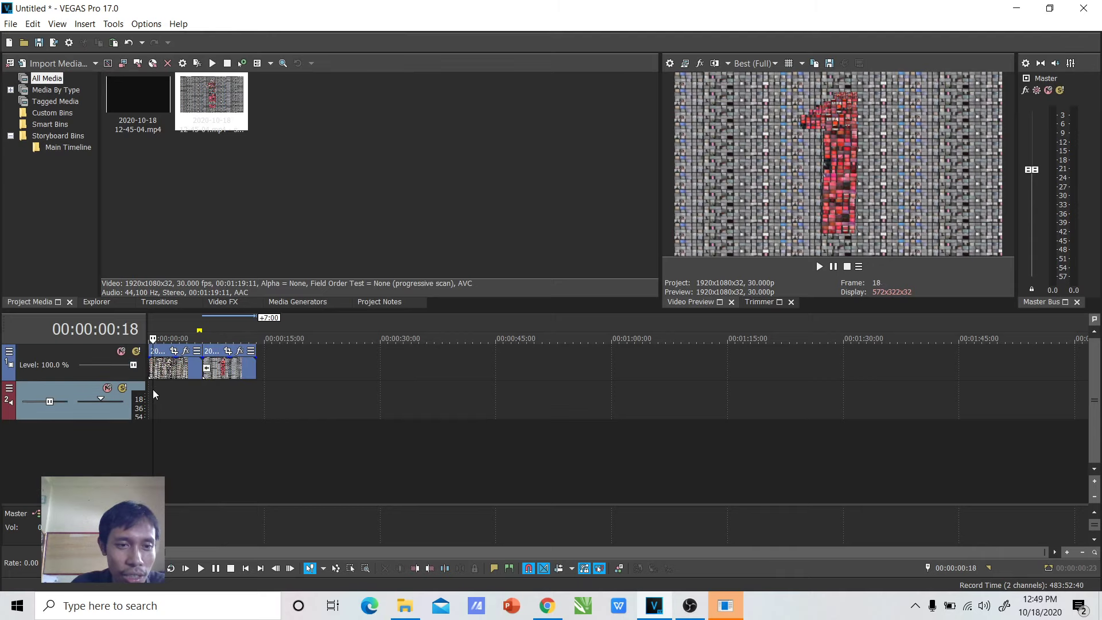
left_click(156, 388)
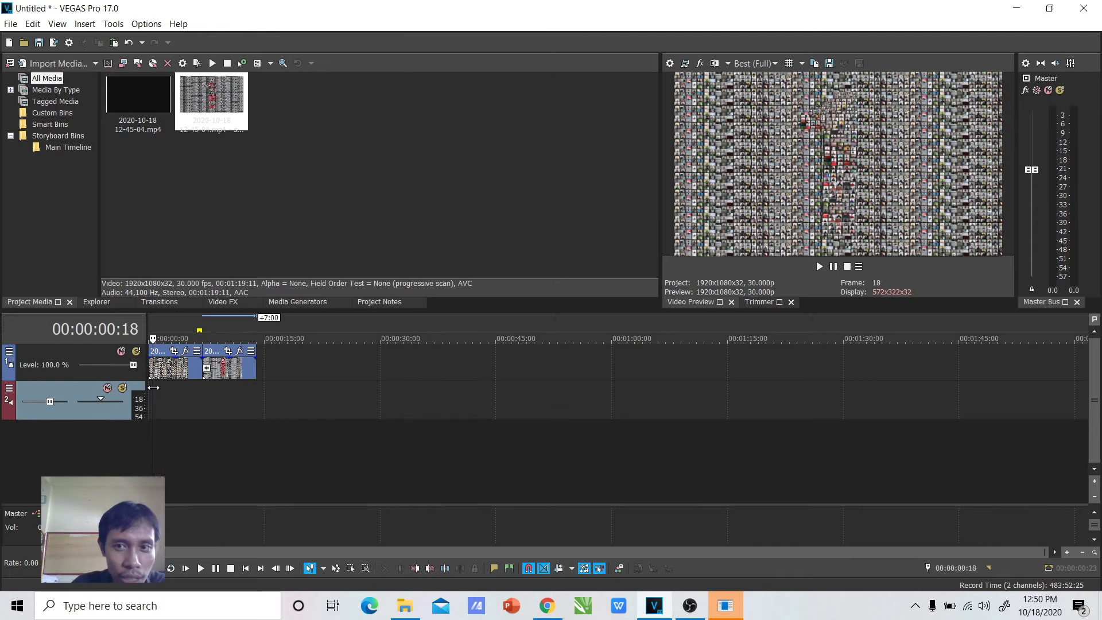
left_click_drag(156, 388, 256, 389)
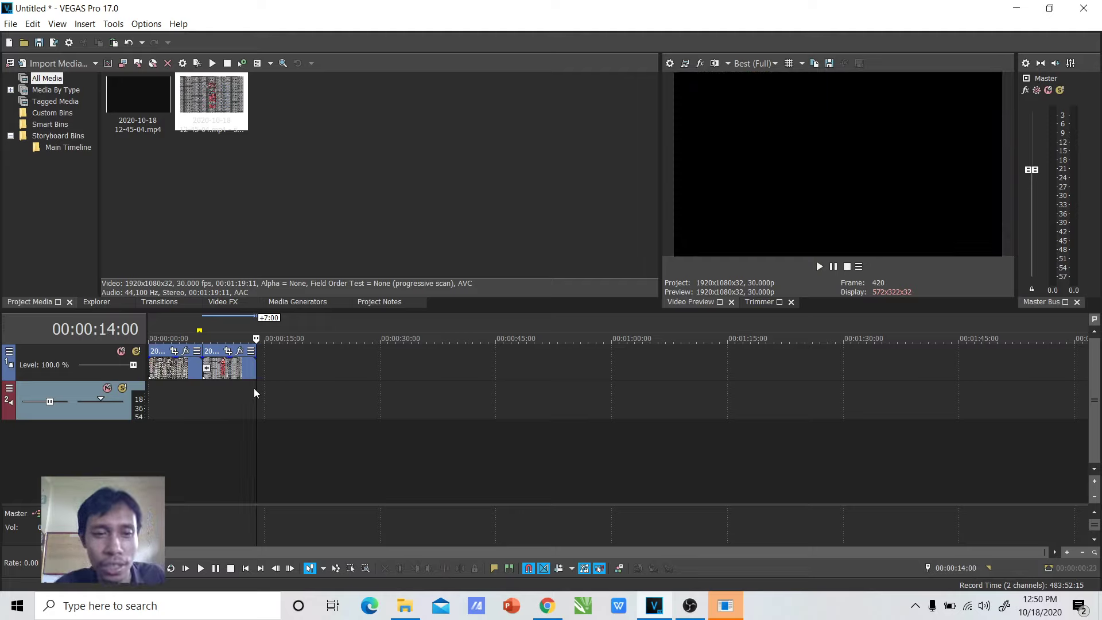
Step: Return to the start of the timeline and add the VEGAS Color Corrector (Secondary) effect to the mosaic video track
left_click(184, 395)
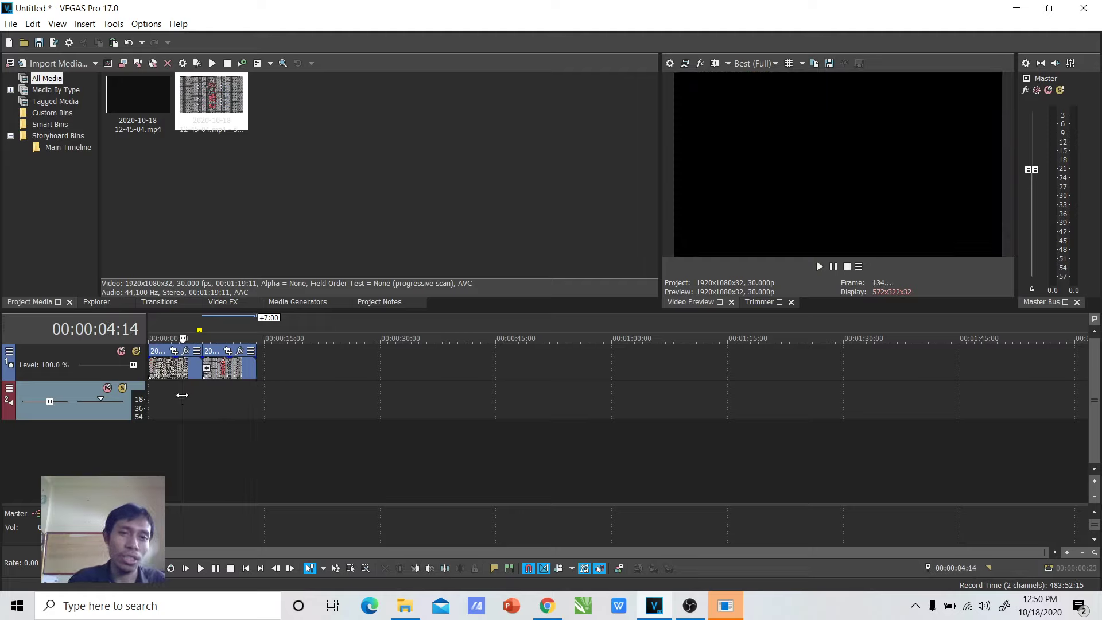
left_click_drag(183, 396, 148, 402)
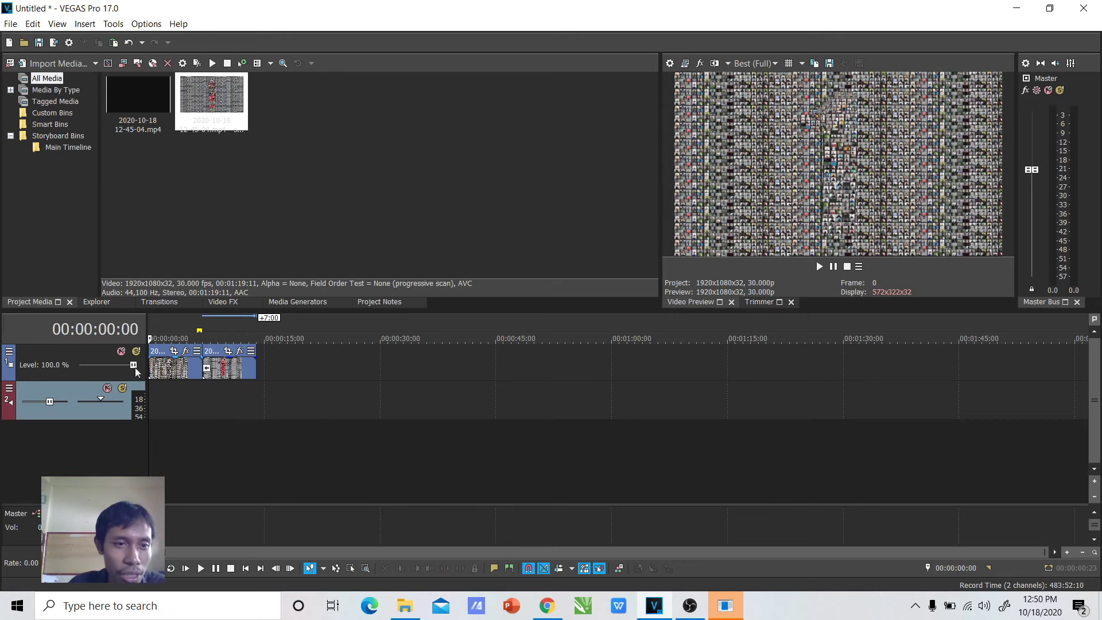
left_click(46, 353)
left_click(9, 351)
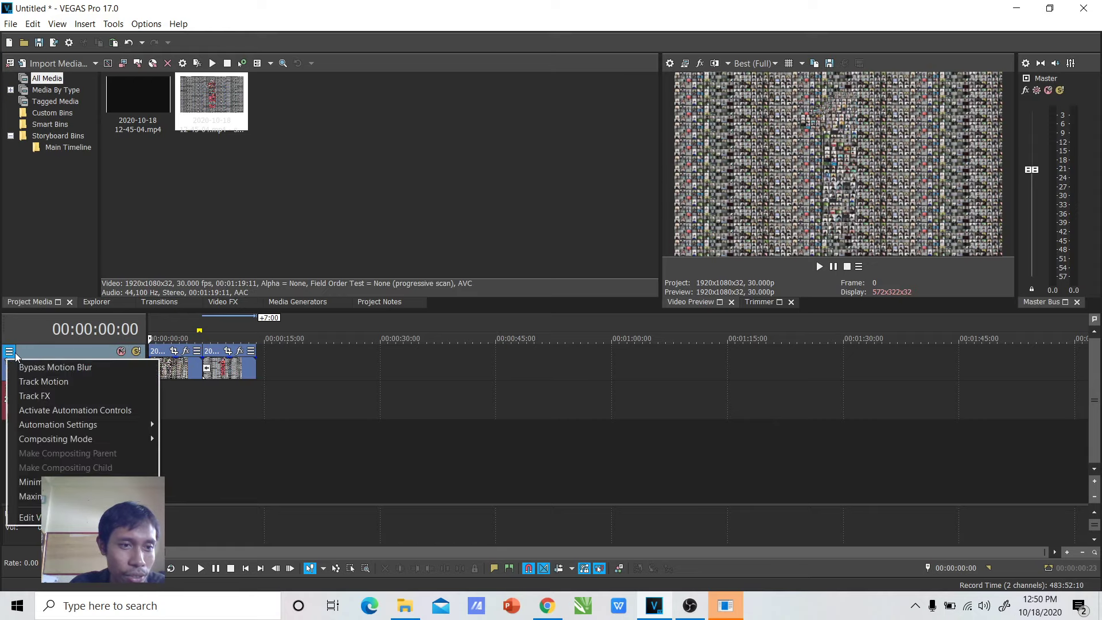
left_click(41, 396)
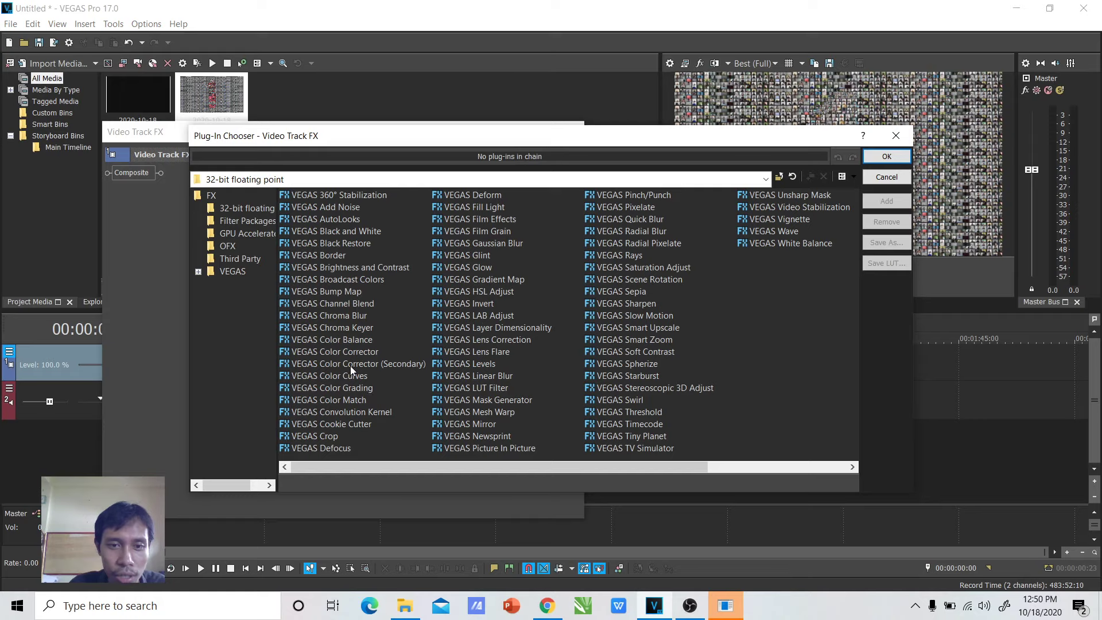
left_click(350, 365)
left_click(887, 201)
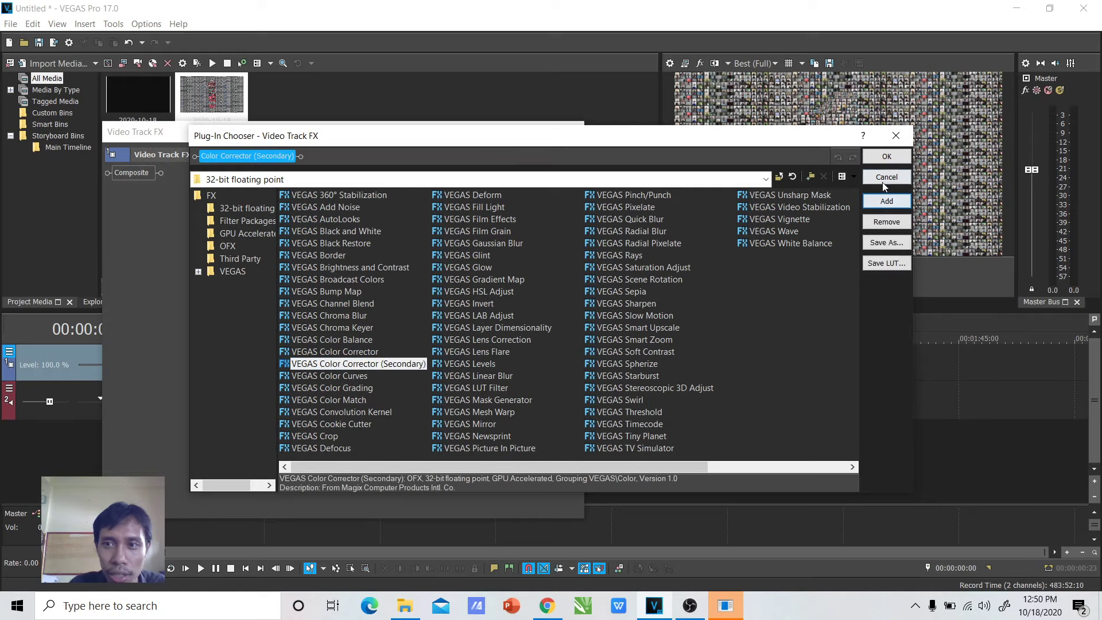
left_click(872, 157)
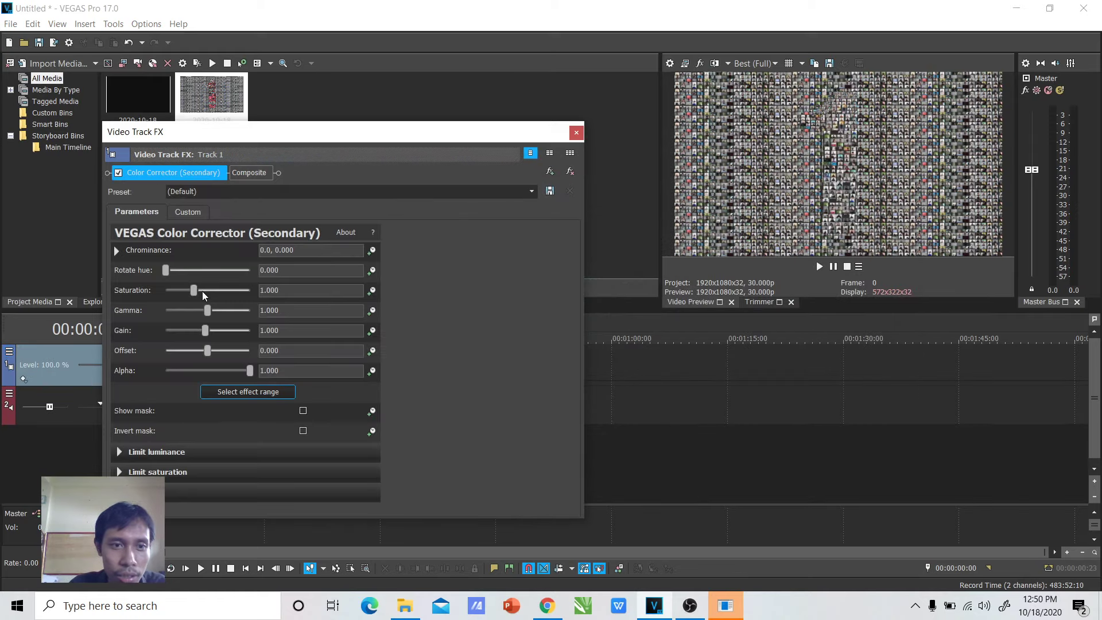
Step: Set the colour corrector's saturation to 1.551, gamma to 1.143 and gain to 1.108, using the fully formed number 1 as preview
left_click_drag(195, 292, 201, 294)
left_click_drag(404, 137, 714, 156)
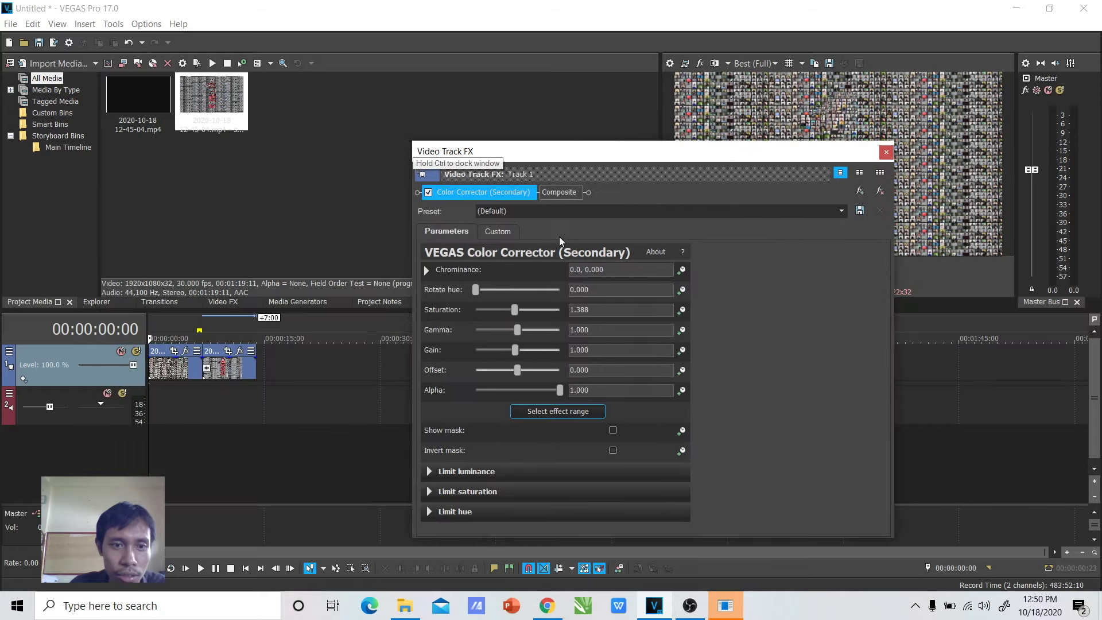
left_click(215, 402)
left_click_drag(594, 153, 279, 170)
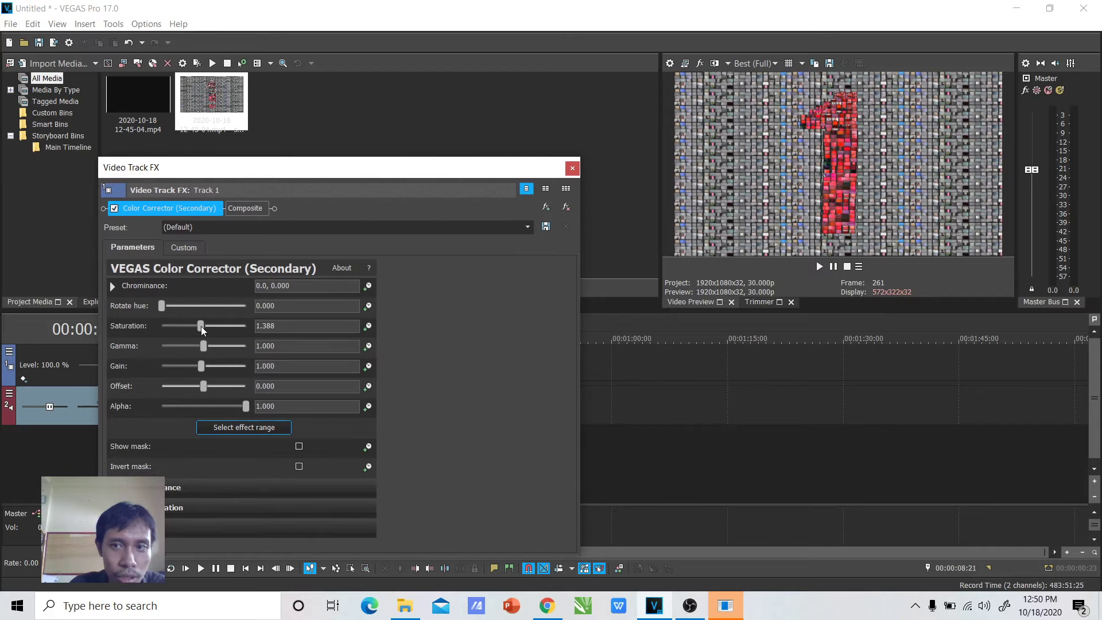
left_click_drag(201, 329, 206, 360)
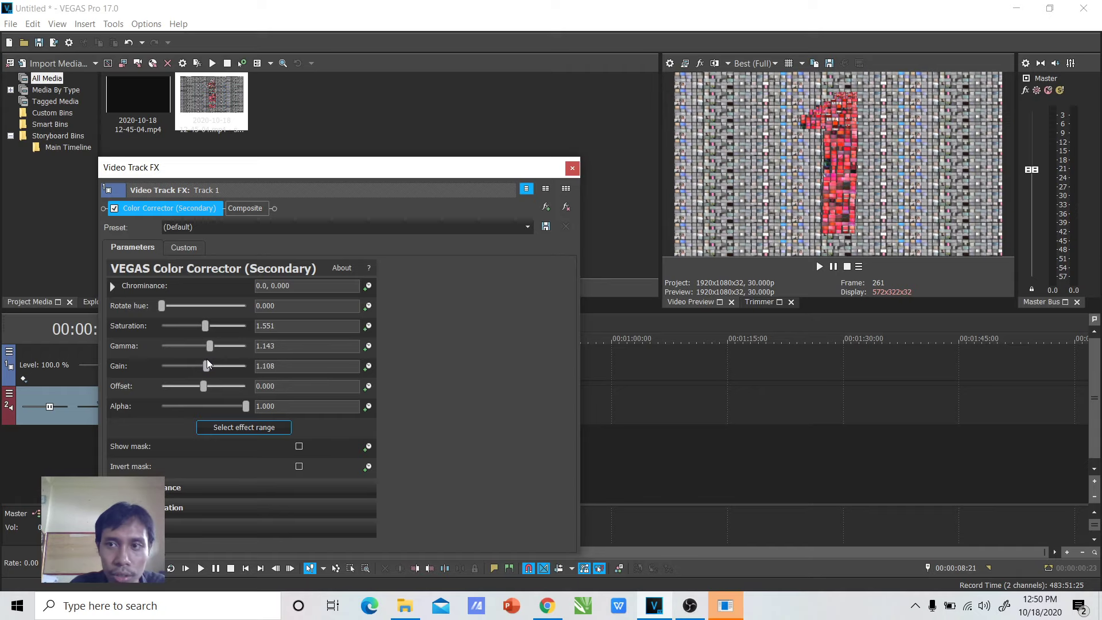
left_click(573, 169)
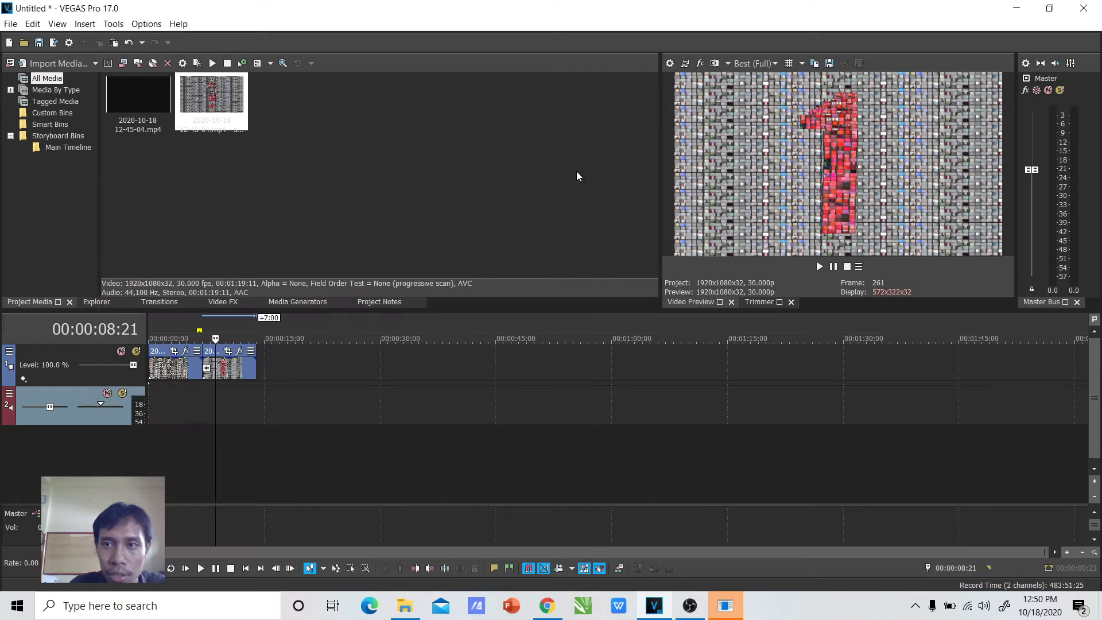
Step: Play and scrub through both clips to review the colour-corrected mosaic
left_click(194, 405)
left_click(167, 408)
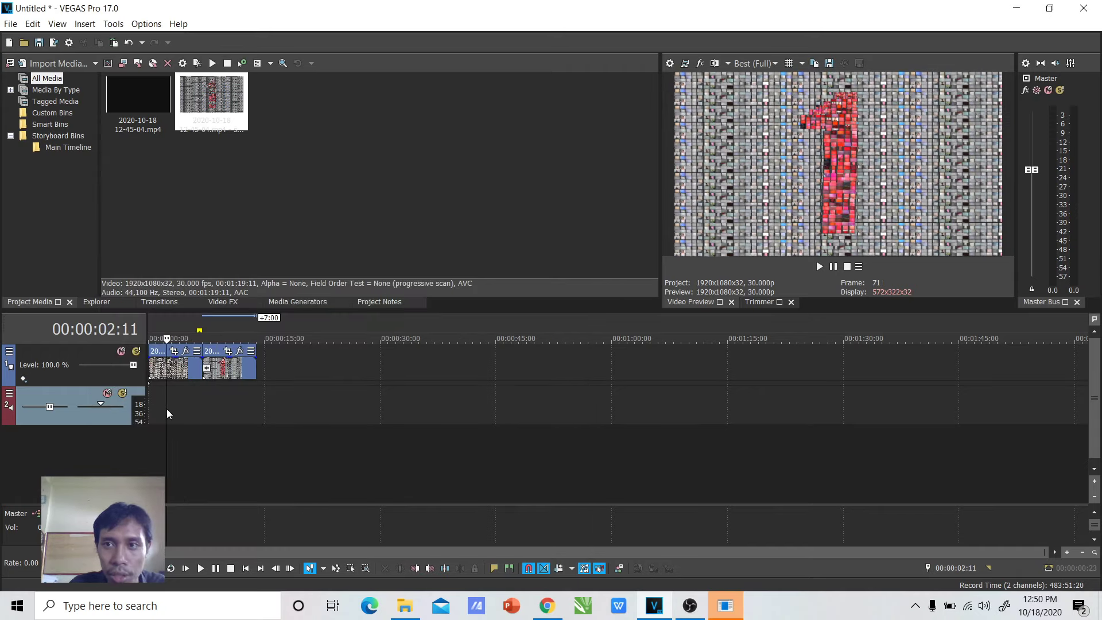
key("space")
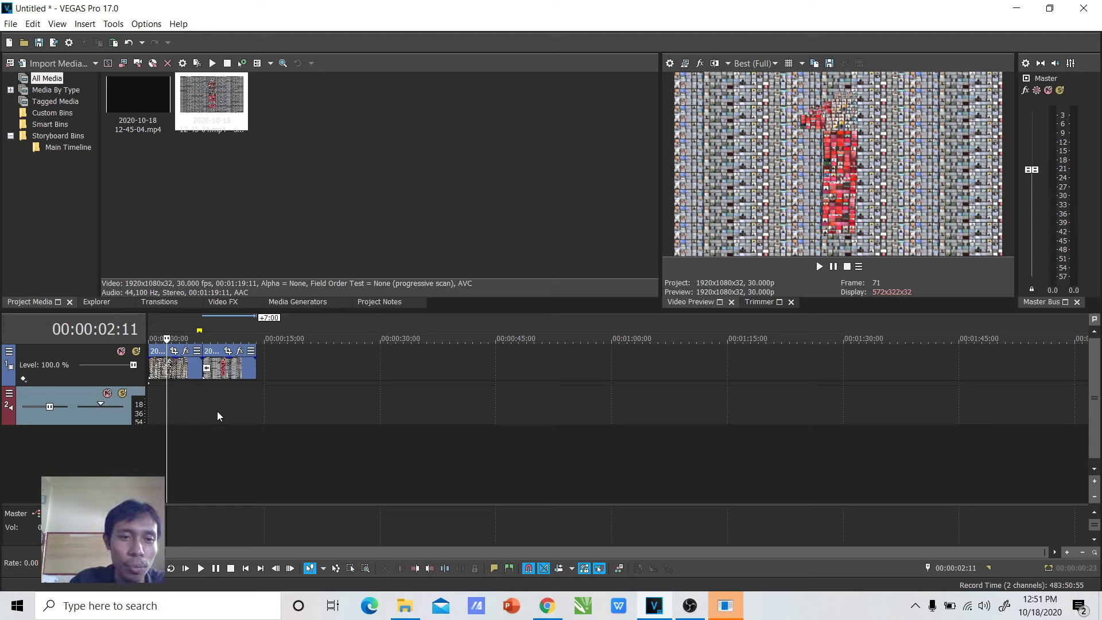
left_click(232, 404)
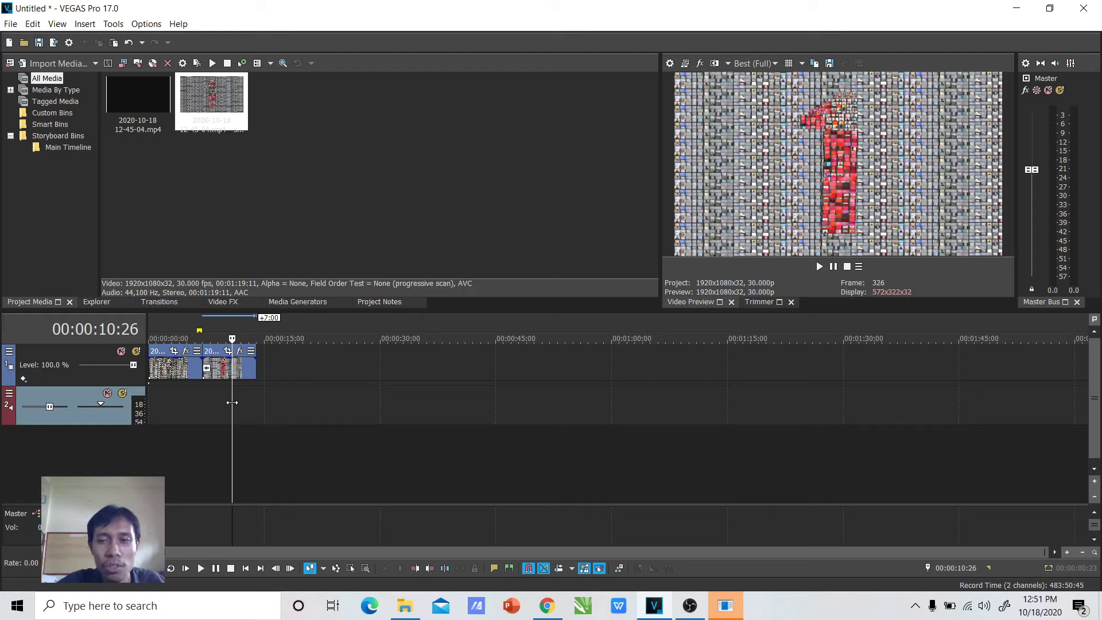
left_click_drag(232, 402, 219, 400)
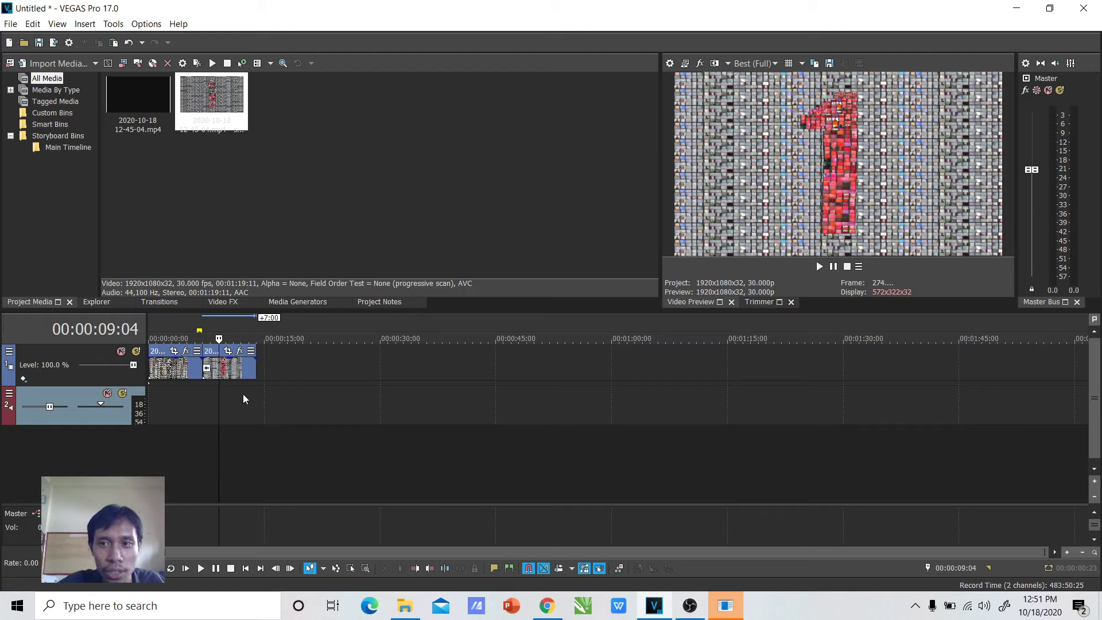
left_click(212, 395)
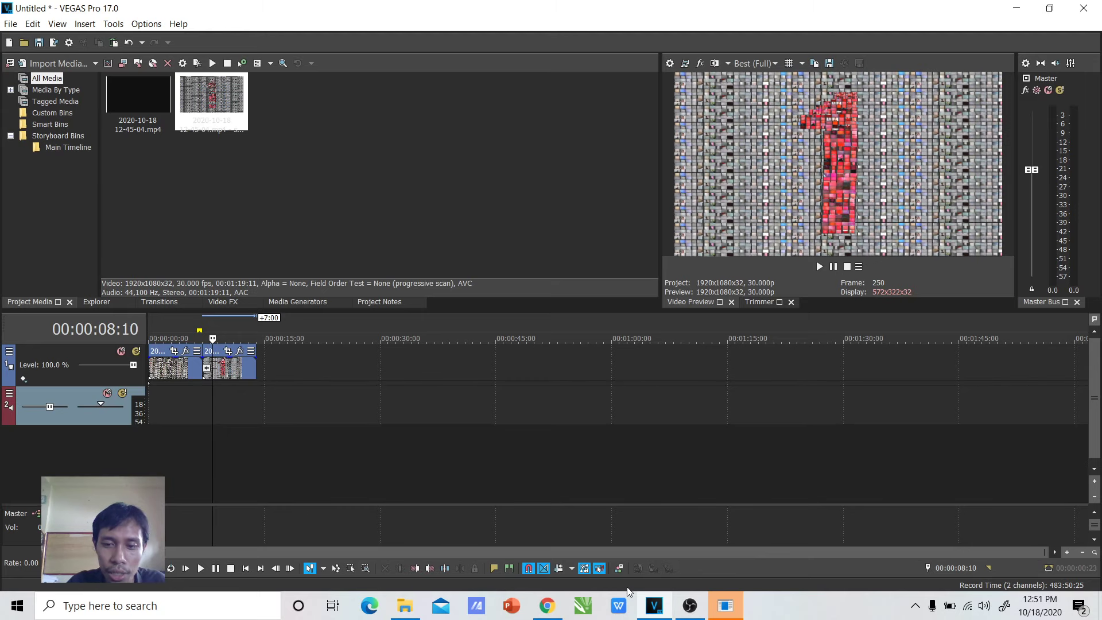
Step: Switch to the flash mob YouTube video in Chrome and examine how its mosaics change to close-up views of the participants
left_click(547, 612)
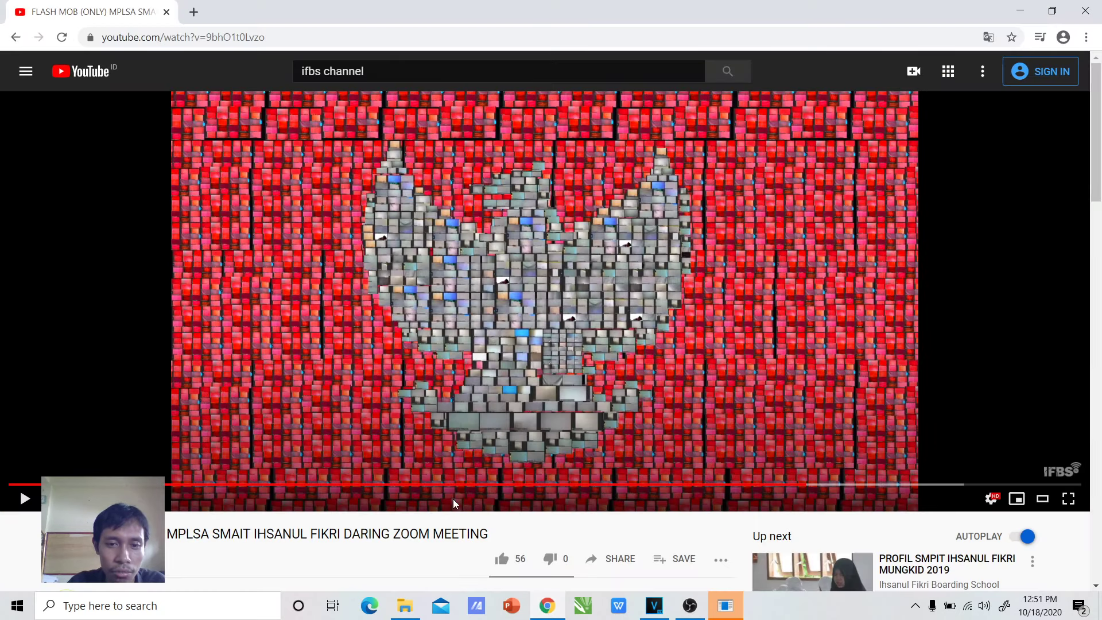
left_click(464, 485)
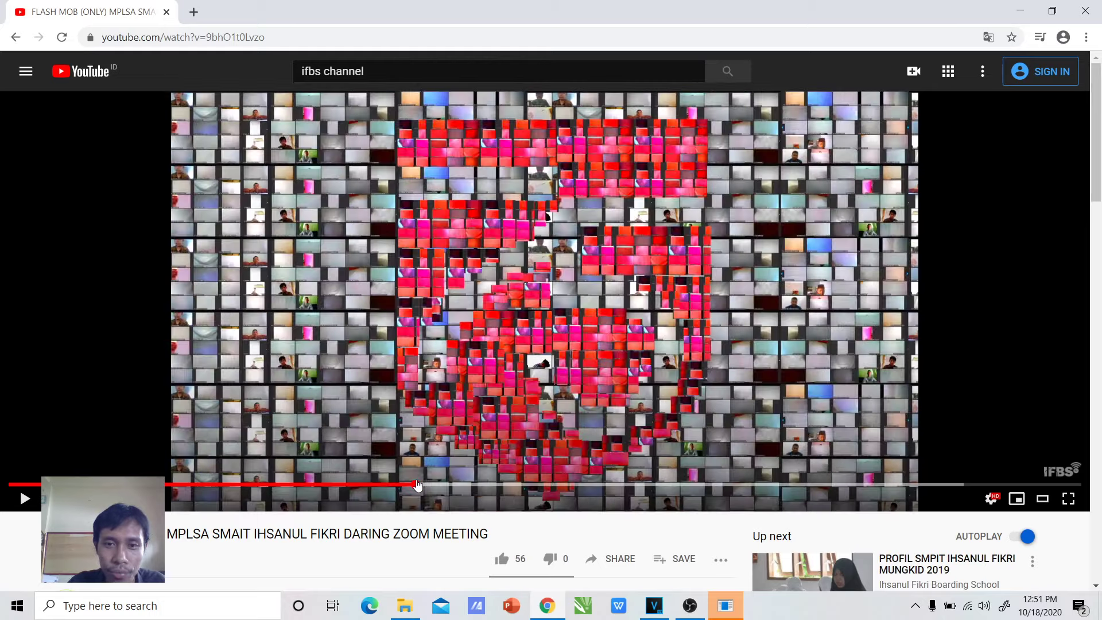
left_click(372, 485)
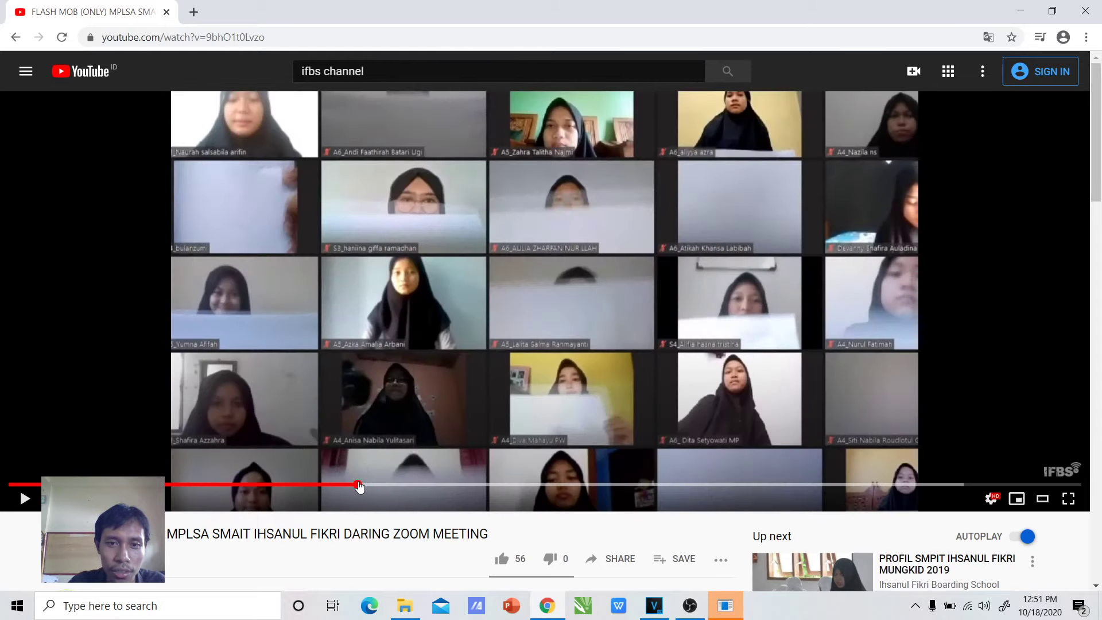
left_click(333, 485)
key("space")
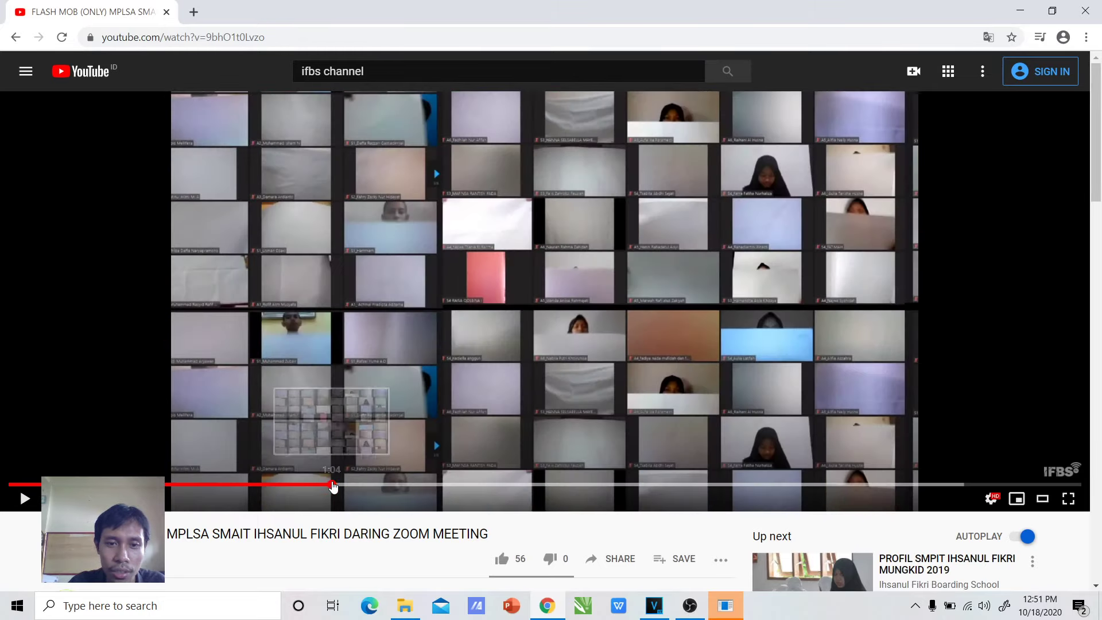
left_click(540, 486)
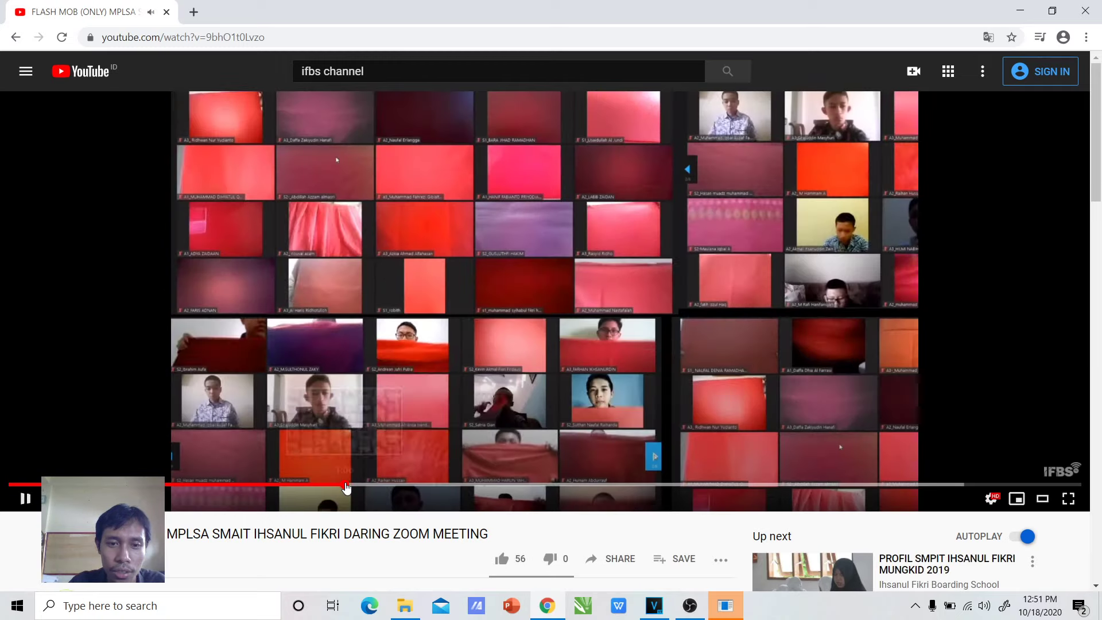
key("space")
left_click_drag(539, 488, 568, 488)
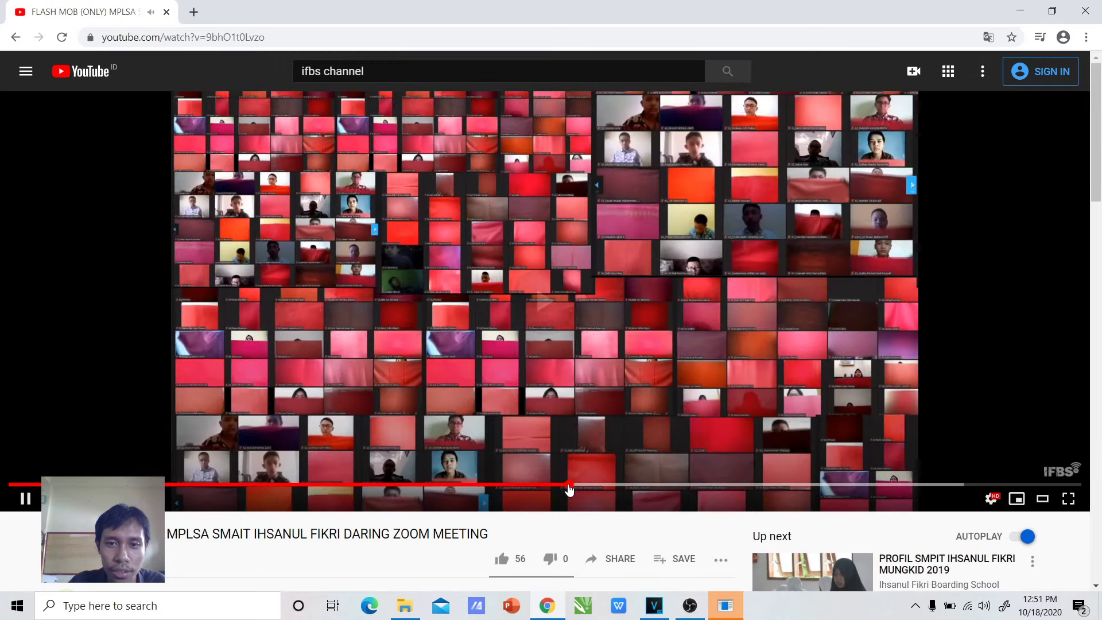
left_click(543, 488)
key("space")
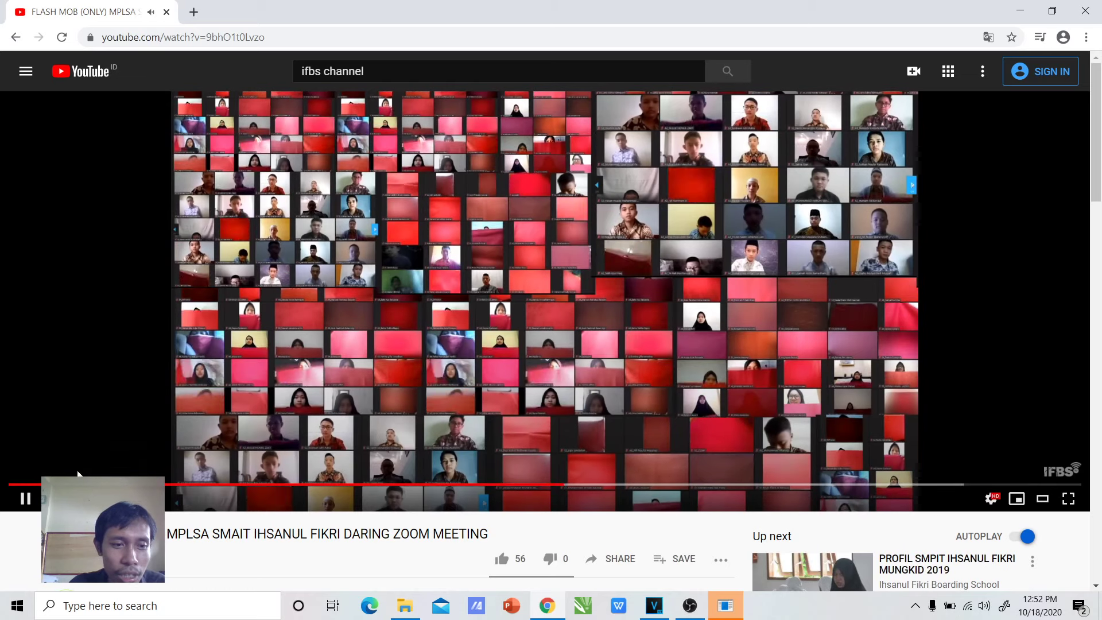
left_click(25, 497)
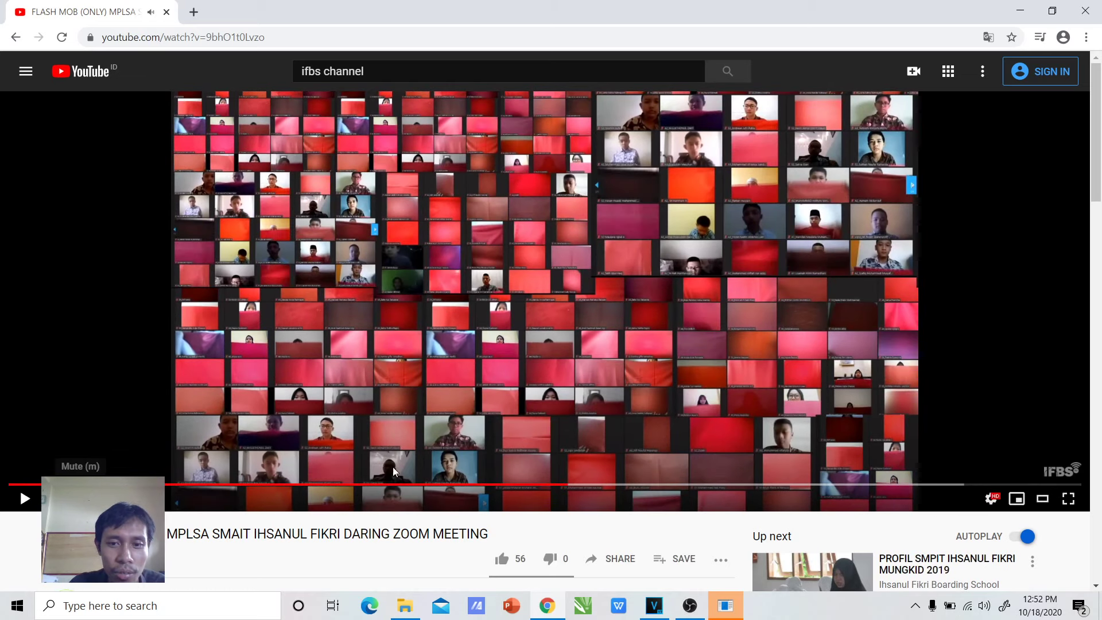
Step: Skip back through the reference video's red logo mosaic and study how the logo sequence forms, pausing on the close-up grid
left_click(345, 485)
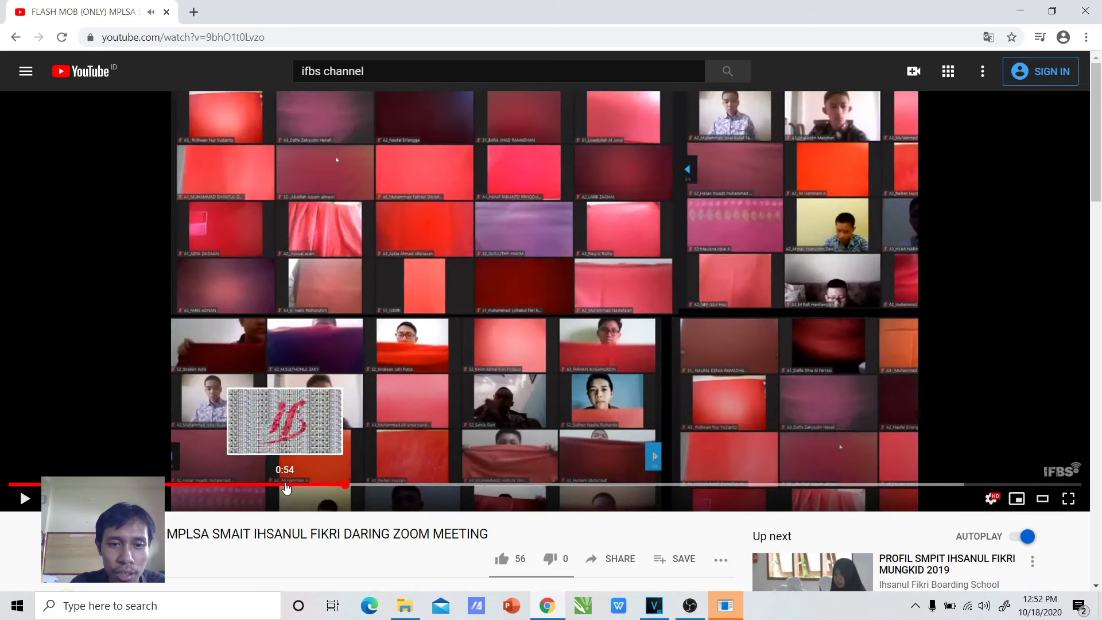
left_click(286, 487)
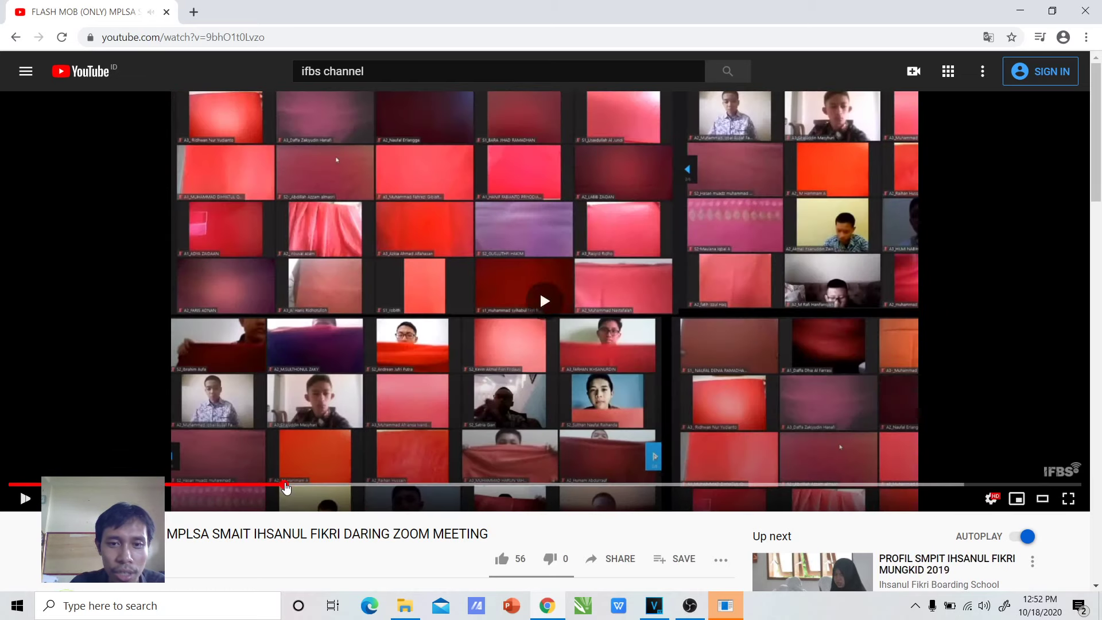
left_click(258, 487)
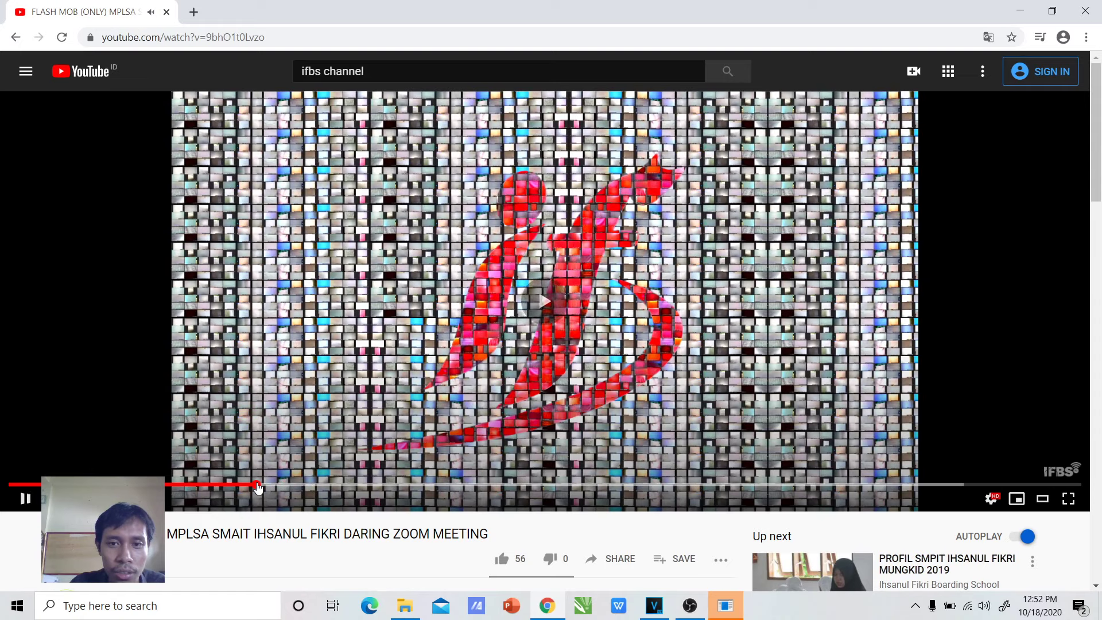
left_click(227, 486)
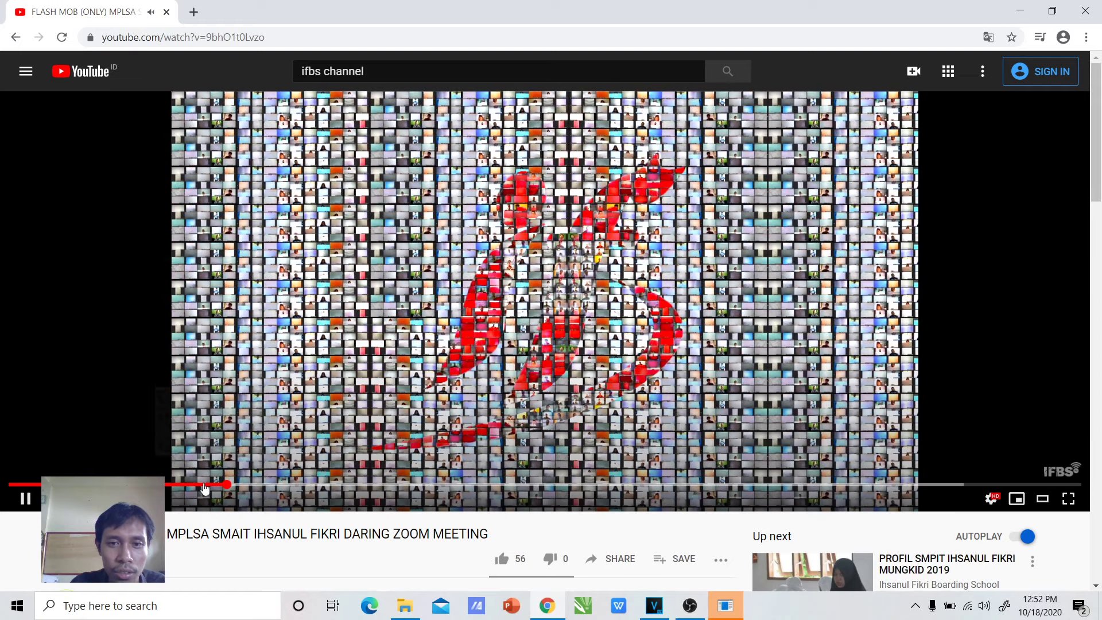
left_click(182, 486)
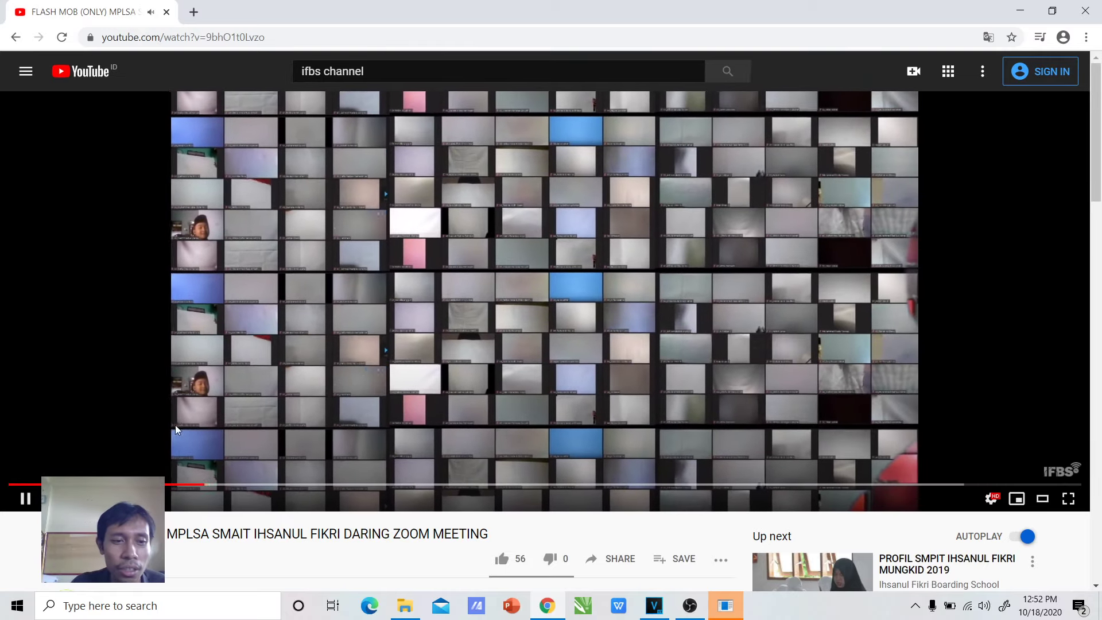
left_click(26, 499)
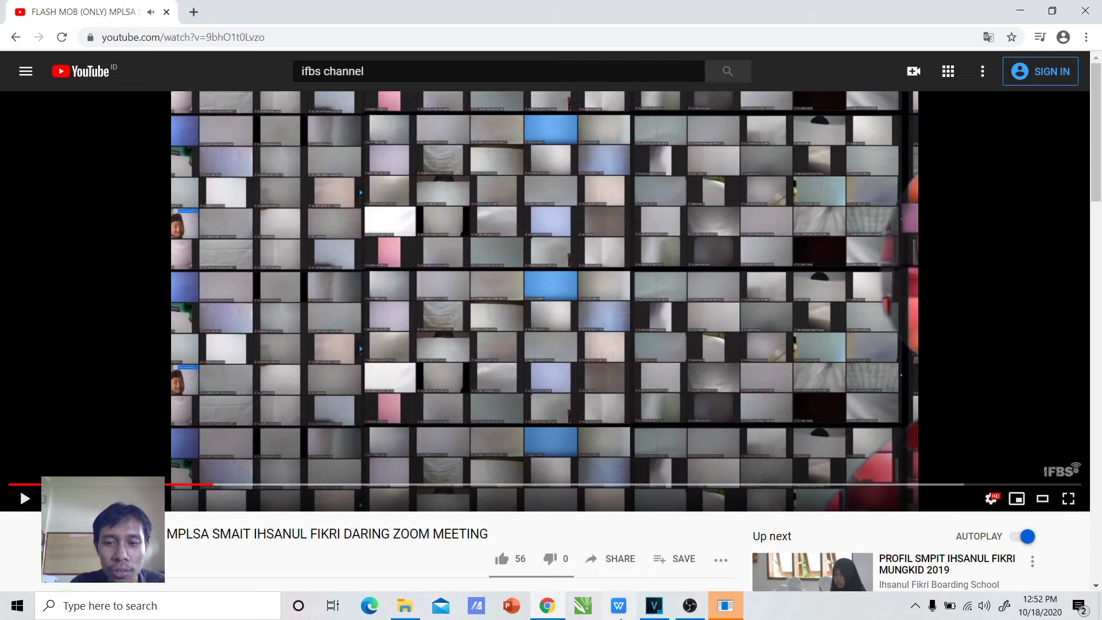
Step: Switch back to VEGAS Pro and split the first mosaic clip at 00:00:02:14 and 00:00:04:07
left_click(655, 606)
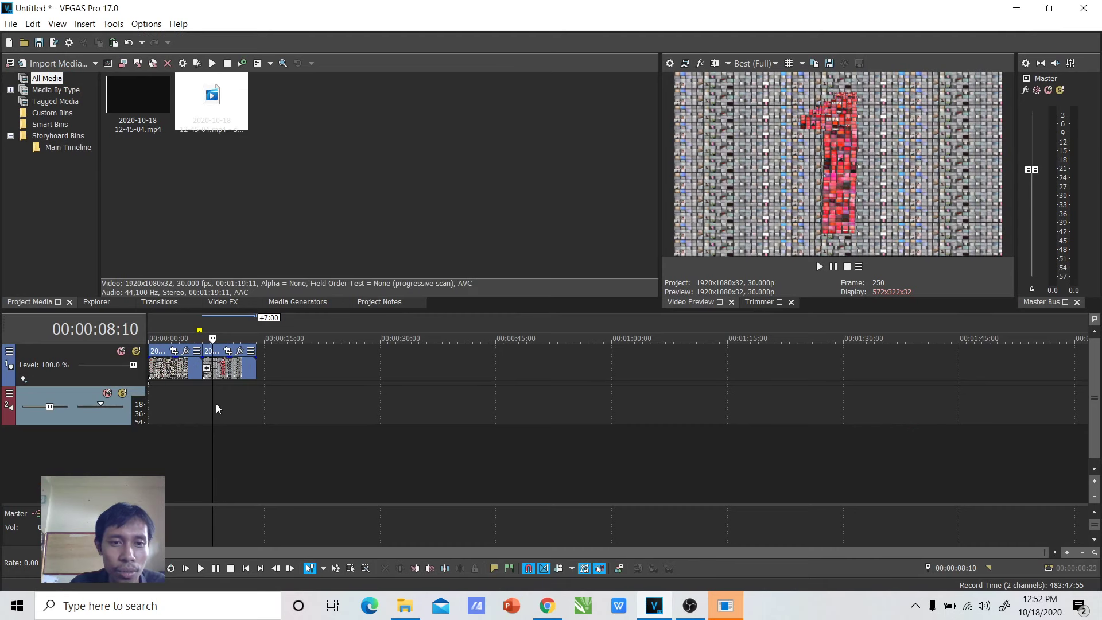
left_click_drag(201, 398, 169, 393)
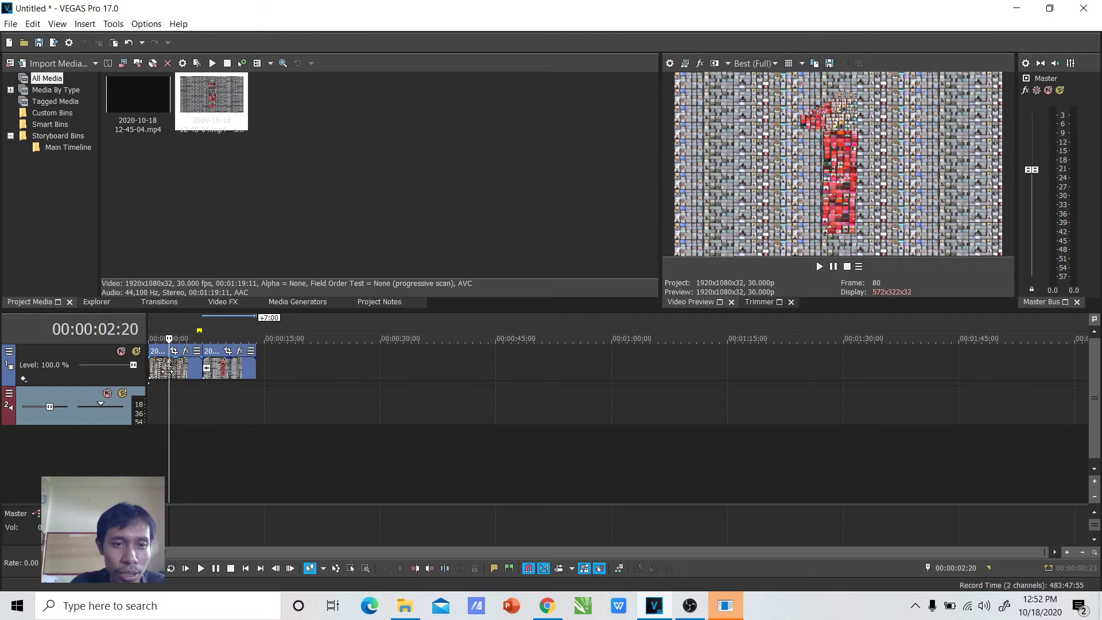
left_click(167, 372)
key("s")
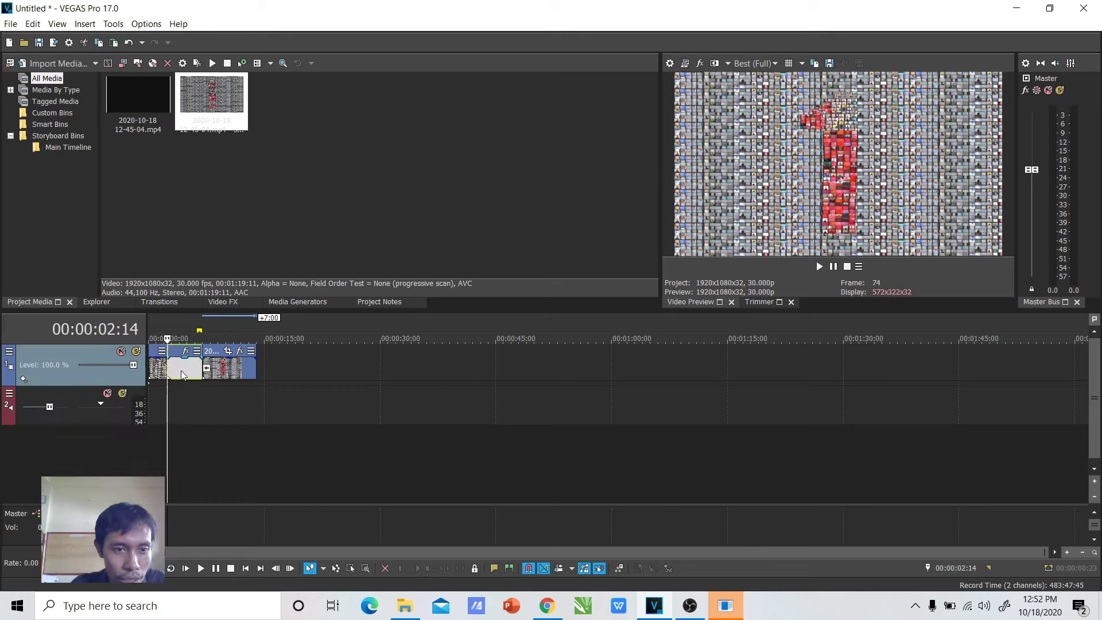
left_click(181, 374)
Step: Insert a new video track above the mosaic track and move the short middle segment up onto it
right_click(121, 380)
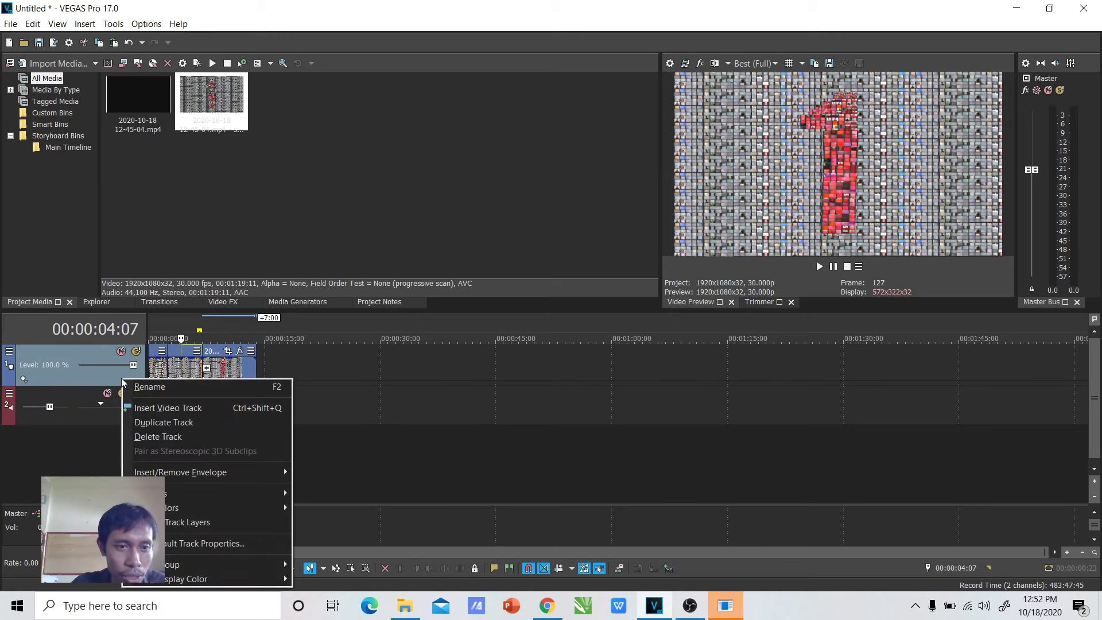
left_click(150, 412)
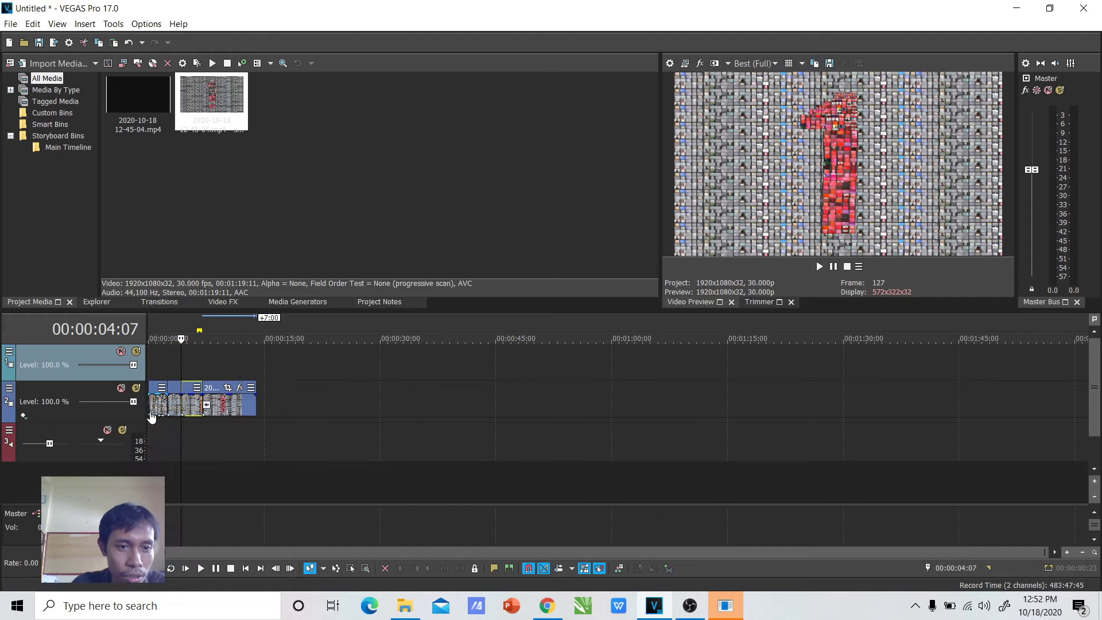
left_click_drag(174, 405, 177, 363)
left_click(188, 363)
left_click(174, 371)
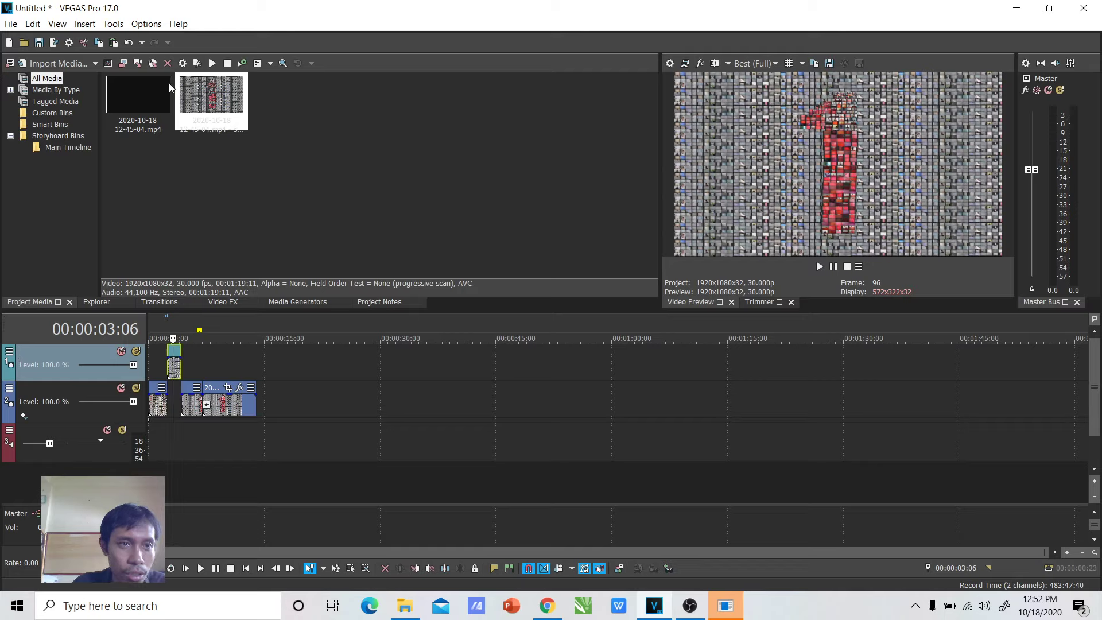
Step: Open Track Motion for the upper video track, enlarge its frame to about 6,066 × 3,412, and position it around X 858, Y -15
left_click(113, 26)
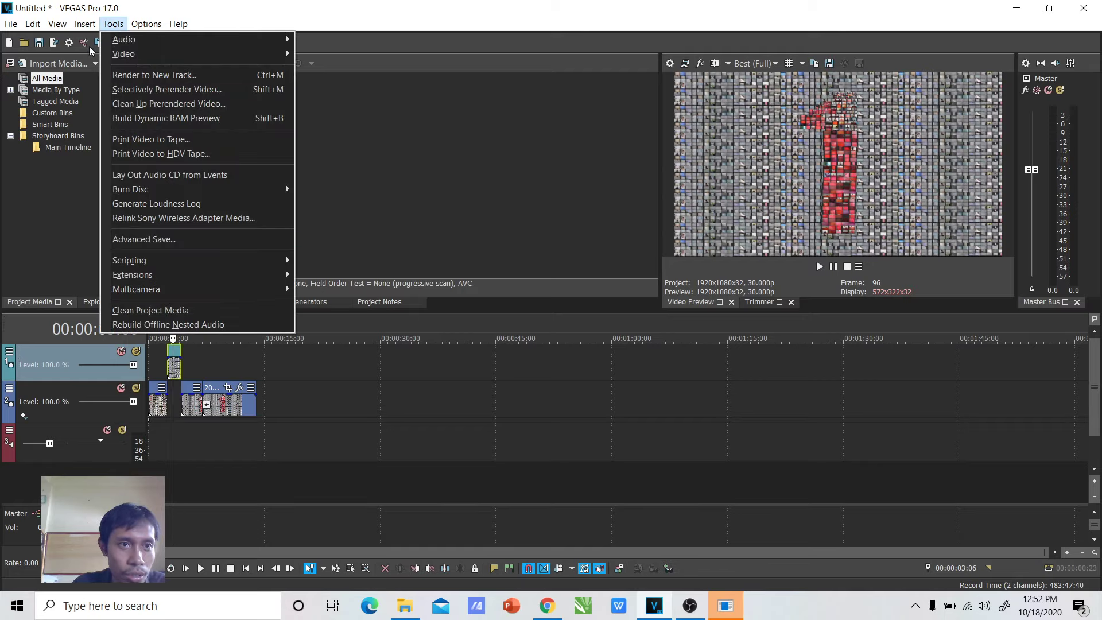
mouse_move(172, 53)
left_click(340, 142)
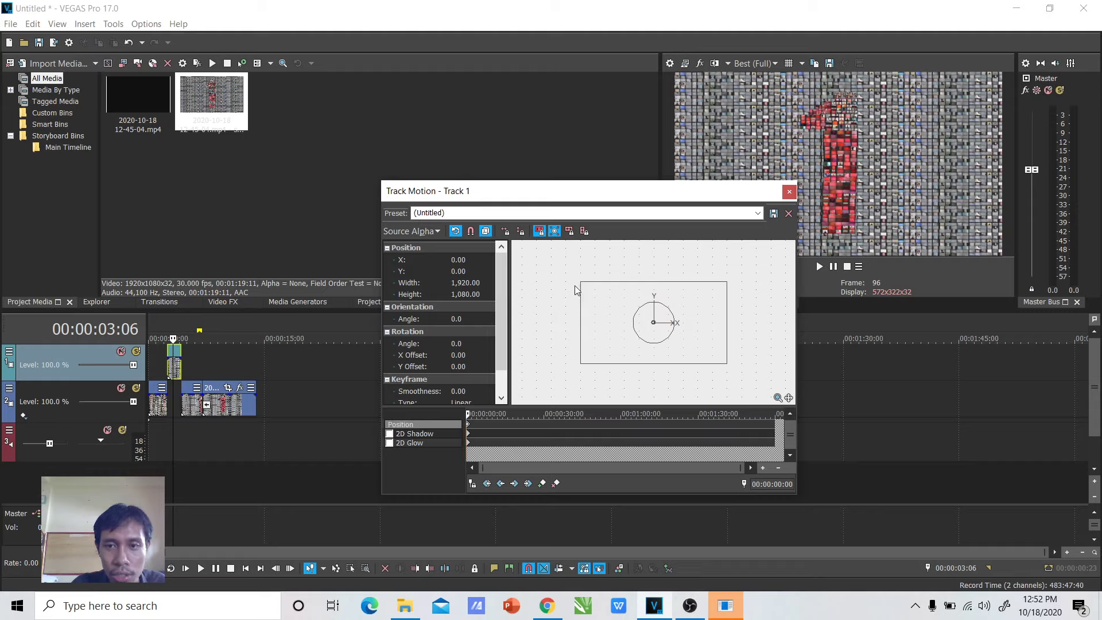
left_click_drag(581, 280, 468, 238)
left_click_drag(554, 304, 630, 333)
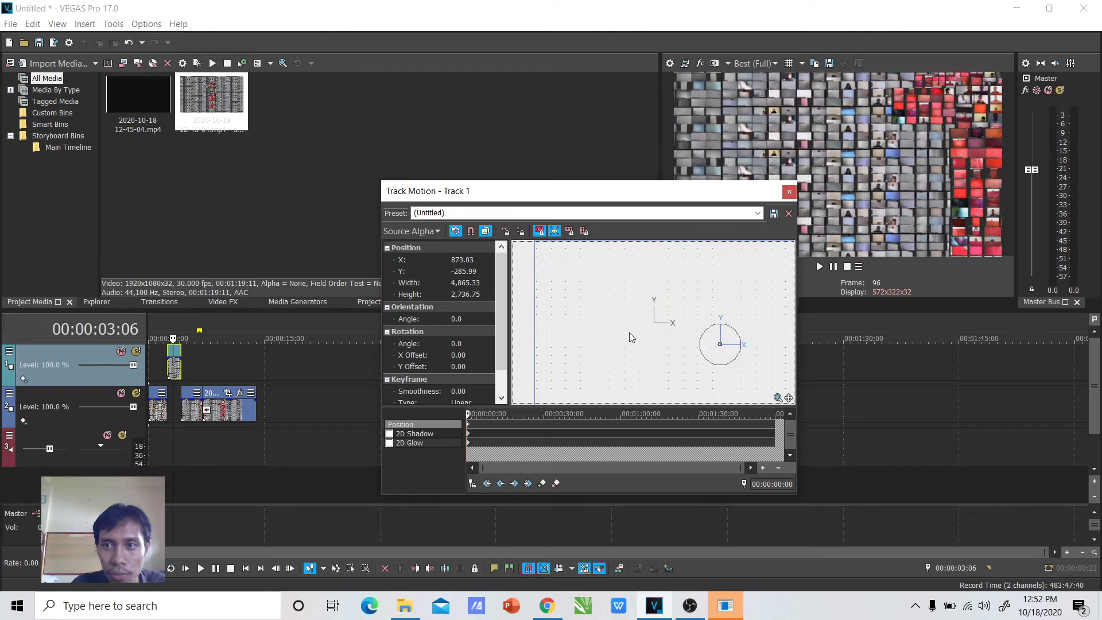
left_click_drag(554, 278, 570, 245)
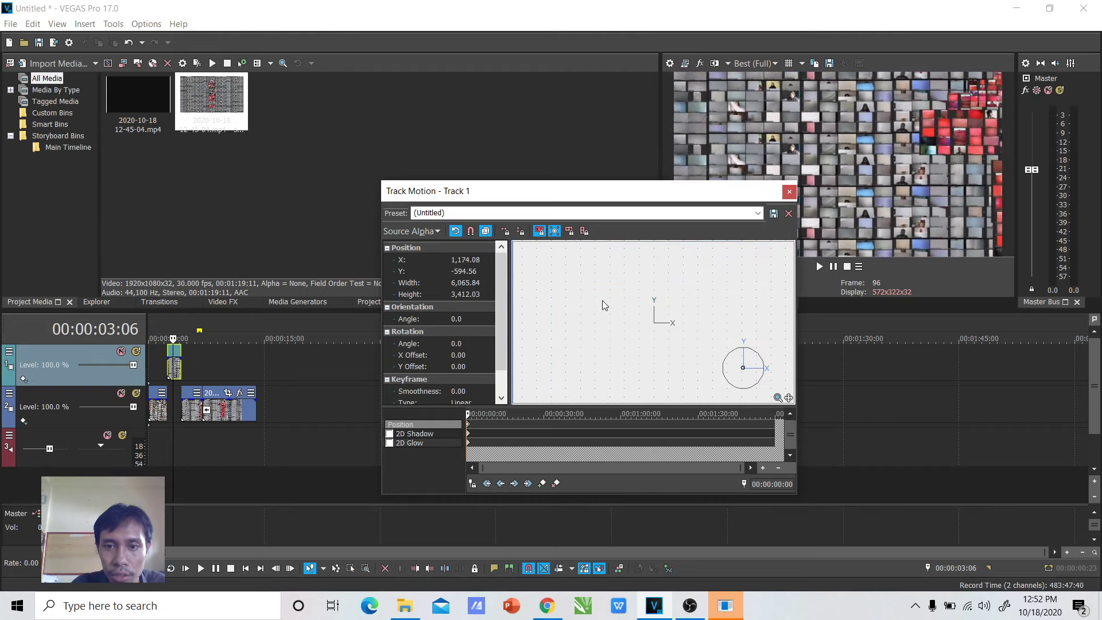
left_click_drag(602, 300, 578, 260)
left_click_drag(601, 312, 595, 315)
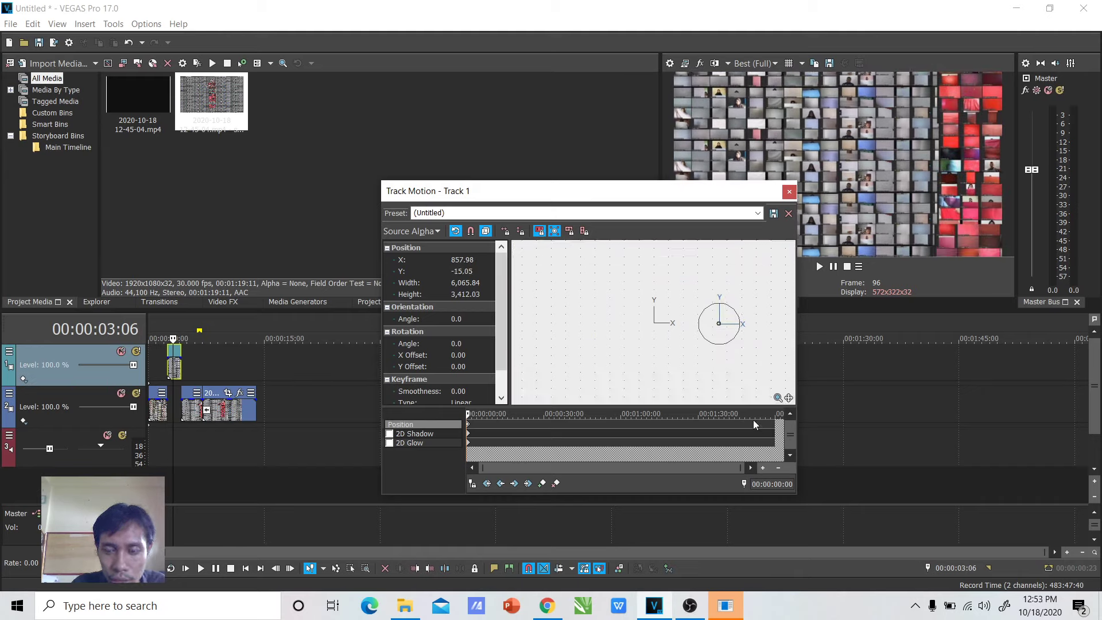
Step: Add a Track Motion position keyframe at 00:02:00:00 that shifts the enlarged frame to about X -22,195, Y 317
left_click_drag(753, 414, 776, 414)
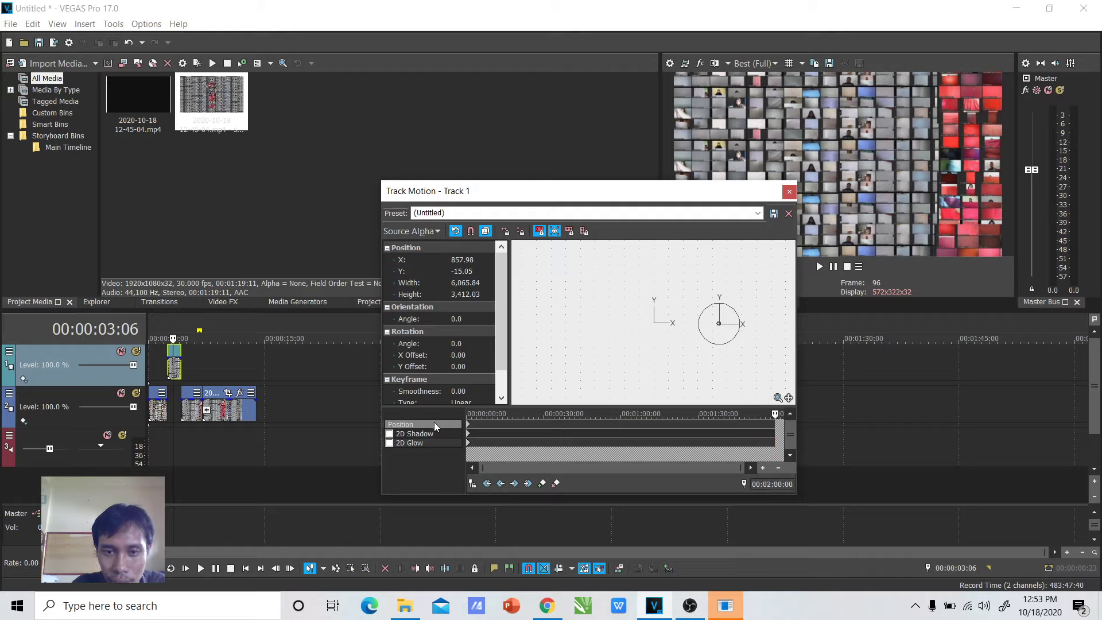
mouse_move(728, 349)
left_mouse_down()
mouse_move(677, 357)
mouse_move(707, 343)
mouse_move(681, 366)
mouse_move(580, 371)
mouse_move(746, 365)
mouse_move(665, 359)
mouse_move(733, 360)
mouse_move(695, 353)
left_mouse_up()
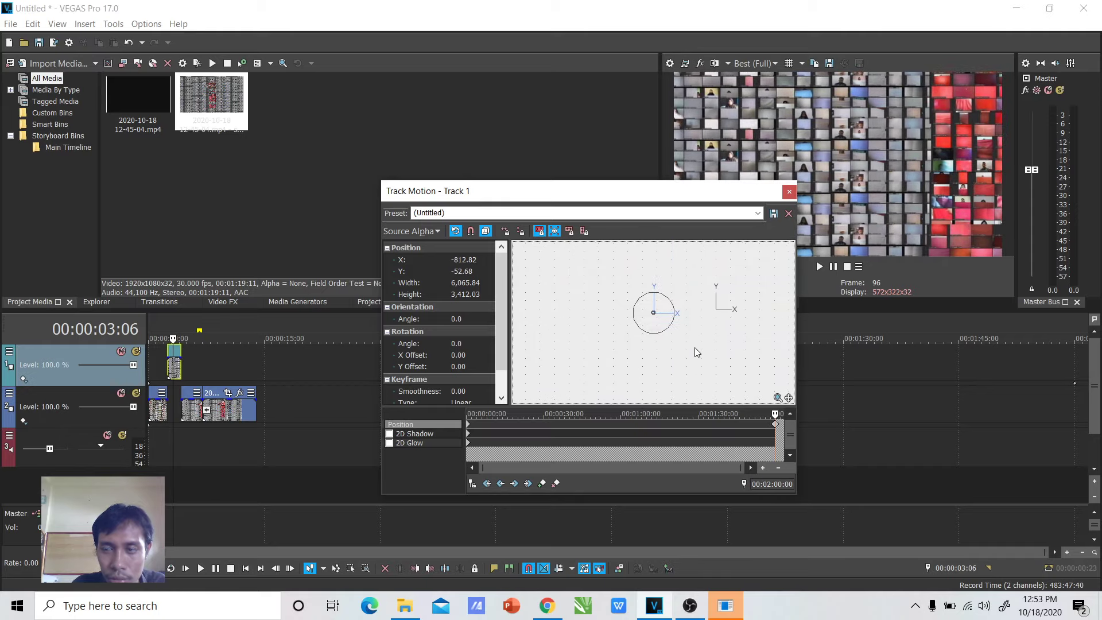
left_click(775, 425)
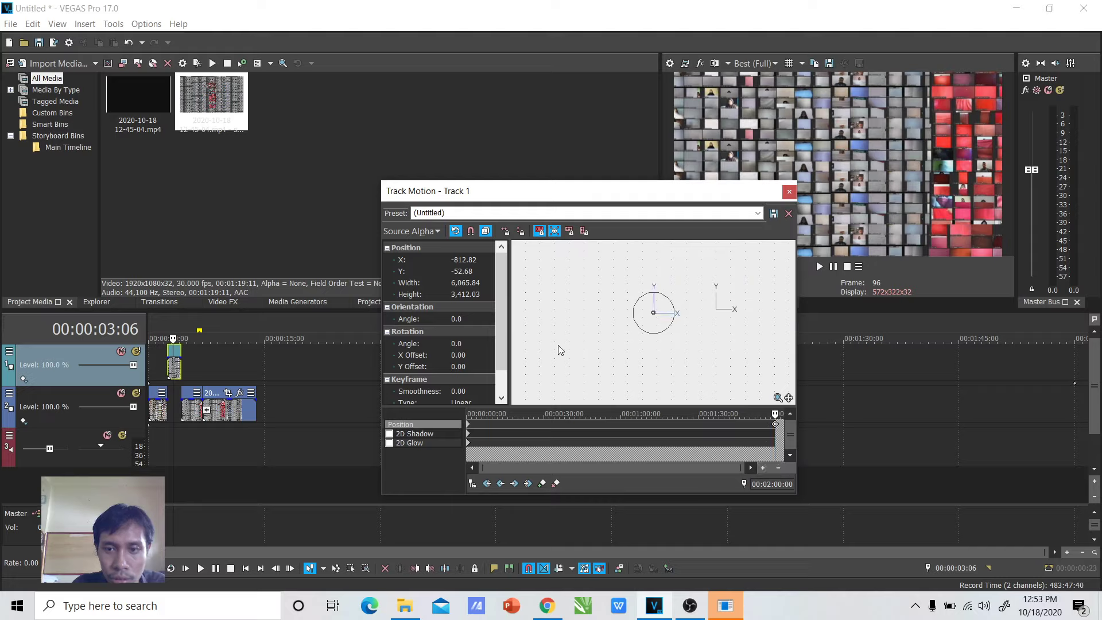
left_click_drag(646, 316, 516, 314)
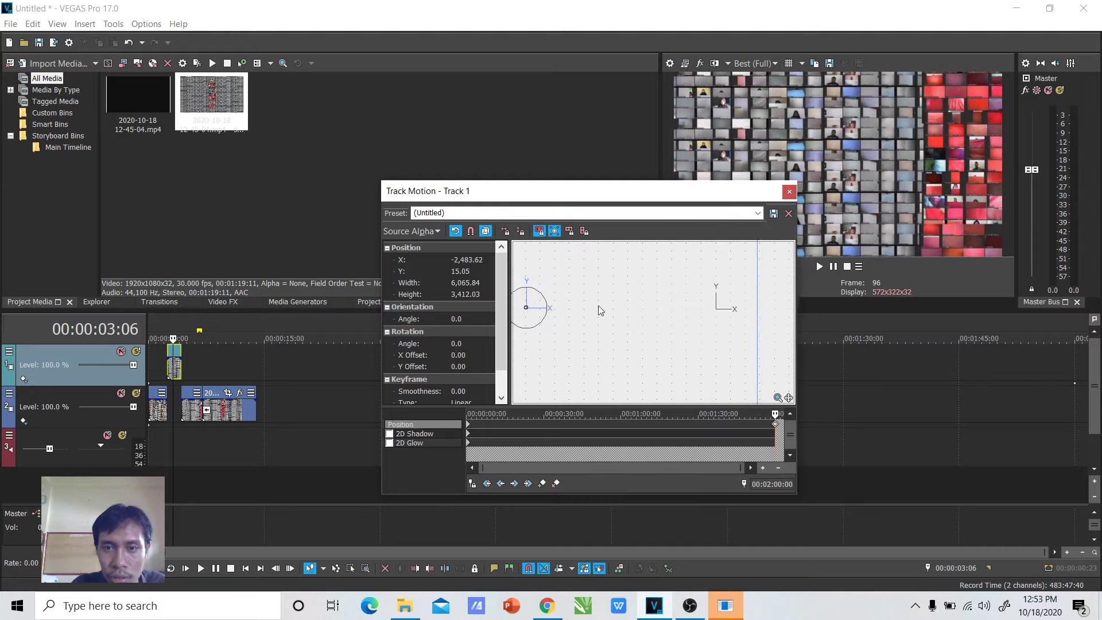
scroll(598, 305, "down", 2)
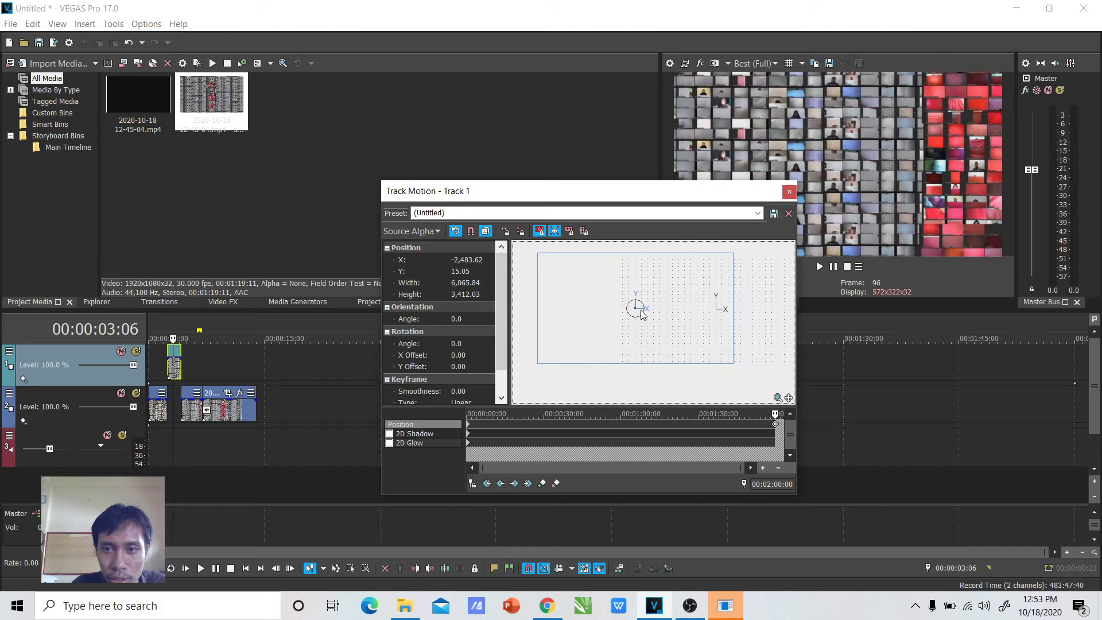
left_click_drag(639, 316, 2, 308)
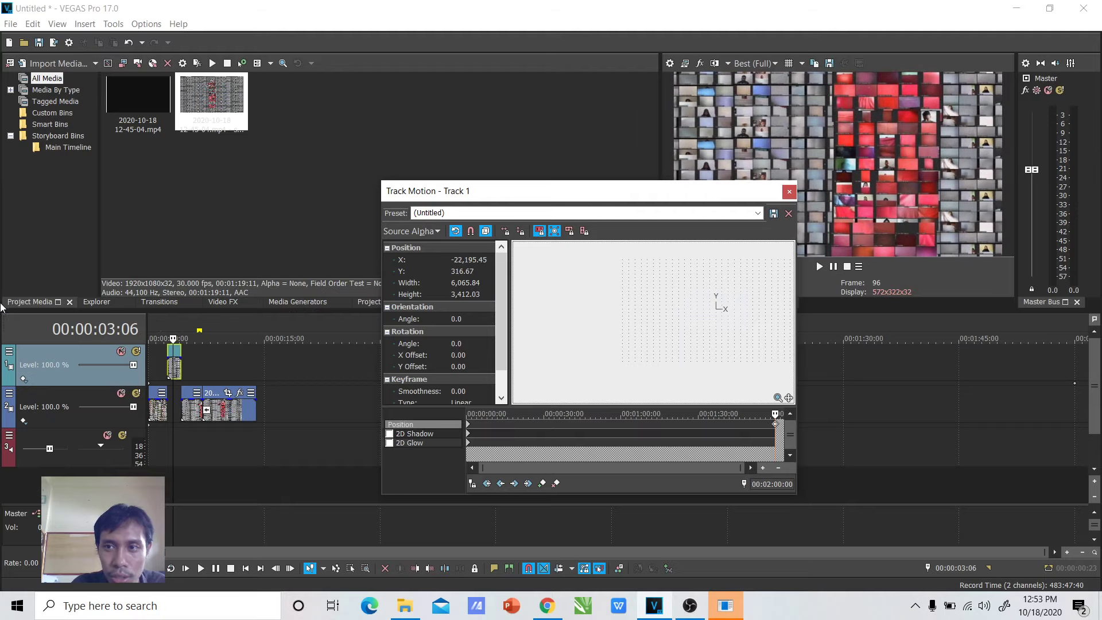
left_click(786, 190)
Step: Play back the enlarged, drifting segment several times from 00:00:02:14 and 00:00:01:26, examining its motion and the cuts to the full mosaic
left_click(167, 439)
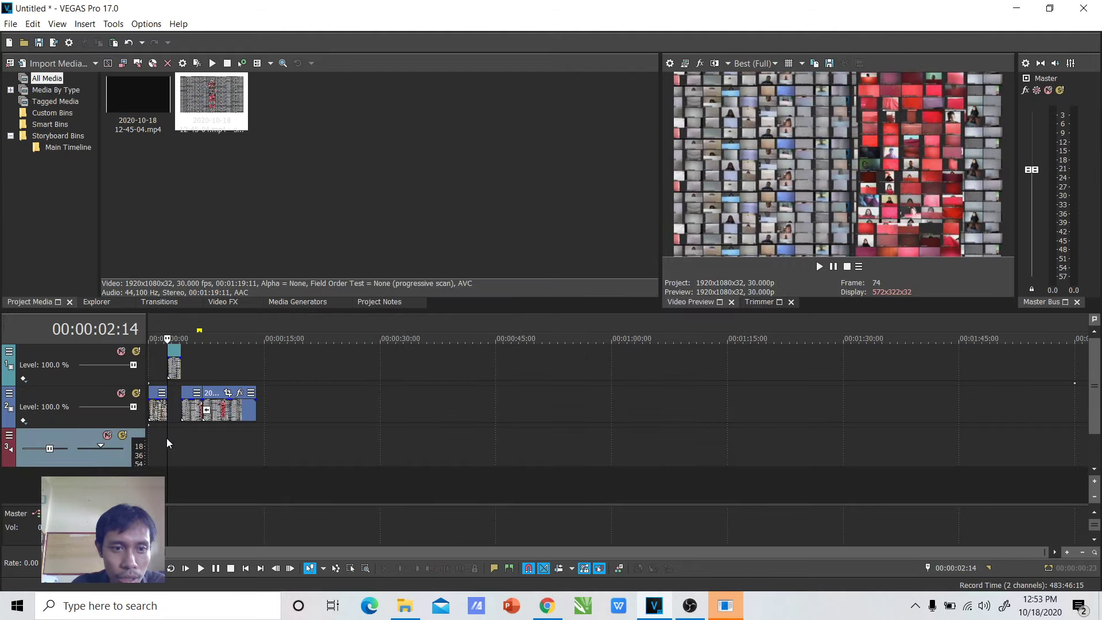
key("space")
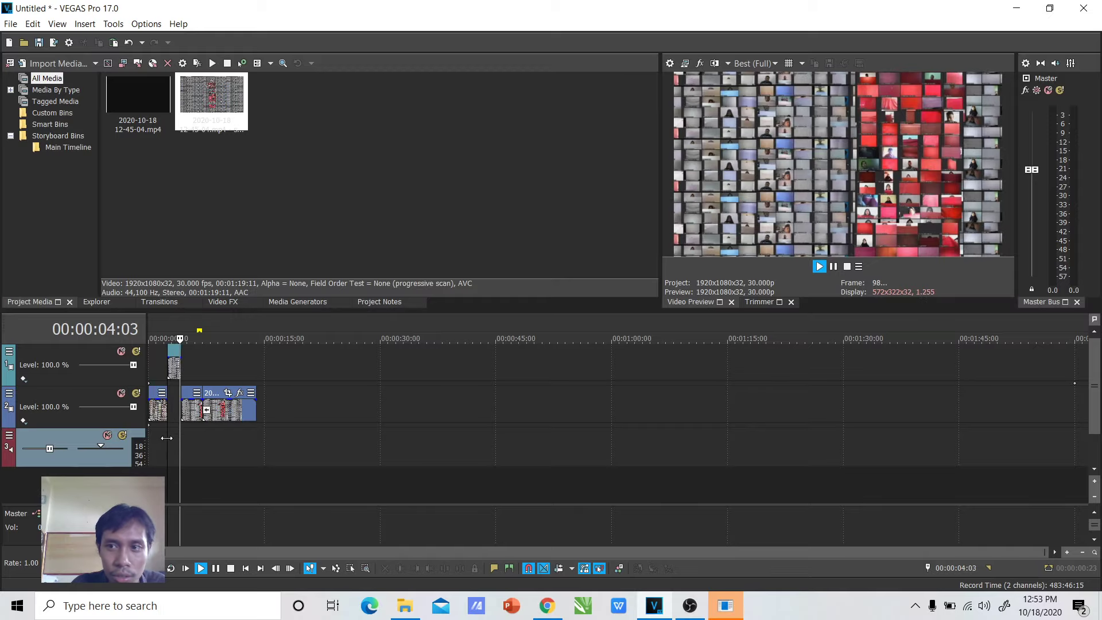
key("space")
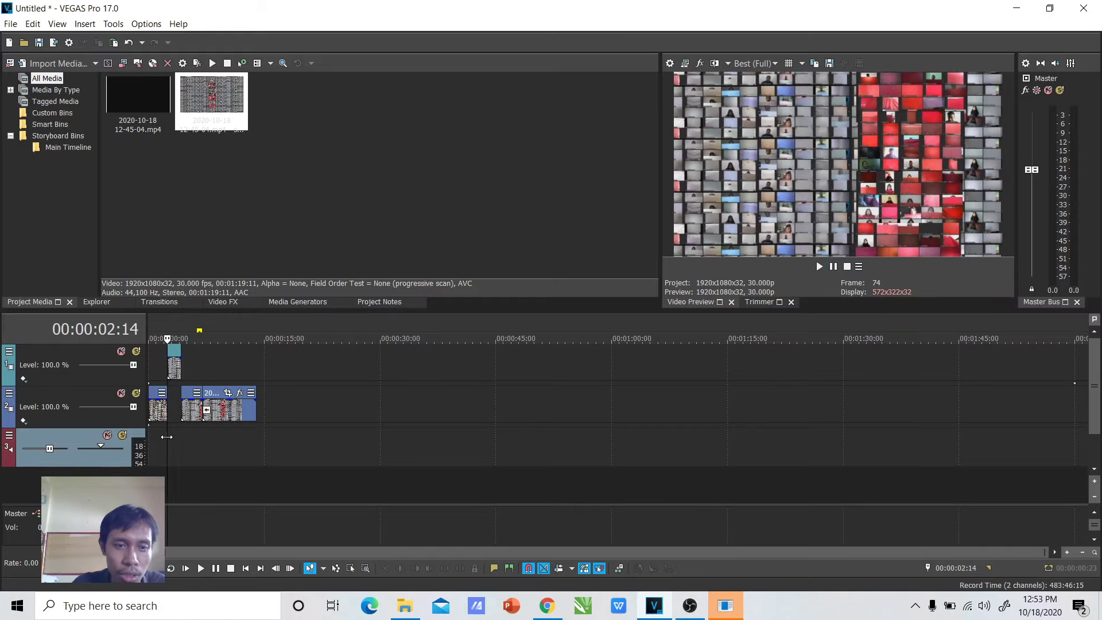
key("space")
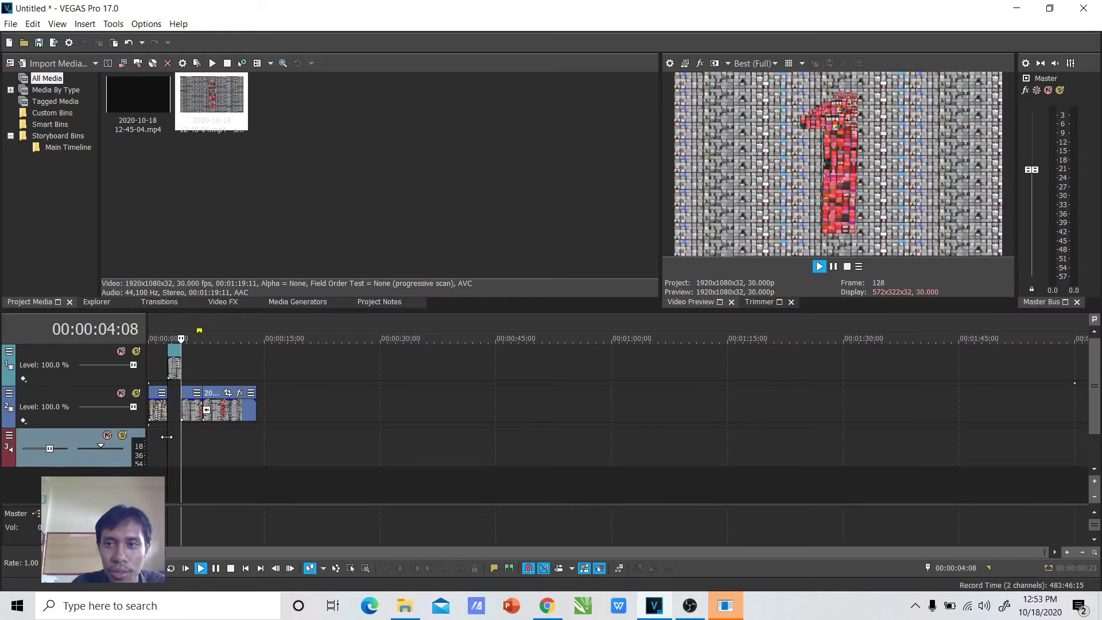
key("space")
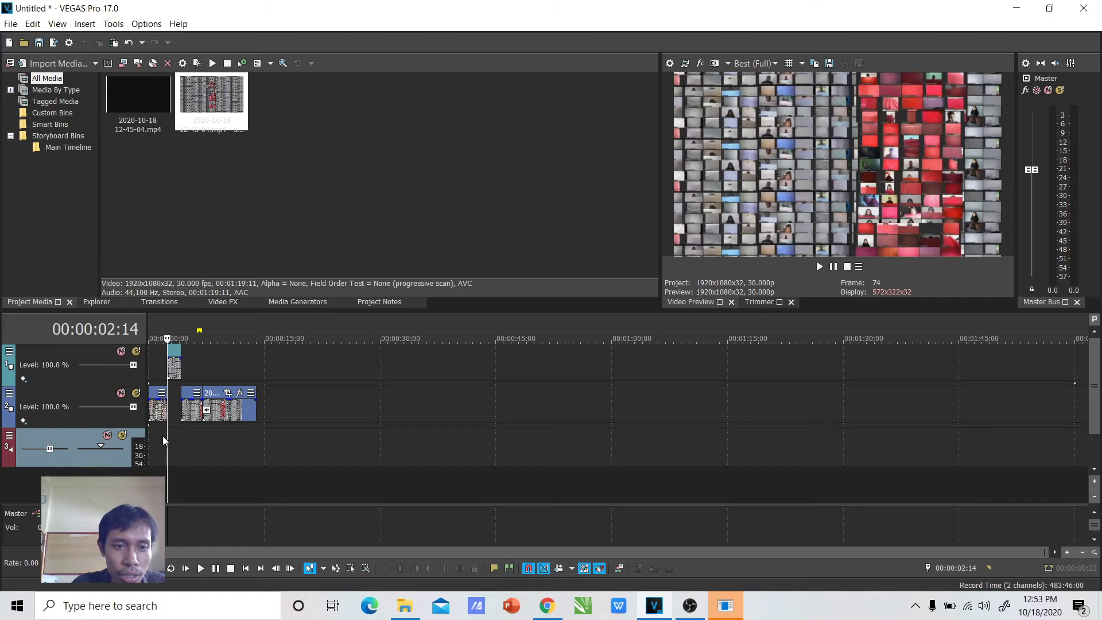
left_click(163, 440)
key("space")
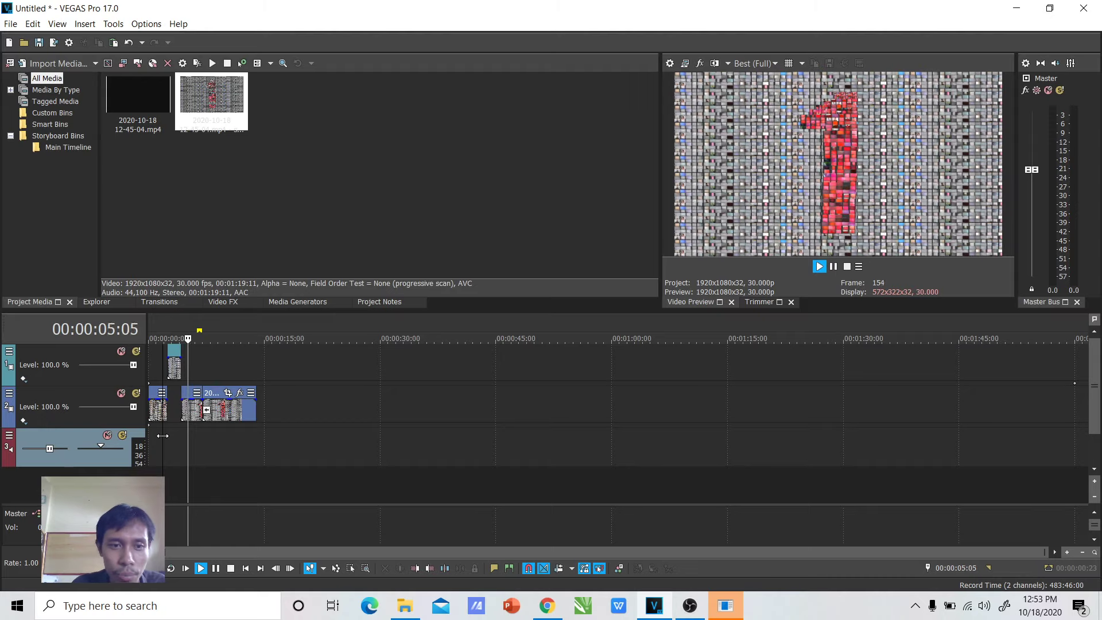
key("space")
key("space")
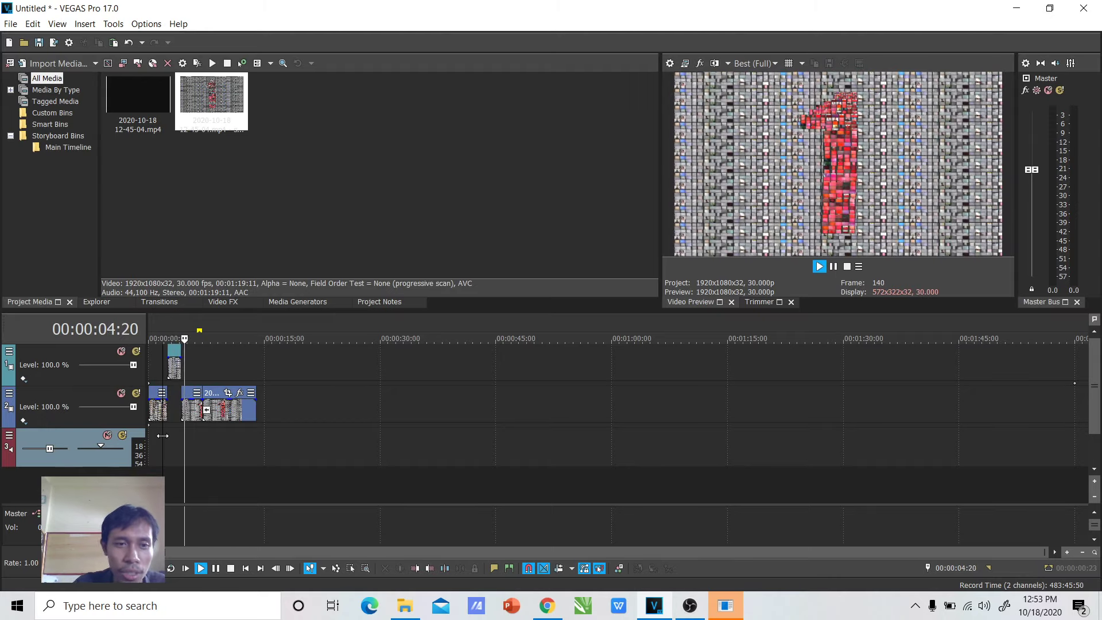
key("space")
key("space")
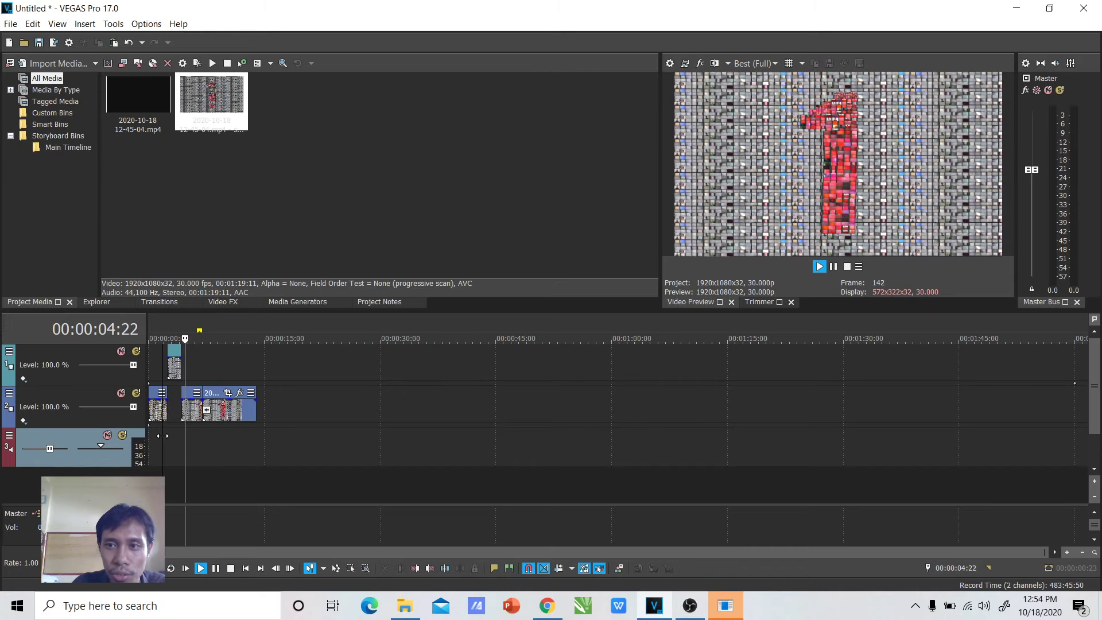
key("space")
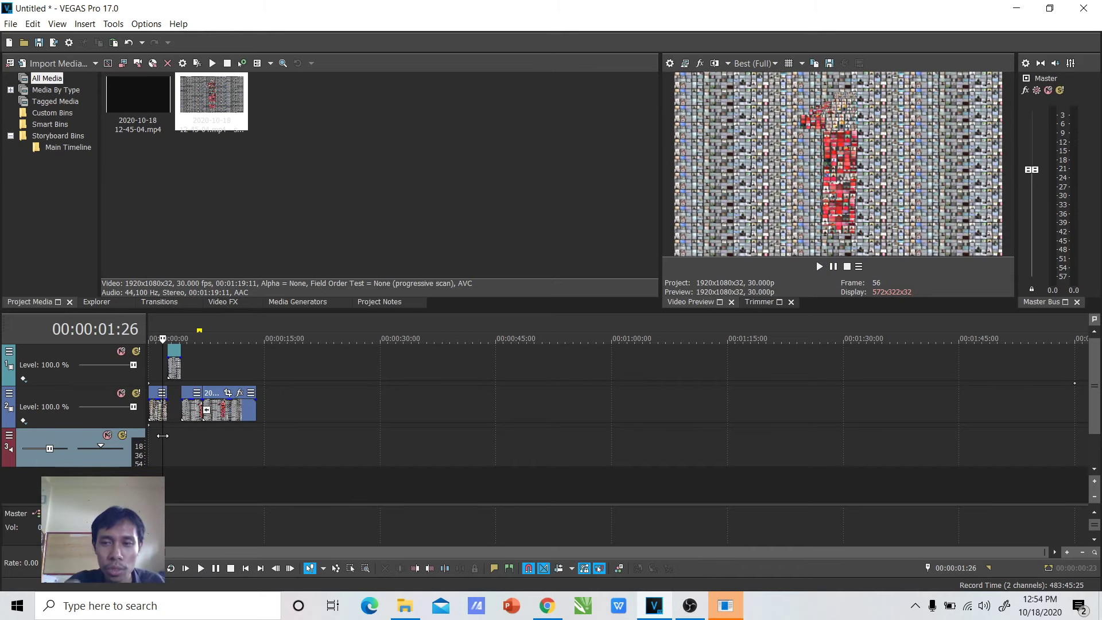